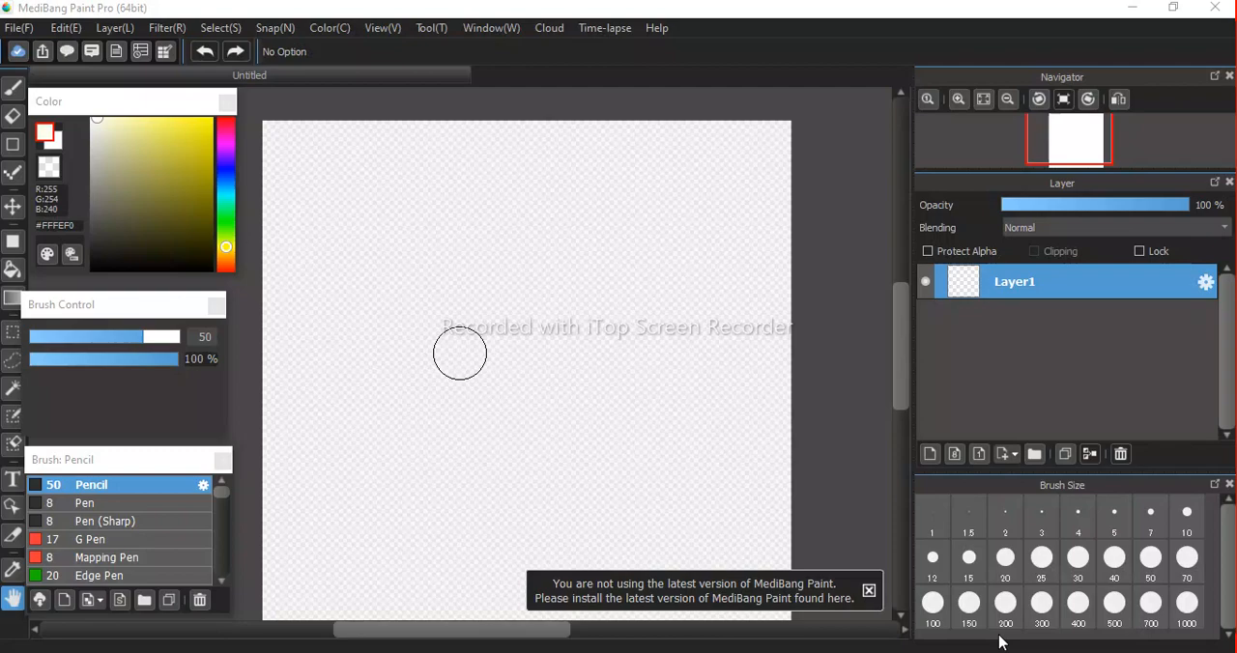
# Switch to the browser's ice cream cone image results and examine the smiling cartoon cone and the How to Draw for Kids cone.
pyautogui.moveTo(724, 645)
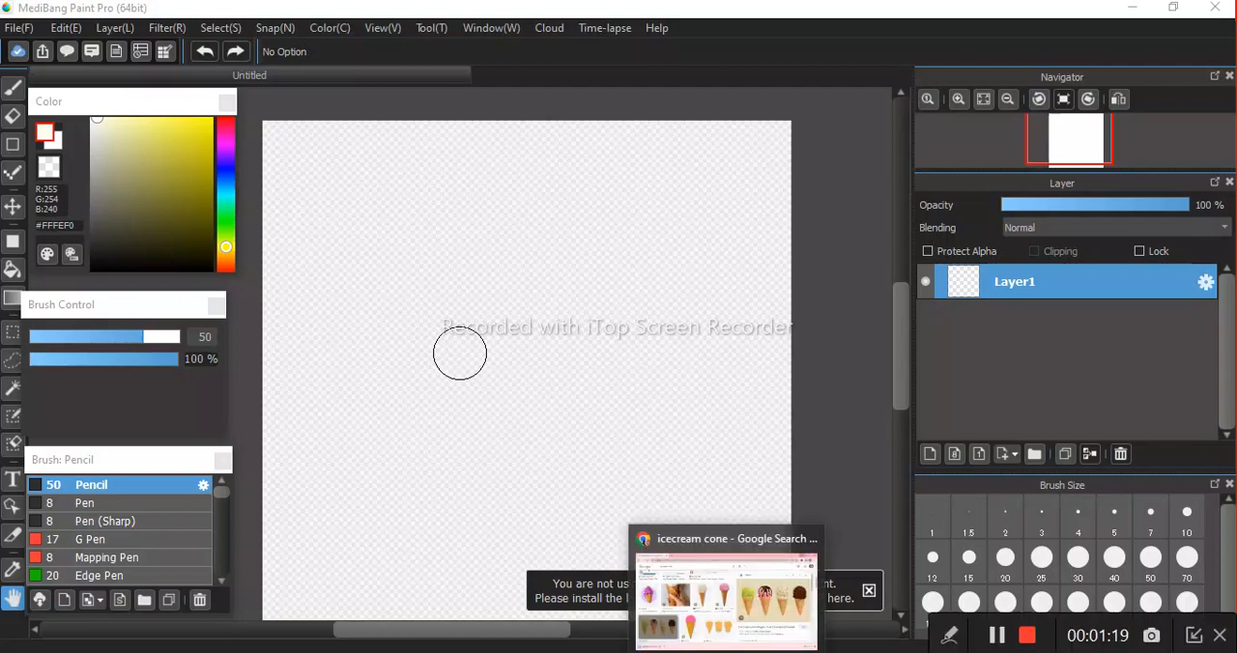
pyautogui.click(724, 585)
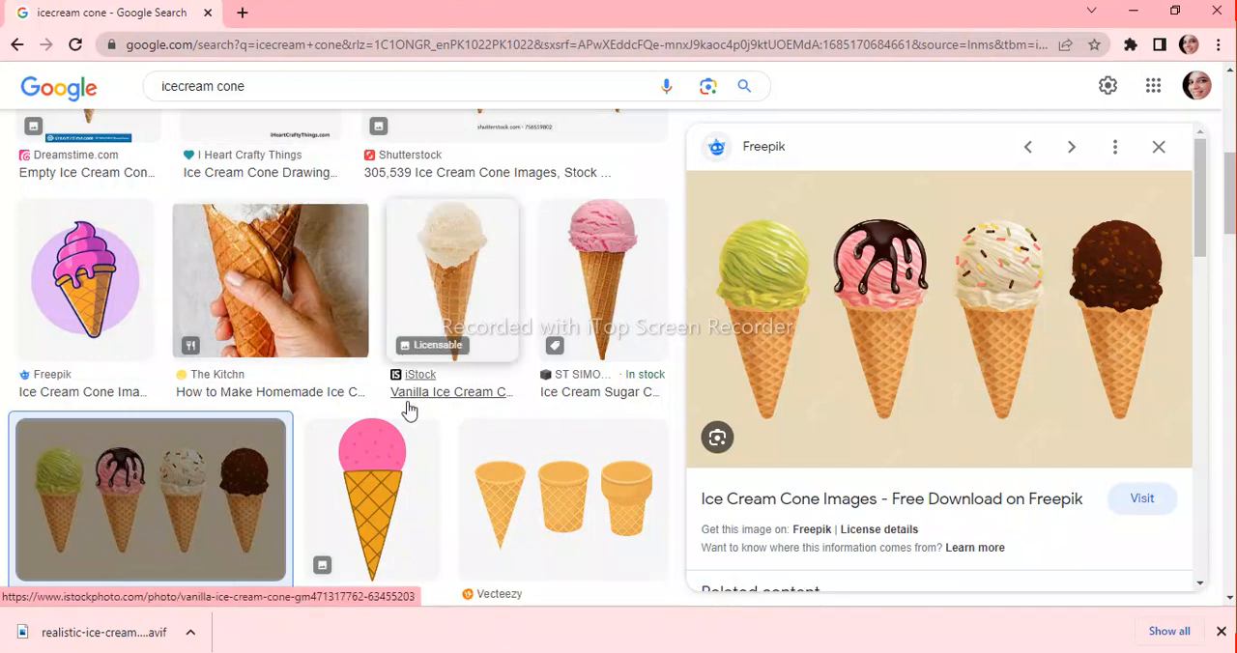
pyautogui.scroll(-1, 369, 414)
pyautogui.scroll(-6, 369, 415)
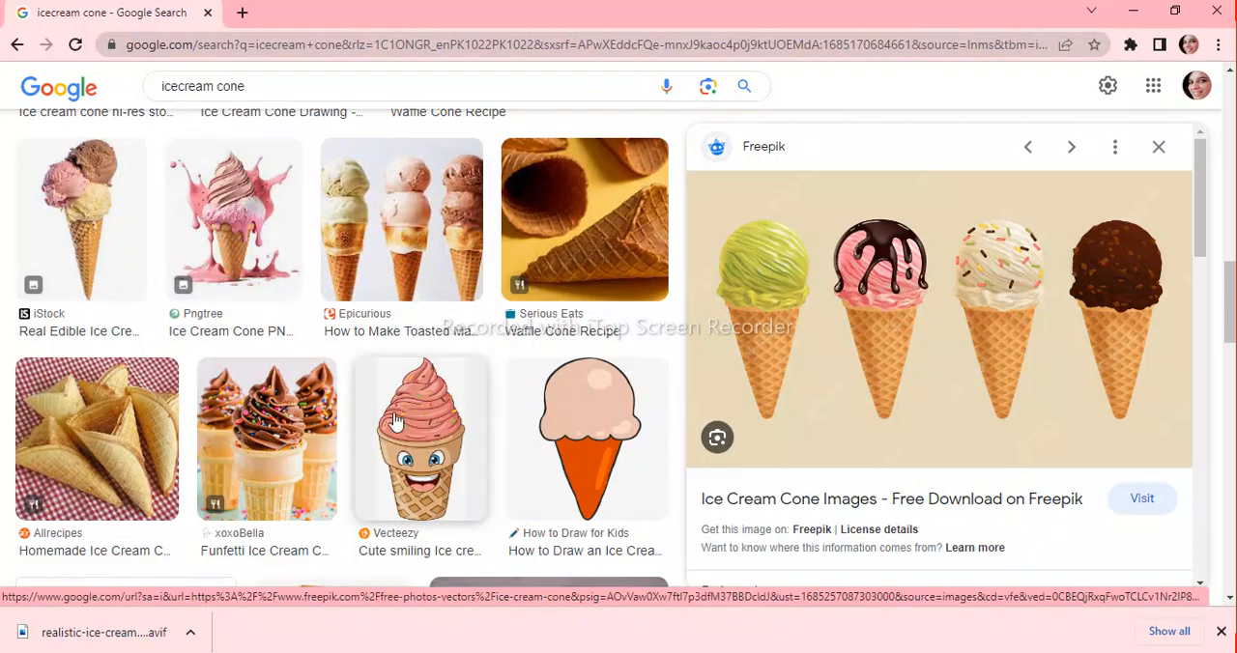
pyautogui.scroll(-4, 396, 420)
pyautogui.scroll(2, 396, 421)
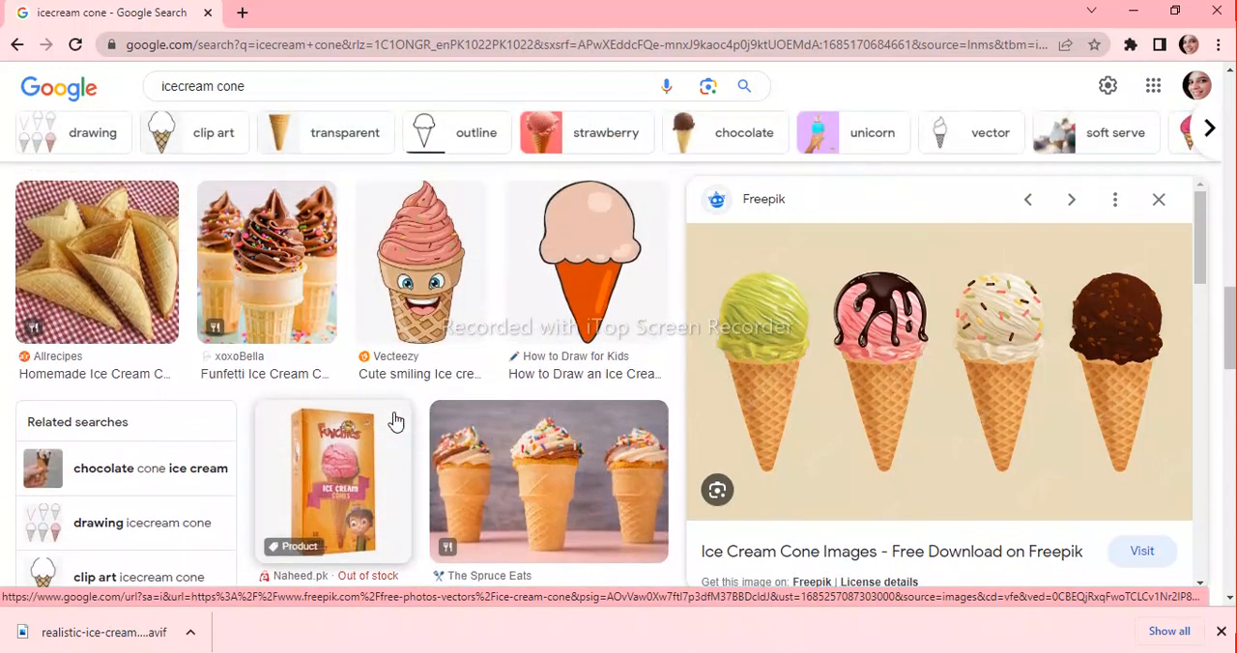
pyautogui.click(435, 312)
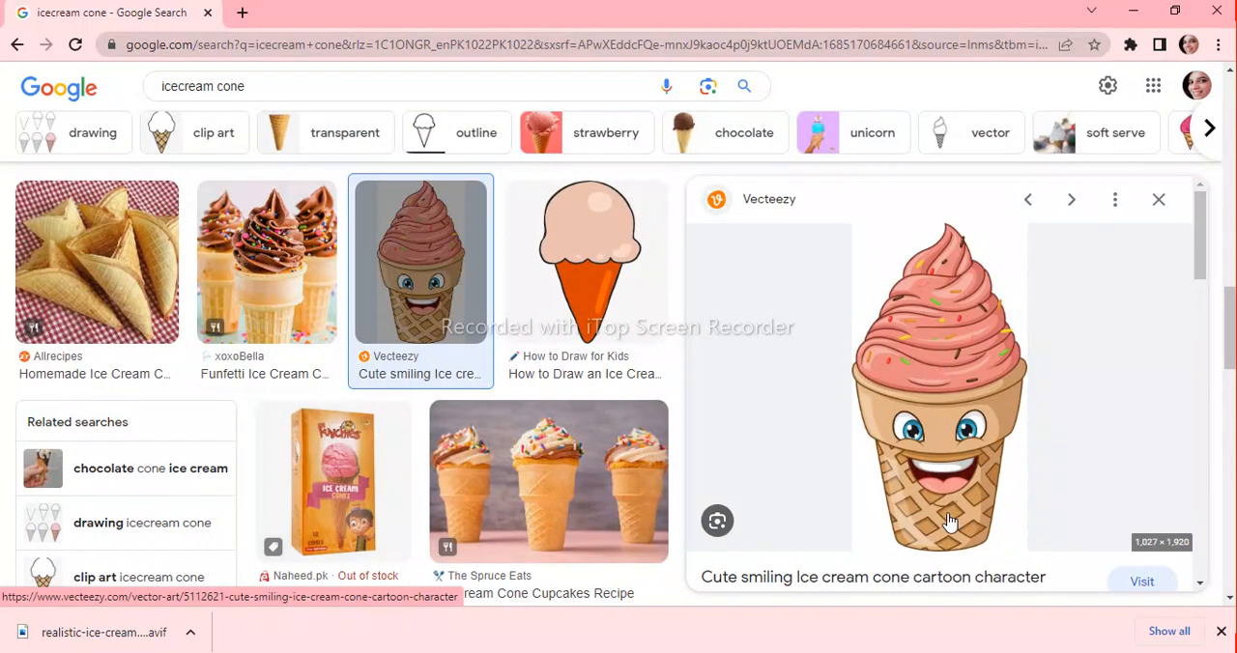
pyautogui.click(573, 283)
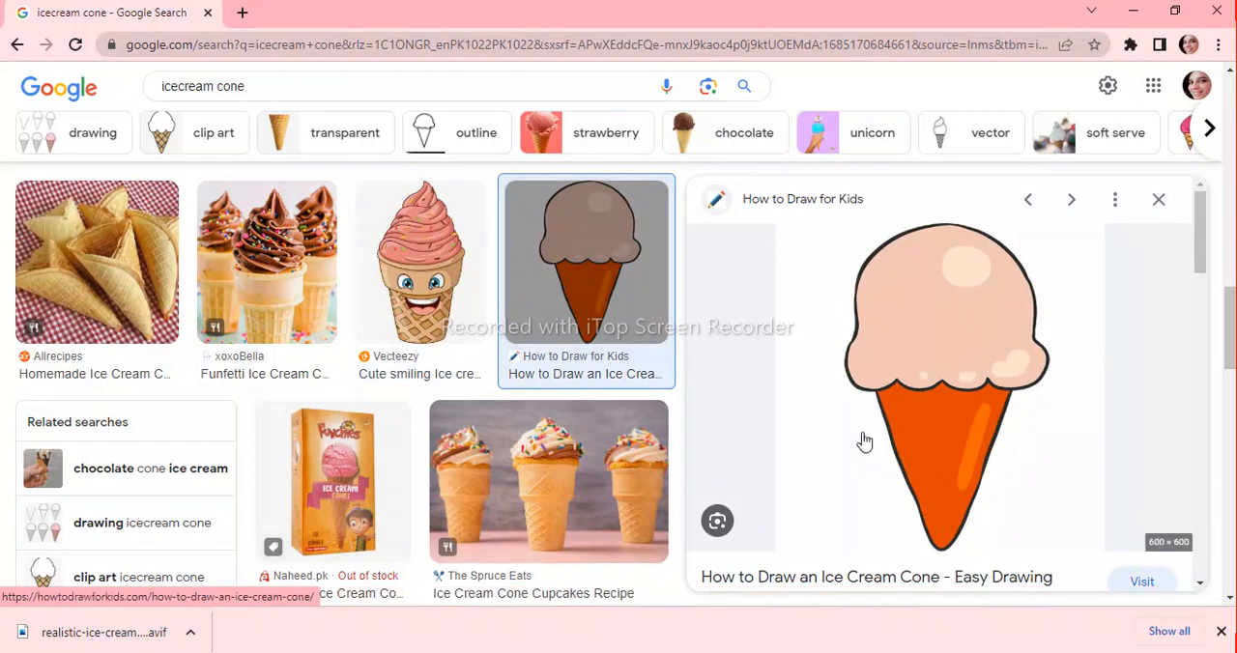
# Examine the Freepik two-scoop cartoon cone and the IndiaMART strawberry cone as possible references.
pyautogui.scroll(-5, 448, 455)
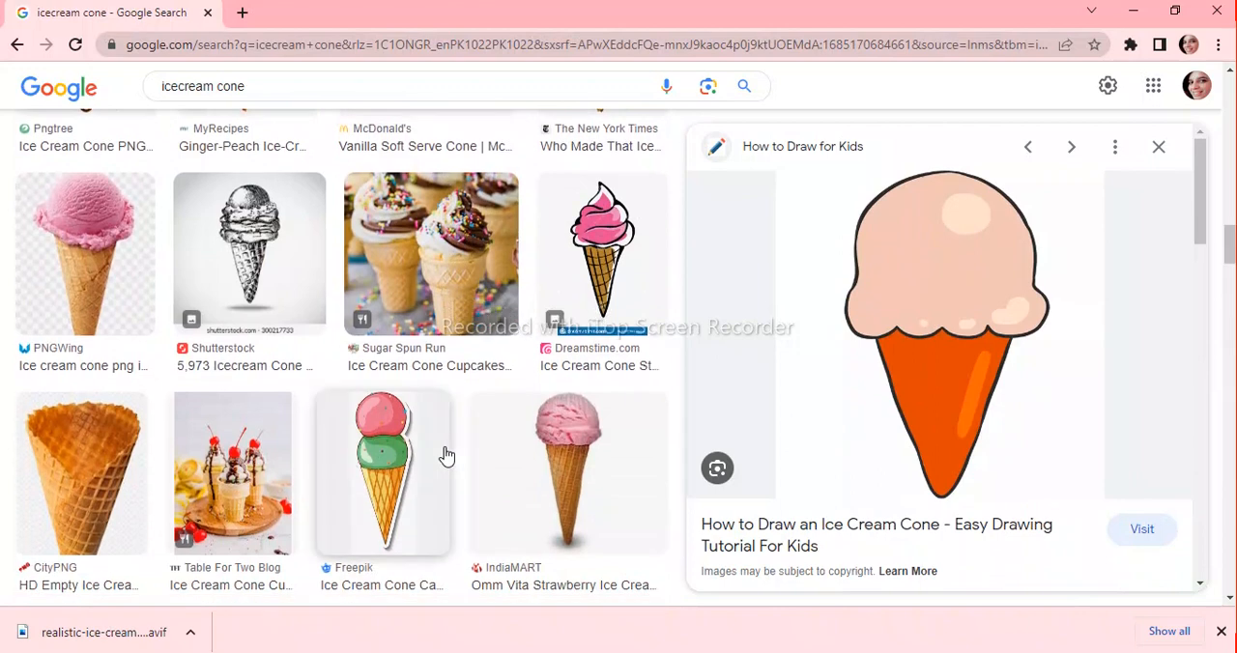
pyautogui.scroll(-1, 446, 455)
pyautogui.click(414, 417)
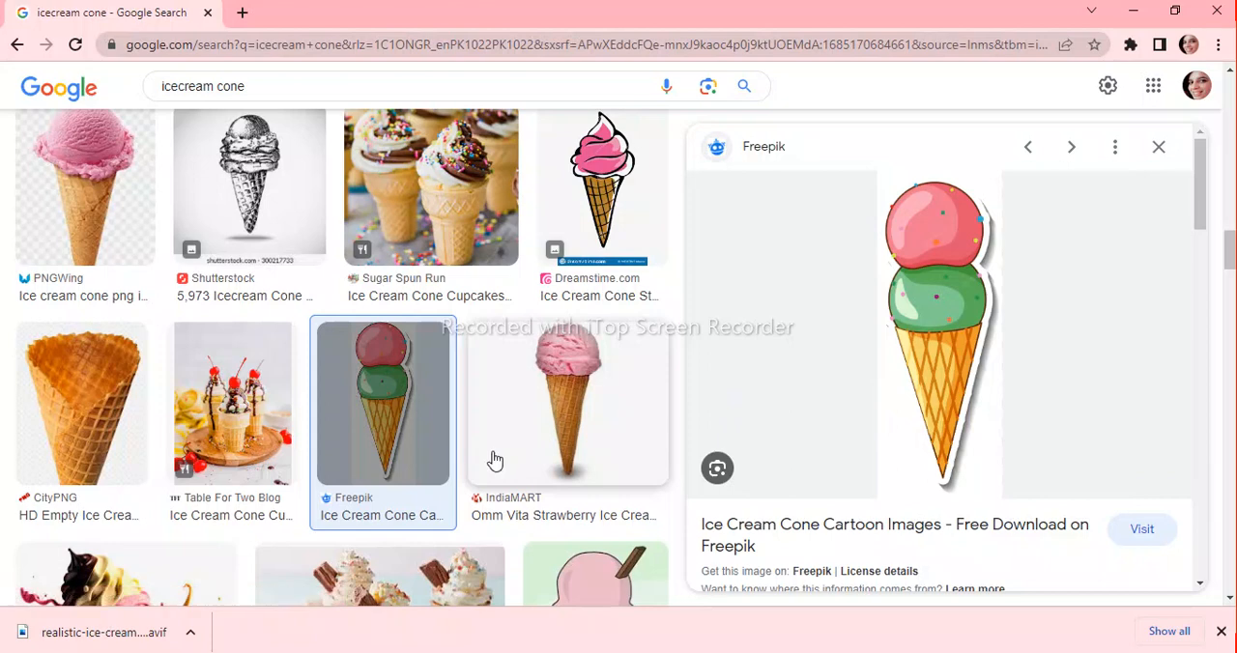
pyautogui.click(541, 430)
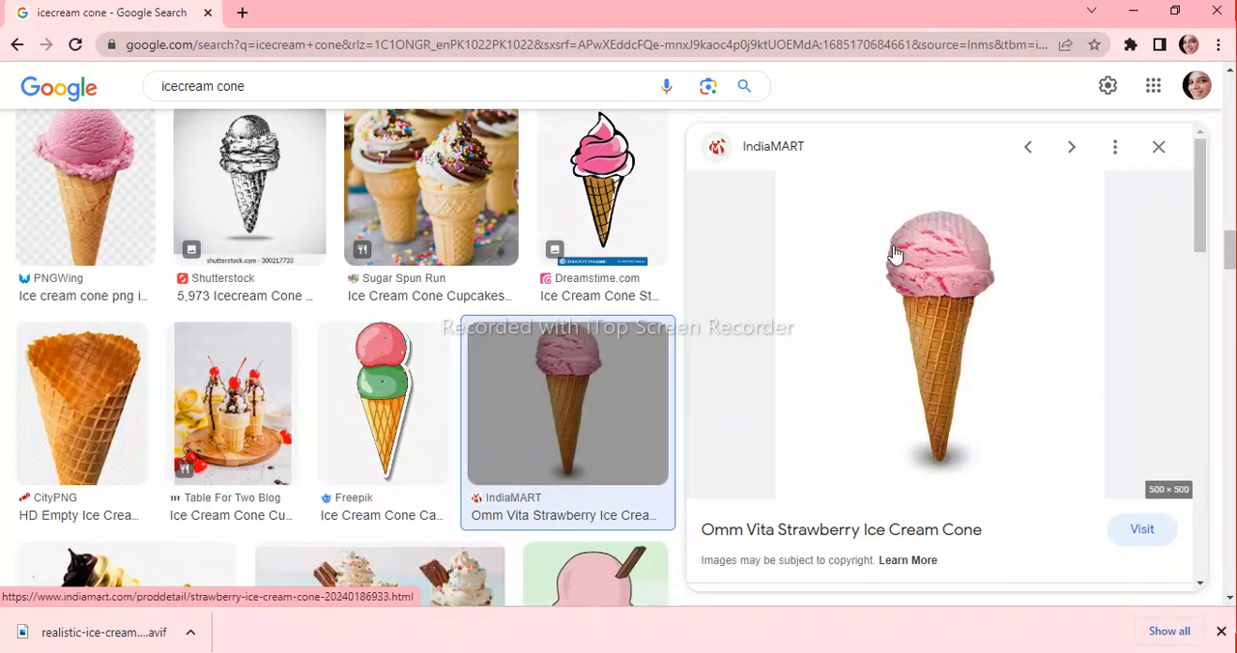
# Examine further cone references, including the pink cone cupcakes, the CityPNG three-ball cone and the Clipart Library swirl cone.
pyautogui.scroll(-5, 420, 450)
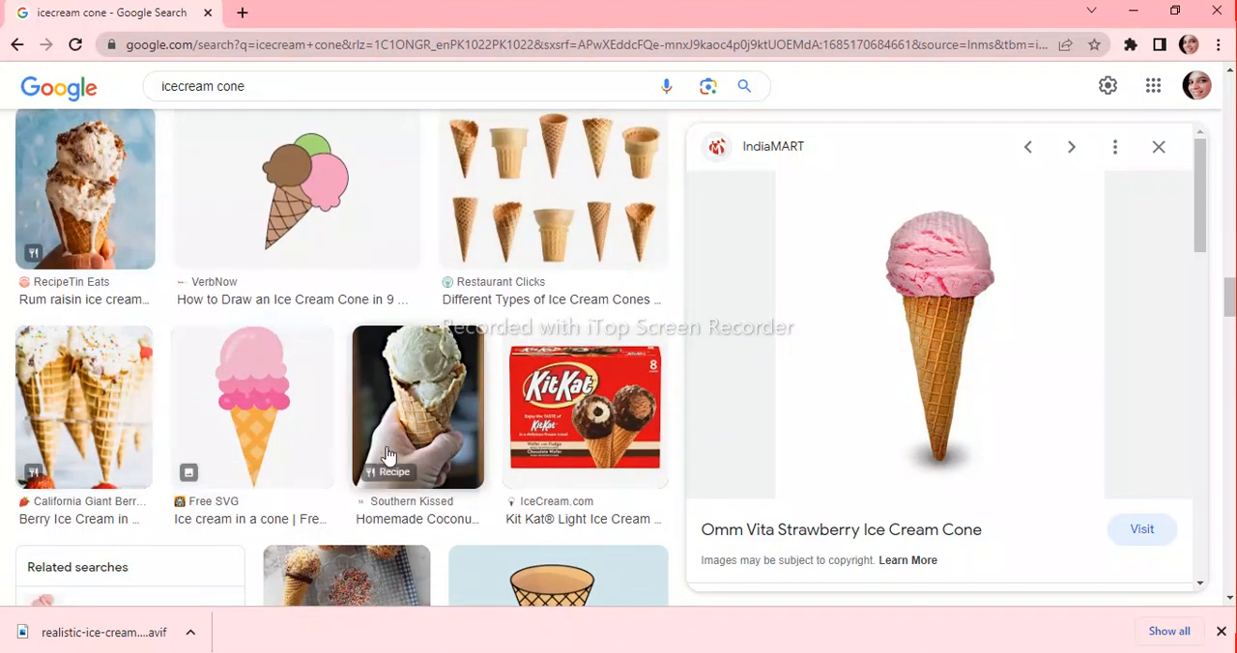
pyautogui.scroll(-5, 387, 449)
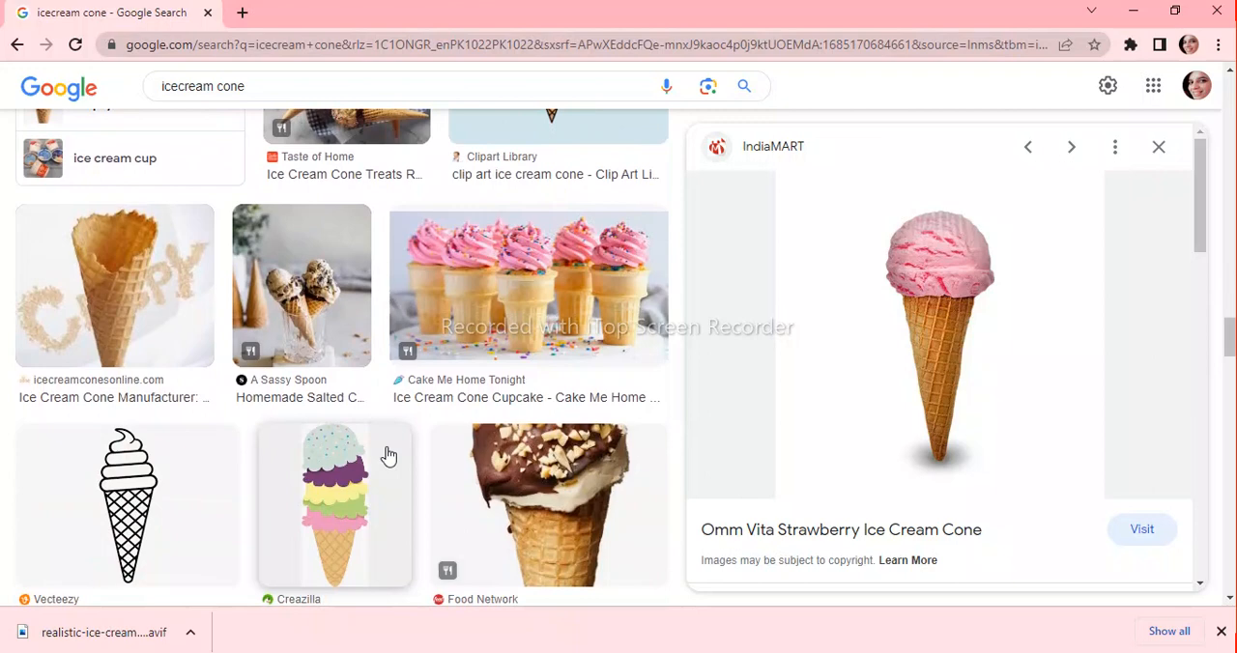
pyautogui.click(524, 333)
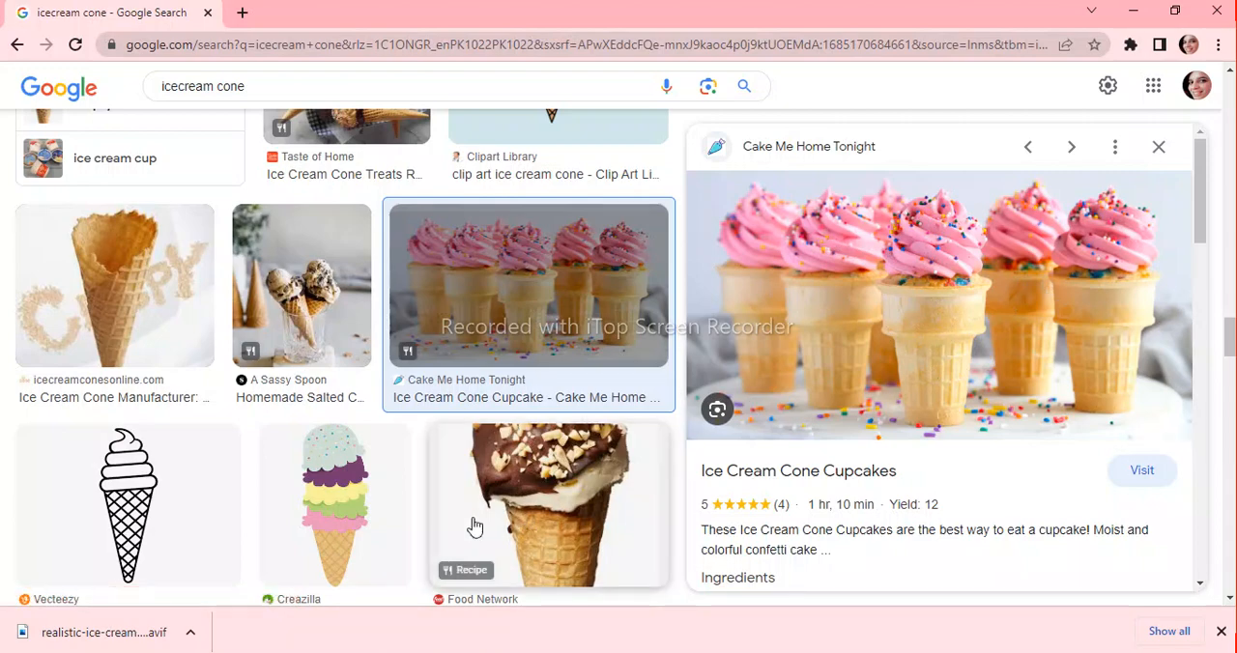
pyautogui.scroll(-6, 474, 526)
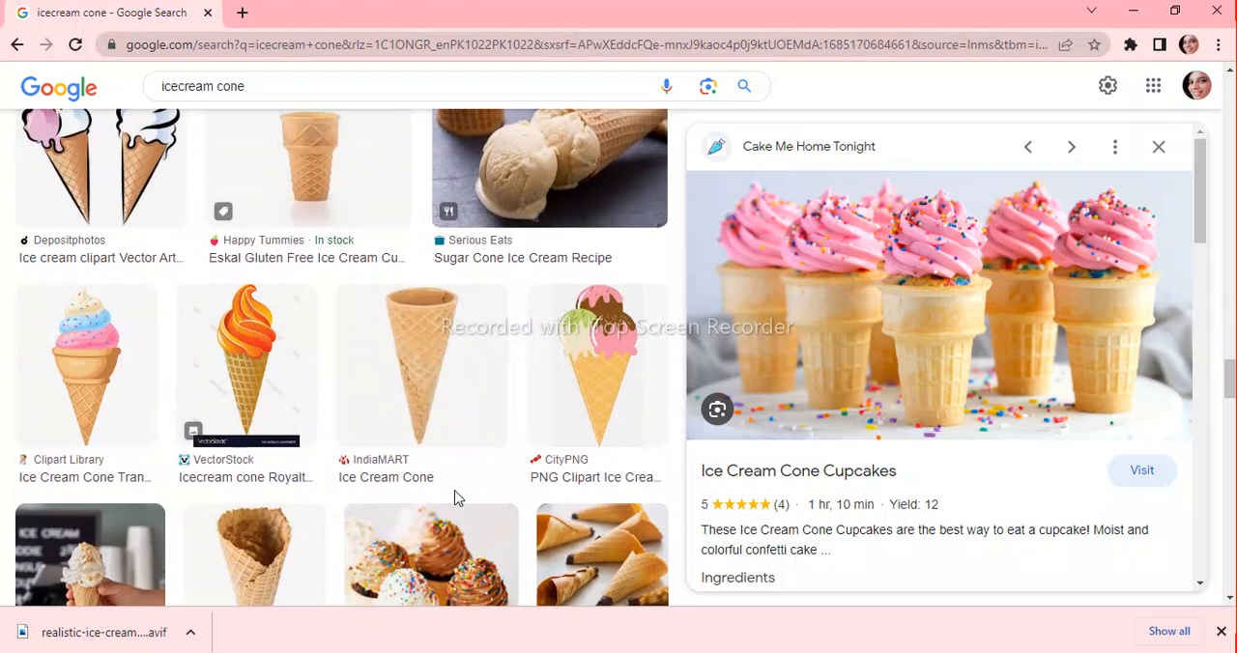
pyautogui.click(609, 383)
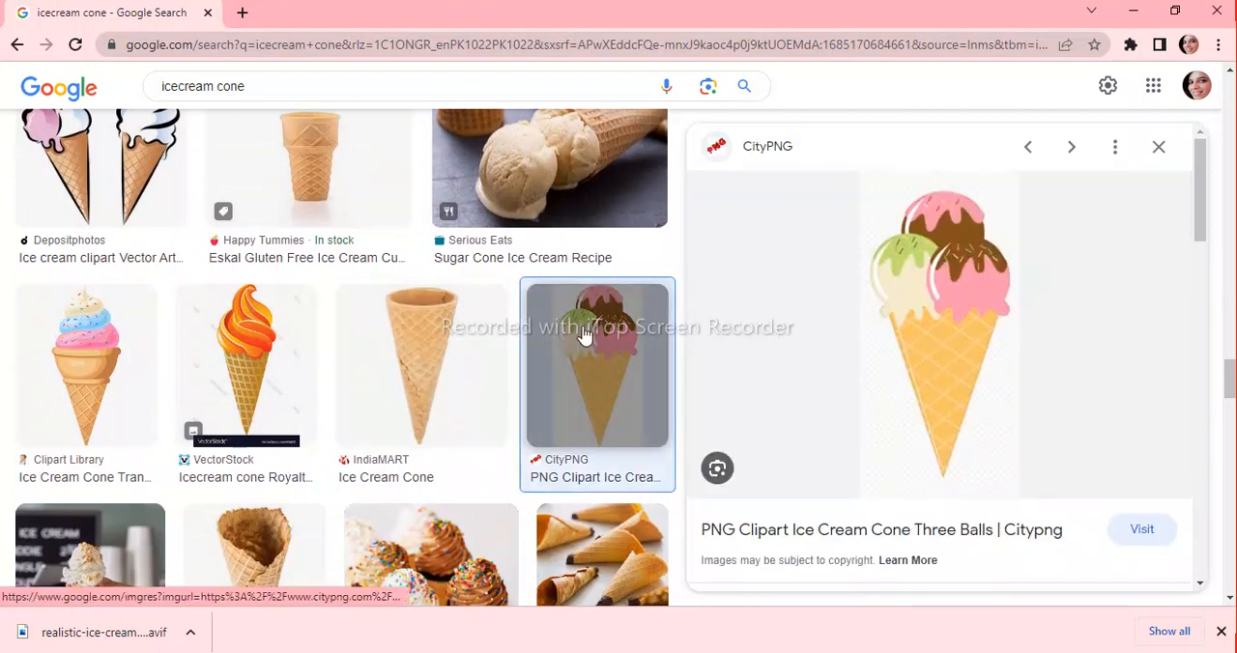
pyautogui.click(127, 383)
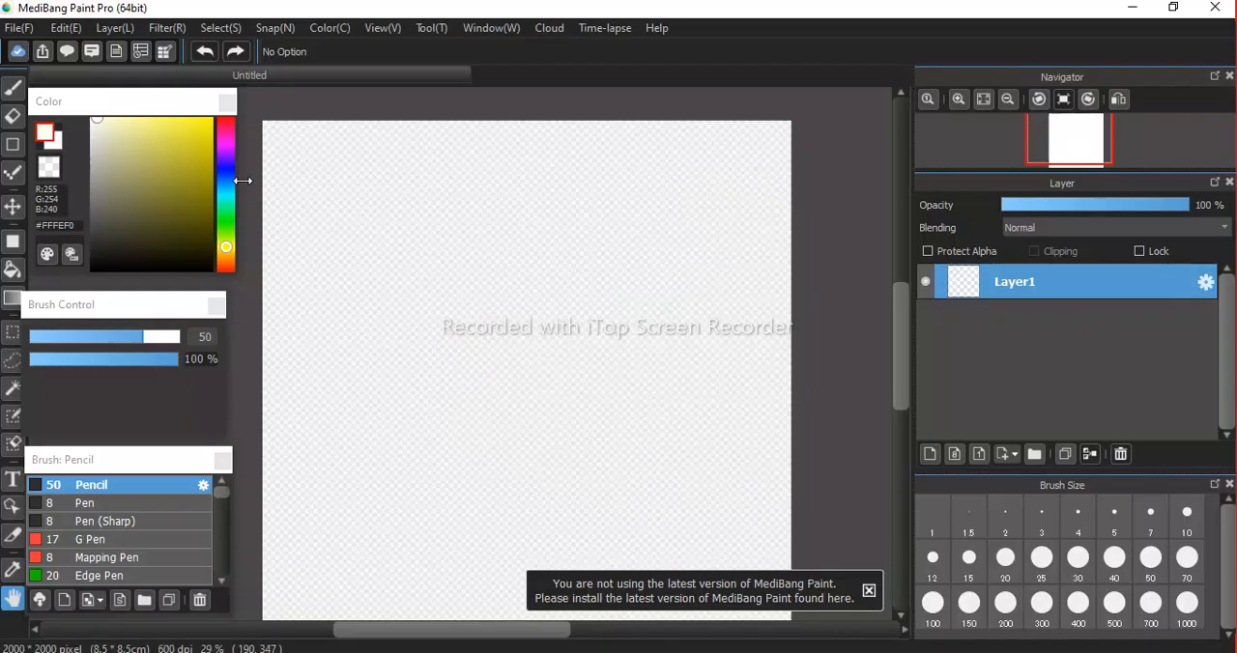
pyautogui.click(18, 27)
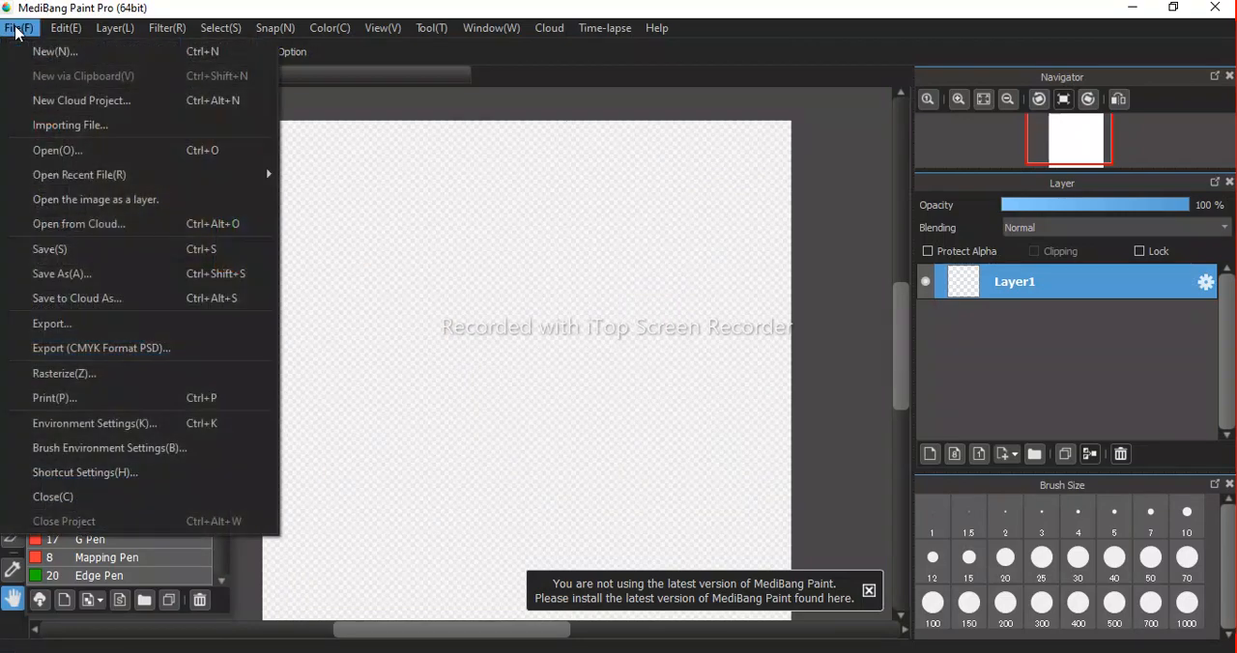
pyautogui.click(45, 153)
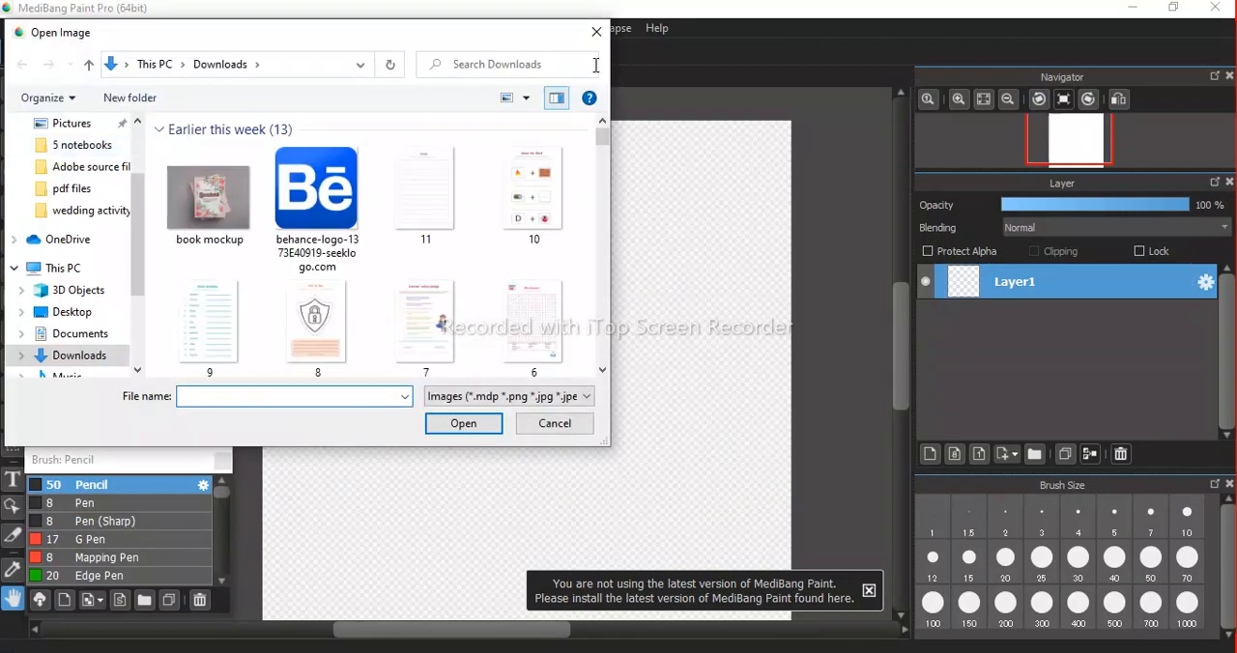
pyautogui.click(596, 31)
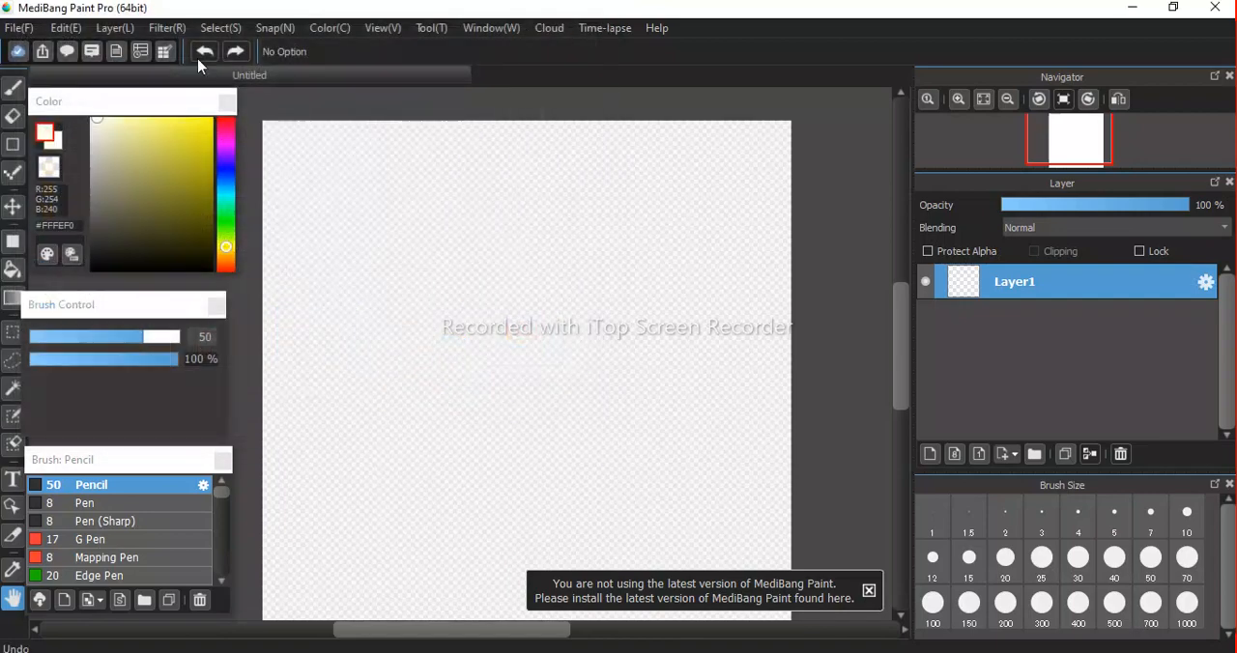
# Switch to importing as a layer and bring the four-cone image 5493648 from Downloads into the canvas.
pyautogui.click(18, 27)
pyautogui.moveTo(80, 181)
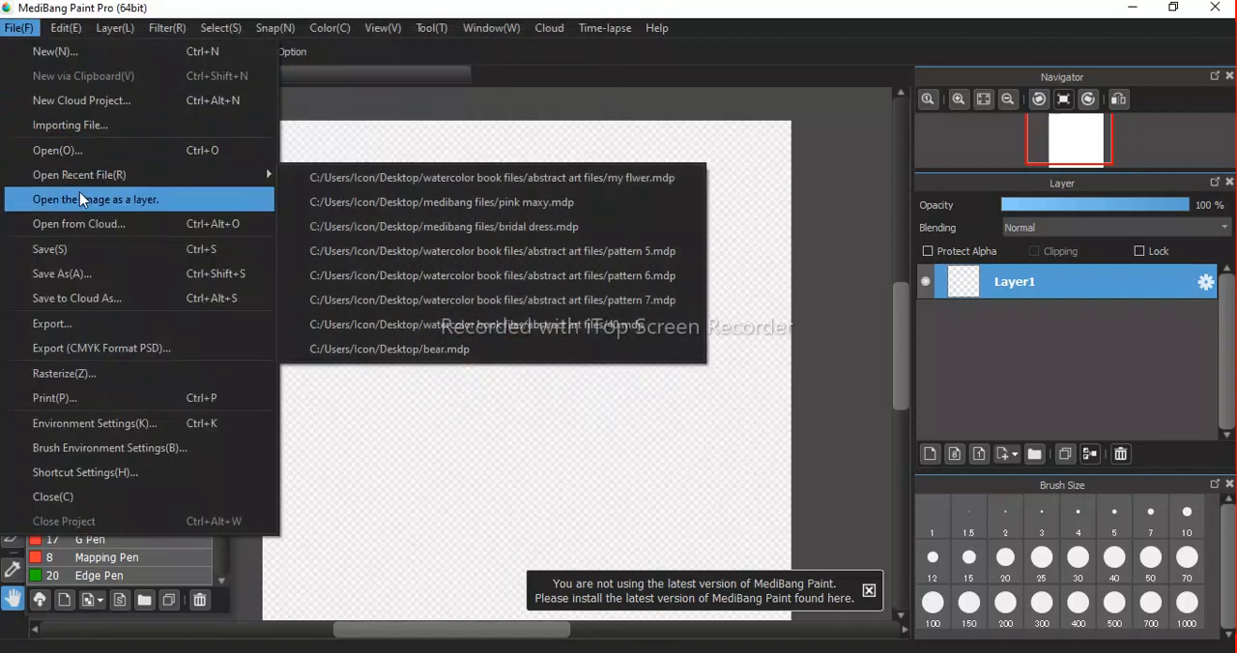
pyautogui.click(79, 199)
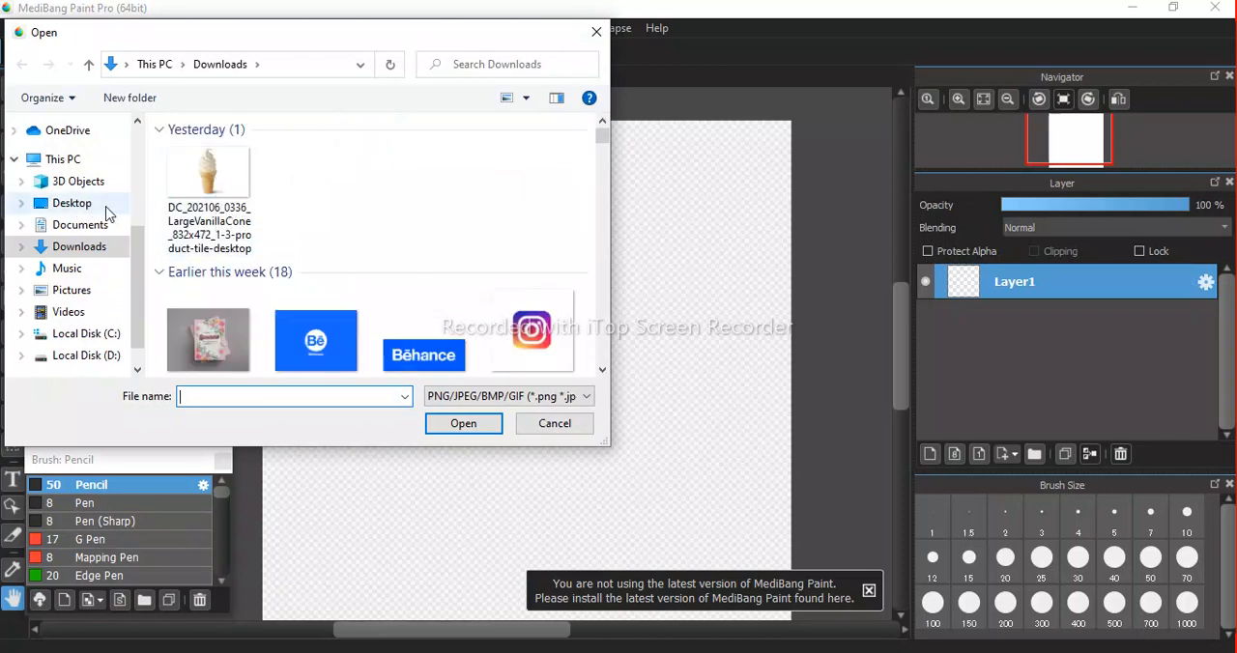
pyautogui.click(85, 226)
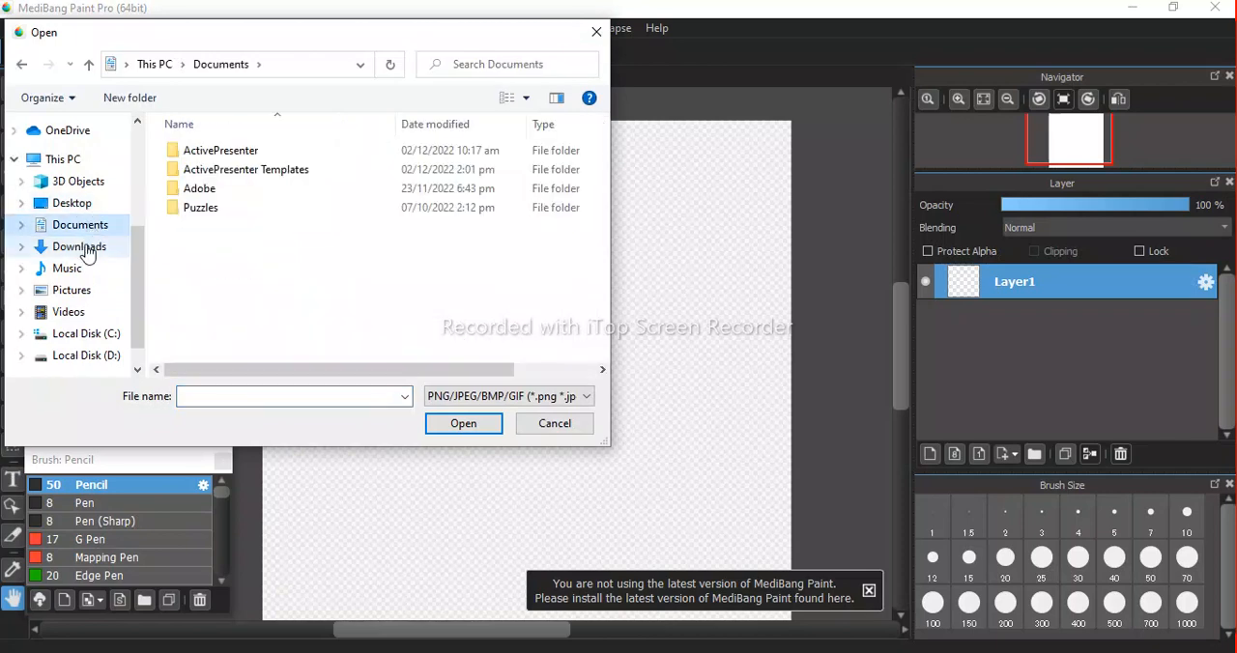
pyautogui.click(83, 249)
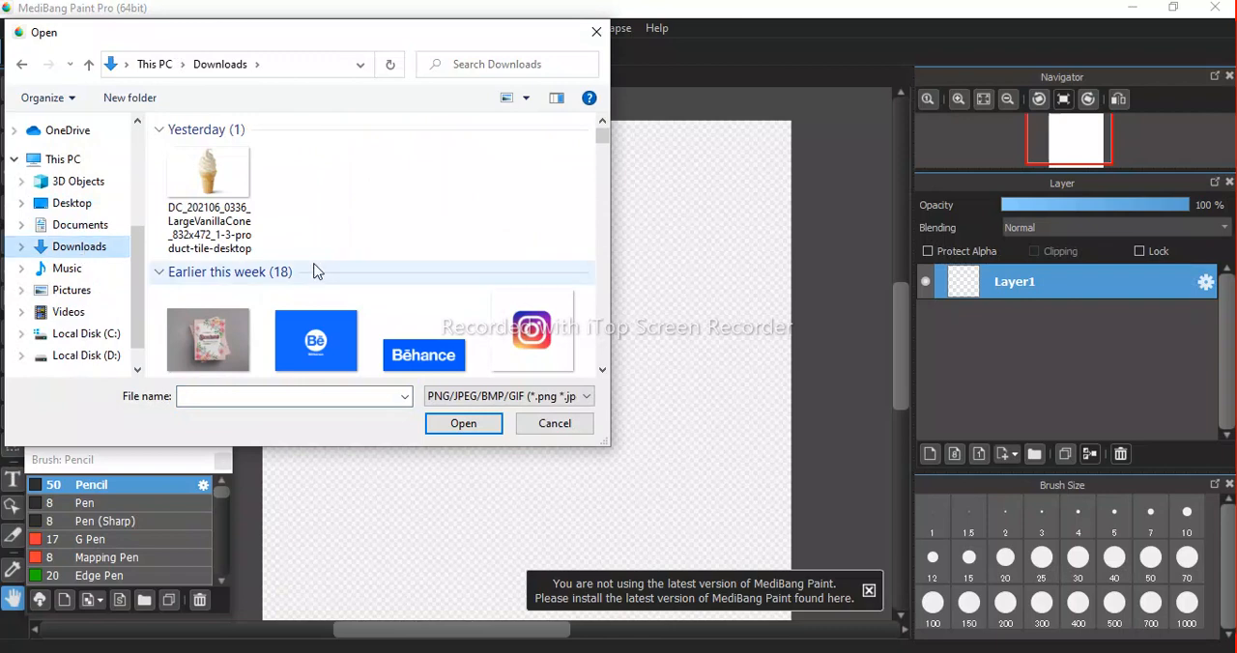
pyautogui.scroll(-1, 319, 280)
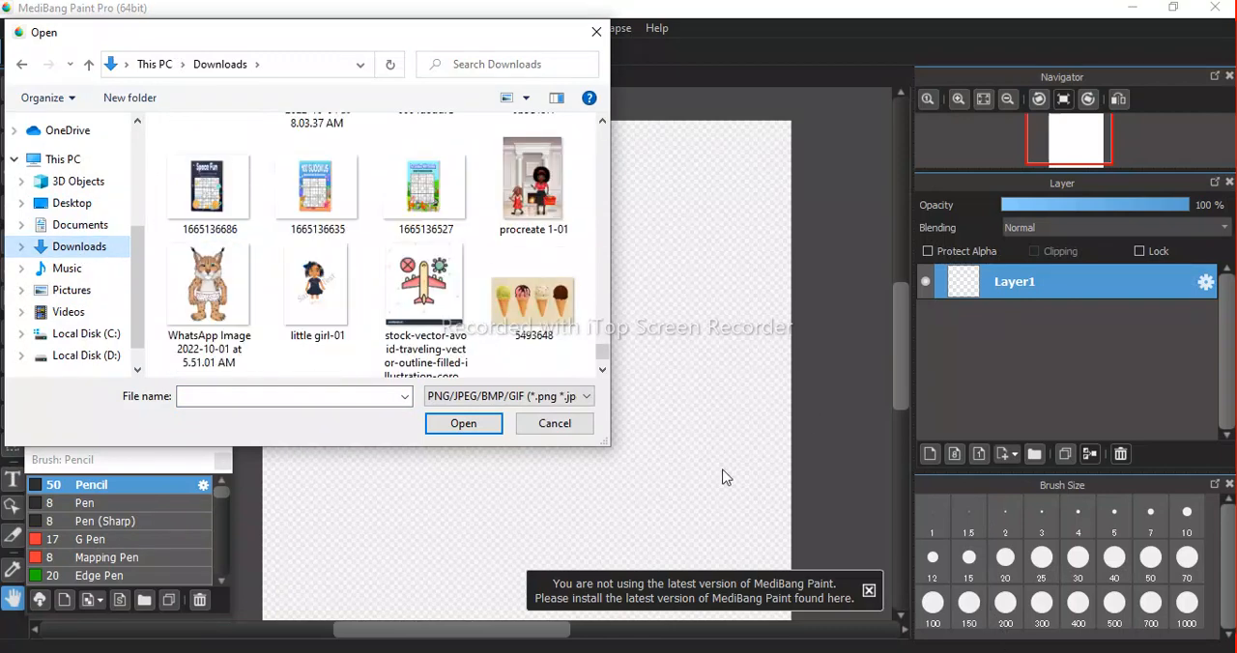
pyautogui.doubleClick(523, 306)
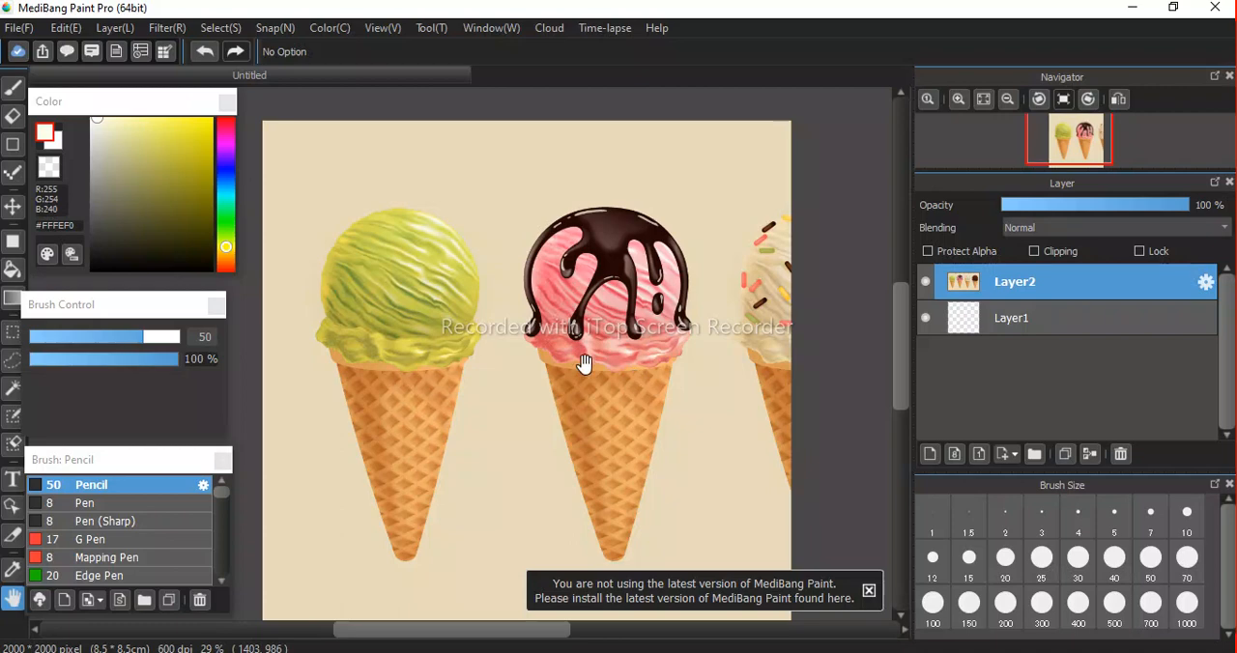
# Transform the imported image layer, enlarging and moving it until the whole sprinkled vanilla cone sits near the canvas center.
pyautogui.scroll(-2, 567, 359)
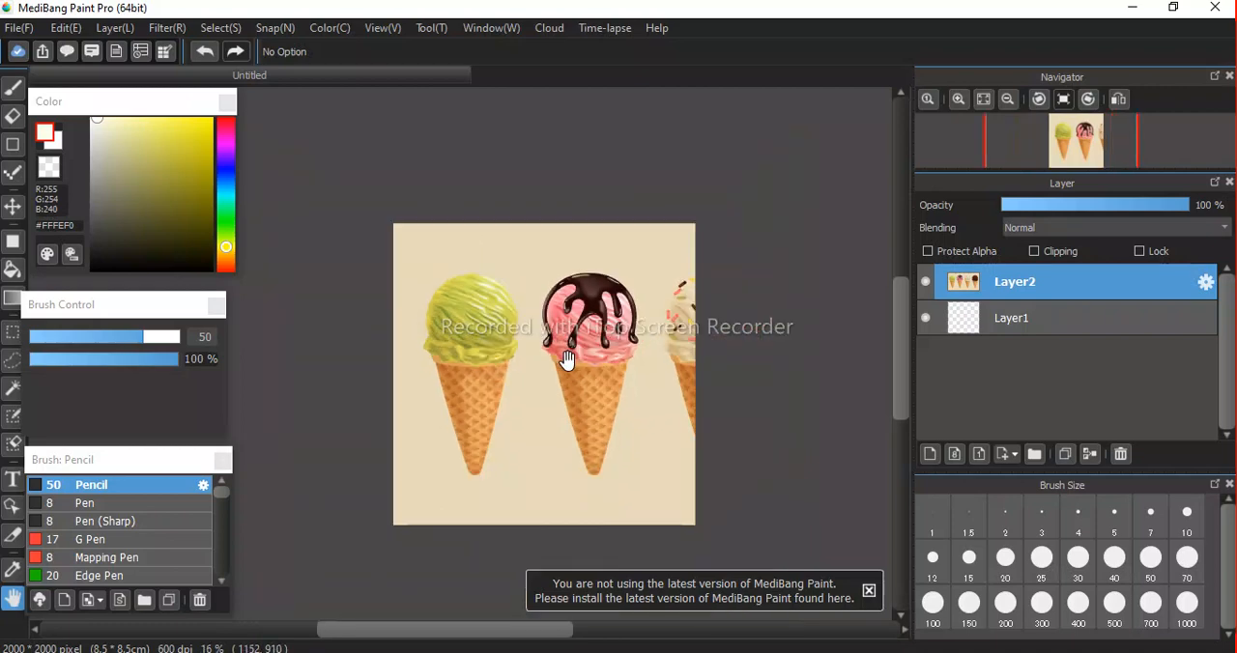
pyautogui.scroll(1, 567, 360)
pyautogui.scroll(-1, 567, 360)
pyautogui.hotkey('ctrl', 't')
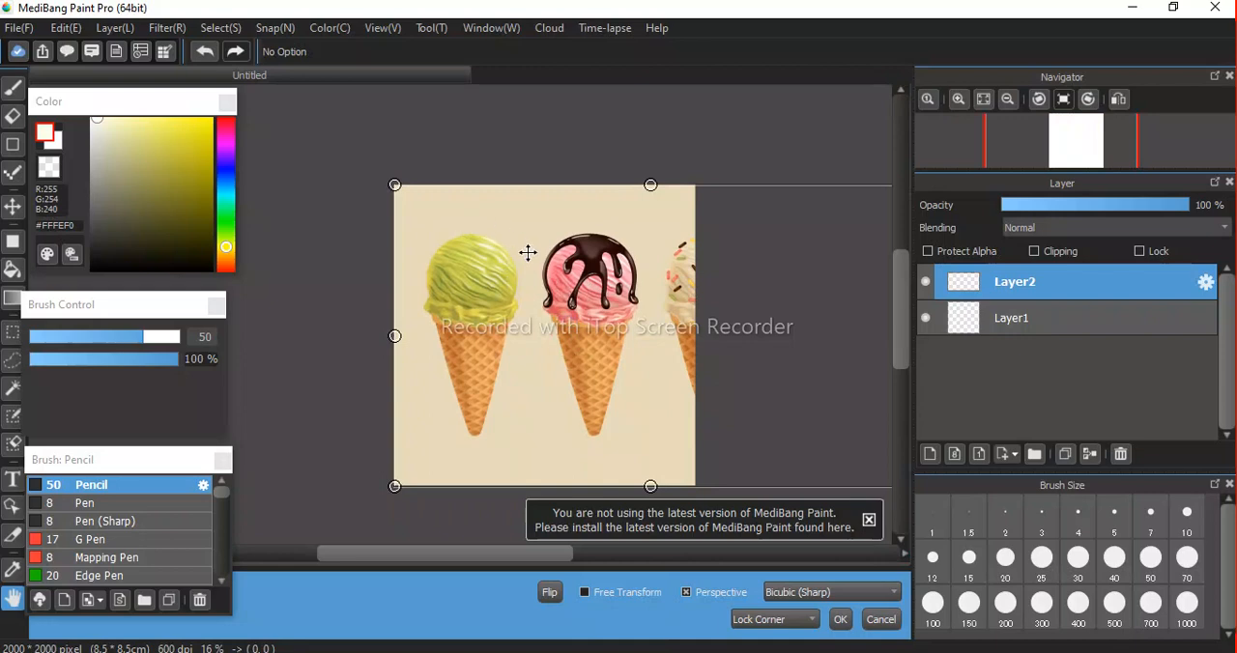
pyautogui.moveTo(567, 271); pyautogui.dragTo(398, 277)
pyautogui.moveTo(562, 345); pyautogui.dragTo(475, 301)
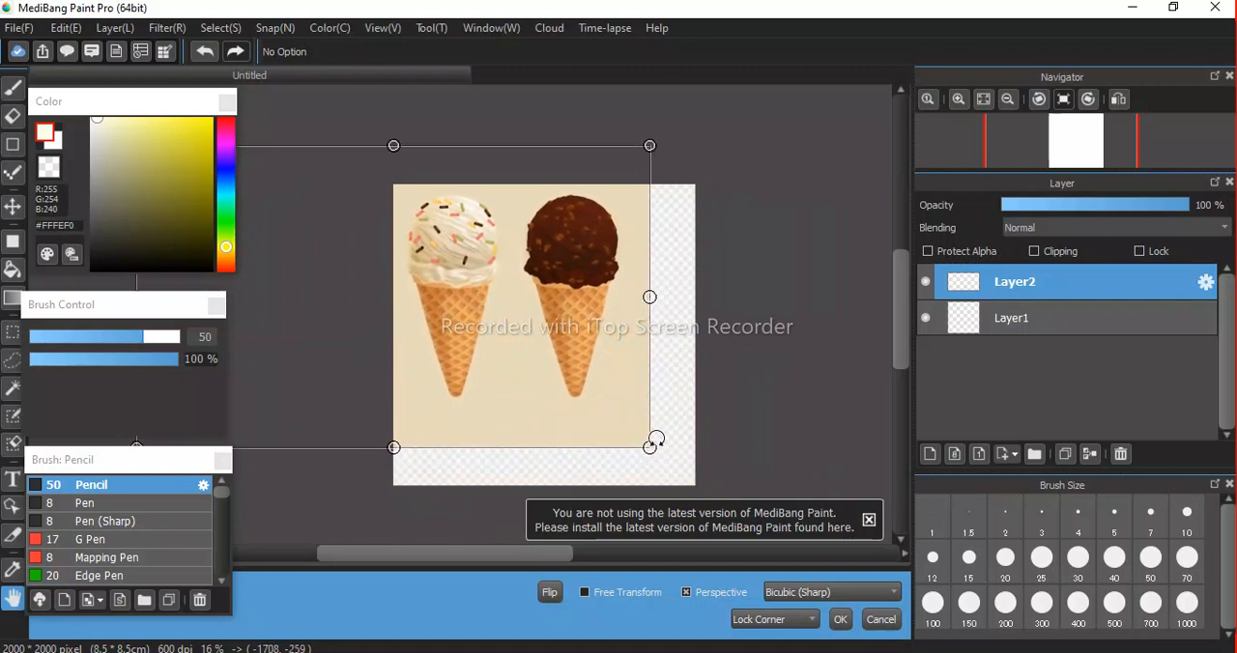
pyautogui.moveTo(650, 448); pyautogui.dragTo(890, 589)
pyautogui.moveTo(631, 399); pyautogui.dragTo(560, 375)
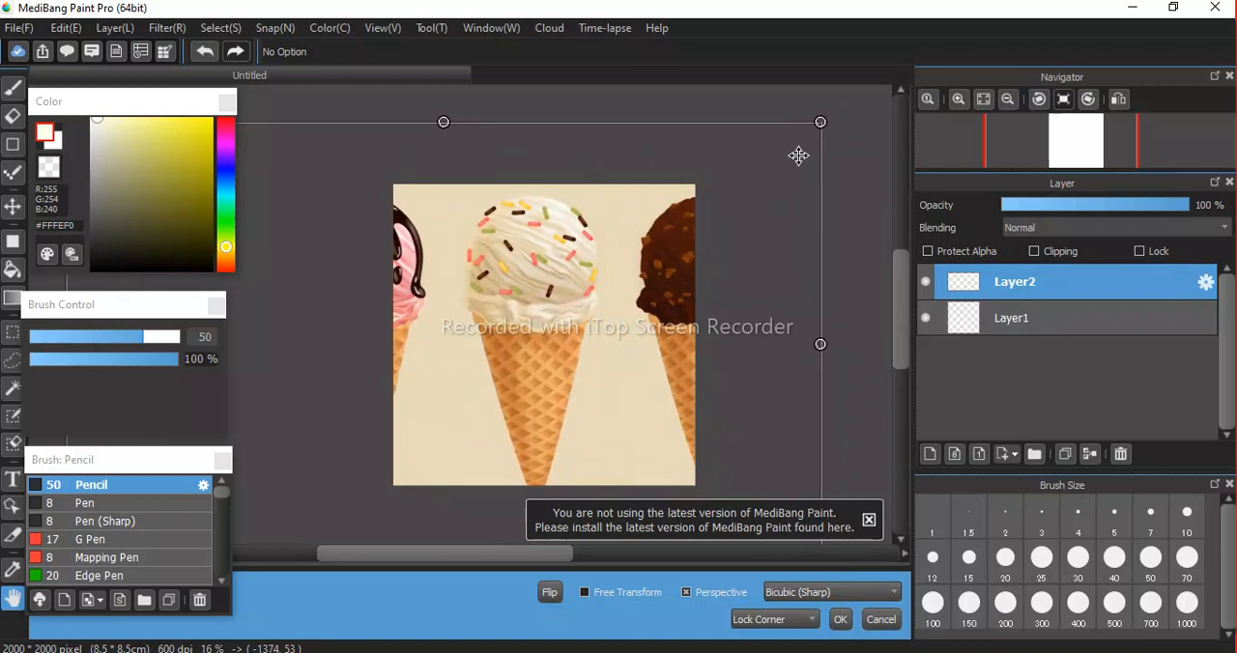
pyautogui.moveTo(822, 121); pyautogui.dragTo(764, 190)
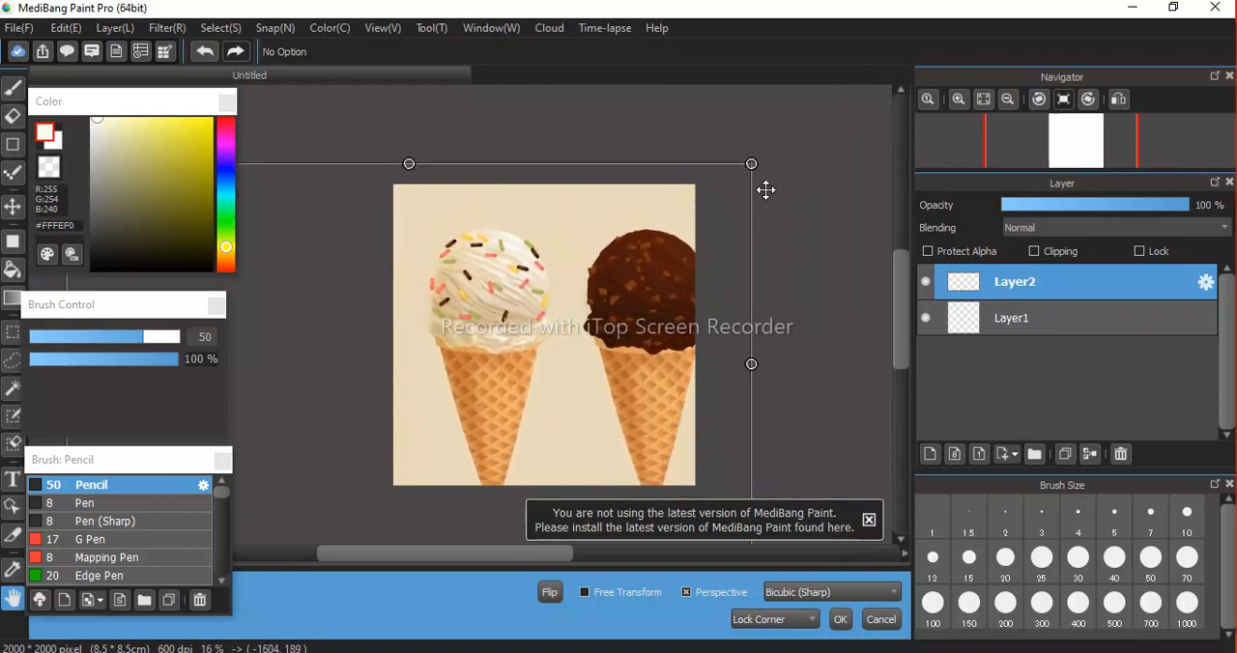
pyautogui.moveTo(589, 303); pyautogui.dragTo(618, 288)
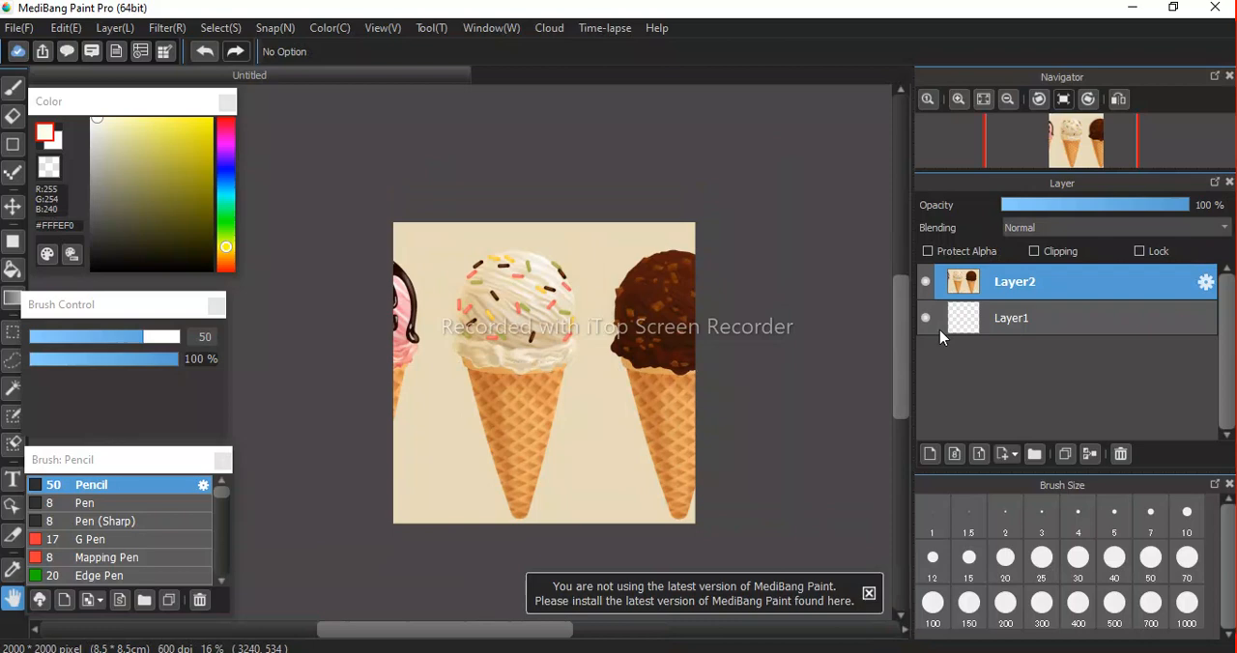
# Add a new layer above the reference image and activate the Brush tool on it for painting over the vanilla scoop.
pyautogui.click(929, 454)
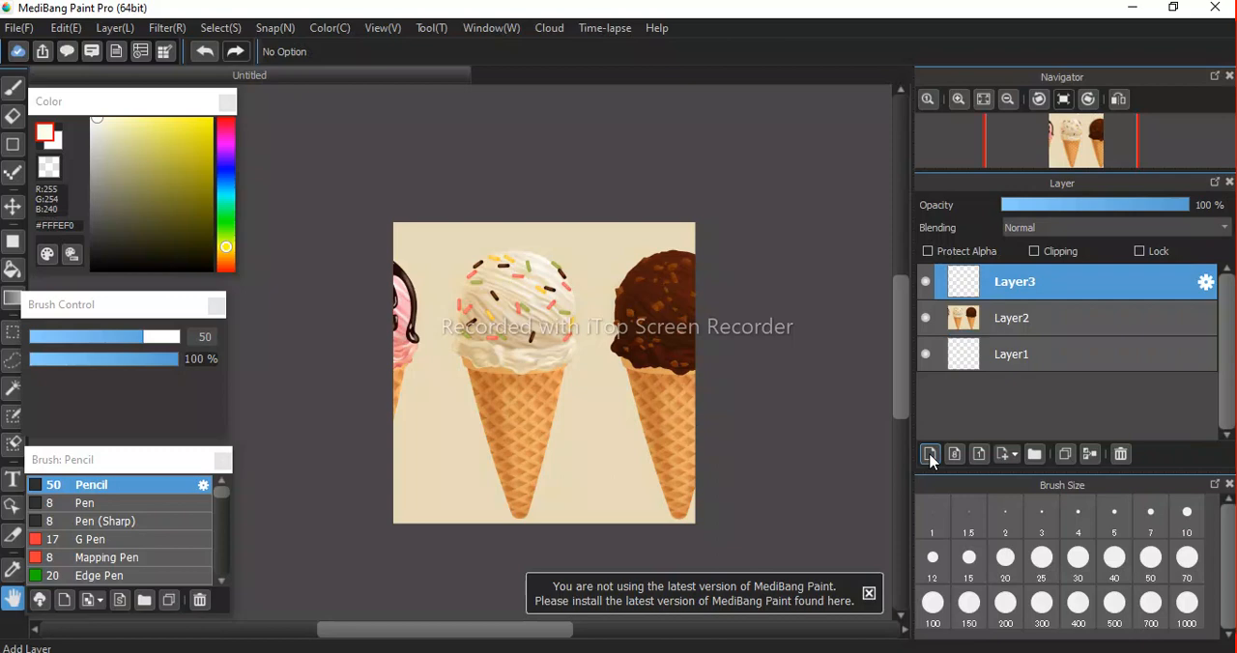
pyautogui.click(1011, 320)
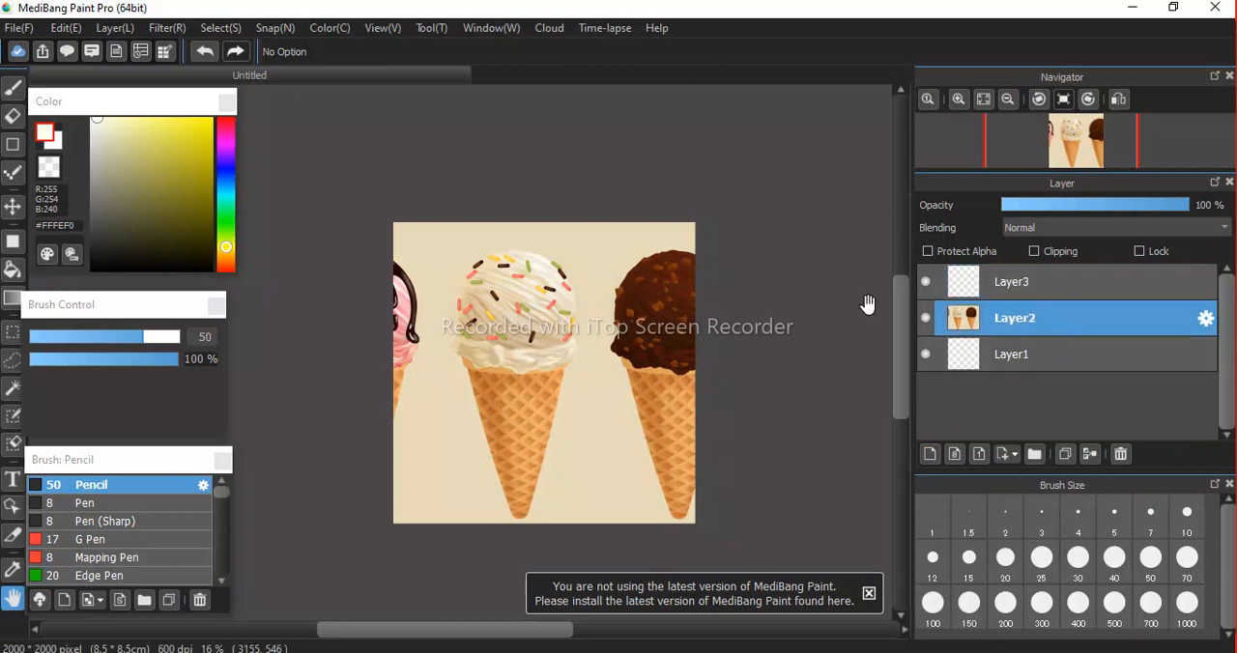
pyautogui.scroll(-2, 543, 319)
pyautogui.scroll(6, 543, 319)
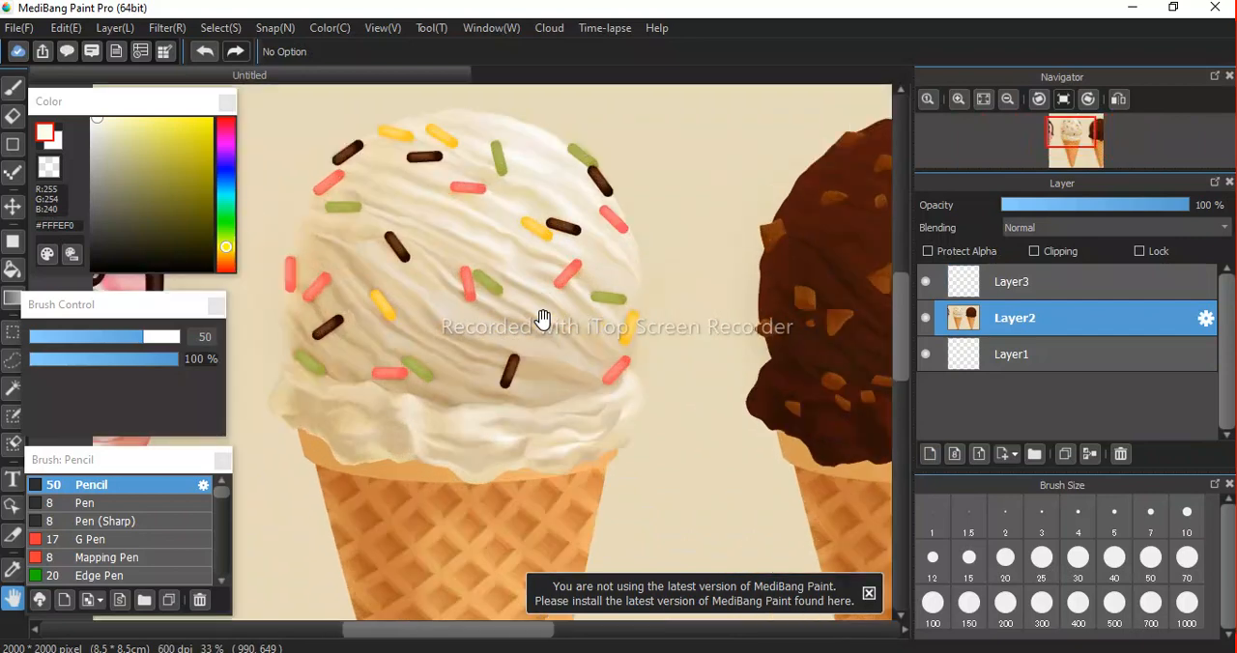
pyautogui.click(1033, 280)
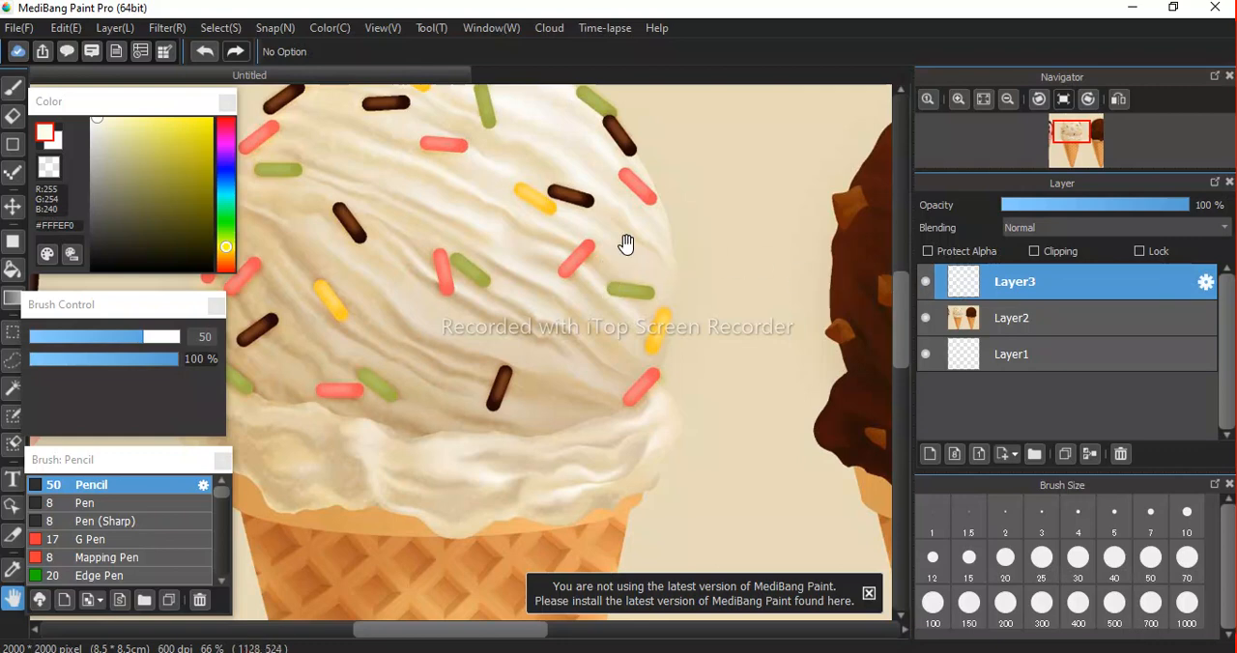
pyautogui.press('b')
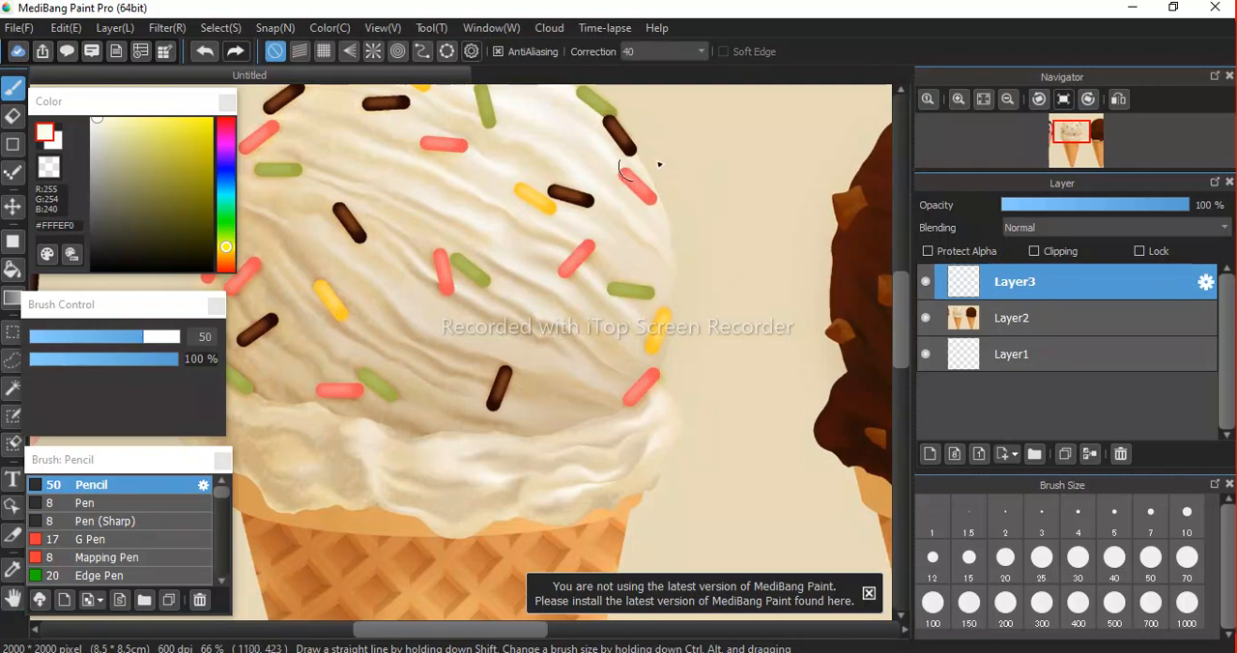
# Paint a cream test stroke and several black ones down the vanilla scoop on Layer3 with the size 50 Pencil.
pyautogui.moveTo(549, 138); pyautogui.dragTo(587, 215)
pyautogui.moveTo(624, 328); pyautogui.dragTo(576, 398)
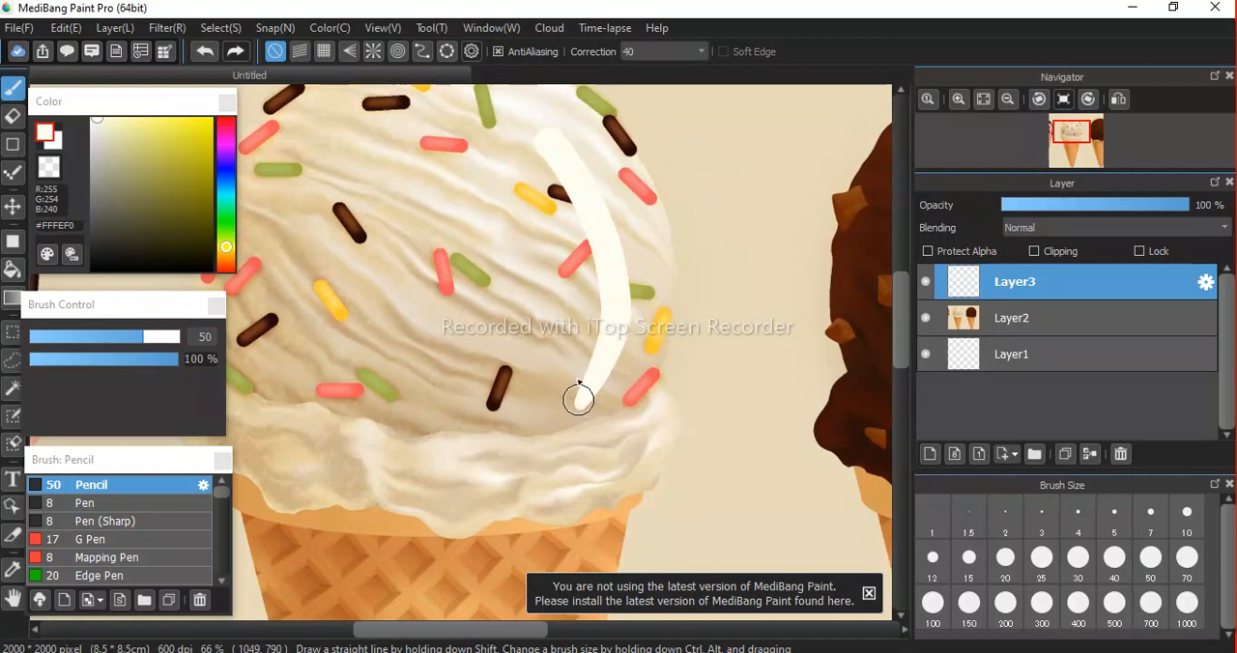
pyautogui.click(192, 270)
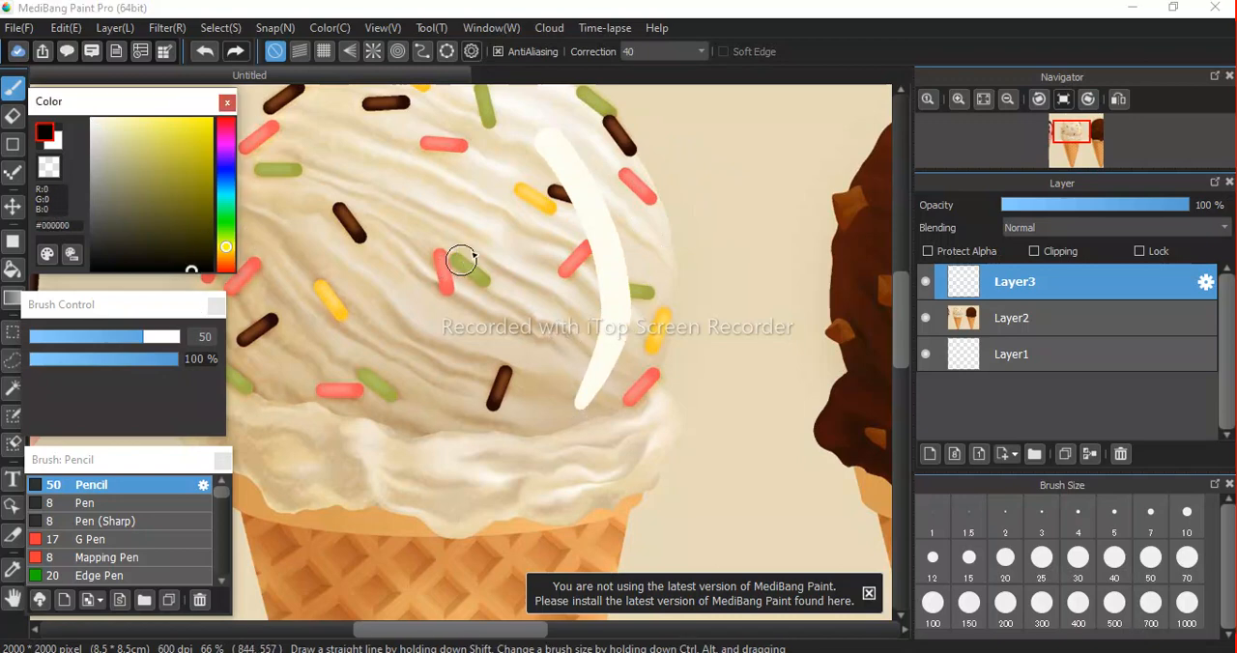
pyautogui.moveTo(475, 195)
pyautogui.mouseDown()
pyautogui.moveTo(539, 282)
pyautogui.moveTo(542, 404)
pyautogui.mouseUp()
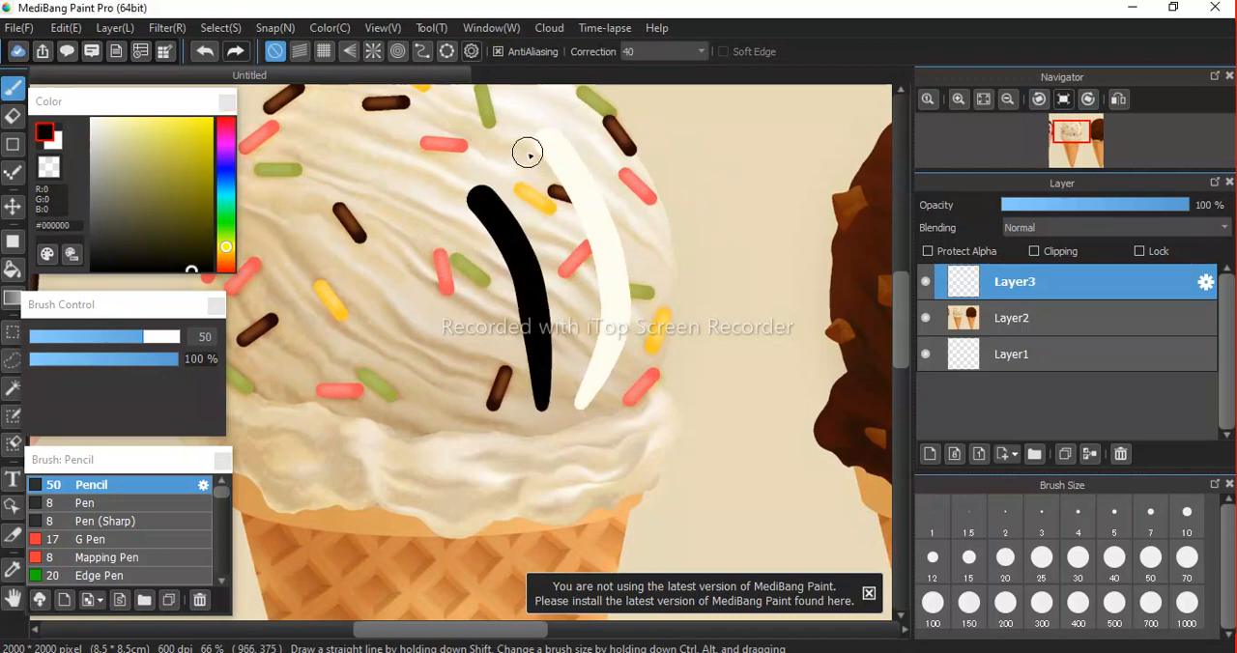
pyautogui.moveTo(525, 150); pyautogui.dragTo(589, 295)
pyautogui.moveTo(624, 180); pyautogui.dragTo(667, 280)
pyautogui.moveTo(677, 393); pyautogui.dragTo(626, 514)
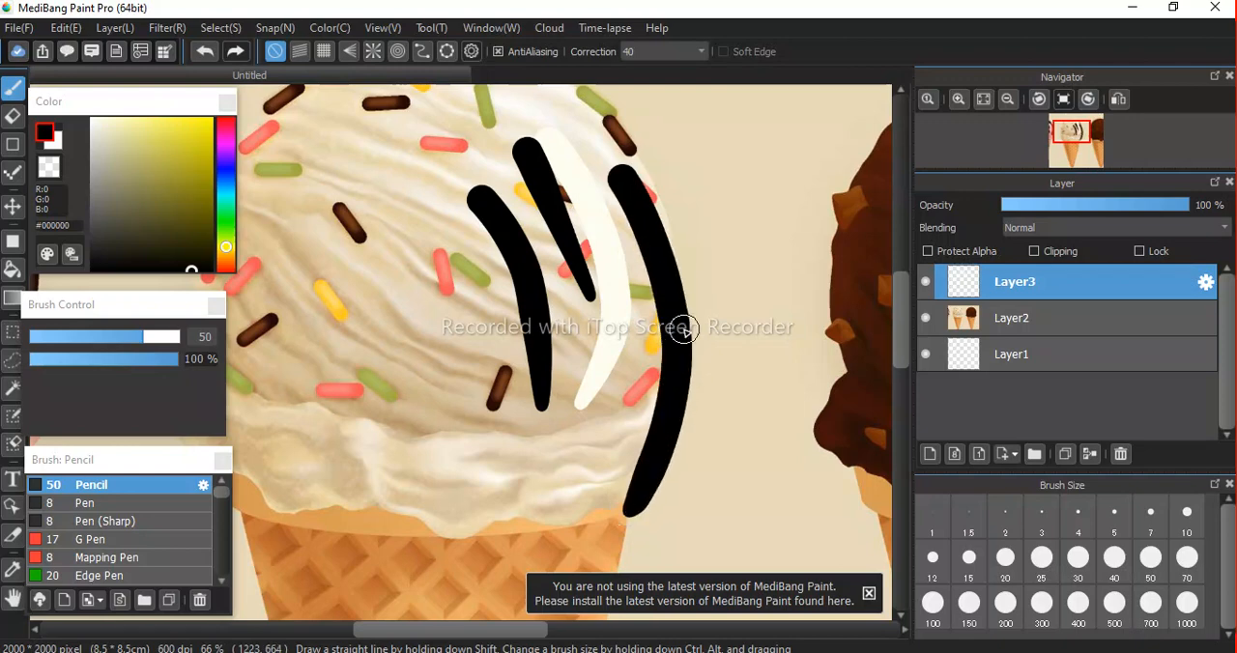
# Erase all the test strokes from Layer3, enlarging the eraser to 447.
pyautogui.press('e')
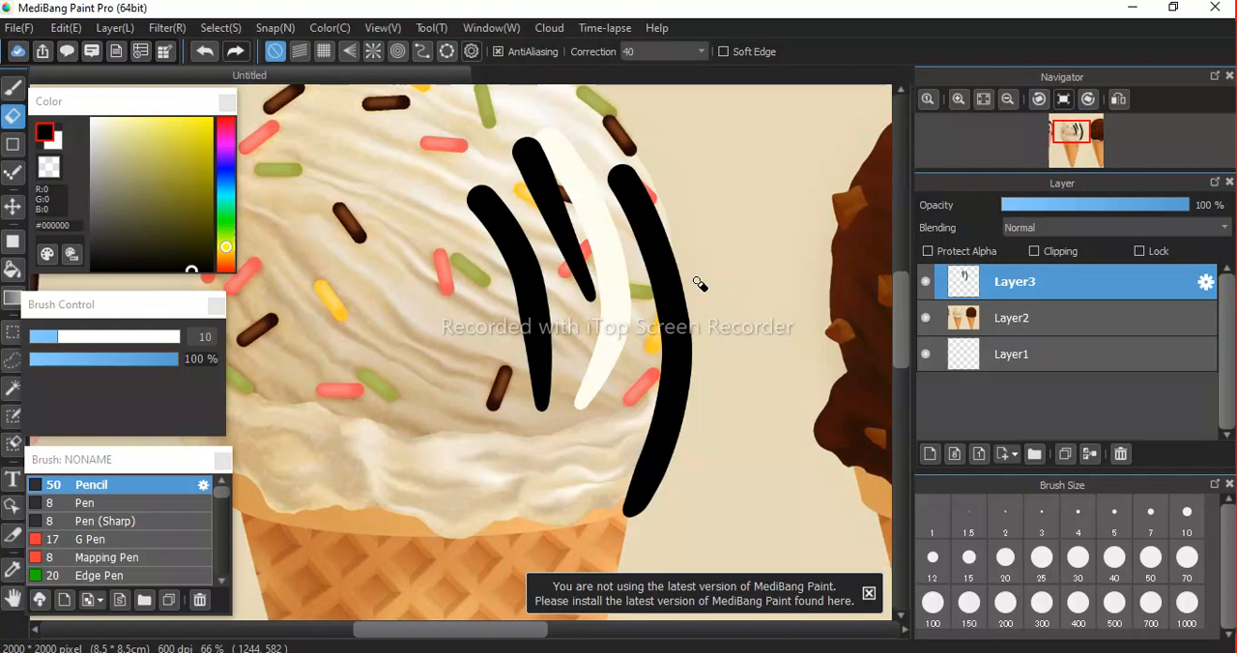
pyautogui.moveTo(106, 336); pyautogui.dragTo(143, 336)
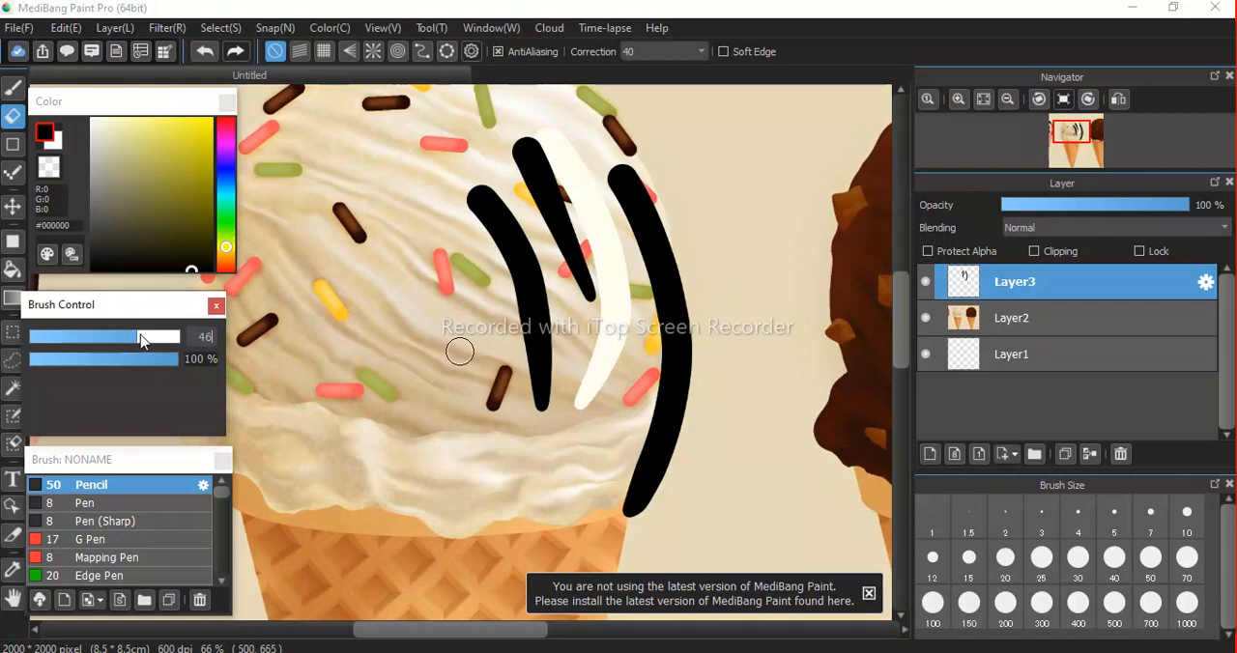
pyautogui.moveTo(657, 266)
pyautogui.mouseDown()
pyautogui.moveTo(637, 224)
pyautogui.moveTo(667, 299)
pyautogui.moveTo(674, 383)
pyautogui.moveTo(608, 565)
pyautogui.mouseUp()
pyautogui.moveTo(674, 248)
pyautogui.mouseDown()
pyautogui.moveTo(686, 419)
pyautogui.moveTo(629, 560)
pyautogui.moveTo(646, 361)
pyautogui.moveTo(694, 319)
pyautogui.moveTo(582, 248)
pyautogui.moveTo(580, 171)
pyautogui.moveTo(368, 310)
pyautogui.mouseUp()
pyautogui.moveTo(146, 336); pyautogui.dragTo(207, 339)
pyautogui.moveTo(483, 214)
pyautogui.mouseDown()
pyautogui.moveTo(580, 387)
pyautogui.moveTo(561, 436)
pyautogui.moveTo(745, 367)
pyautogui.moveTo(624, 443)
pyautogui.moveTo(649, 287)
pyautogui.moveTo(544, 314)
pyautogui.mouseUp()
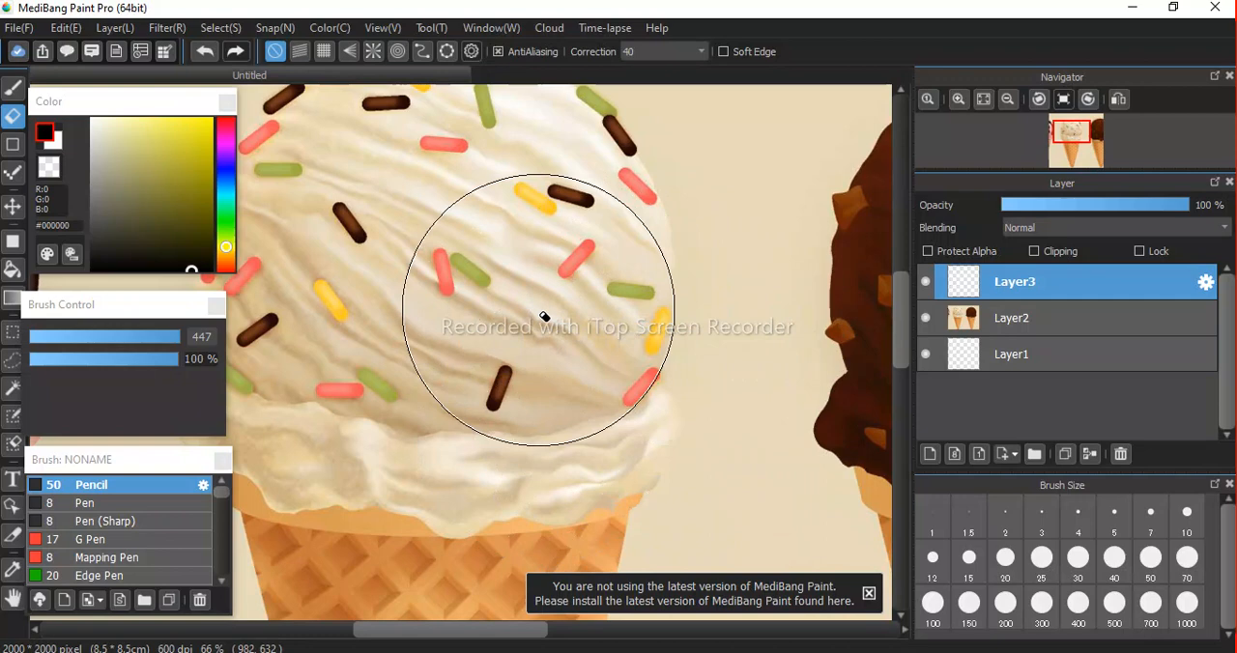
# Paint two long black test strokes over the scoop directly on the reference image in Layer2 with the Pencil.
pyautogui.click(1023, 321)
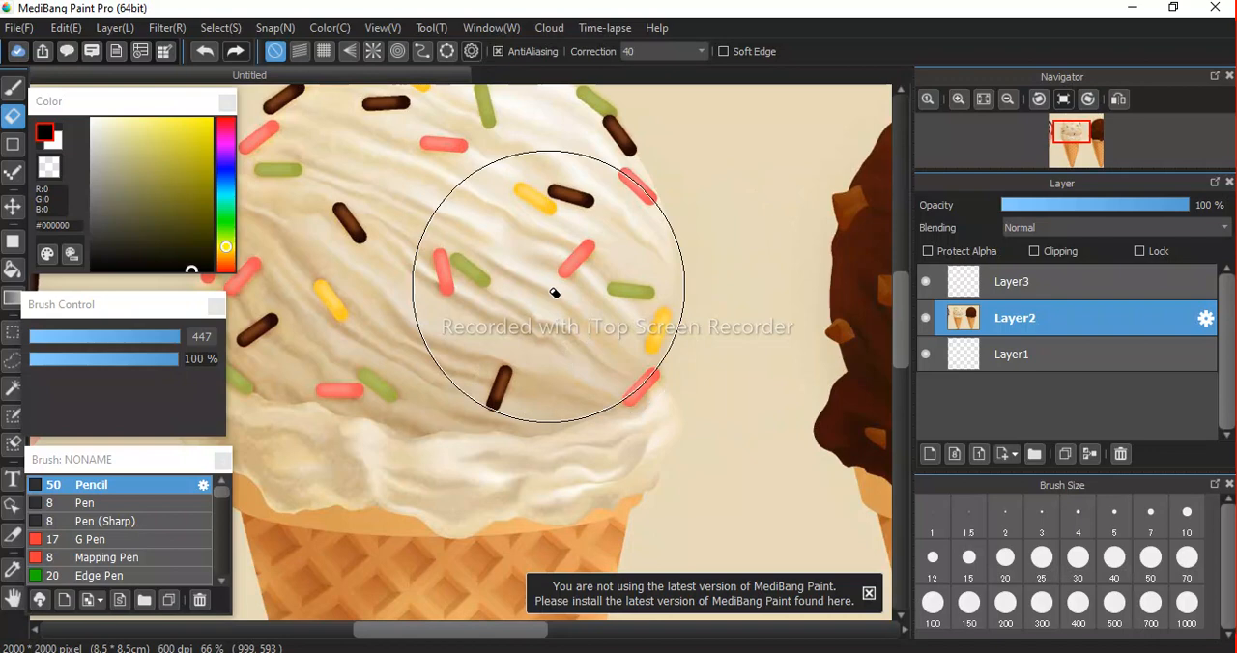
pyautogui.press('b')
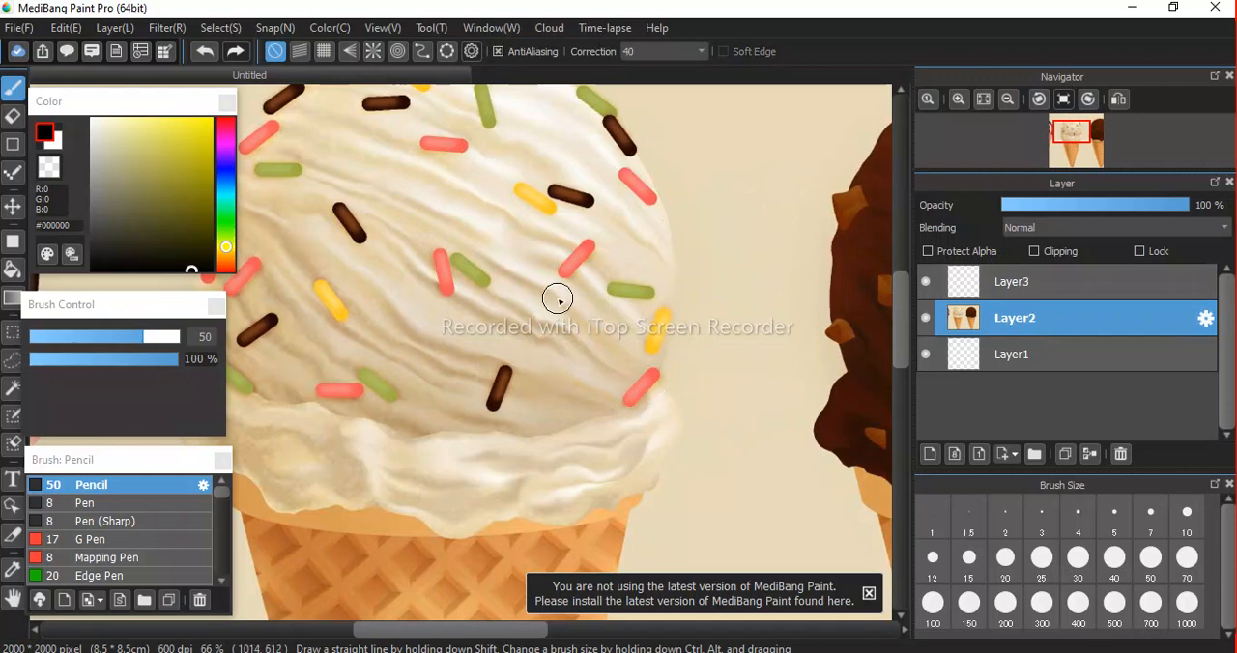
pyautogui.moveTo(530, 188)
pyautogui.mouseDown()
pyautogui.moveTo(590, 263)
pyautogui.moveTo(604, 328)
pyautogui.moveTo(604, 467)
pyautogui.moveTo(571, 530)
pyautogui.mouseUp()
pyautogui.moveTo(599, 174); pyautogui.dragTo(661, 342)
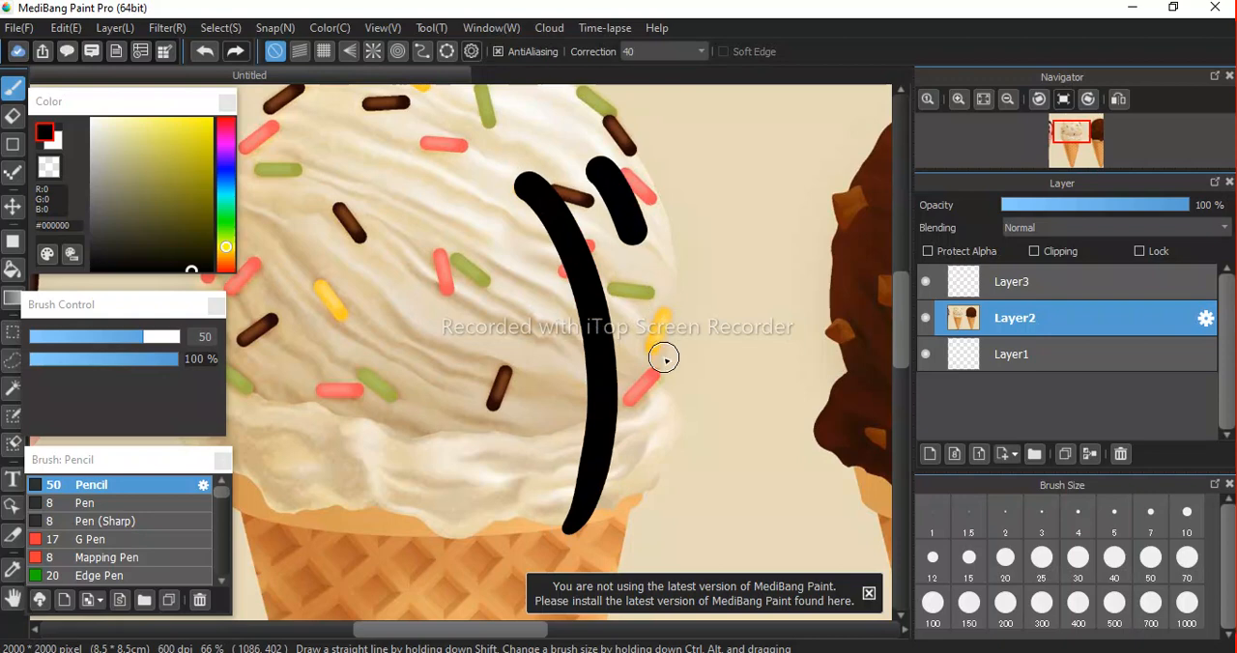
pyautogui.moveTo(648, 460); pyautogui.dragTo(628, 531)
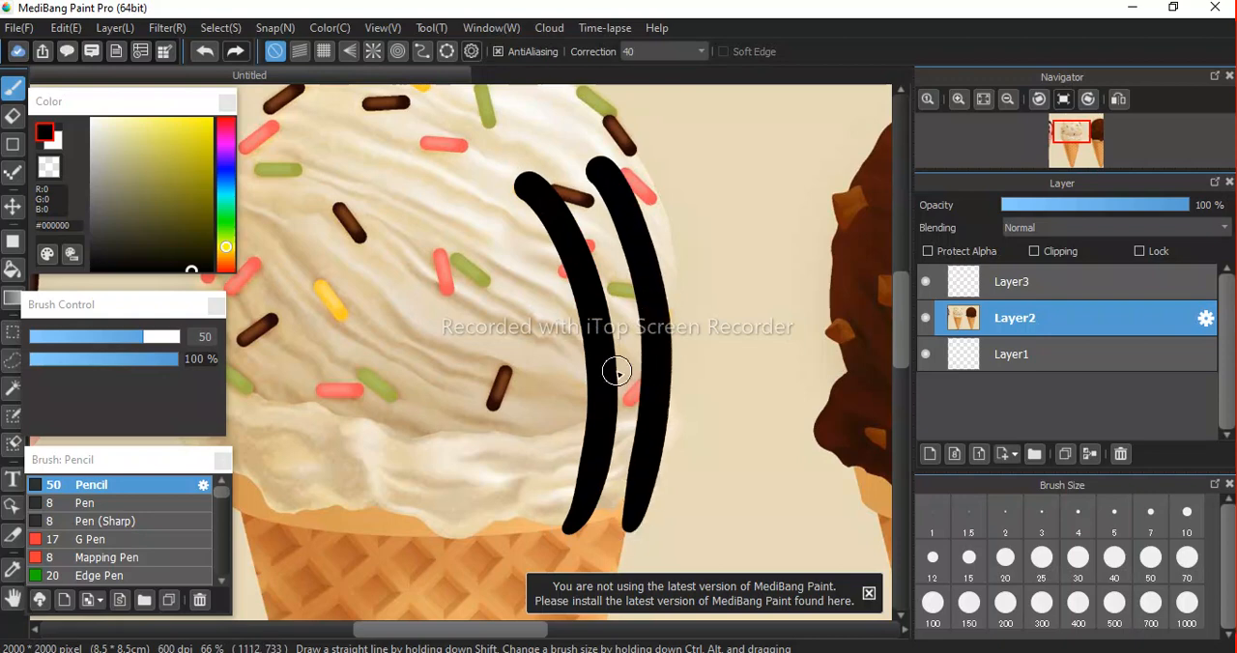
# Try to erase the black strokes from the reference image in Layer2 with the size 447 eraser.
pyautogui.press('e')
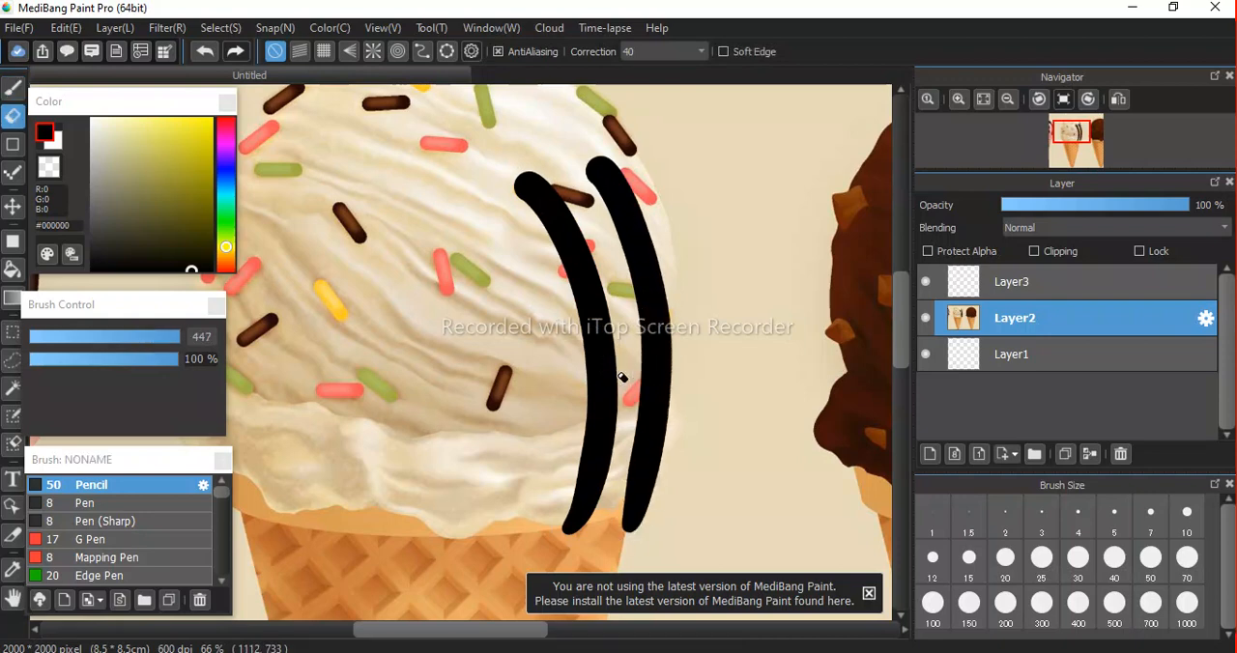
pyautogui.click(633, 434)
pyautogui.moveTo(509, 493)
pyautogui.mouseDown()
pyautogui.moveTo(634, 346)
pyautogui.moveTo(476, 387)
pyautogui.moveTo(615, 240)
pyautogui.moveTo(581, 234)
pyautogui.moveTo(413, 295)
pyautogui.moveTo(373, 354)
pyautogui.moveTo(371, 328)
pyautogui.moveTo(362, 471)
pyautogui.mouseUp()
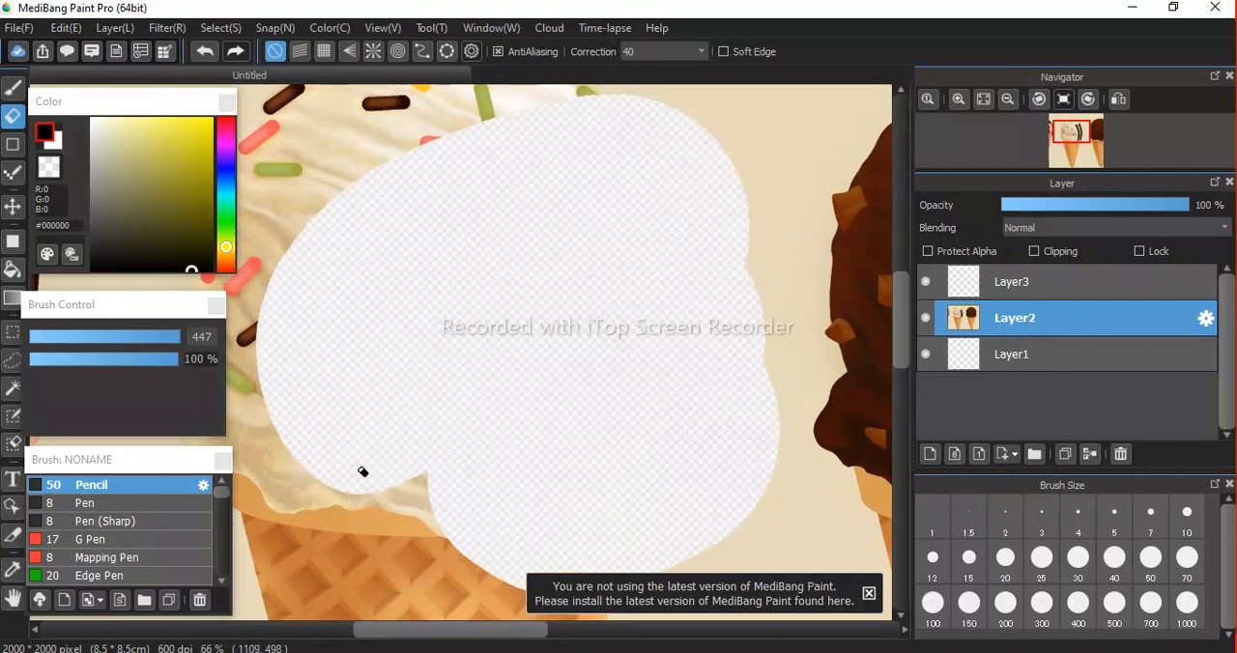
# Undo the erasing and the black strokes on the reference image, and make Layer3 active again.
pyautogui.hotkey('ctrl', 'z')
pyautogui.hotkey('ctrl', 'z')
pyautogui.hotkey('ctrl', 'z')
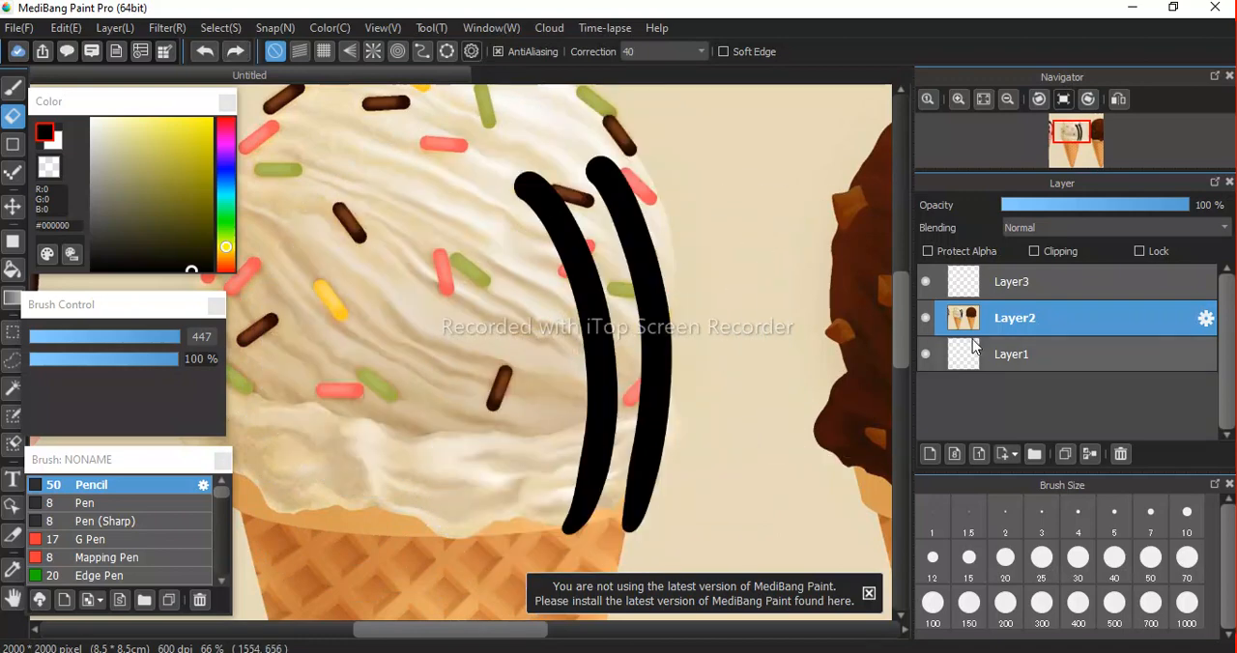
pyautogui.hotkey('ctrl', 'z')
pyautogui.hotkey('ctrl', 'z')
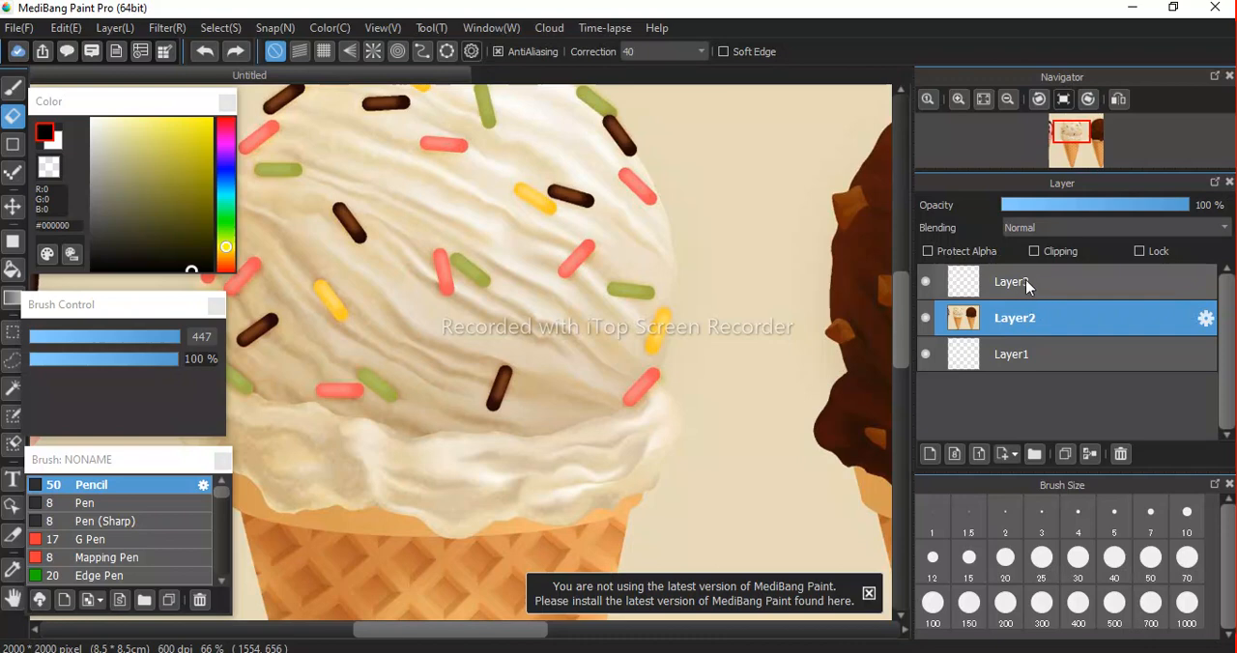
pyautogui.click(1027, 284)
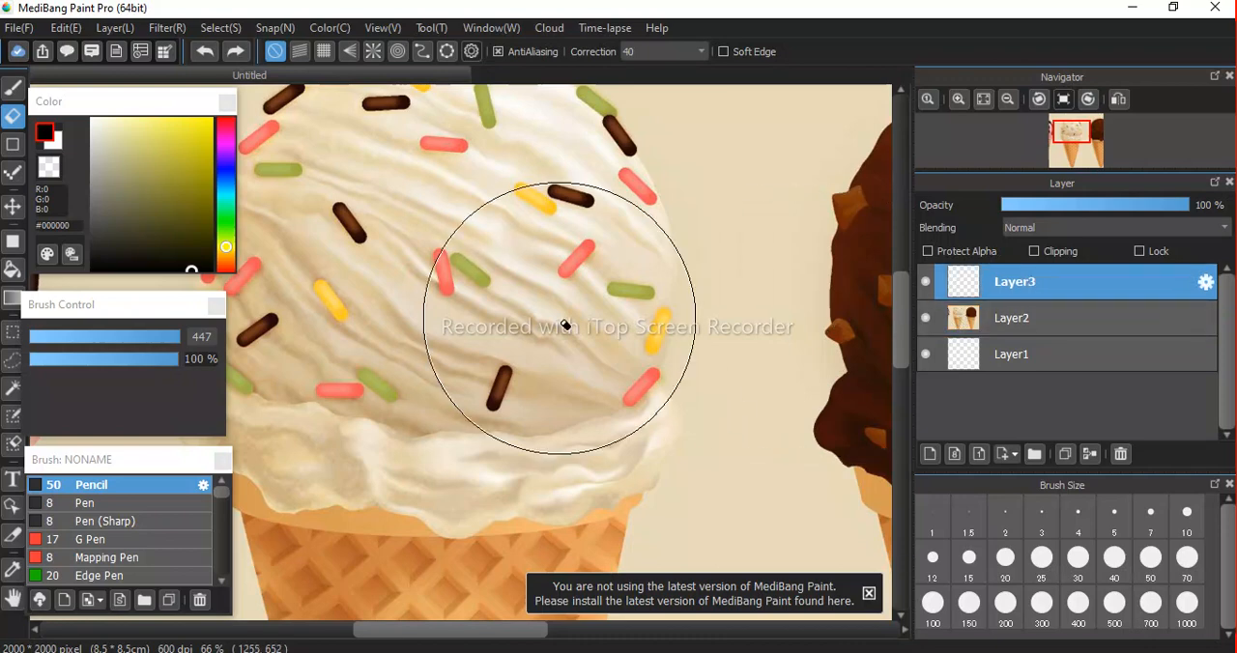
# Examine the sprinkled vanilla cone reference from the scoop down to the tip of the waffle cone.
pyautogui.scroll(-1, 447, 332)
pyautogui.scroll(1, 448, 331)
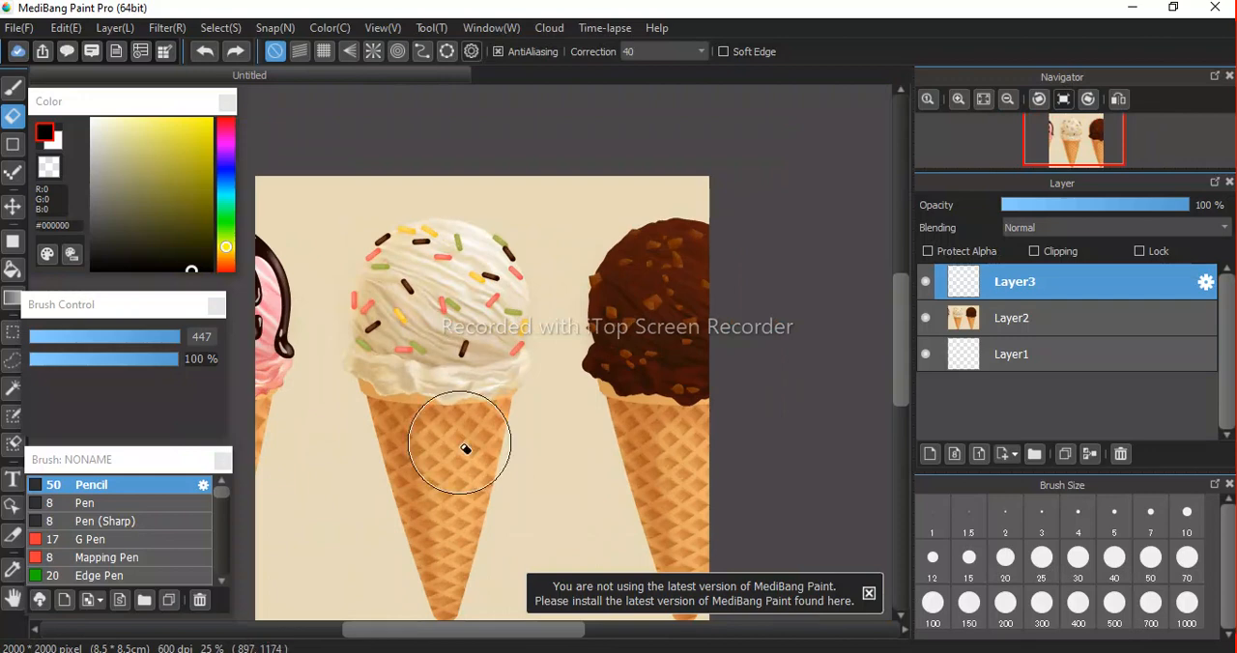
pyautogui.scroll(1, 465, 449)
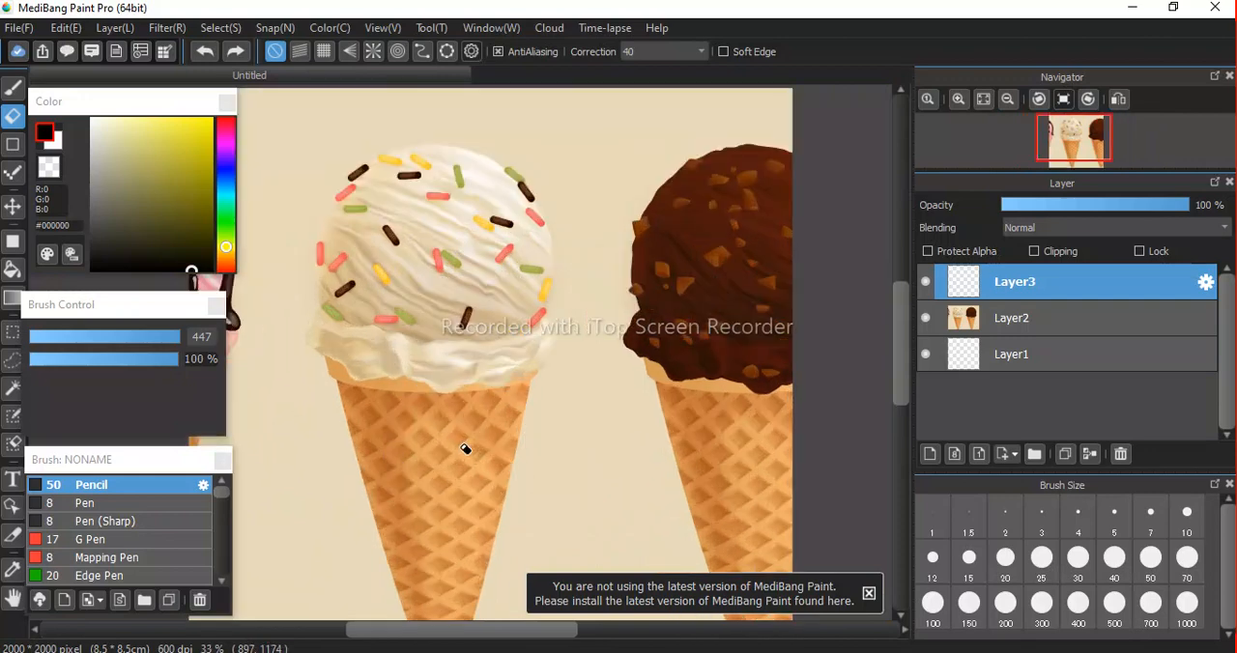
pyautogui.scroll(1, 465, 450)
pyautogui.scroll(-1, 465, 449)
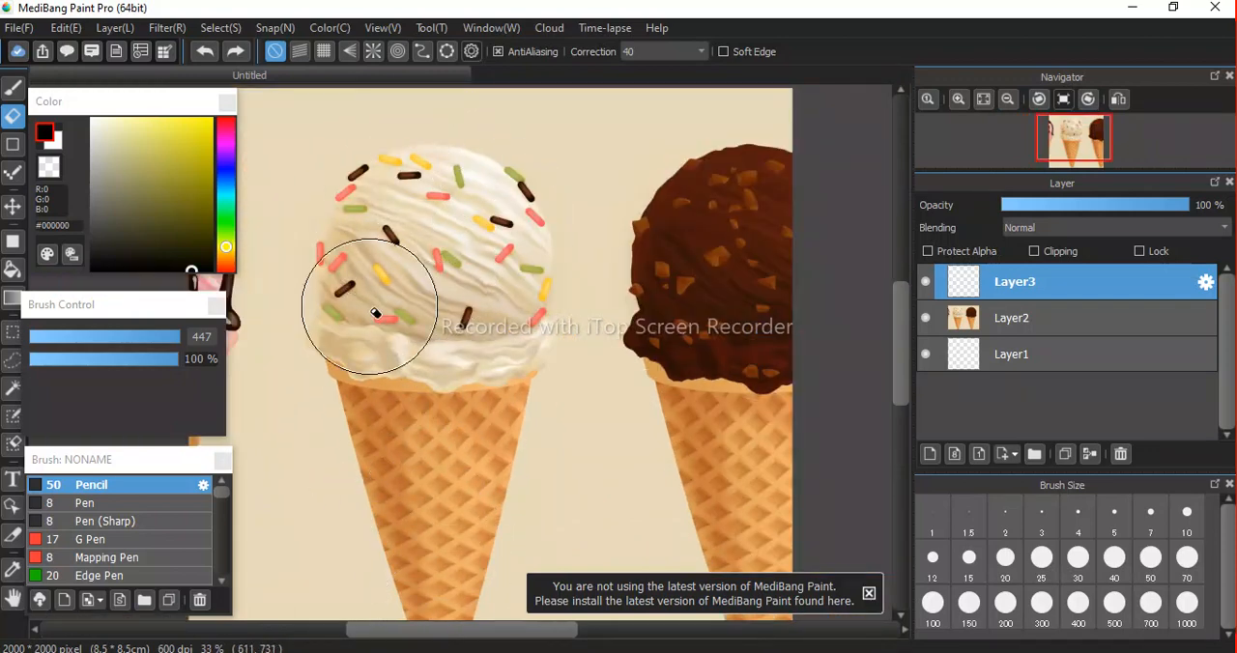
pyautogui.scroll(-1, 375, 313)
pyautogui.scroll(3, 375, 313)
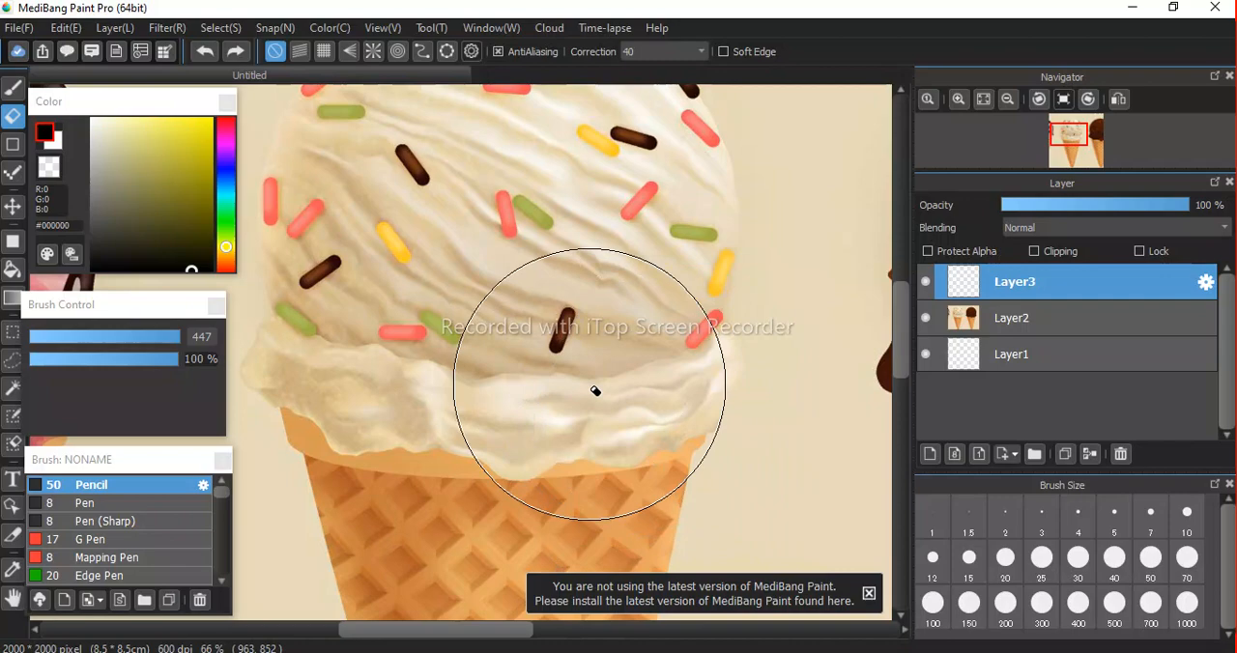
pyautogui.scroll(-2, 458, 431)
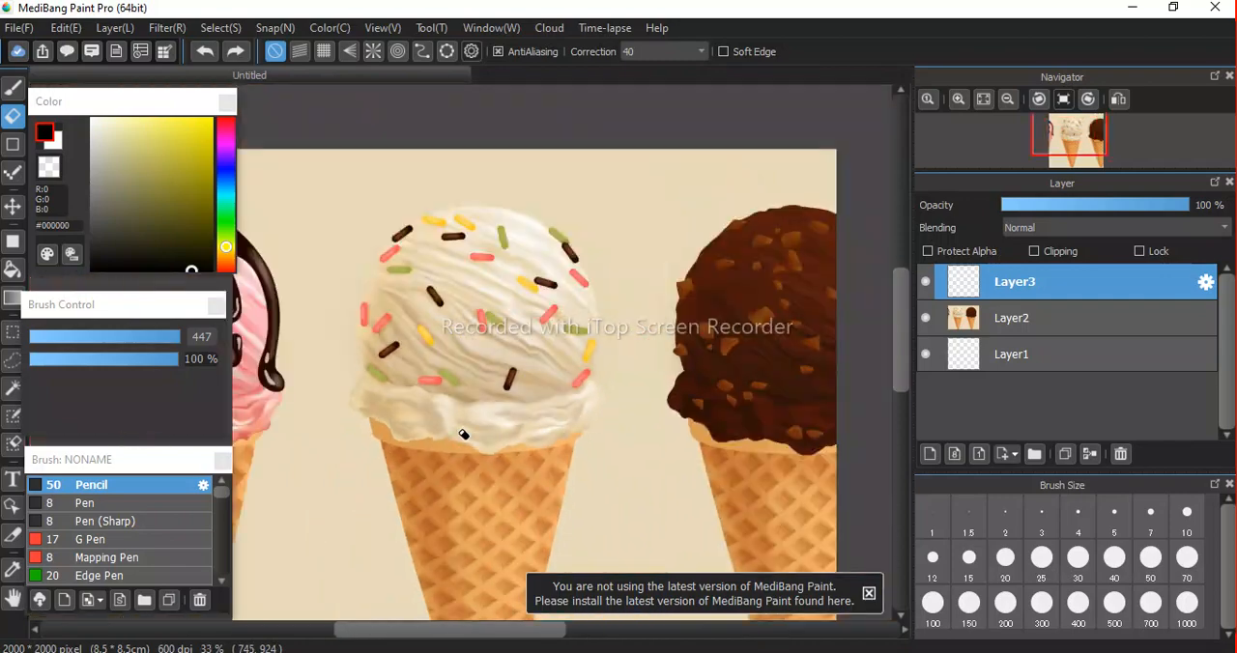
pyautogui.scroll(-1, 462, 435)
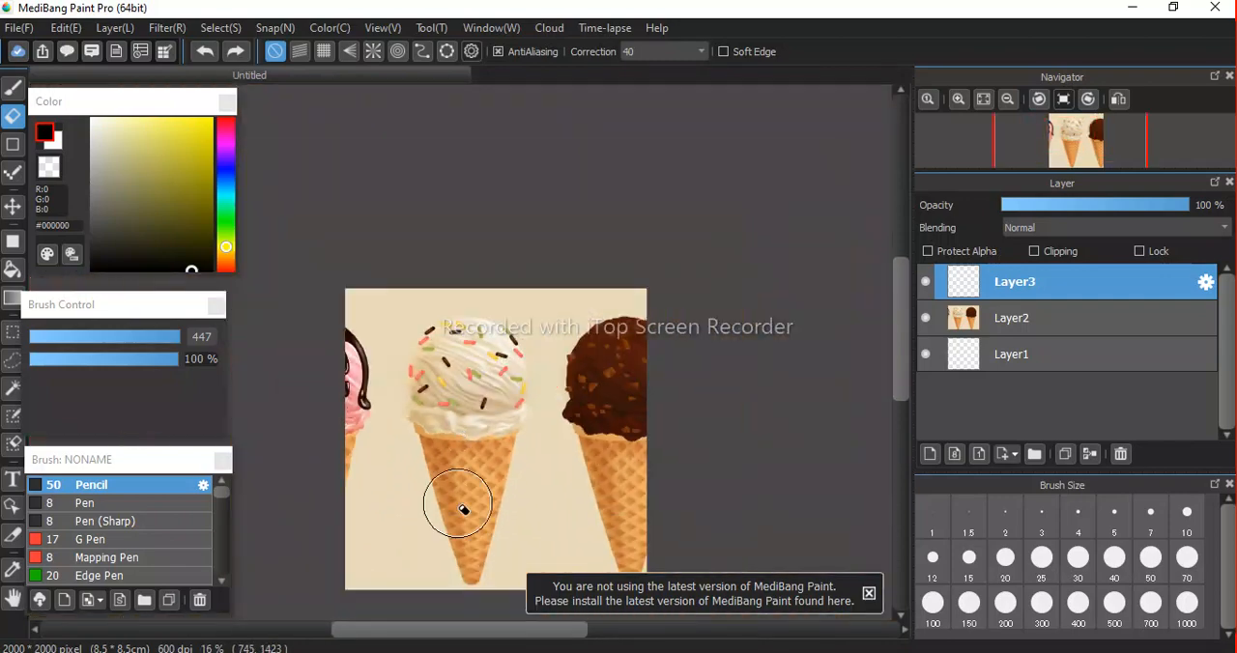
pyautogui.scroll(3, 463, 509)
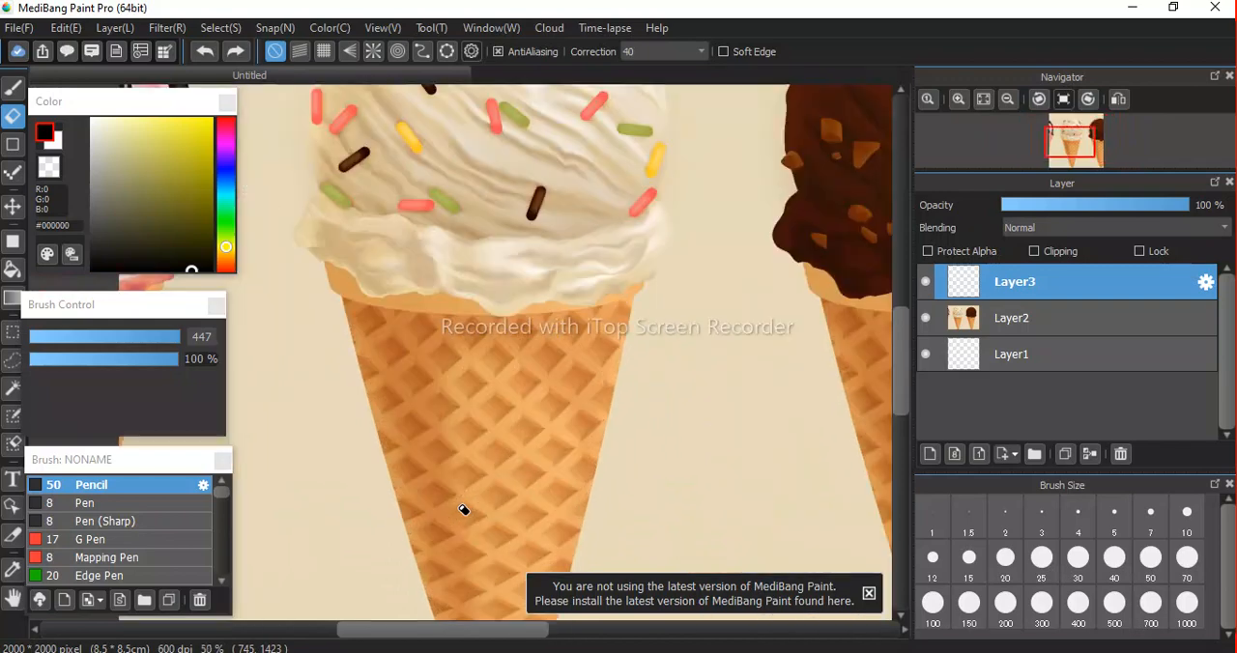
pyautogui.press('space')
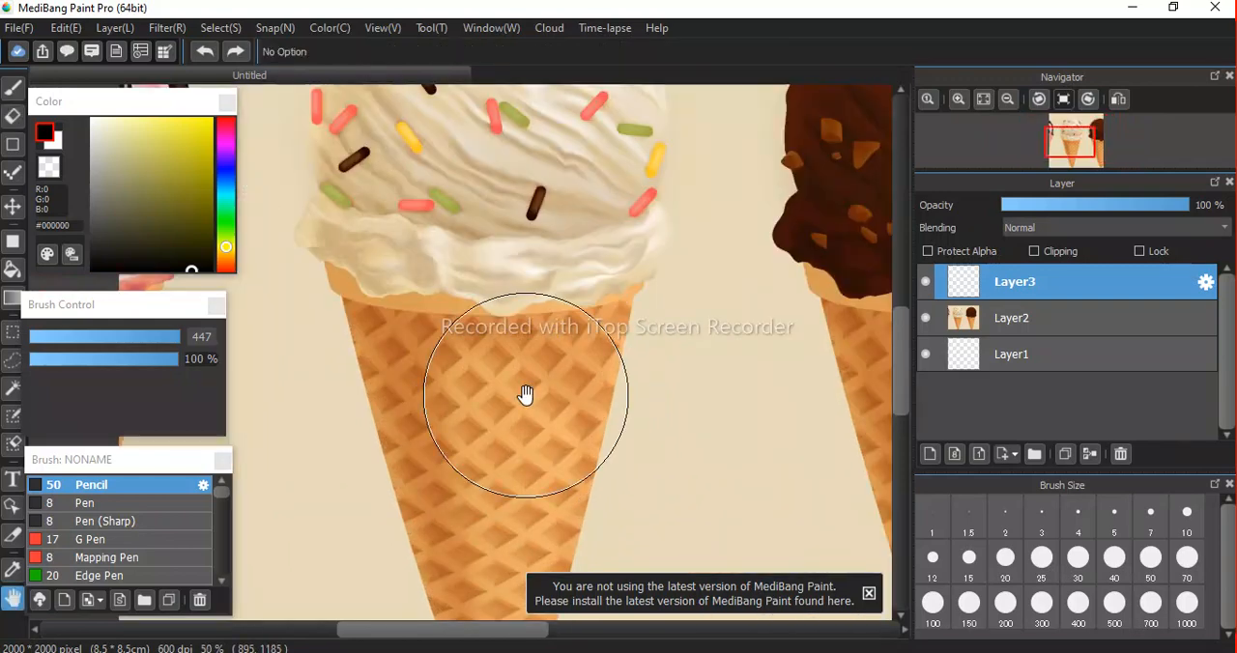
pyautogui.moveTo(551, 440); pyautogui.dragTo(505, 282)
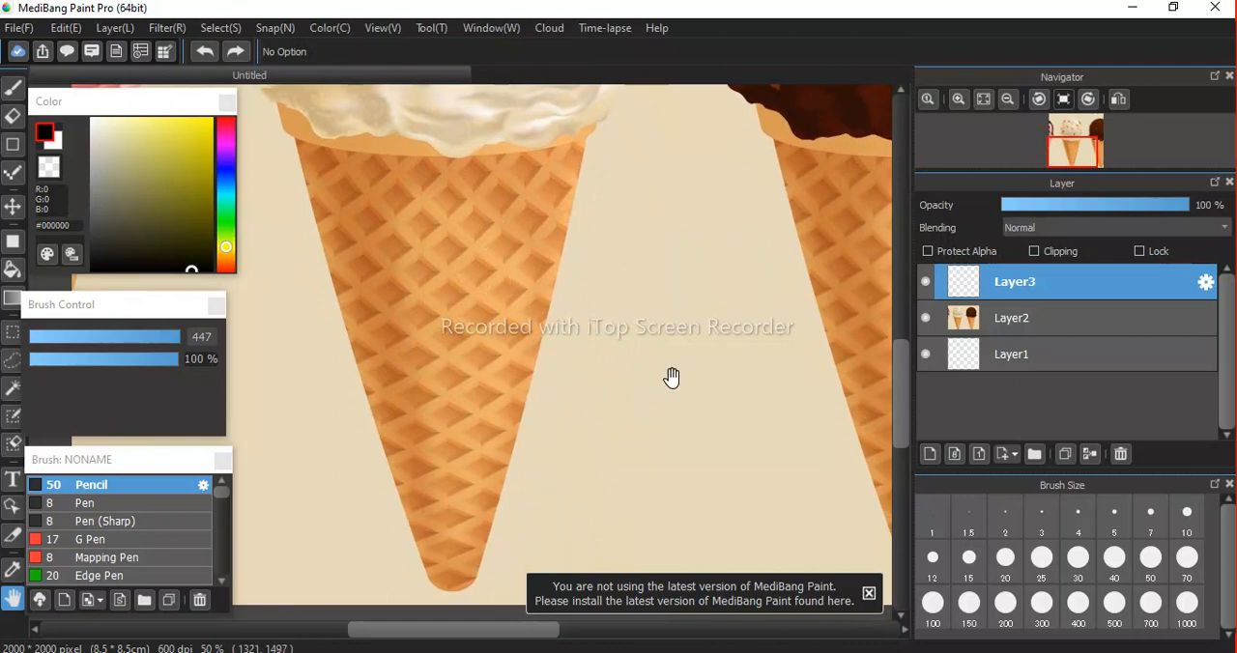
# Dismiss the update notice and set the Pencil brush size to 15.
pyautogui.click(869, 593)
pyautogui.press('v')
pyautogui.press('b')
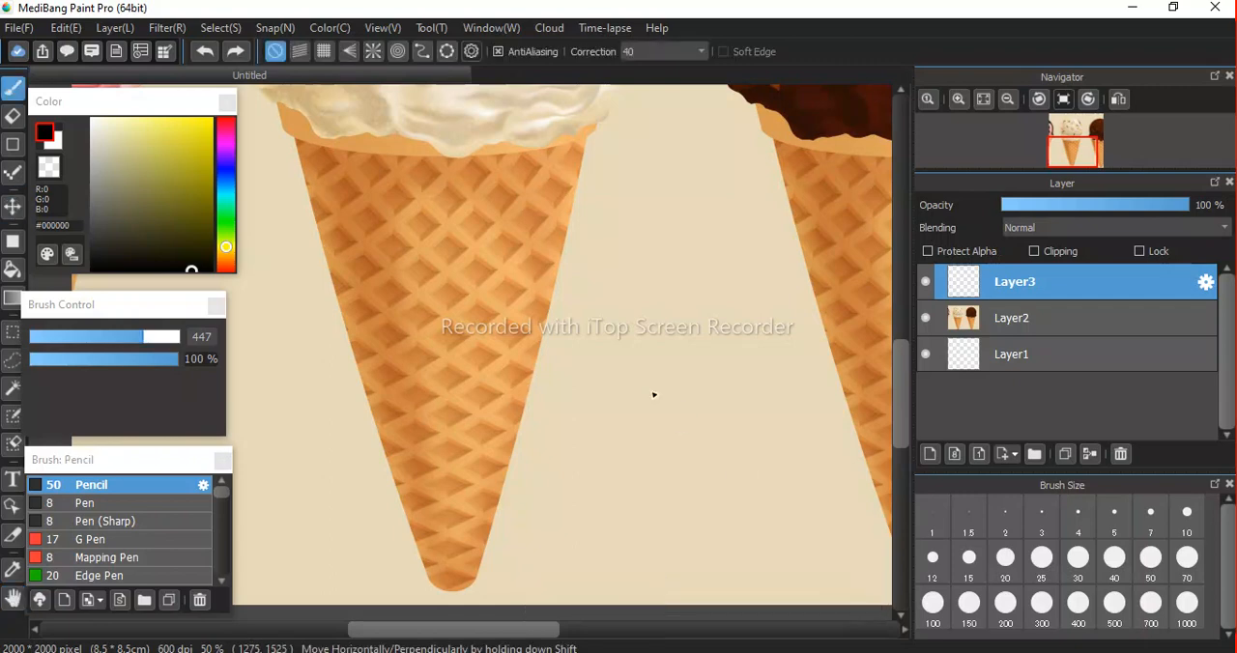
pyautogui.moveTo(143, 338)
pyautogui.mouseDown()
pyautogui.moveTo(35, 344)
pyautogui.moveTo(76, 344)
pyautogui.mouseUp()
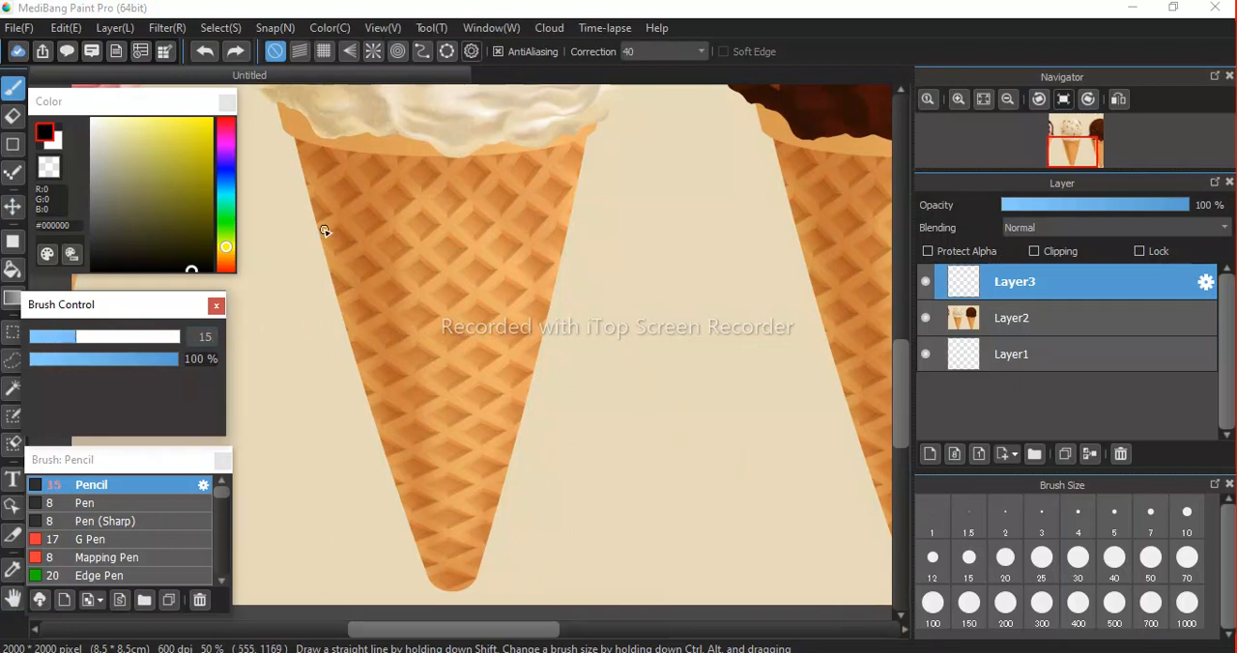
# Examine the waffle texture, the cone rim and the ruffled lower edge of the vanilla scoop up close.
pyautogui.scroll(-2, 325, 232)
pyautogui.scroll(5, 326, 231)
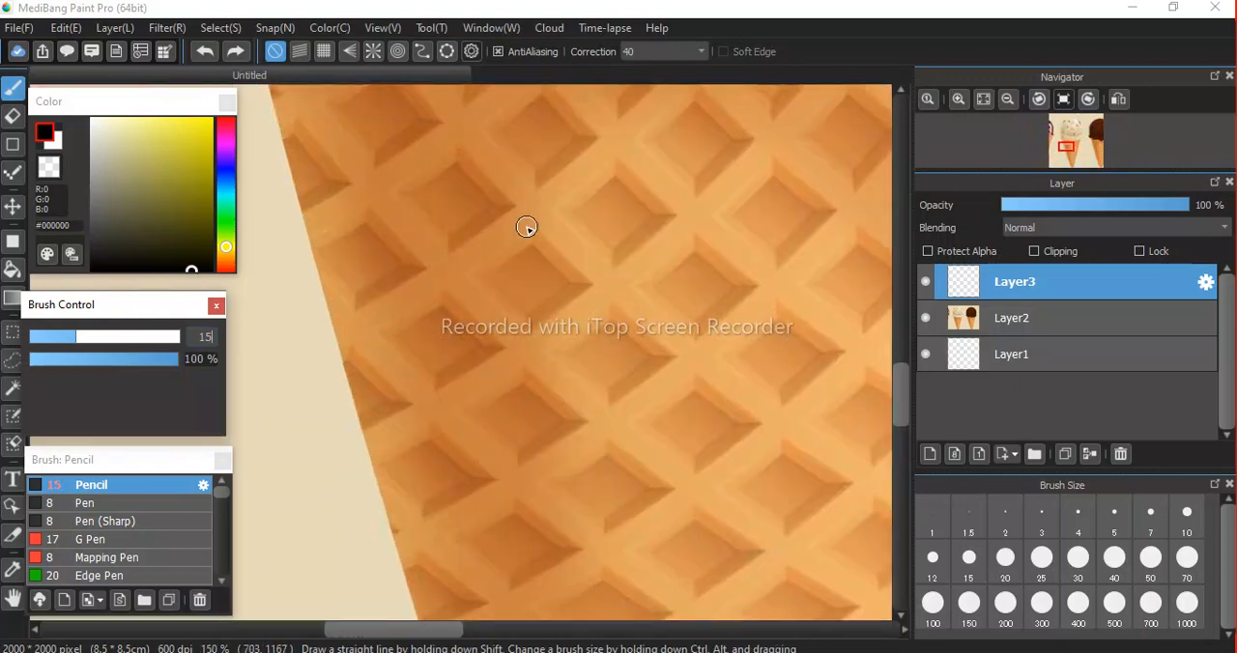
pyautogui.click(12, 599)
pyautogui.moveTo(657, 210); pyautogui.dragTo(605, 476)
pyautogui.moveTo(466, 230); pyautogui.dragTo(588, 352)
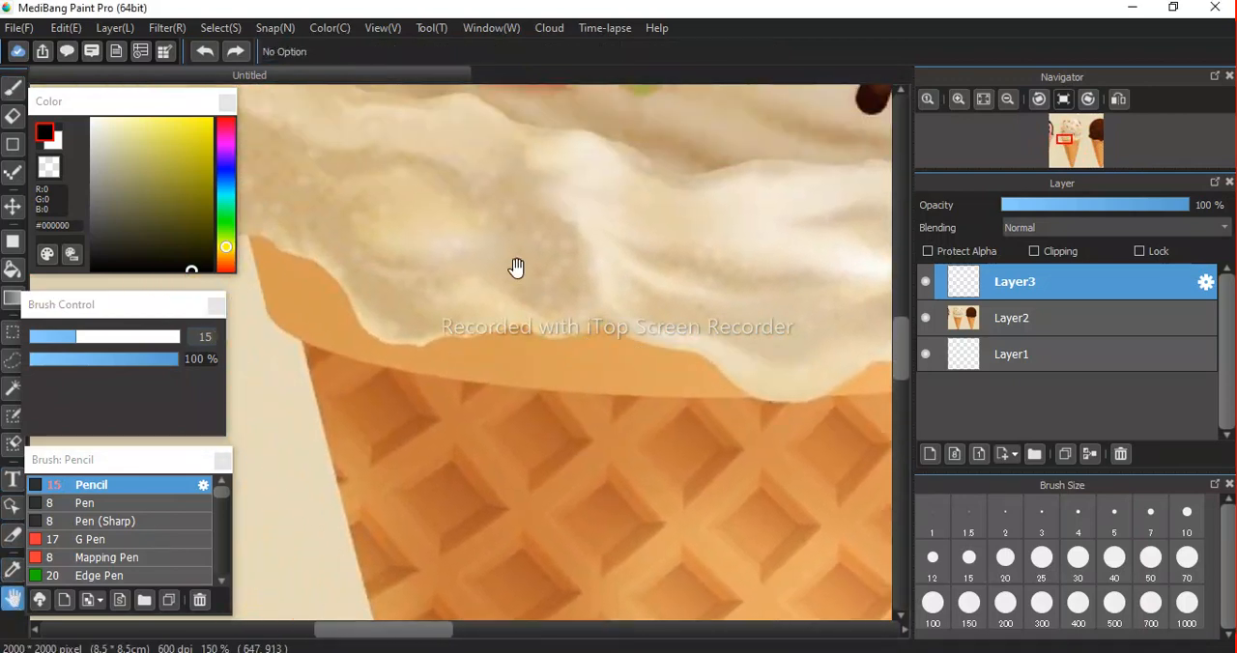
pyautogui.scroll(-1, 516, 267)
pyautogui.moveTo(671, 354); pyautogui.dragTo(611, 508)
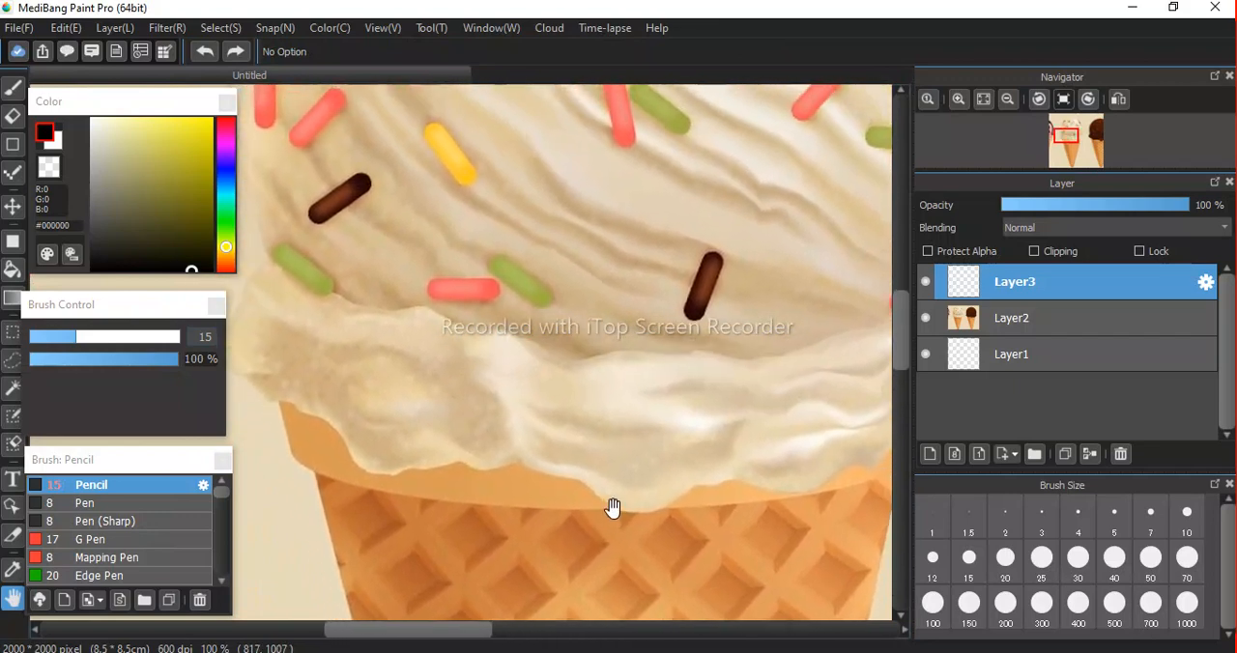
pyautogui.moveTo(612, 508); pyautogui.dragTo(586, 420)
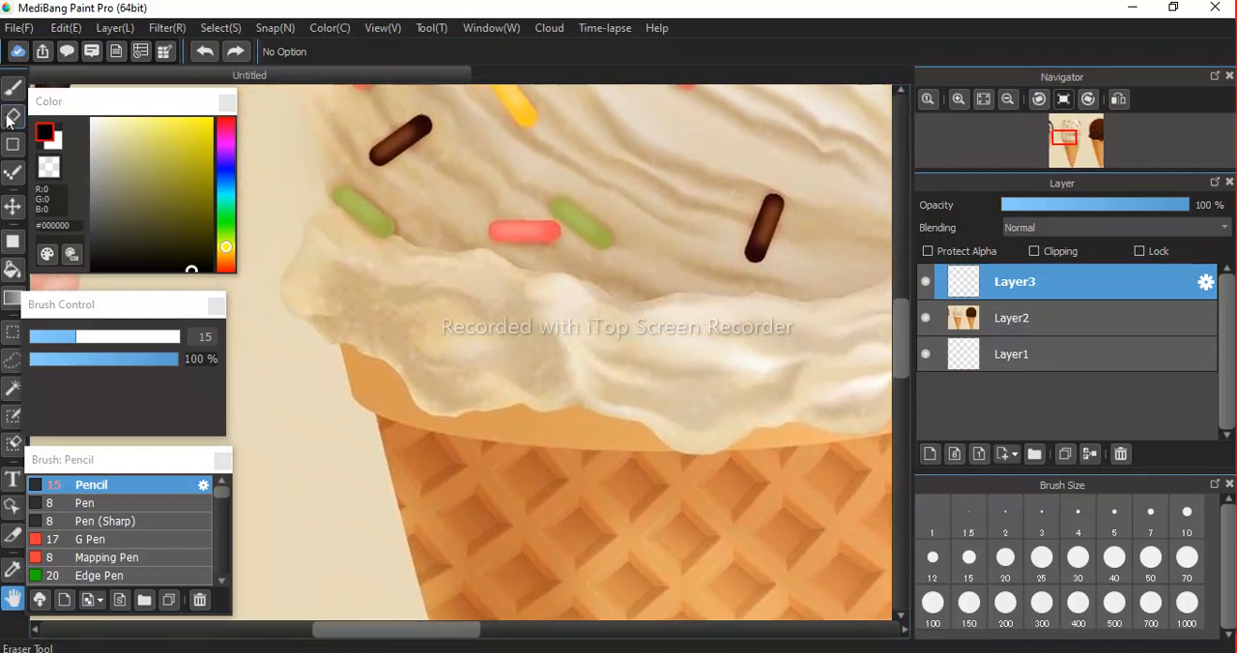
pyautogui.moveTo(602, 455)
pyautogui.mouseDown()
pyautogui.moveTo(516, 363)
pyautogui.moveTo(513, 474)
pyautogui.moveTo(577, 456)
pyautogui.moveTo(555, 425)
pyautogui.moveTo(530, 470)
pyautogui.moveTo(547, 516)
pyautogui.moveTo(530, 453)
pyautogui.moveTo(571, 455)
pyautogui.mouseUp()
pyautogui.moveTo(784, 421); pyautogui.dragTo(667, 402)
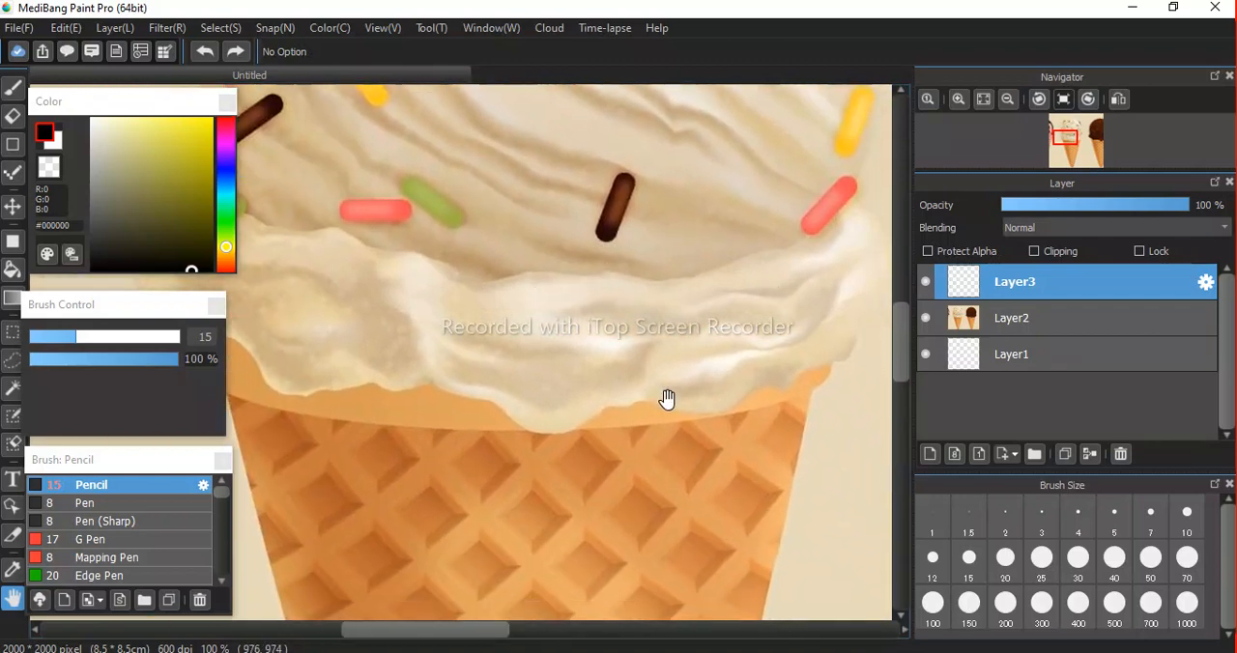
# Draw a black Pencil line on Layer3 down the cone rim's left side and along its curved lower edge.
pyautogui.scroll(-3, 619, 371)
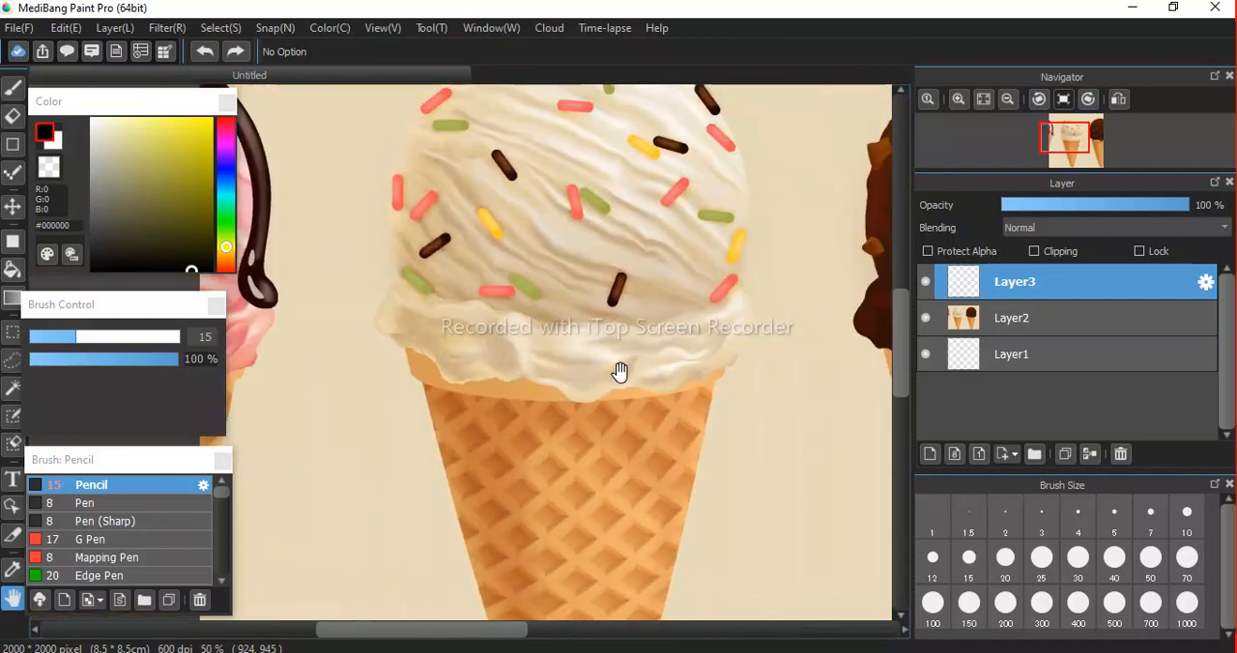
pyautogui.moveTo(624, 414); pyautogui.dragTo(585, 379)
pyautogui.press('b')
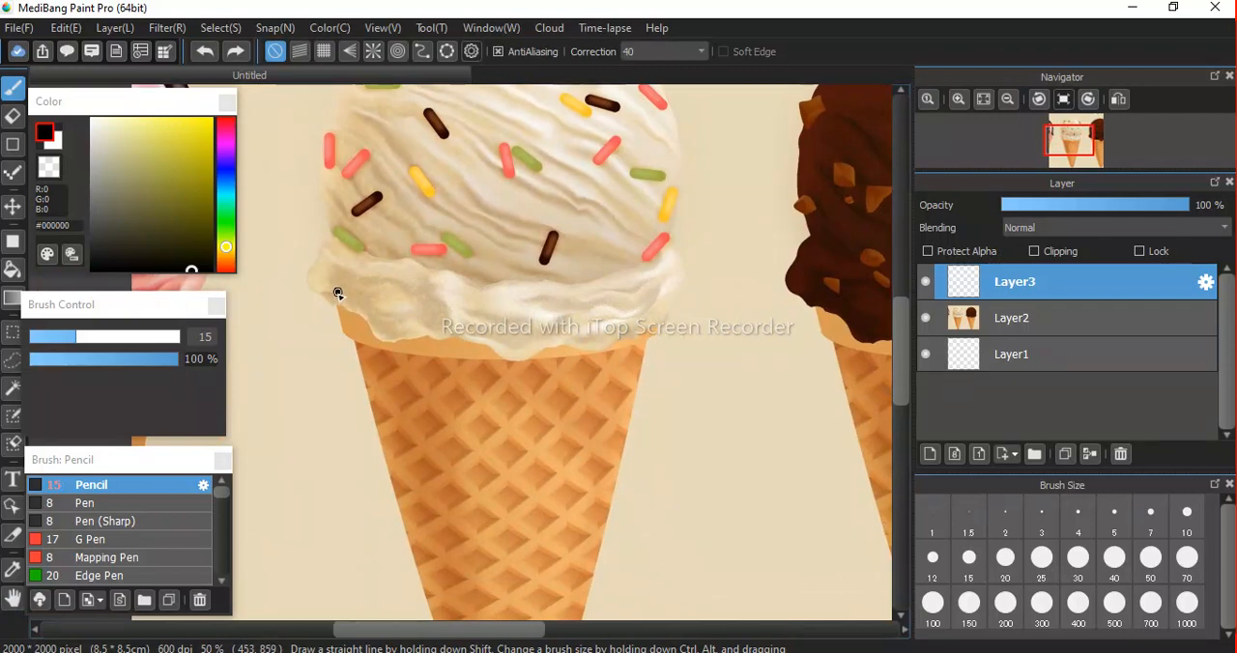
pyautogui.moveTo(337, 316)
pyautogui.mouseDown()
pyautogui.moveTo(339, 329)
pyautogui.moveTo(449, 361)
pyautogui.moveTo(576, 361)
pyautogui.moveTo(666, 329)
pyautogui.mouseUp()
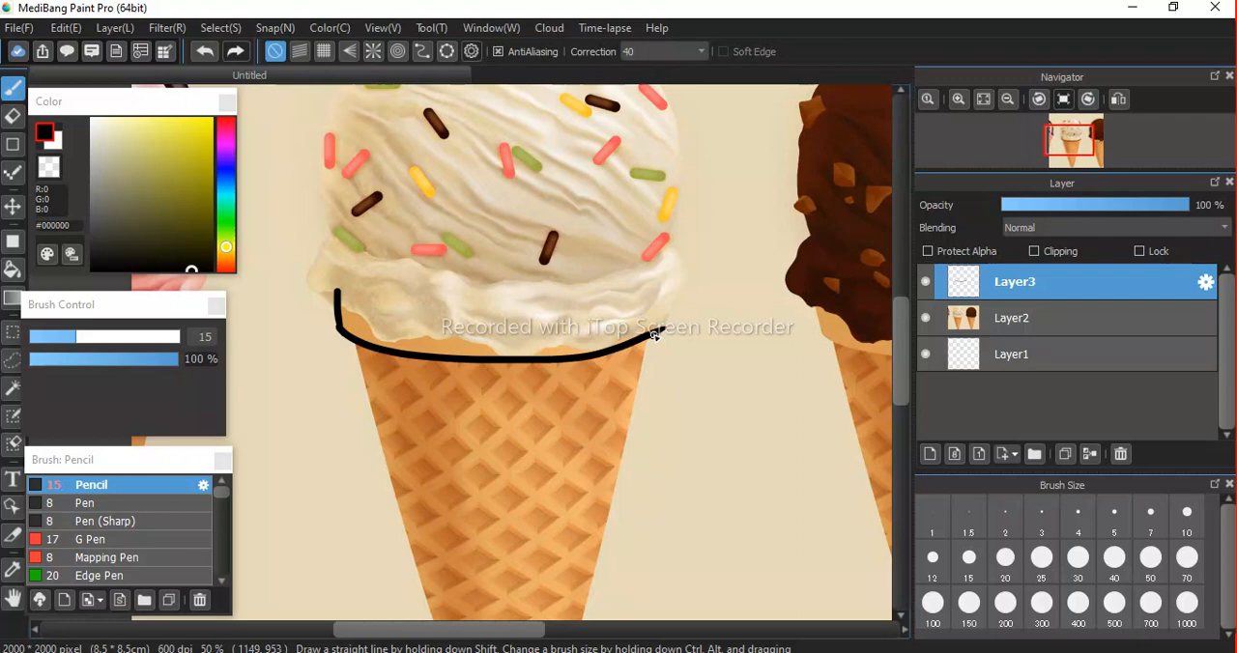
# Close the cone rim outline with a black Pencil line up its right side and a curved line along its upper edge.
pyautogui.moveTo(661, 307); pyautogui.dragTo(664, 289)
pyautogui.moveTo(337, 291)
pyautogui.mouseDown()
pyautogui.moveTo(495, 318)
pyautogui.moveTo(668, 290)
pyautogui.mouseUp()
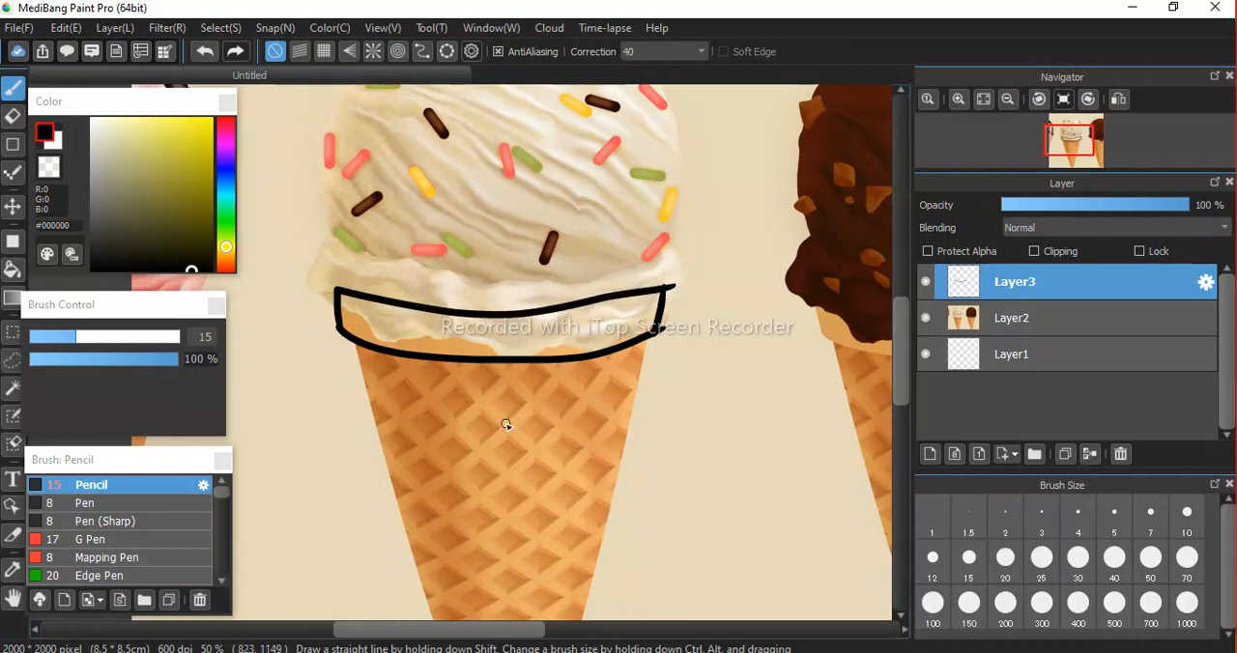
pyautogui.scroll(-2, 499, 358)
pyautogui.scroll(3, 502, 363)
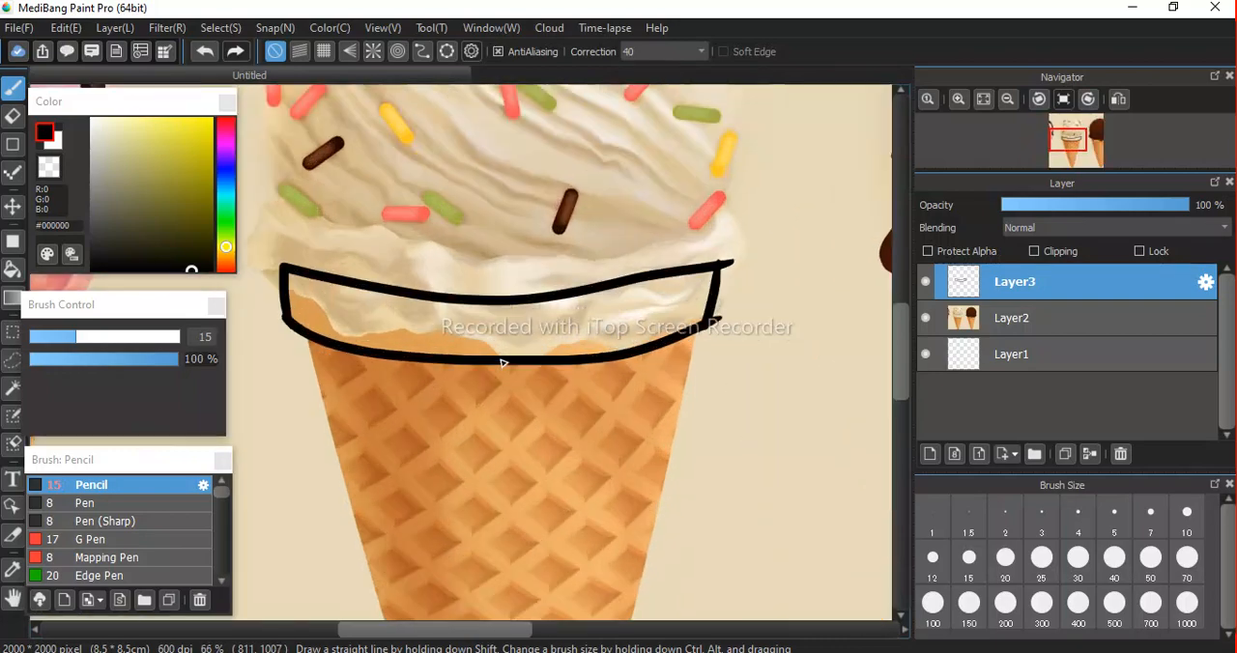
# Trace the waffle cone's left edge from the rim down and around the rounded tip with the black Pencil.
pyautogui.press('space')
pyautogui.moveTo(548, 434); pyautogui.dragTo(526, 147)
pyautogui.scroll(-2, 541, 296)
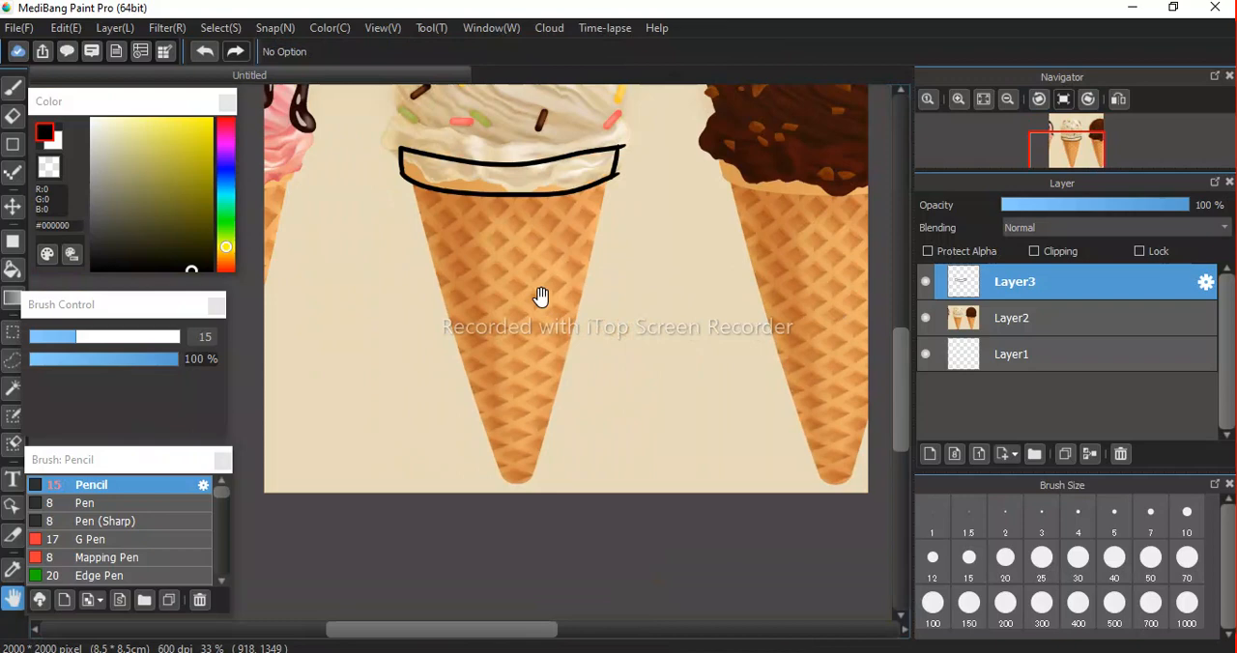
pyautogui.moveTo(541, 295); pyautogui.dragTo(532, 348)
pyautogui.scroll(-2, 532, 348)
pyautogui.scroll(1, 533, 346)
pyautogui.scroll(2, 532, 344)
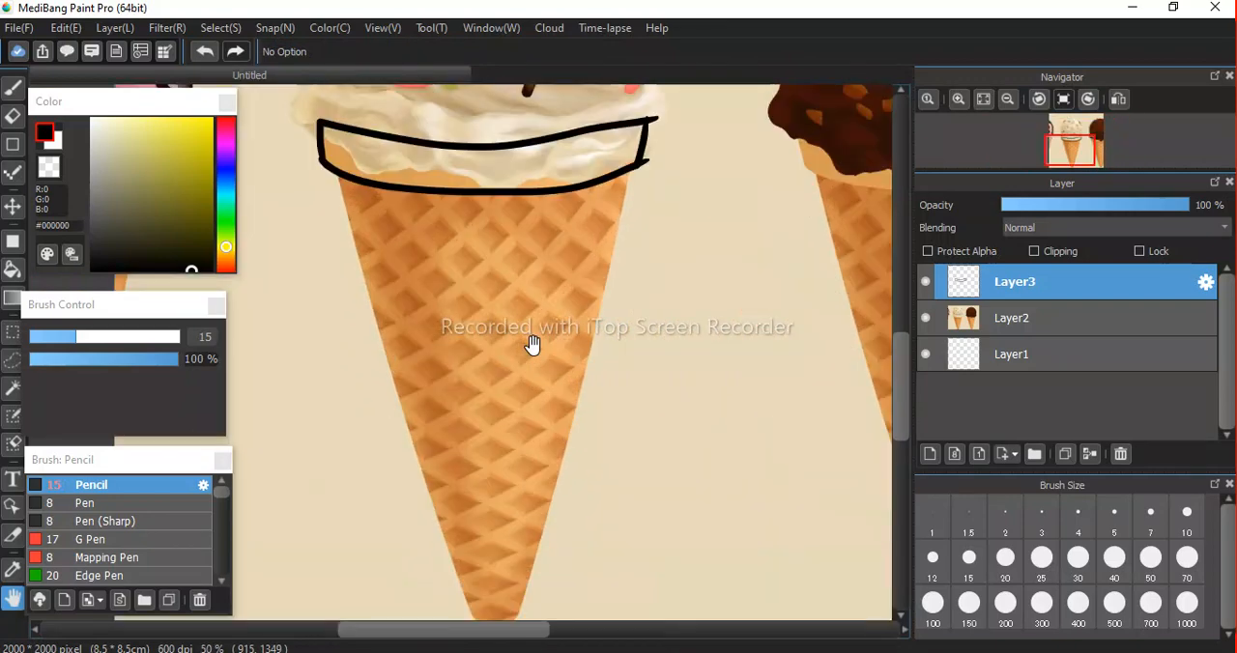
pyautogui.moveTo(551, 407); pyautogui.dragTo(538, 361)
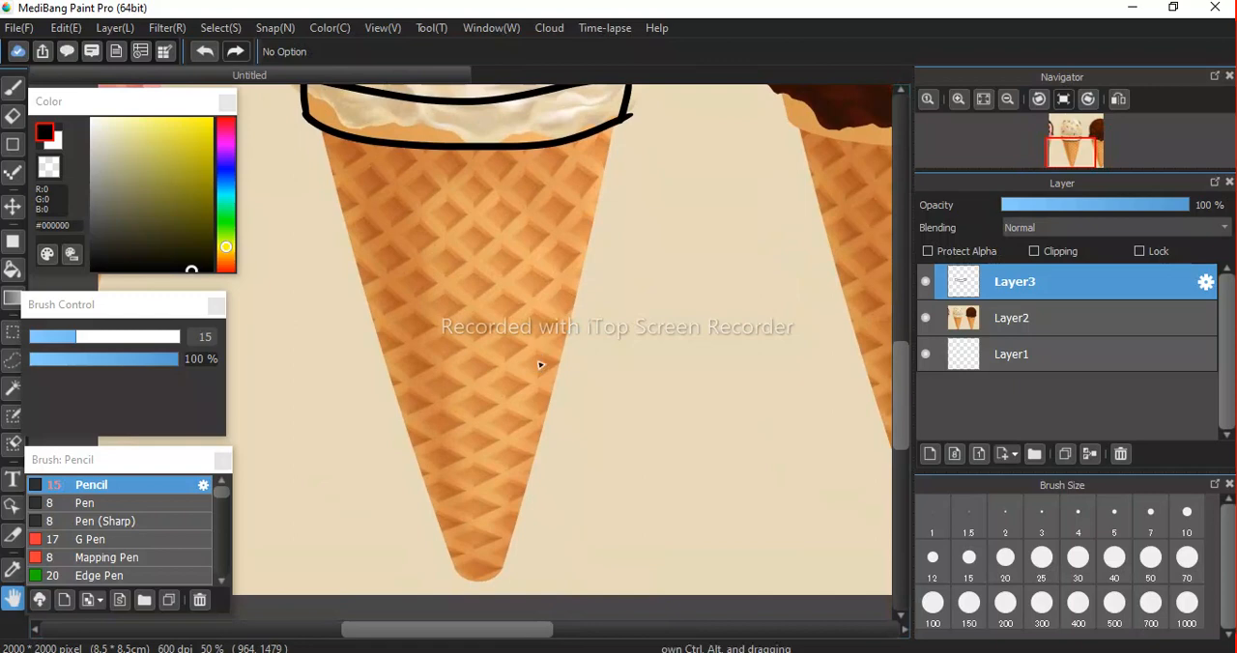
pyautogui.press('b')
pyautogui.moveTo(325, 133); pyautogui.dragTo(464, 577)
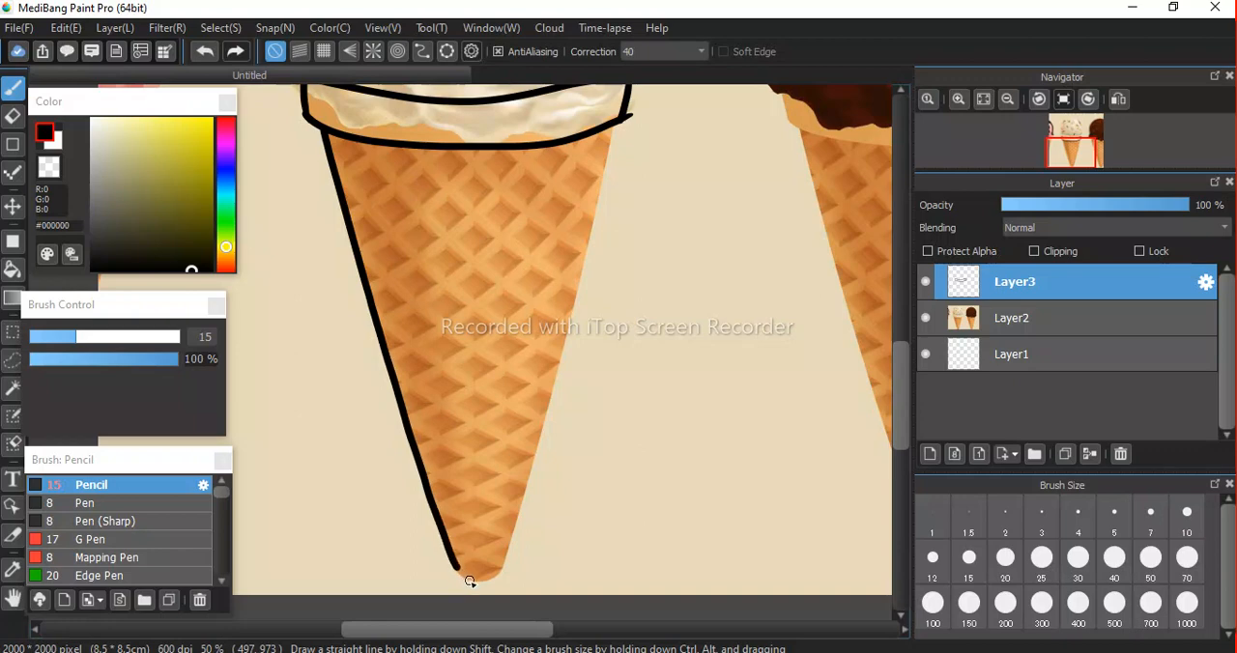
pyautogui.moveTo(483, 584); pyautogui.dragTo(503, 565)
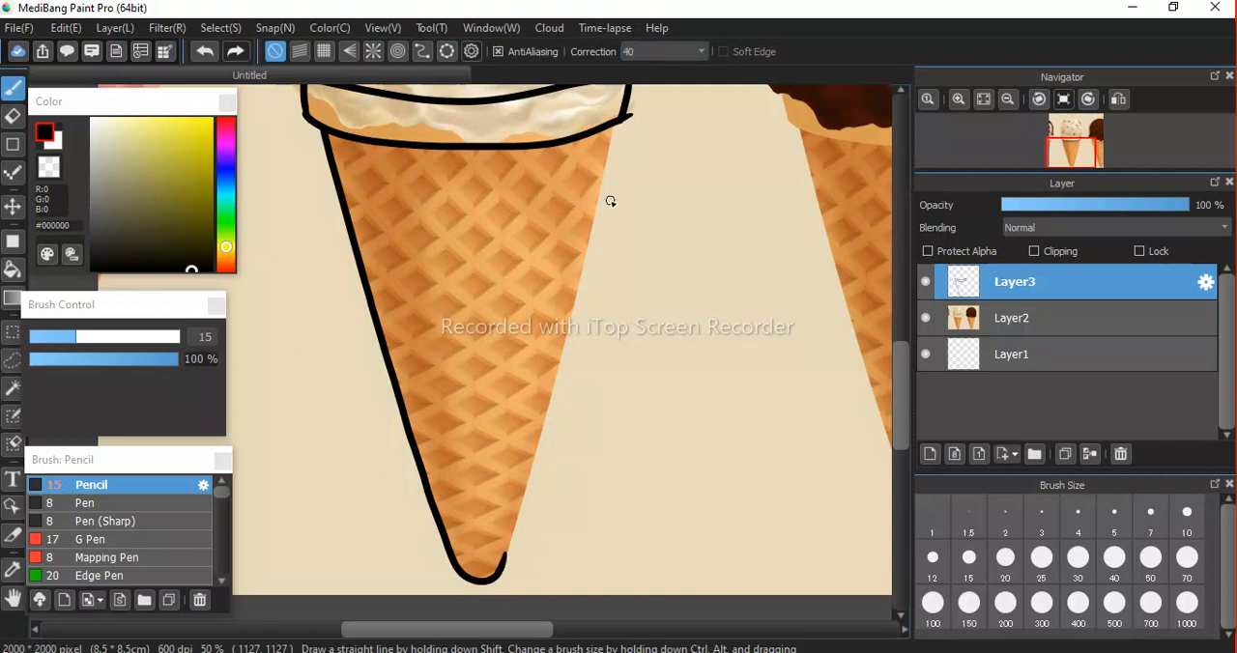
pyautogui.press('space')
pyautogui.moveTo(610, 199); pyautogui.dragTo(507, 294)
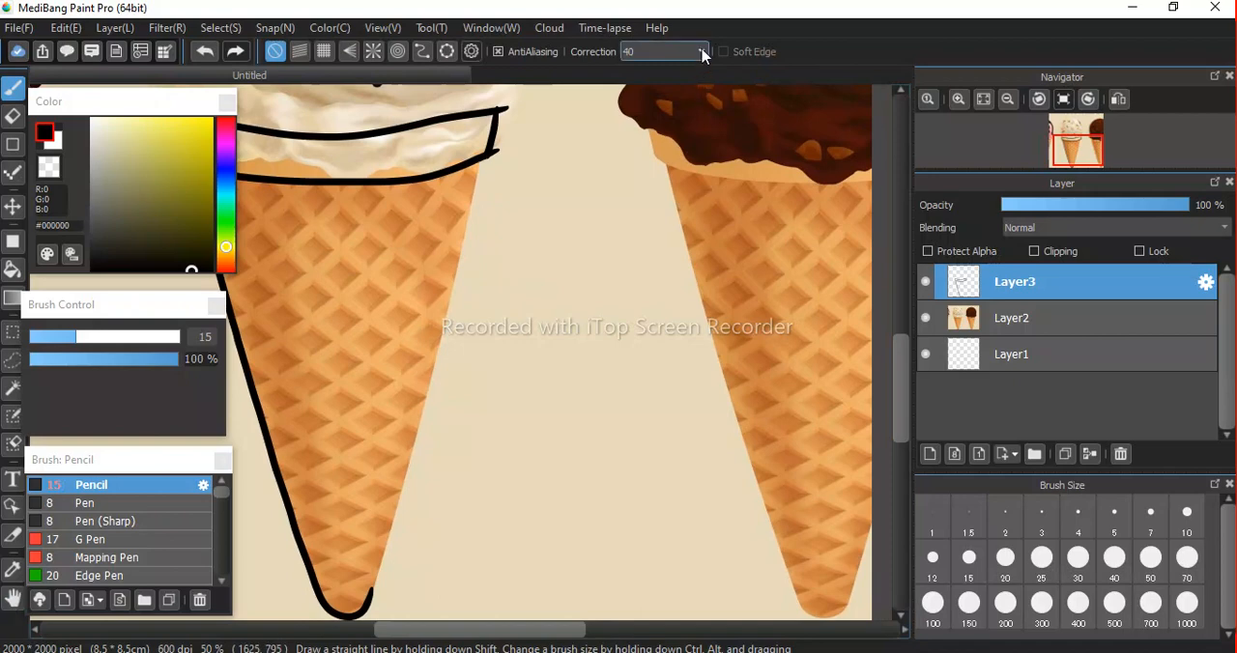
pyautogui.click(648, 52)
pyautogui.click(638, 68)
pyautogui.moveTo(480, 163); pyautogui.dragTo(431, 451)
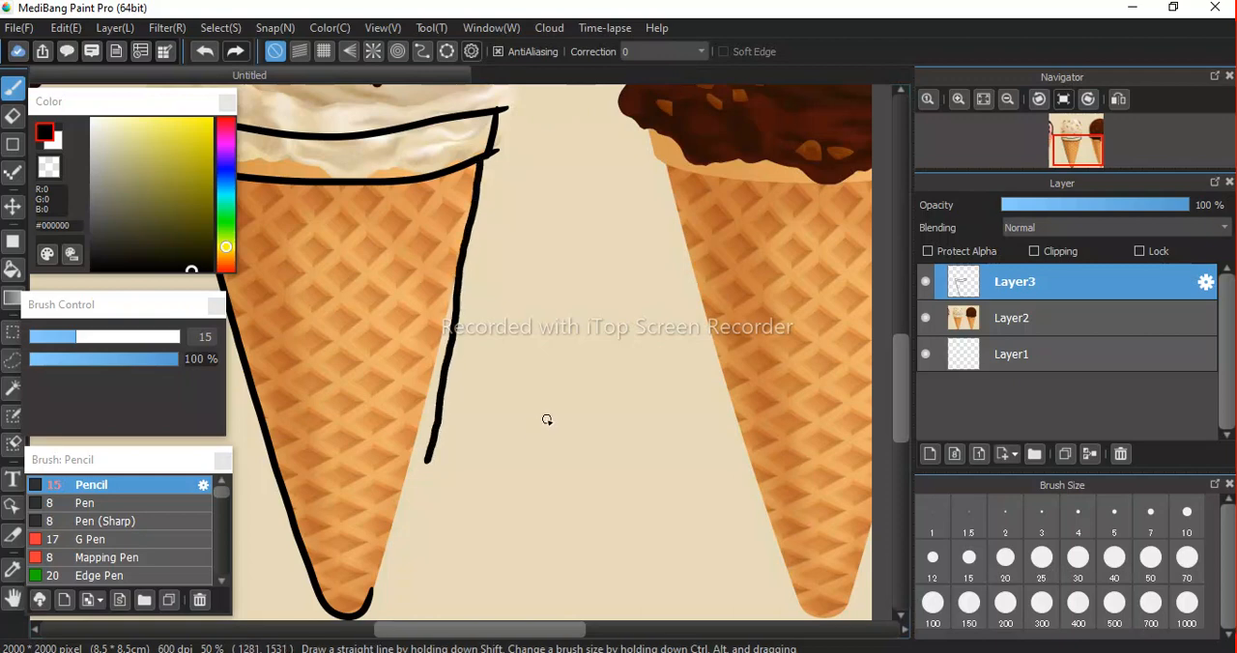
pyautogui.hotkey('ctrl', 'z')
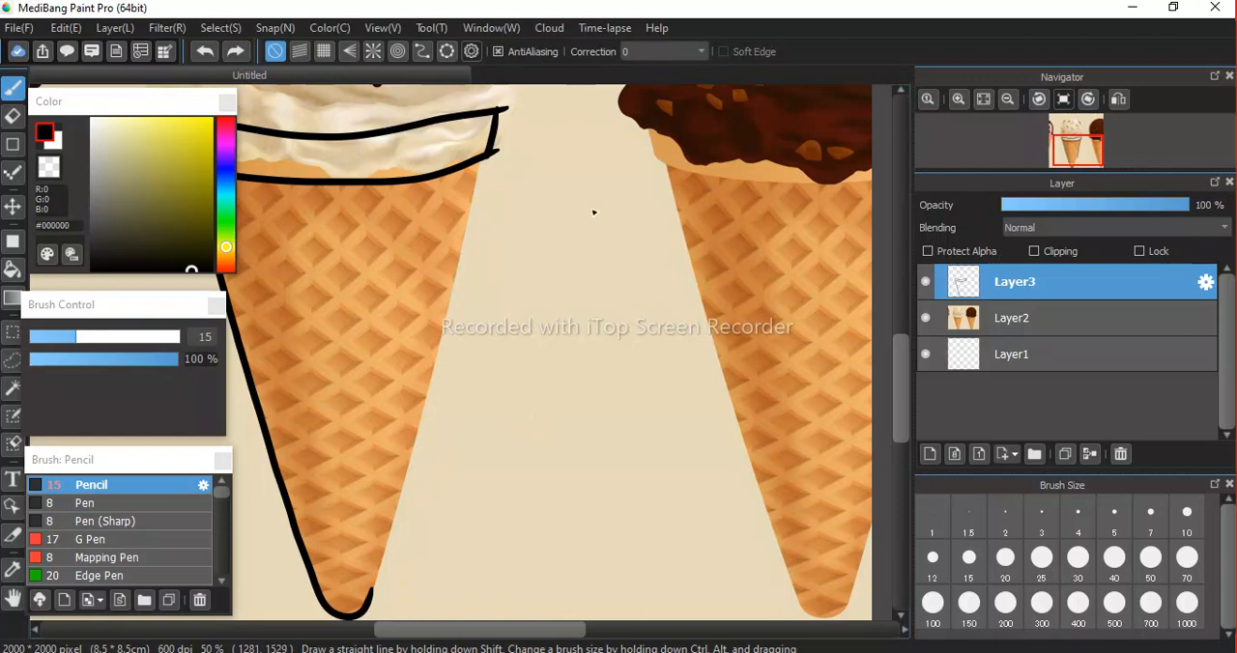
pyautogui.click(692, 54)
pyautogui.click(629, 539)
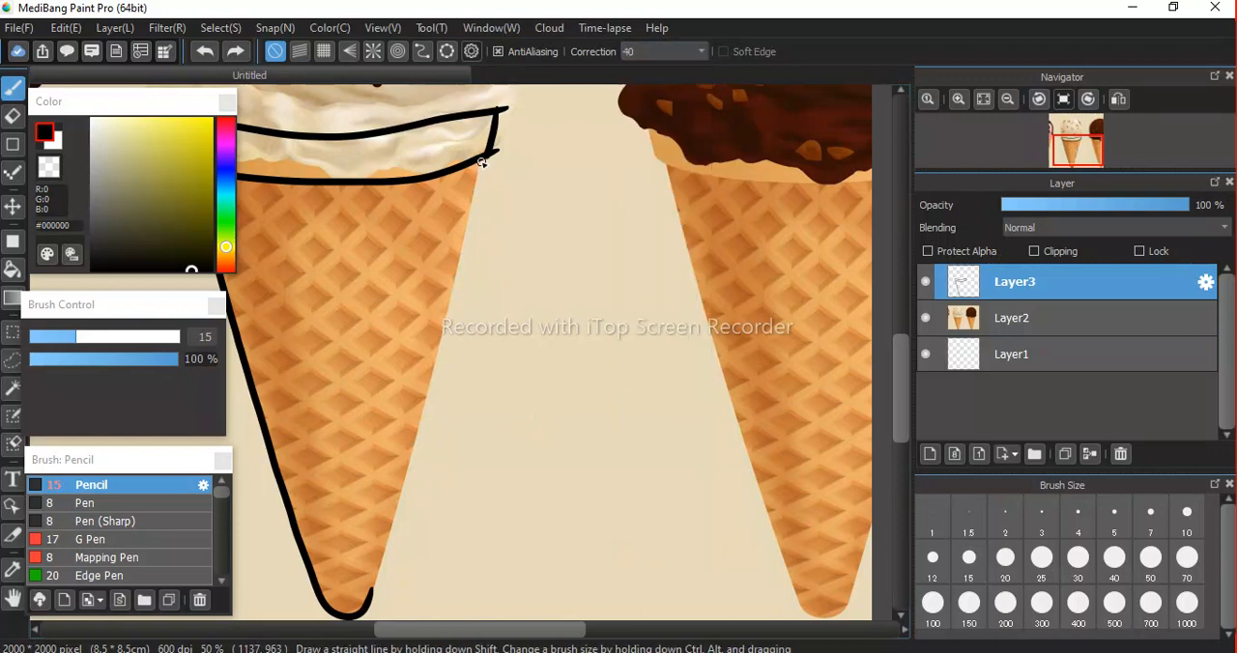
pyautogui.moveTo(481, 164); pyautogui.dragTo(412, 470)
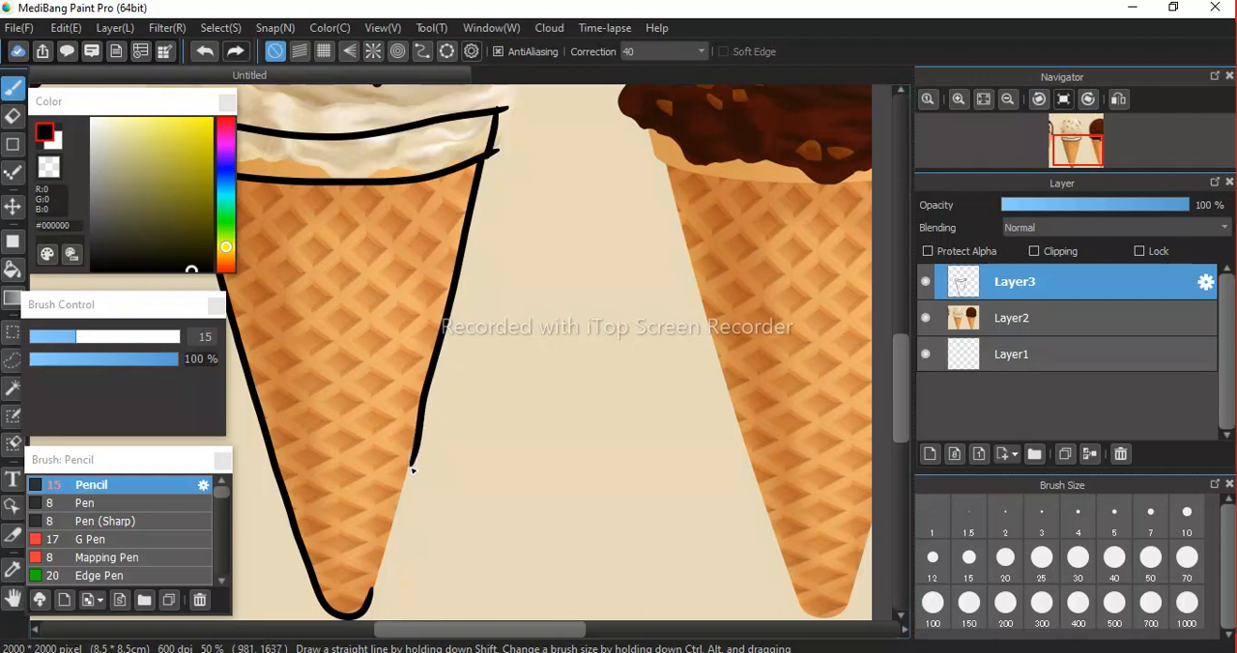
pyautogui.hotkey('ctrl', 'z')
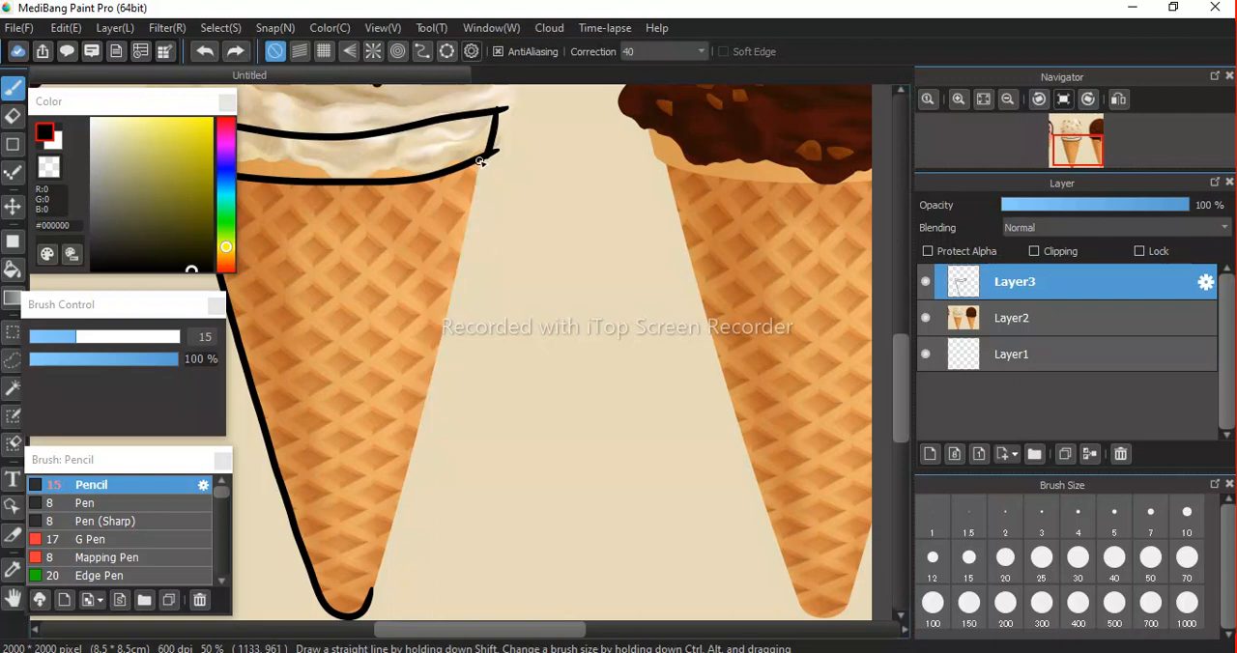
pyautogui.moveTo(474, 187); pyautogui.dragTo(404, 499)
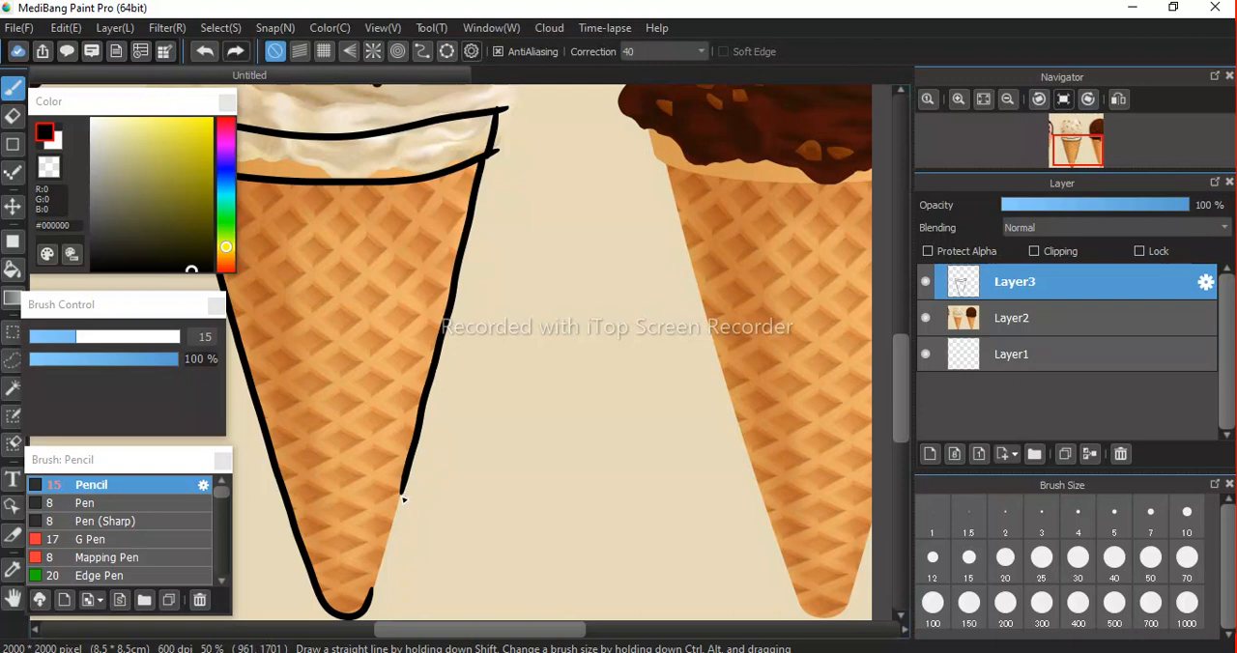
pyautogui.hotkey('ctrl', 'z')
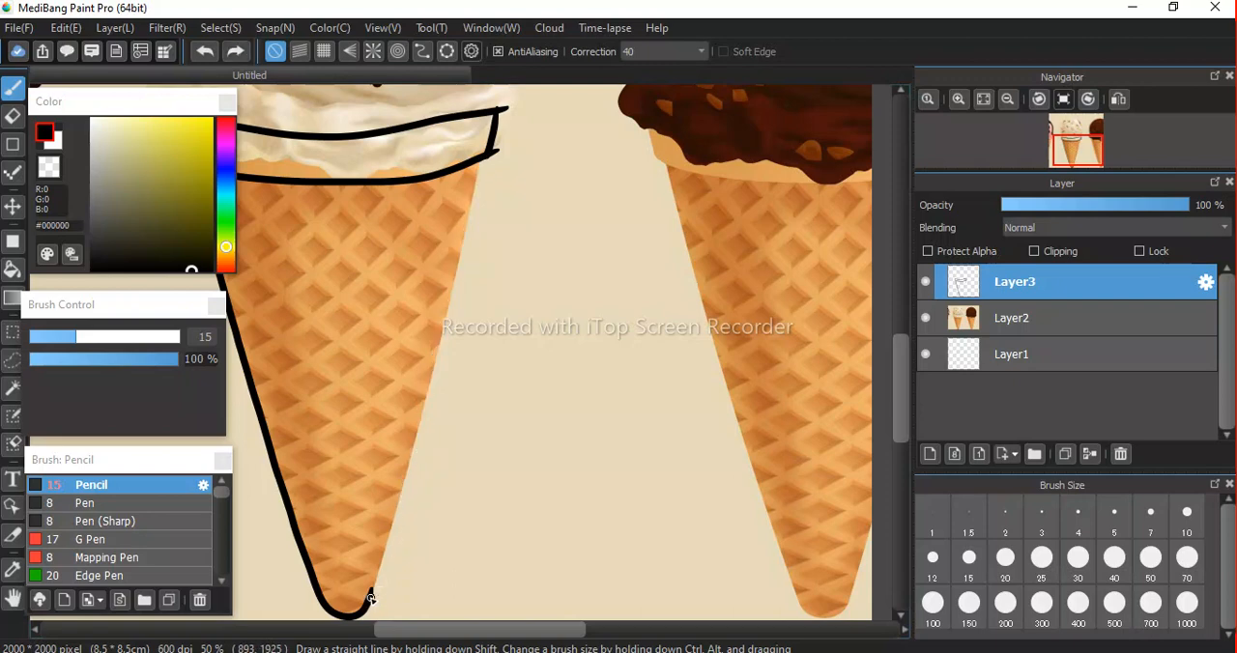
# Trace the waffle cone's right edge in several black Pencil strokes, joining the rounded tip to the rim.
pyautogui.moveTo(379, 571); pyautogui.dragTo(401, 470)
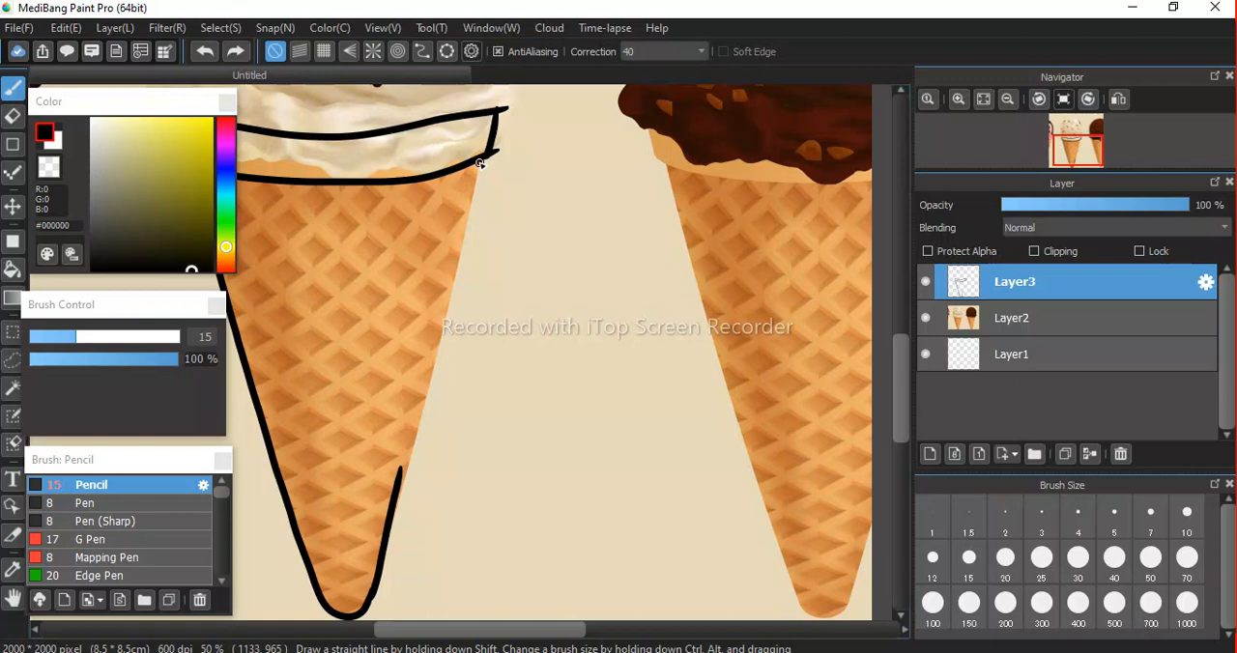
pyautogui.moveTo(481, 160); pyautogui.dragTo(469, 221)
pyautogui.moveTo(463, 247); pyautogui.dragTo(431, 382)
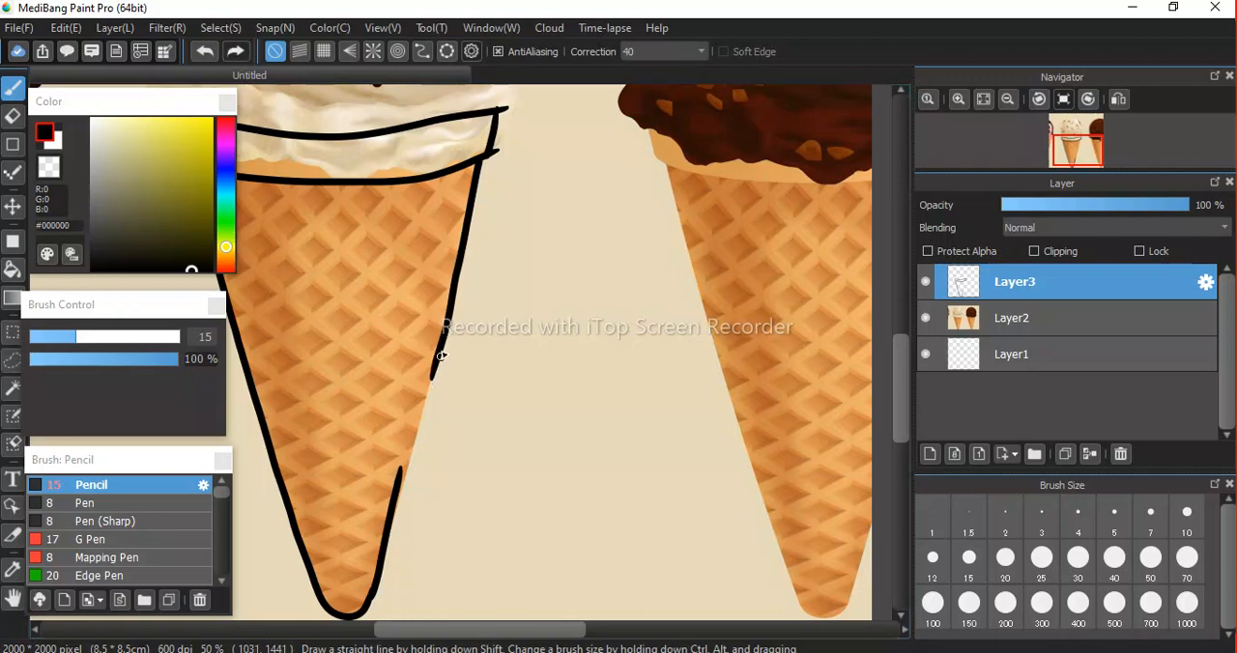
pyautogui.moveTo(429, 398); pyautogui.dragTo(399, 493)
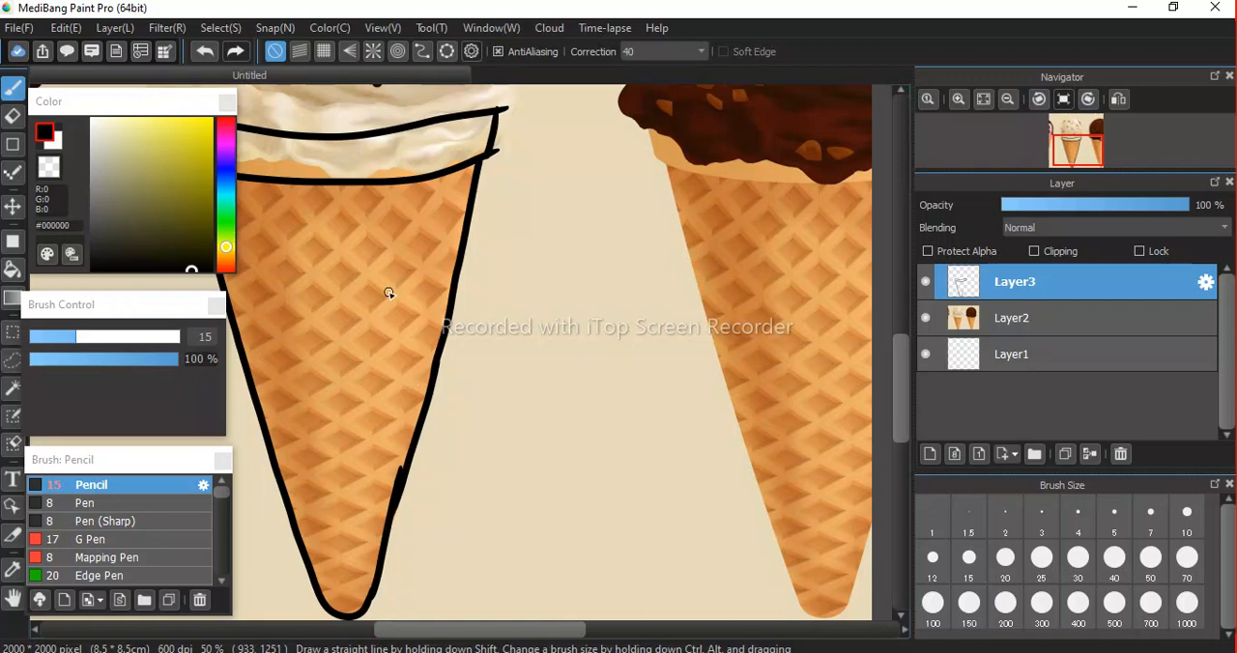
# Set the Eraser size to 23 and erase the line ends overshooting the cone rim's two right corners.
pyautogui.scroll(-2, 388, 293)
pyautogui.scroll(1, 390, 296)
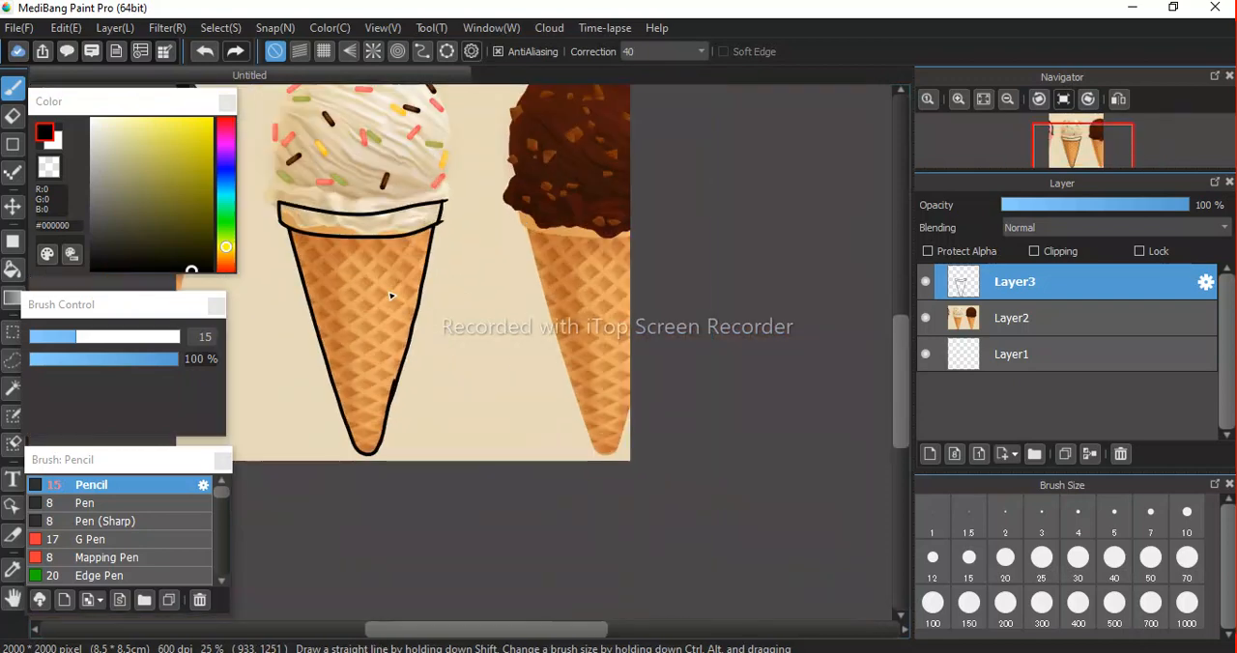
pyautogui.press('space')
pyautogui.moveTo(388, 291); pyautogui.dragTo(412, 320)
pyautogui.scroll(1, 395, 303)
pyautogui.scroll(-2, 395, 304)
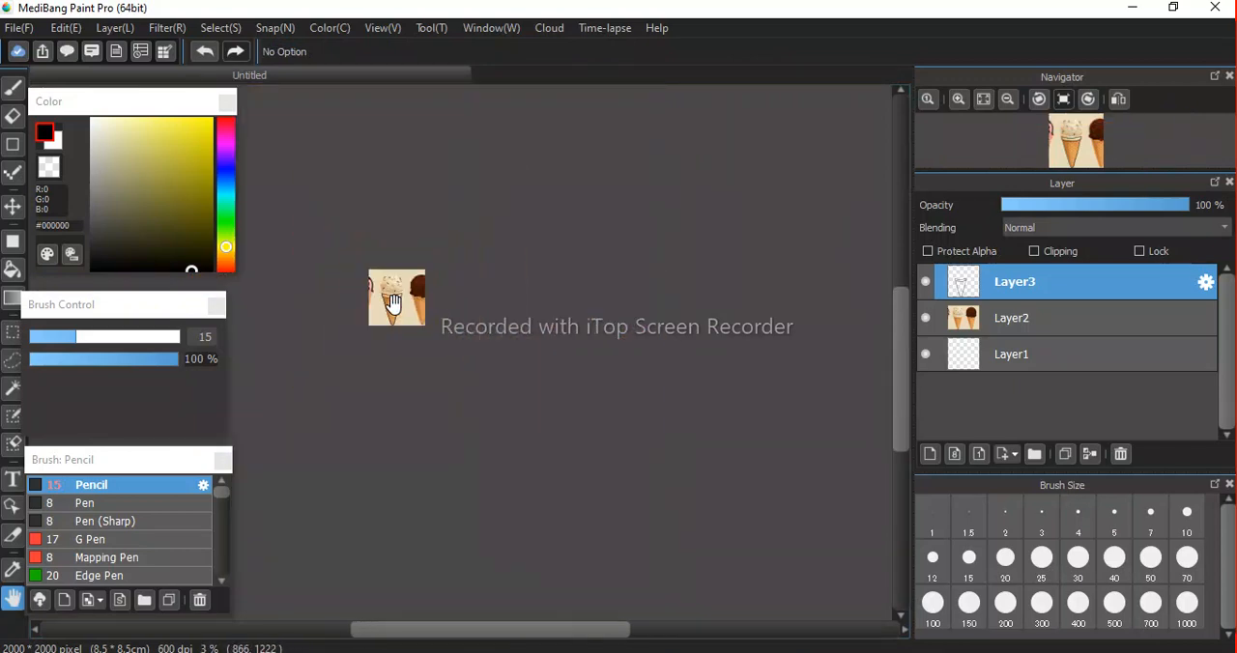
pyautogui.scroll(4, 394, 304)
pyautogui.scroll(2, 393, 303)
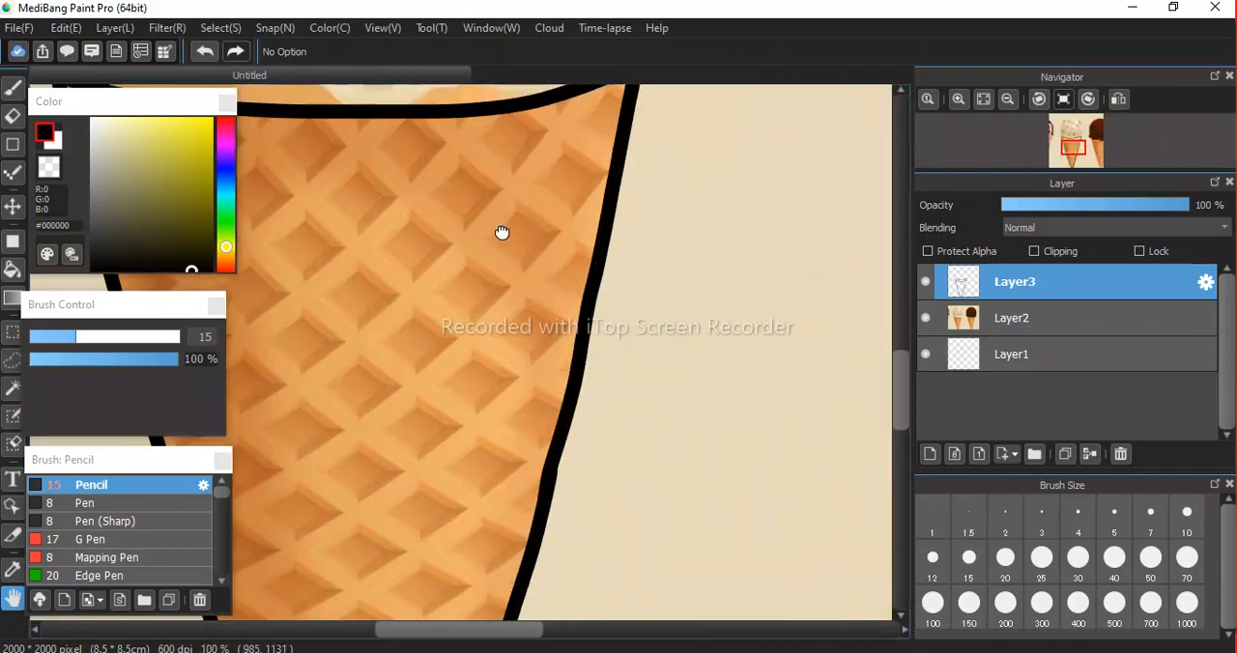
pyautogui.scroll(-2, 458, 383)
pyautogui.scroll(1, 463, 364)
pyautogui.moveTo(463, 364); pyautogui.dragTo(491, 431)
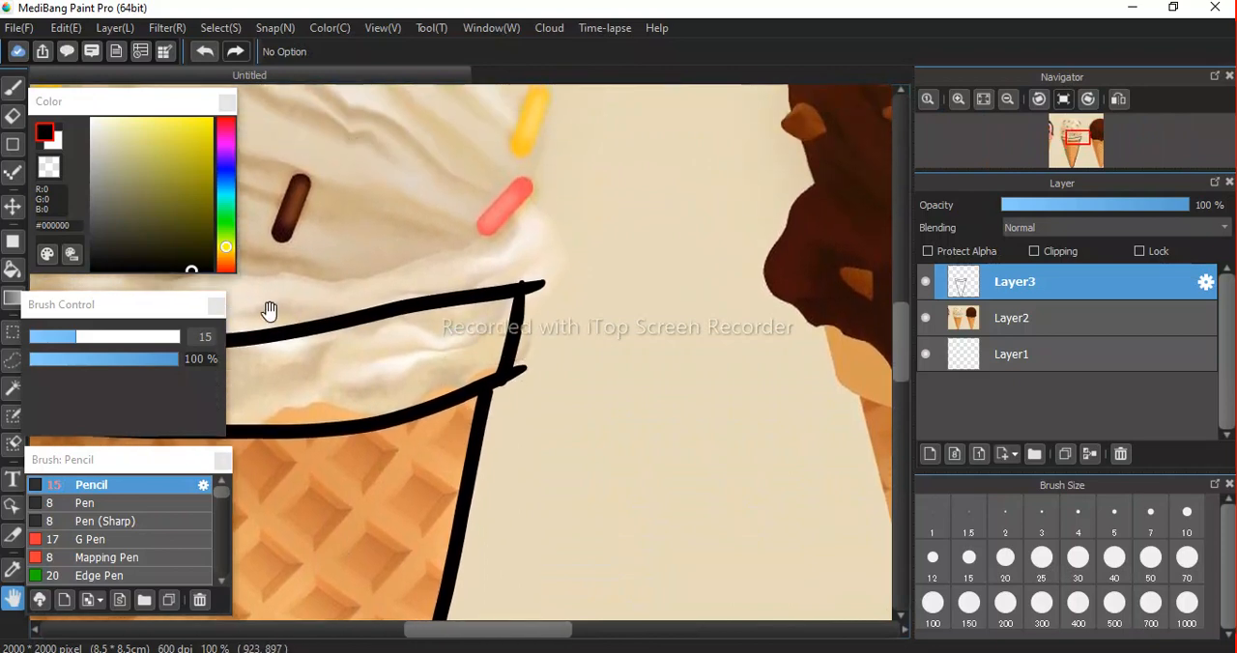
pyautogui.press('e')
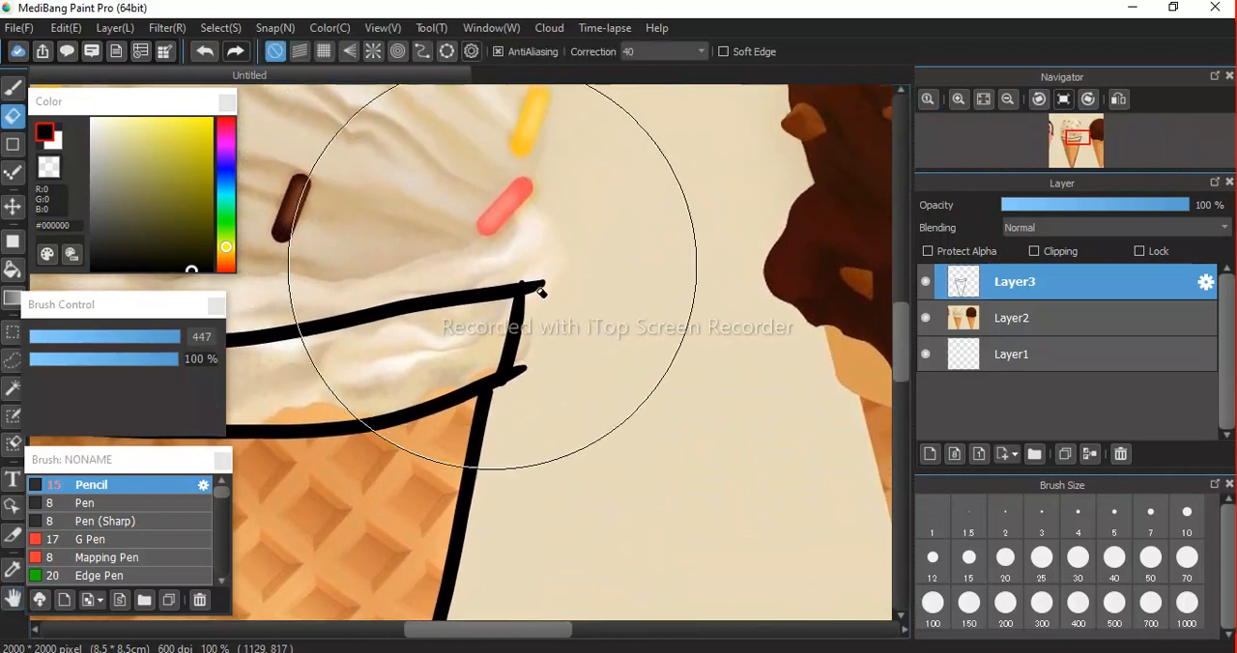
pyautogui.moveTo(159, 344)
pyautogui.mouseDown()
pyautogui.moveTo(53, 345)
pyautogui.moveTo(102, 345)
pyautogui.mouseUp()
pyautogui.moveTo(544, 269); pyautogui.dragTo(515, 408)
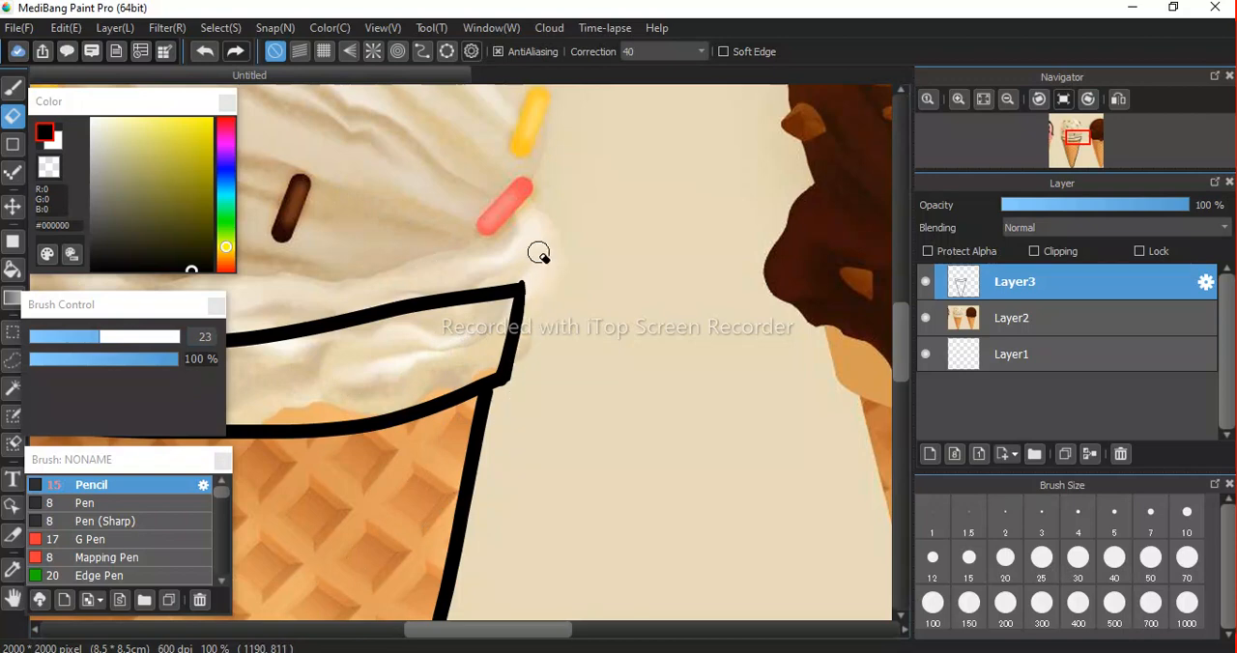
# Erase the overlapping spur on the inner side of the cone's lower right outline, undoing strokes that miss.
pyautogui.scroll(-5, 391, 333)
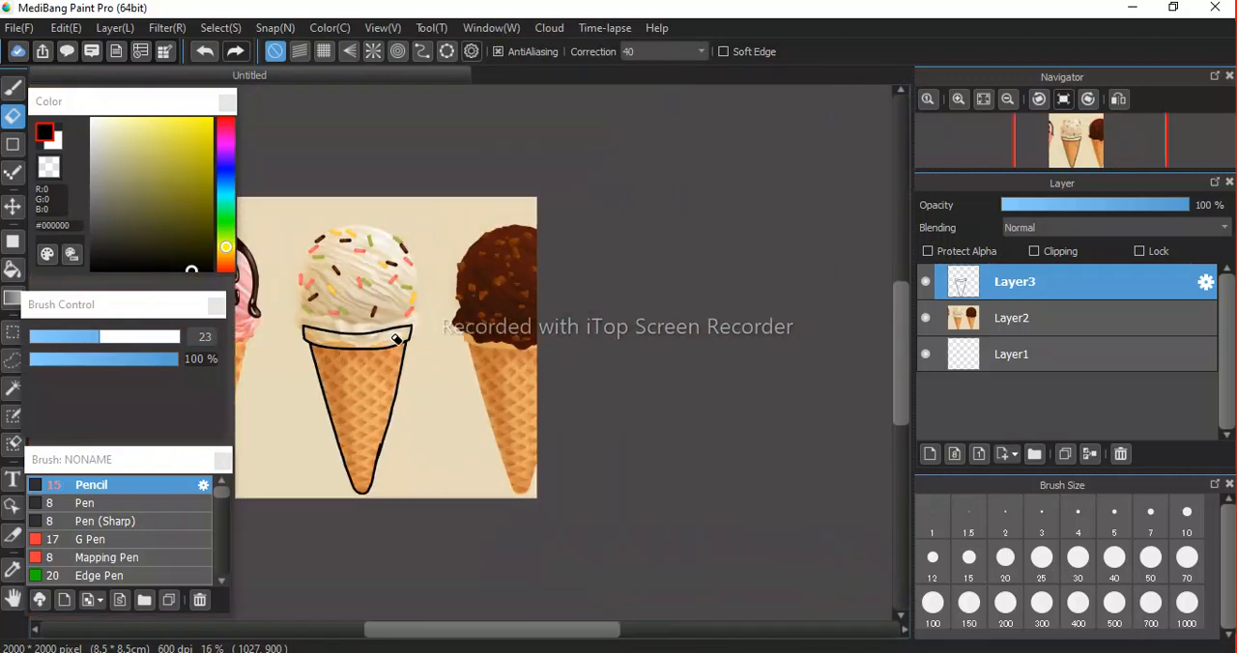
pyautogui.press('space')
pyautogui.scroll(-2, 397, 384)
pyautogui.scroll(8, 396, 383)
pyautogui.moveTo(396, 384); pyautogui.dragTo(487, 235)
pyautogui.moveTo(431, 422); pyautogui.dragTo(432, 384)
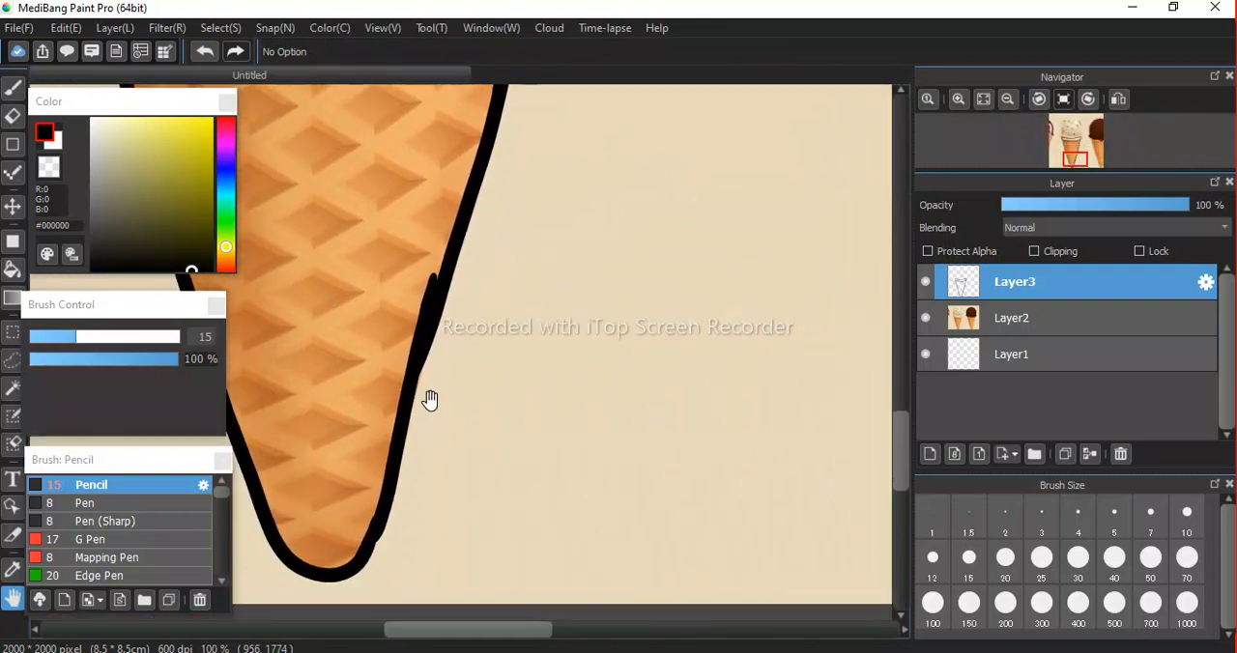
pyautogui.press('e')
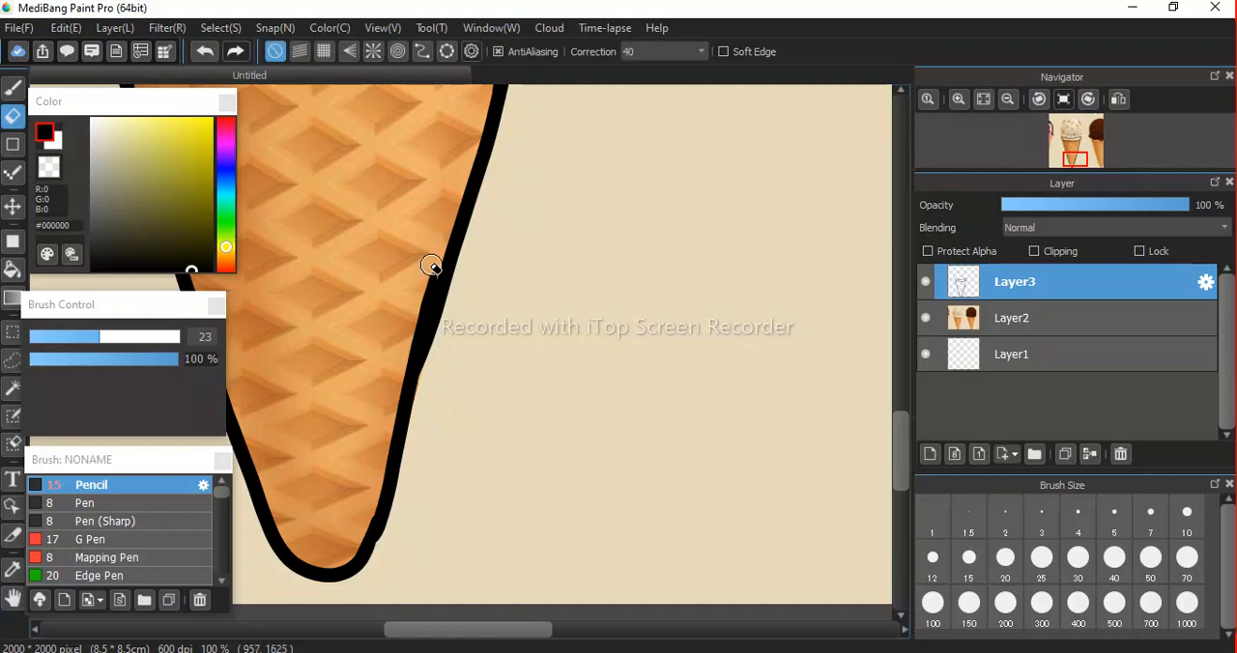
pyautogui.moveTo(425, 264); pyautogui.dragTo(415, 334)
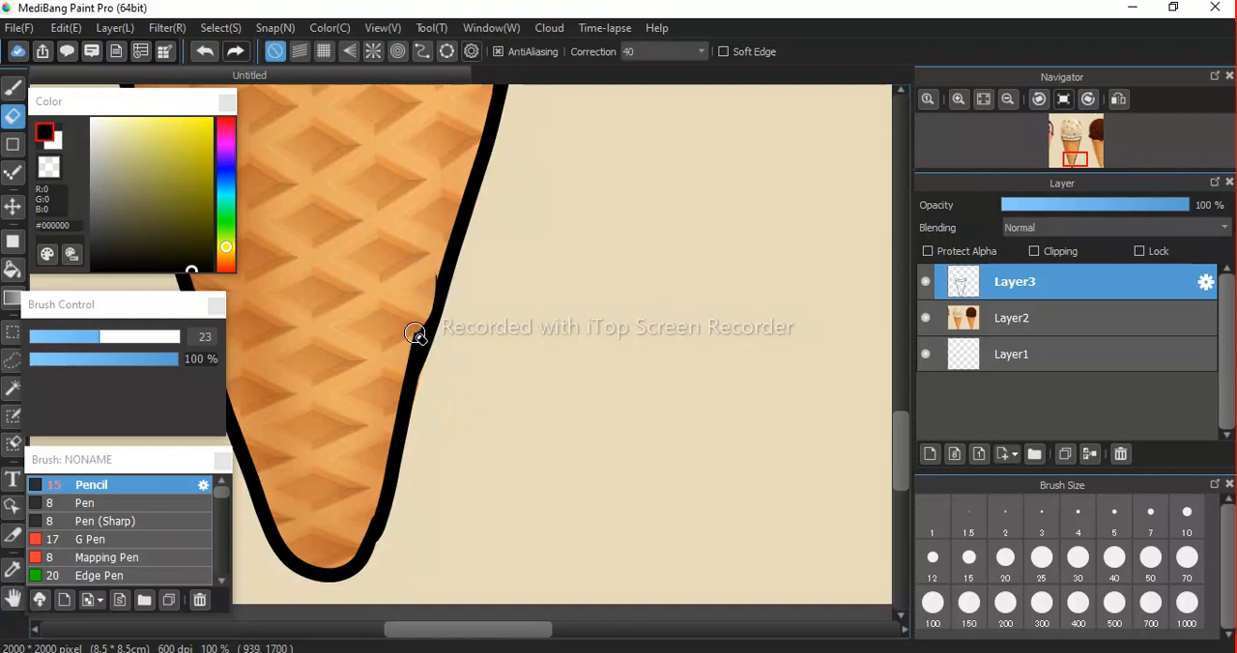
pyautogui.hotkey('ctrl', 'z')
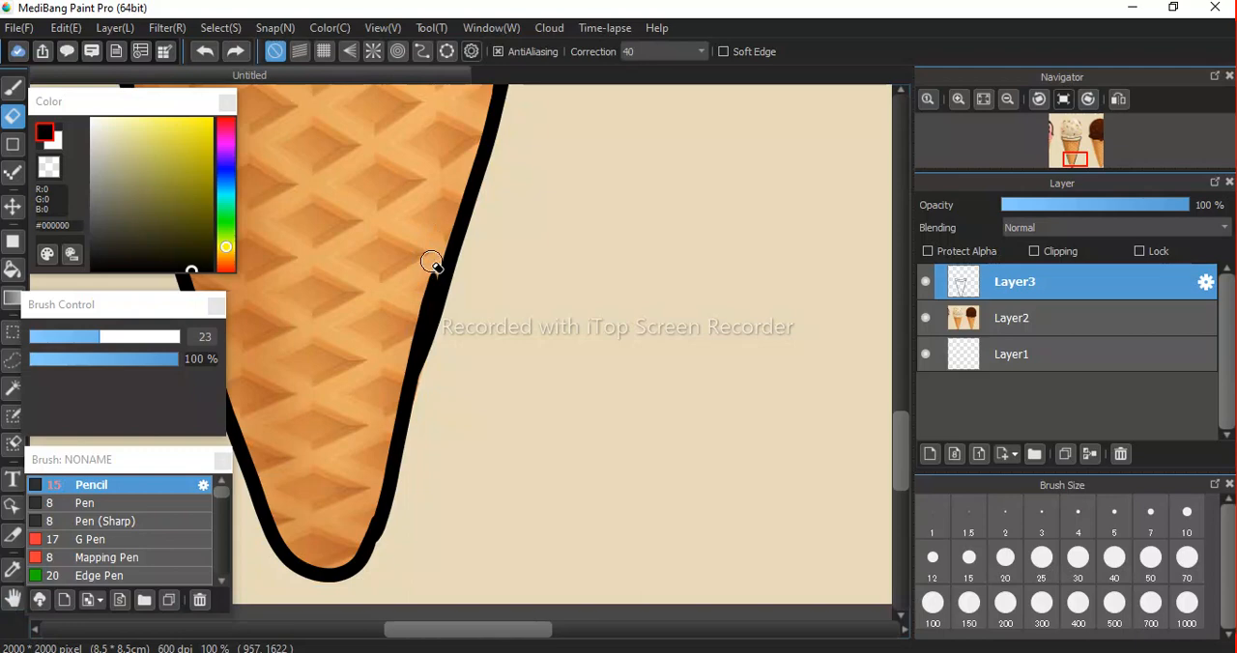
pyautogui.moveTo(415, 321)
pyautogui.mouseDown()
pyautogui.moveTo(349, 547)
pyautogui.moveTo(378, 505)
pyautogui.moveTo(361, 532)
pyautogui.moveTo(366, 520)
pyautogui.mouseUp()
pyautogui.hotkey('ctrl', 'z')
# Set the Pencil size to 5 and fill in the uneven outer edge of the outline right of the cone tip.
pyautogui.scroll(-2, 366, 440)
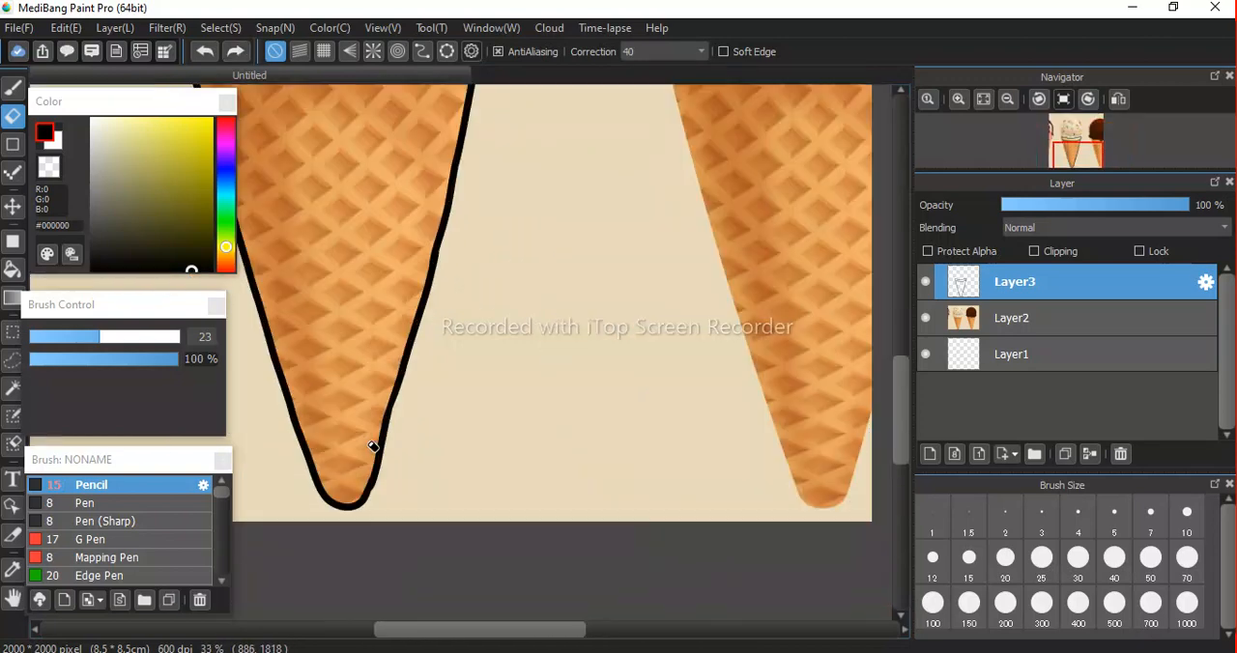
pyautogui.scroll(4, 366, 440)
pyautogui.press('space')
pyautogui.moveTo(446, 482)
pyautogui.mouseDown()
pyautogui.moveTo(434, 243)
pyautogui.moveTo(378, 165)
pyautogui.mouseUp()
pyautogui.moveTo(492, 416); pyautogui.dragTo(616, 364)
pyautogui.press('b')
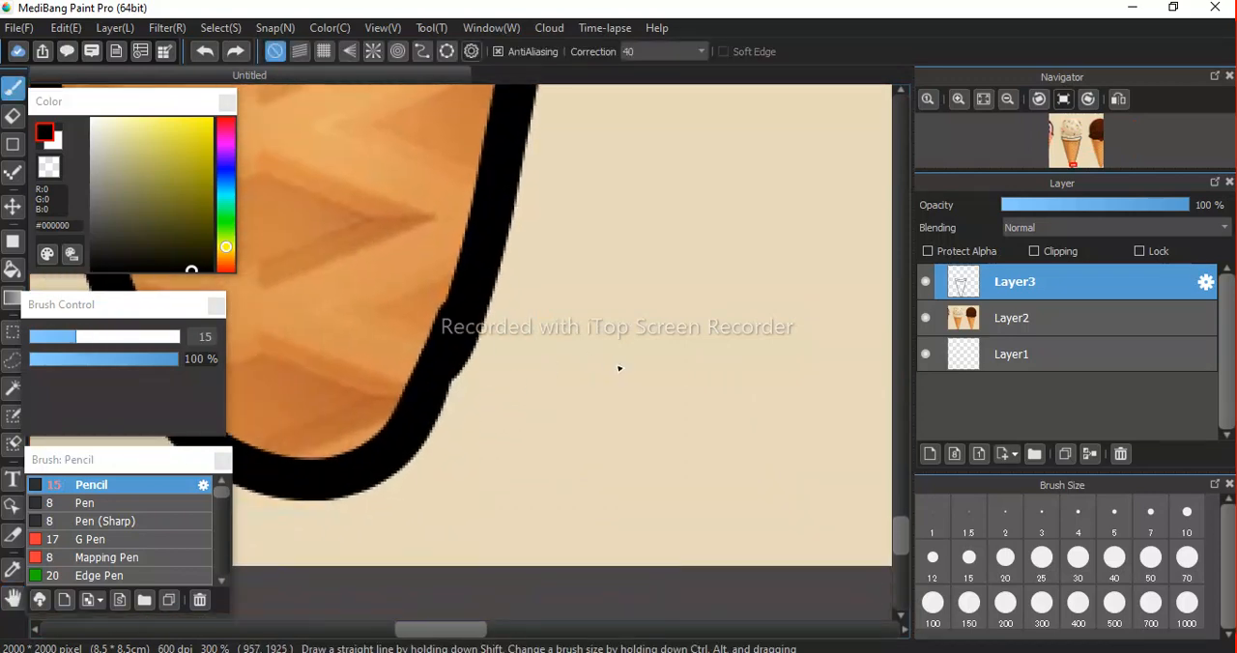
pyautogui.moveTo(75, 343); pyautogui.dragTo(42, 343)
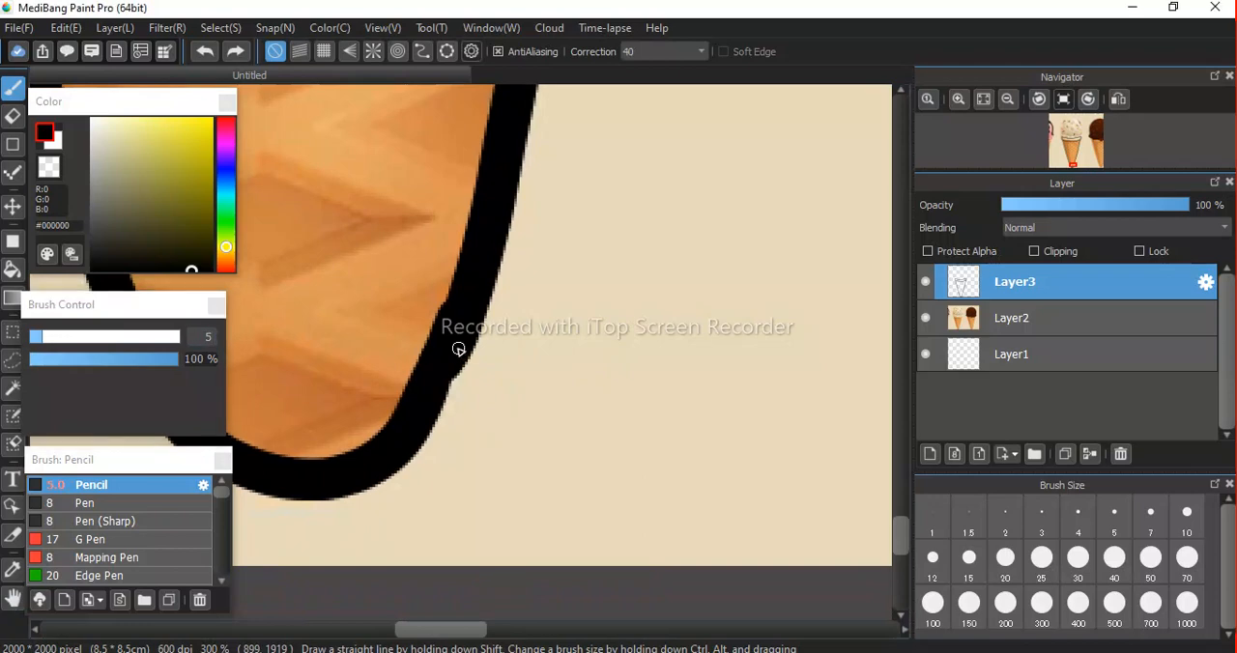
pyautogui.moveTo(432, 419)
pyautogui.mouseDown()
pyautogui.moveTo(465, 348)
pyautogui.moveTo(427, 421)
pyautogui.mouseUp()
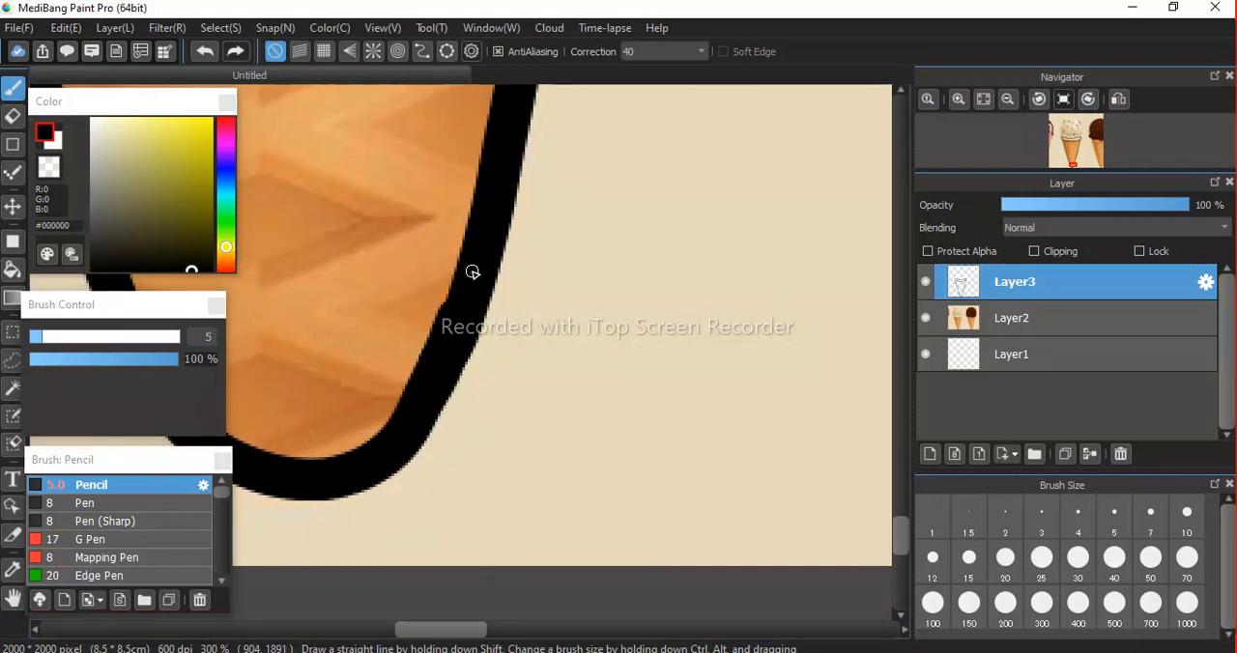
# Set the Eraser size to 4.7 for touching up the inner side of the cone's lower right outline.
pyautogui.press('e')
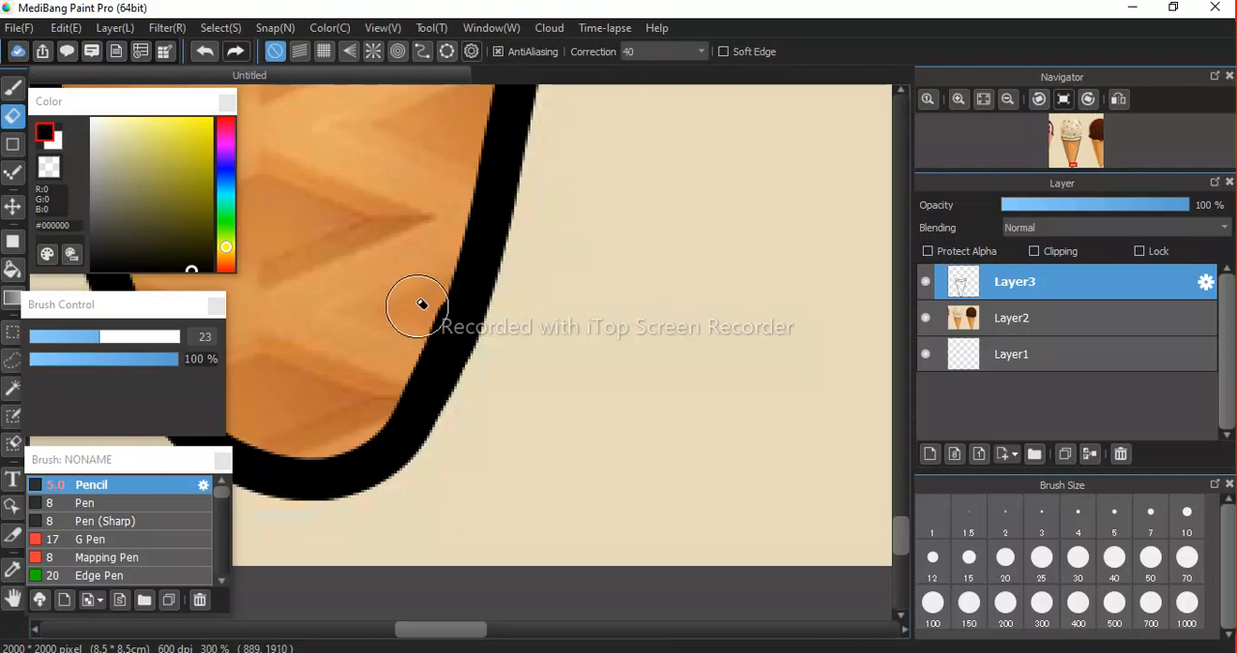
pyautogui.moveTo(99, 344); pyautogui.dragTo(42, 348)
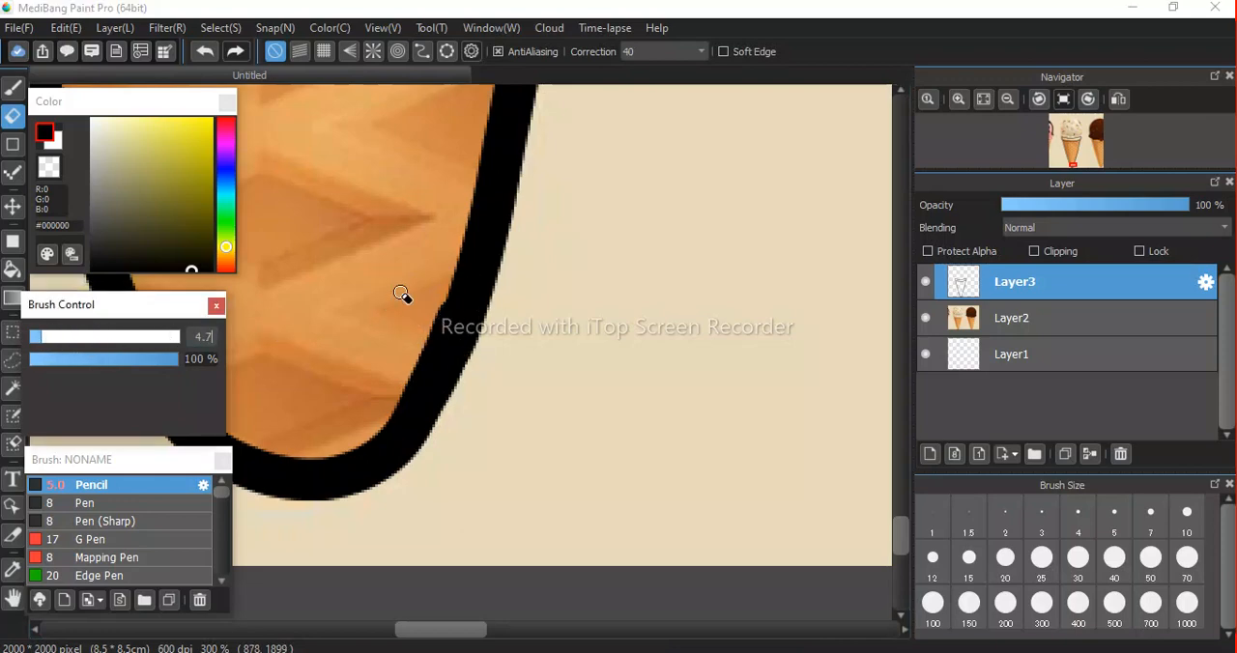
pyautogui.scroll(-1, 434, 293)
pyautogui.scroll(3, 437, 300)
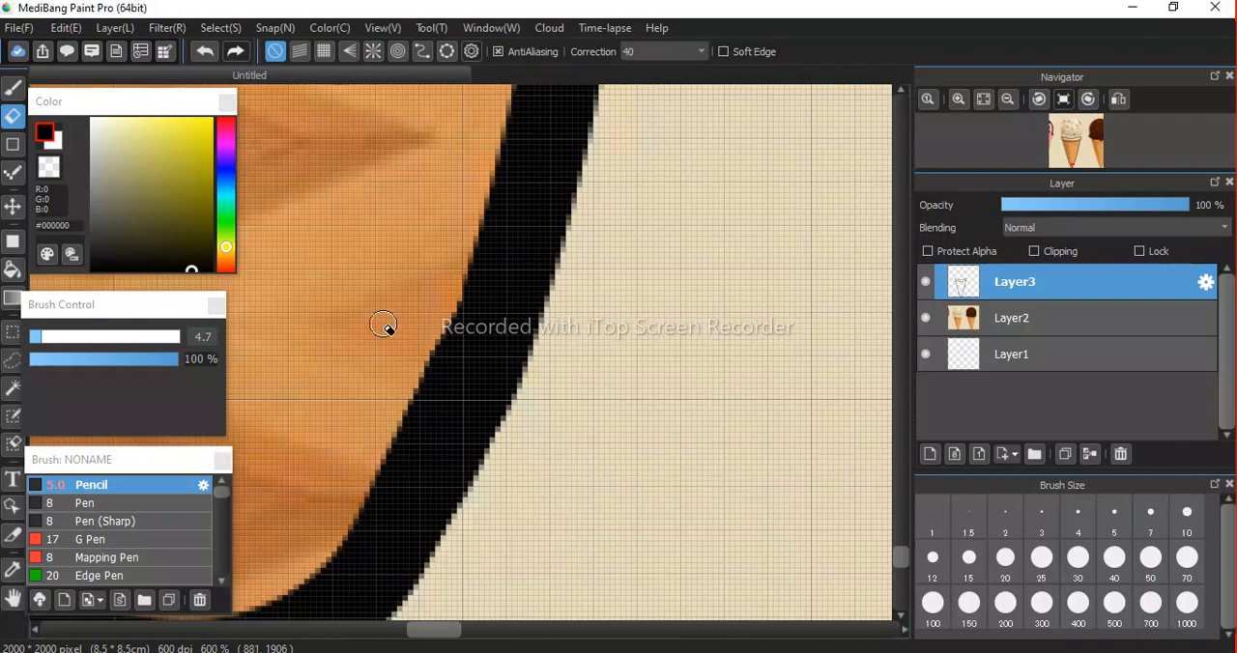
# Examine the whole black cone and rim outline against the reference image.
pyautogui.scroll(-3, 386, 325)
pyautogui.scroll(-4, 387, 330)
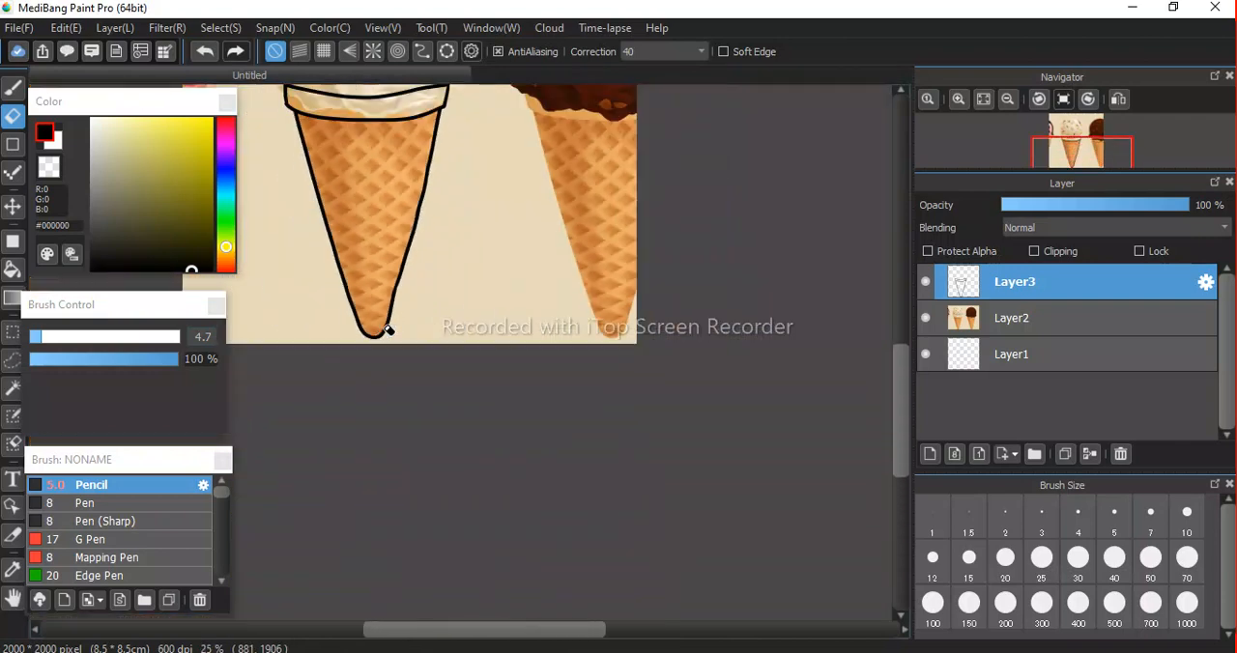
pyautogui.press('h')
pyautogui.moveTo(410, 166); pyautogui.dragTo(437, 302)
pyautogui.moveTo(427, 255); pyautogui.dragTo(438, 337)
pyautogui.moveTo(442, 293); pyautogui.dragTo(454, 252)
pyautogui.moveTo(453, 392); pyautogui.dragTo(504, 348)
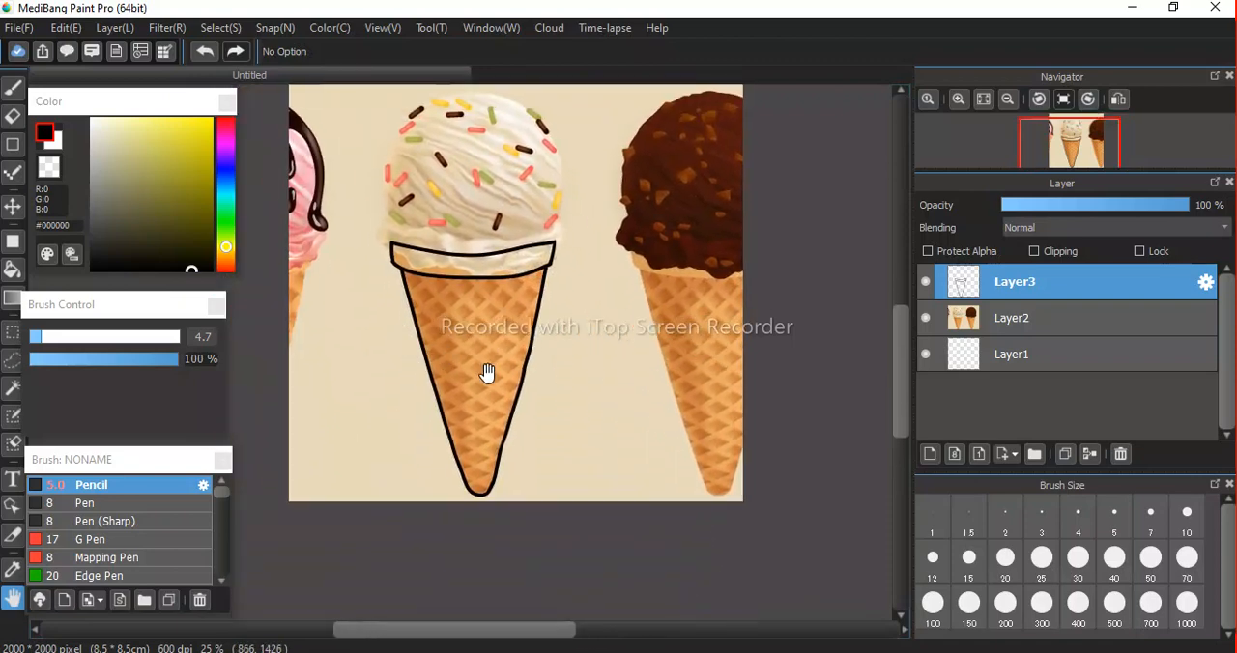
pyautogui.scroll(-3, 487, 373)
pyautogui.scroll(5, 487, 373)
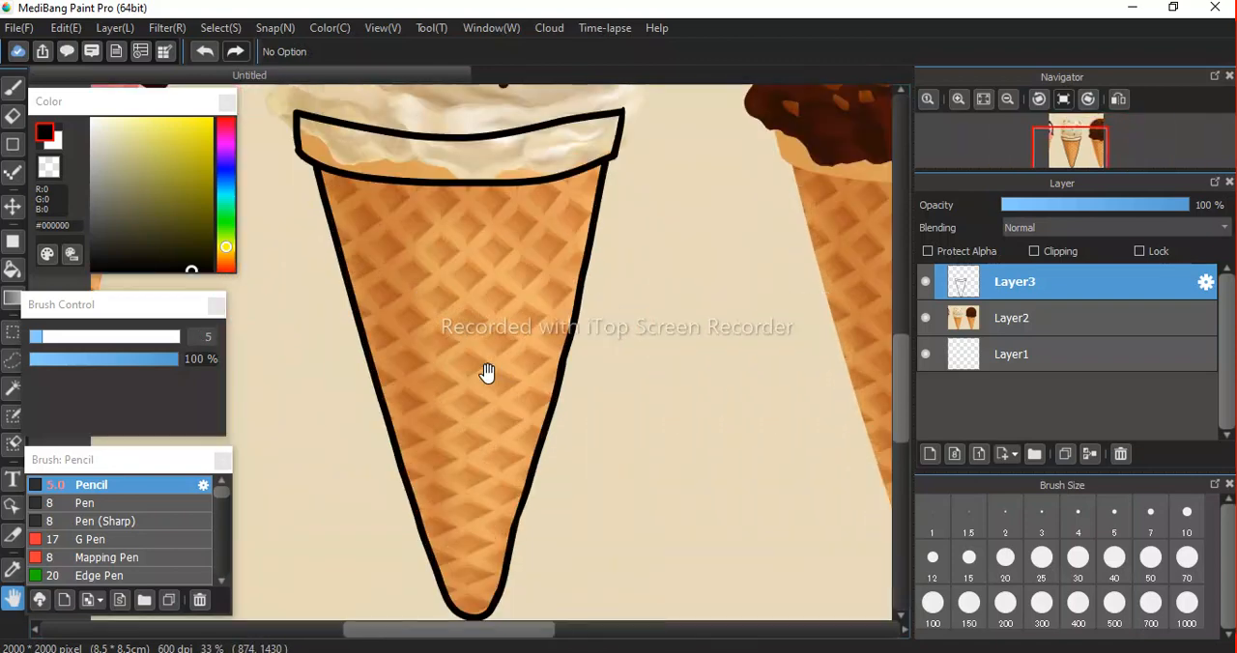
pyautogui.moveTo(554, 406)
pyautogui.mouseDown()
pyautogui.moveTo(486, 410)
pyautogui.moveTo(538, 415)
pyautogui.mouseUp()
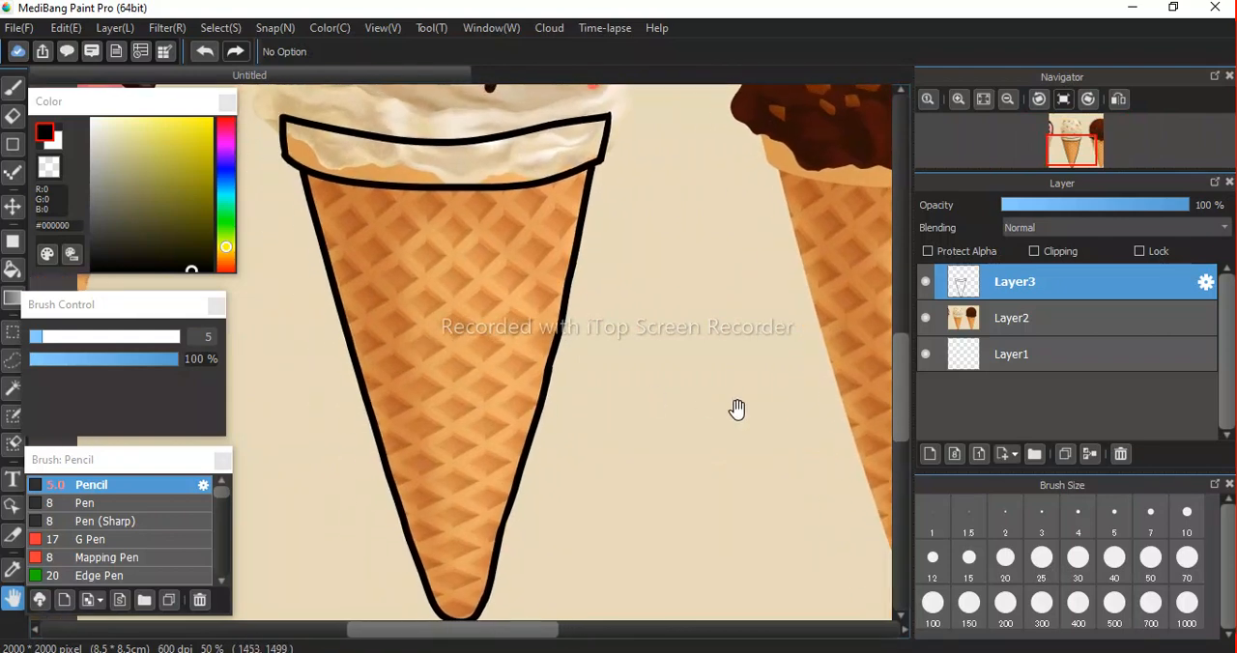
# Add a layer above the cone outline and draw a curved black diagonal line across the upper cone with the Pencil at size 25.
pyautogui.click(929, 455)
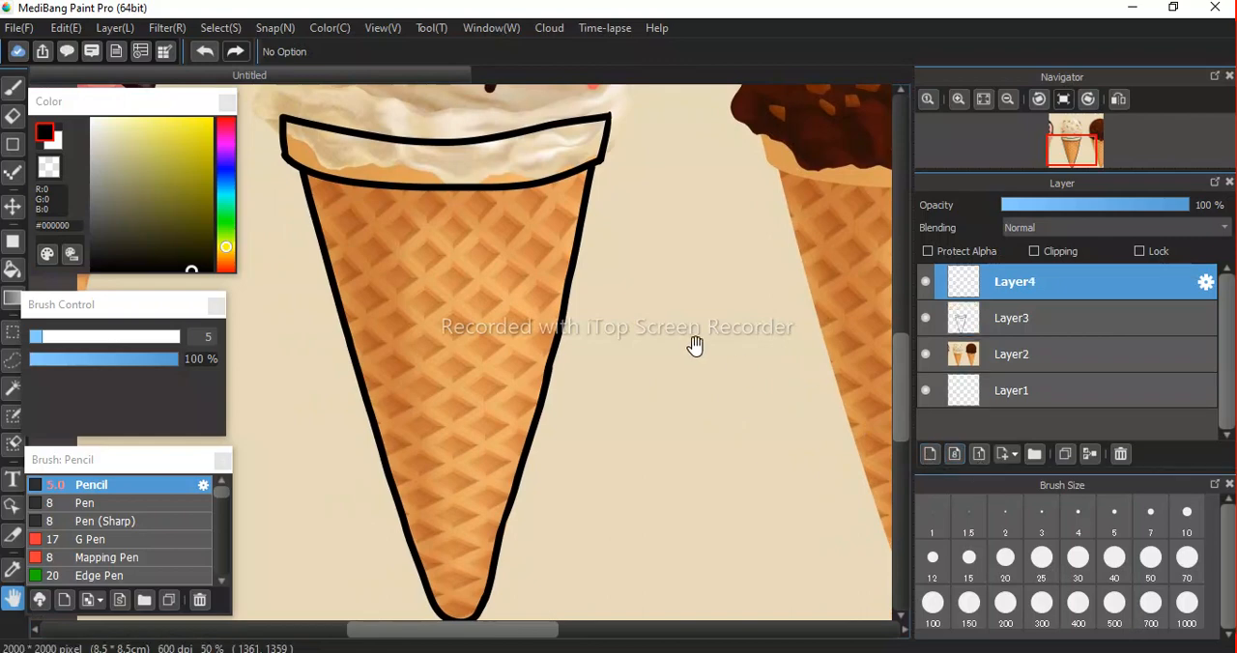
pyautogui.press('b')
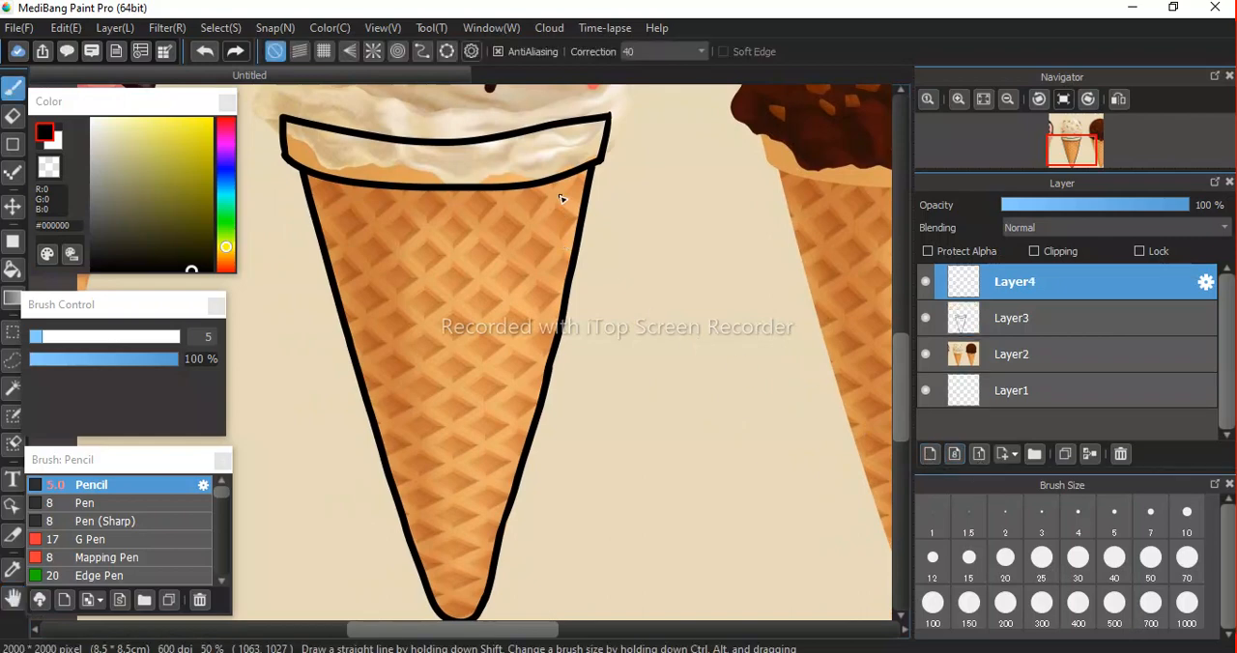
pyautogui.moveTo(42, 348); pyautogui.dragTo(62, 348)
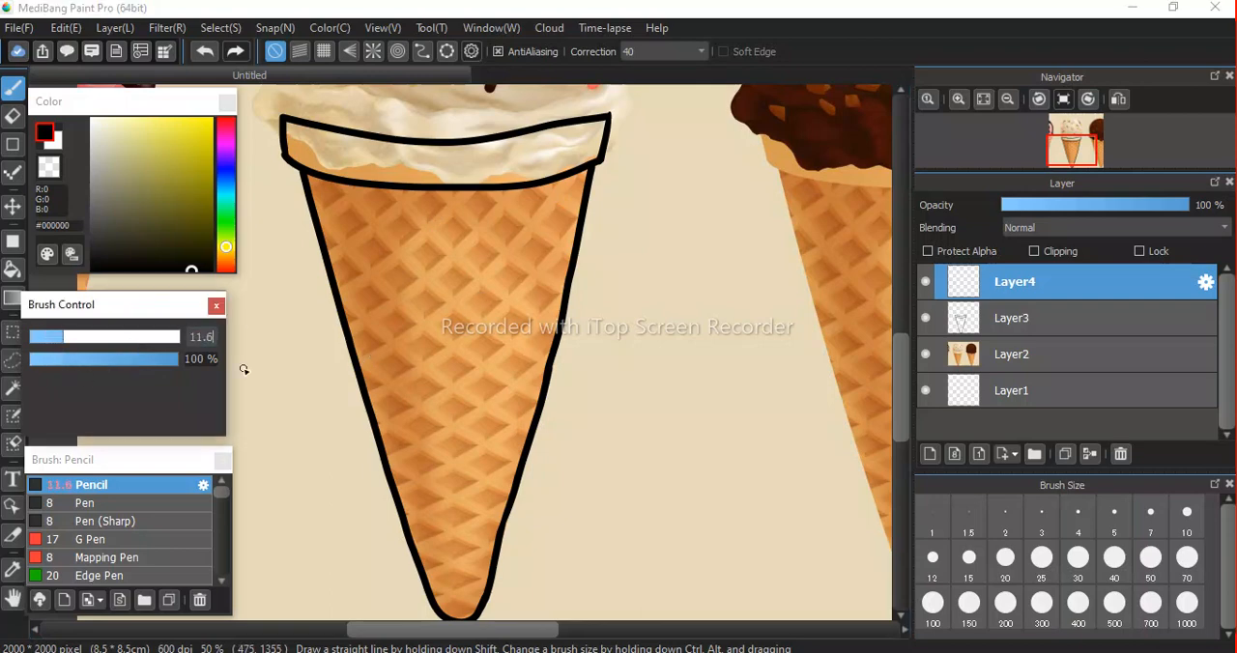
pyautogui.moveTo(65, 348); pyautogui.dragTo(102, 349)
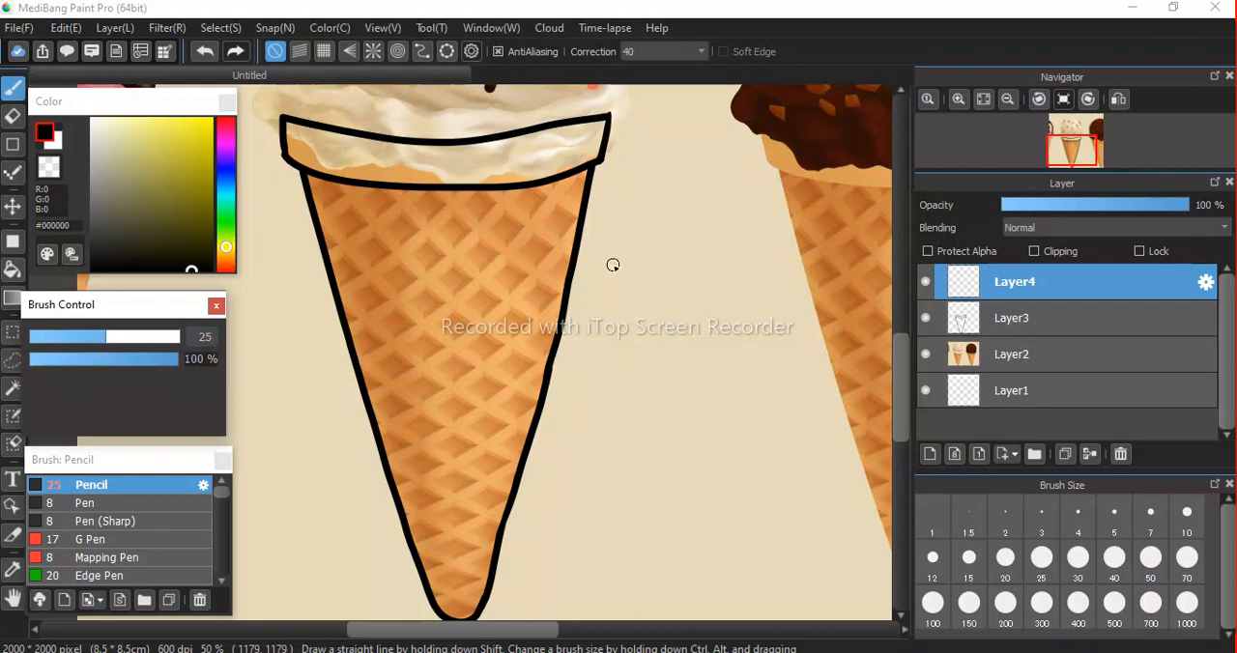
pyautogui.click(1005, 628)
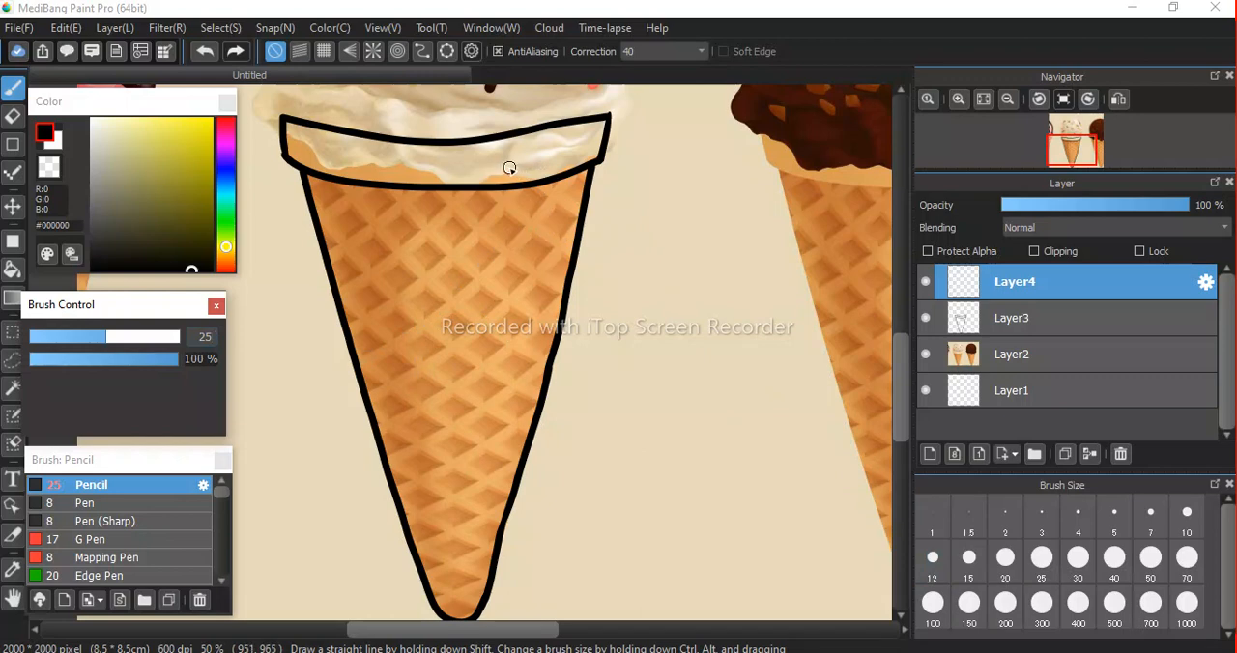
pyautogui.moveTo(368, 165)
pyautogui.mouseDown()
pyautogui.moveTo(447, 254)
pyautogui.moveTo(573, 333)
pyautogui.mouseUp()
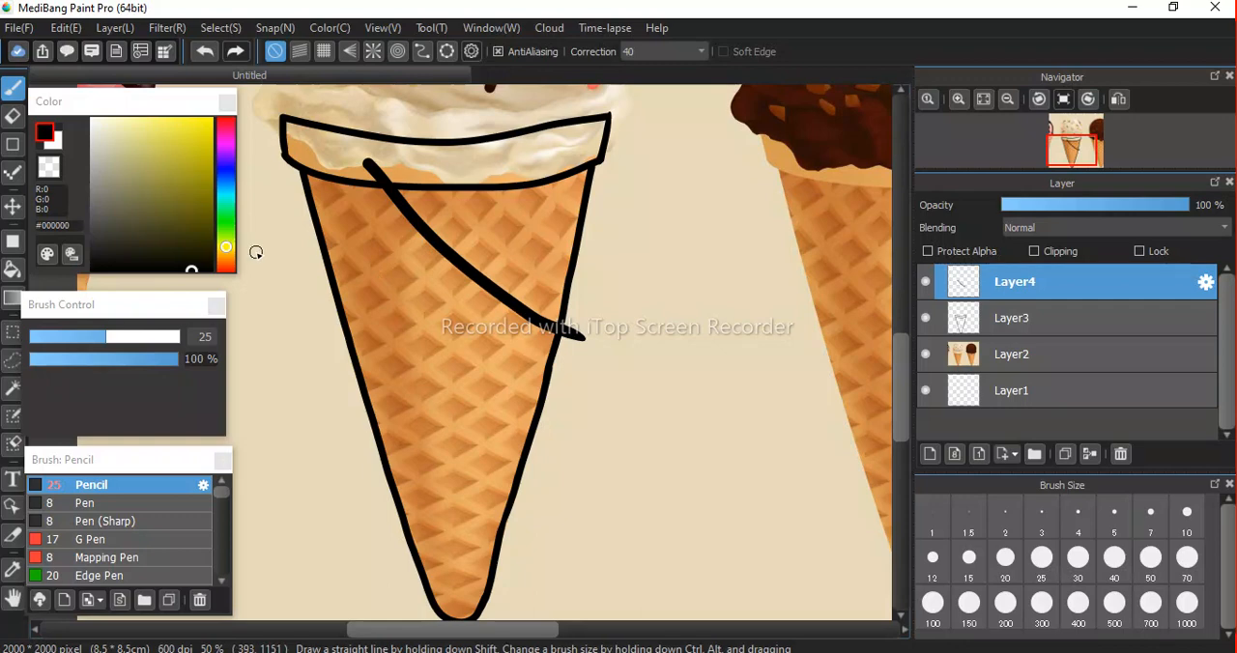
# Paste three copies of the diagonal line onto separate layers and move them into parallel rows down the upper cone.
pyautogui.press('m')
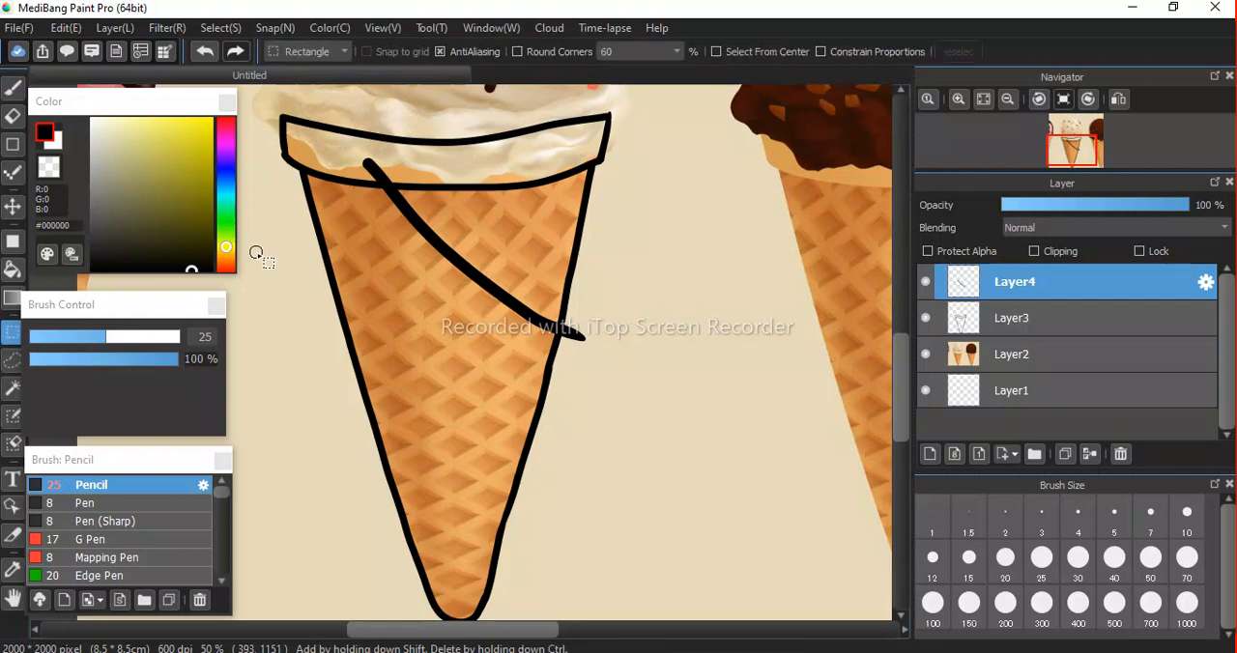
pyautogui.click(11, 208)
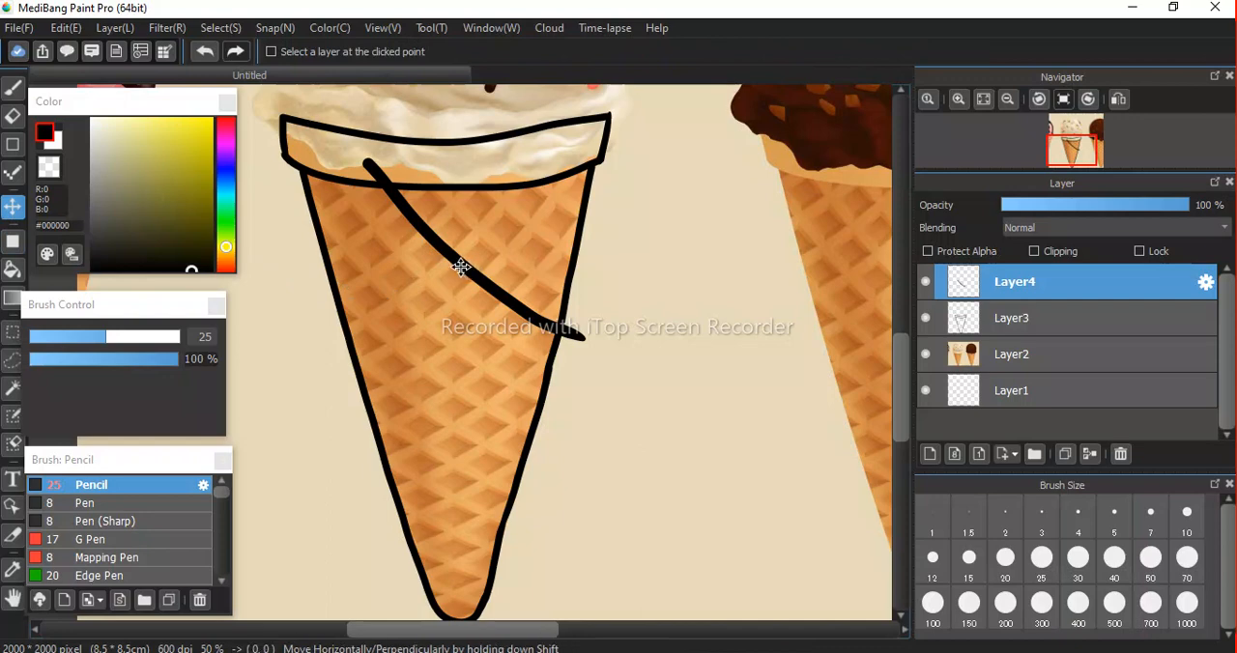
pyautogui.moveTo(461, 267)
pyautogui.mouseDown()
pyautogui.moveTo(420, 323)
pyautogui.moveTo(533, 337)
pyautogui.moveTo(555, 290)
pyautogui.moveTo(540, 244)
pyautogui.moveTo(492, 248)
pyautogui.moveTo(475, 270)
pyautogui.moveTo(491, 283)
pyautogui.mouseUp()
pyautogui.hotkey('ctrl', 'z')
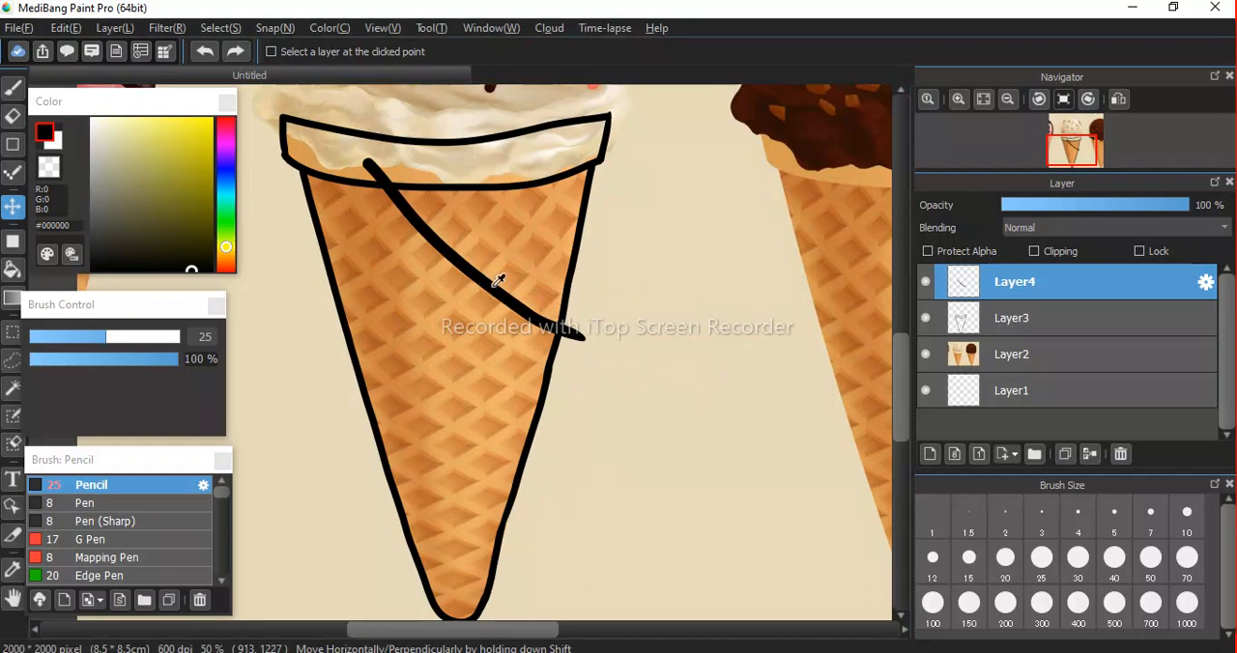
pyautogui.keyDown('alt'); pyautogui.click(494, 290); pyautogui.keyUp('alt')
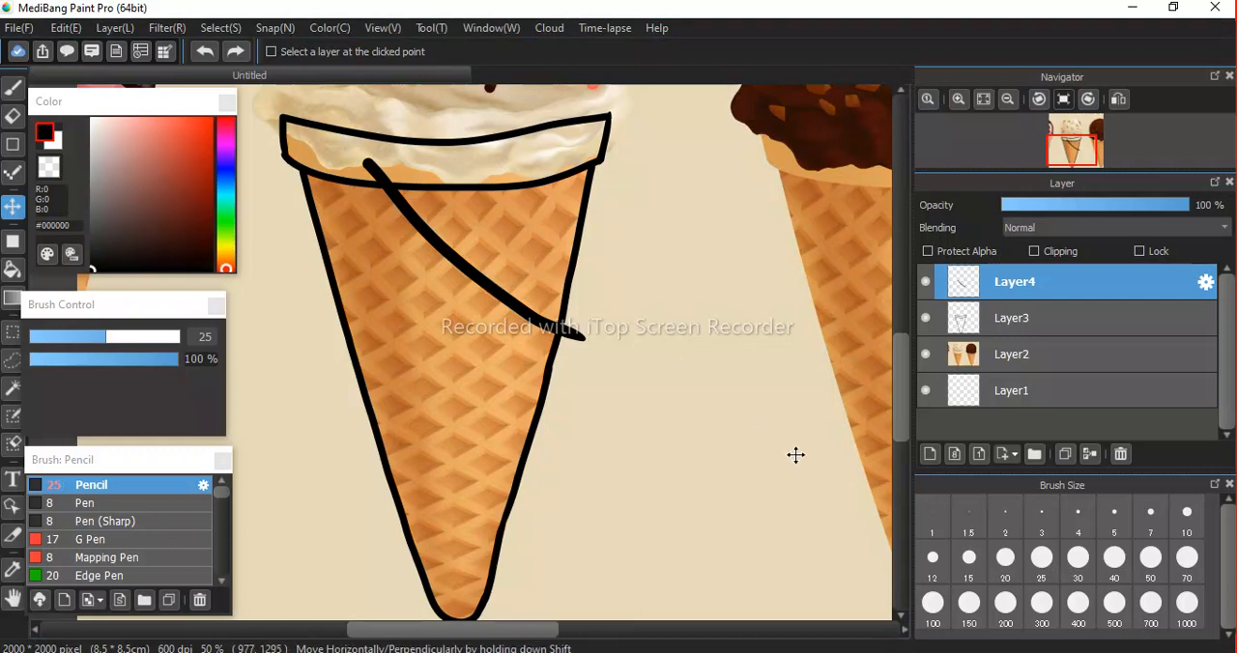
pyautogui.hotkey('ctrl', 'v')
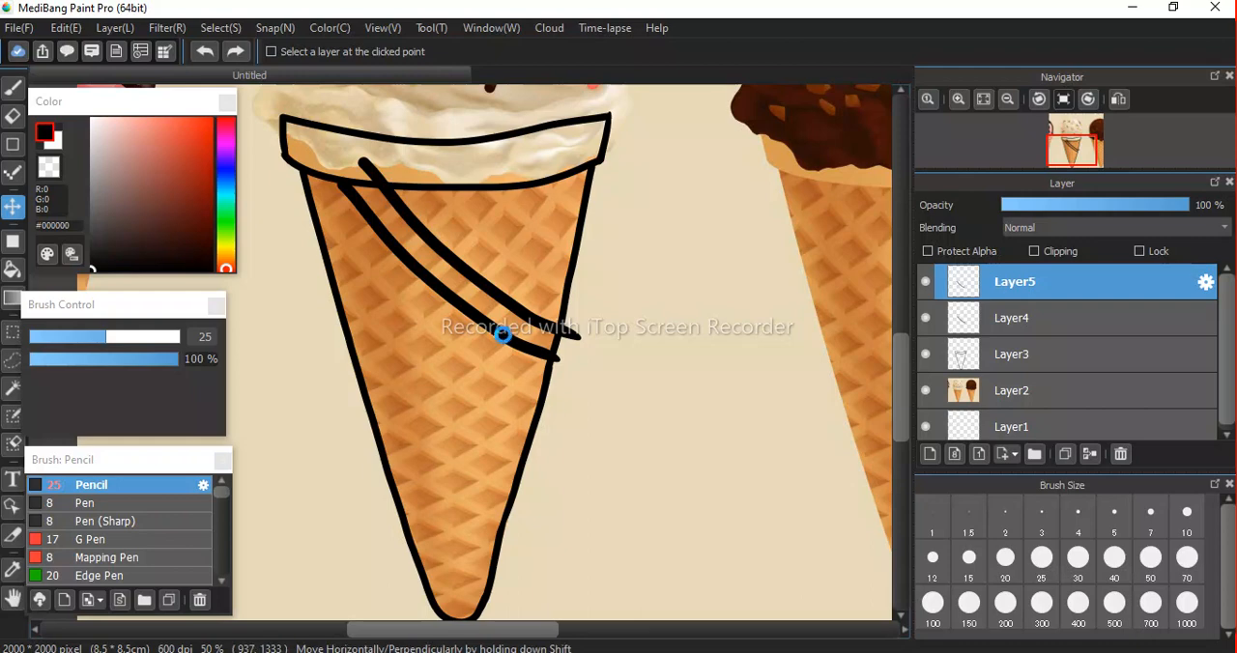
pyautogui.hotkey('ctrl', 'v')
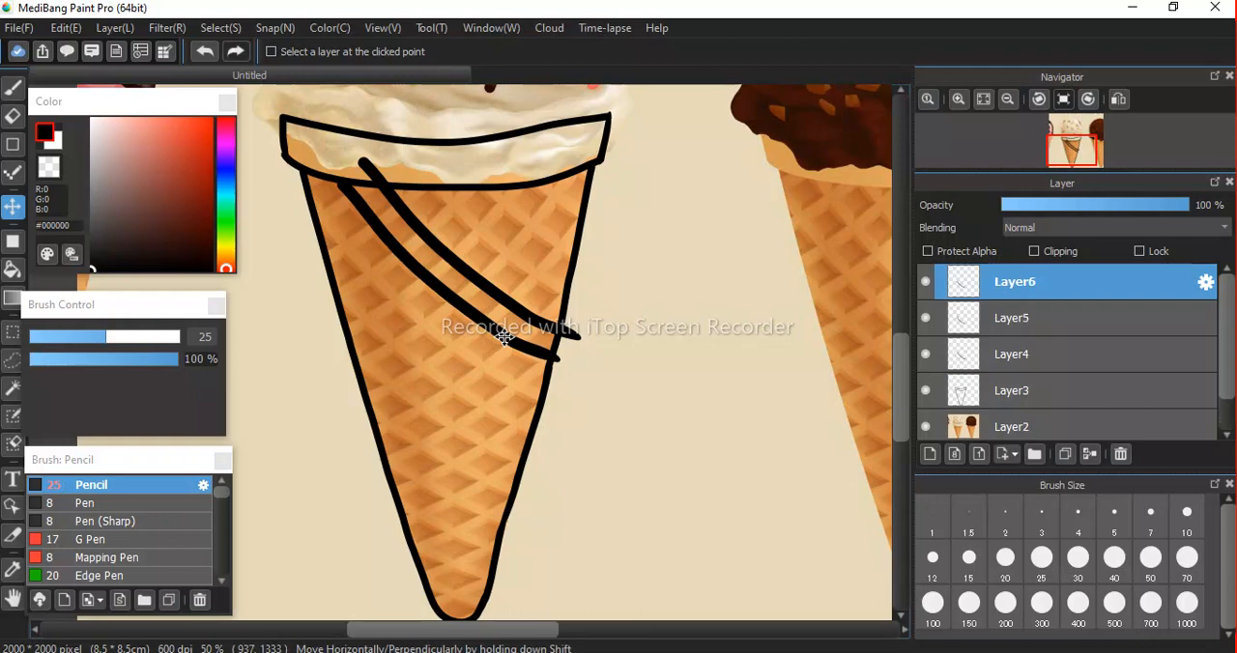
pyautogui.moveTo(504, 337); pyautogui.dragTo(475, 361)
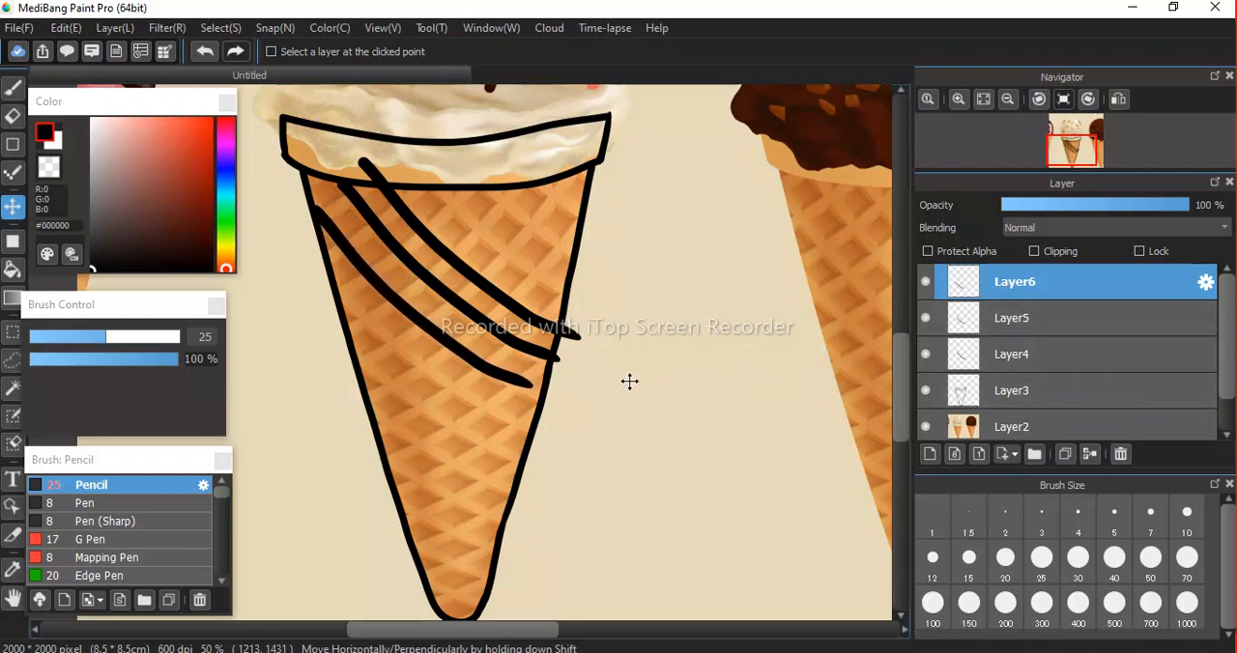
pyautogui.hotkey('ctrl', 'shift', 'n')
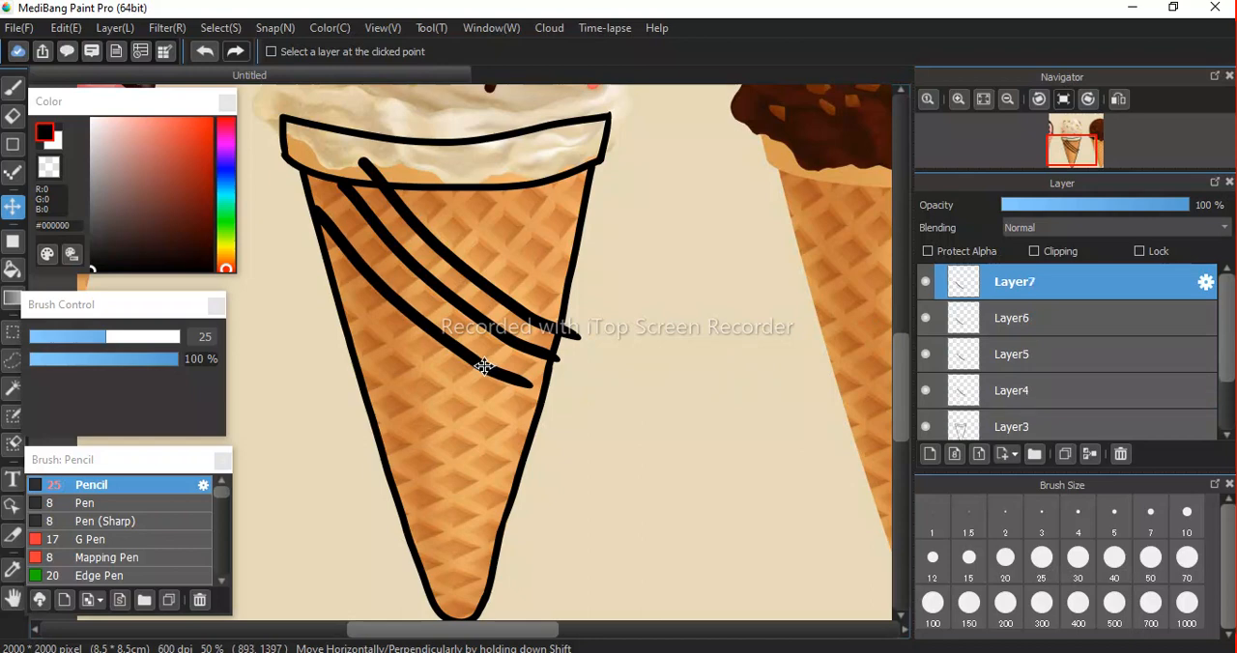
pyautogui.moveTo(484, 367)
pyautogui.mouseDown()
pyautogui.moveTo(475, 399)
pyautogui.moveTo(487, 416)
pyautogui.mouseUp()
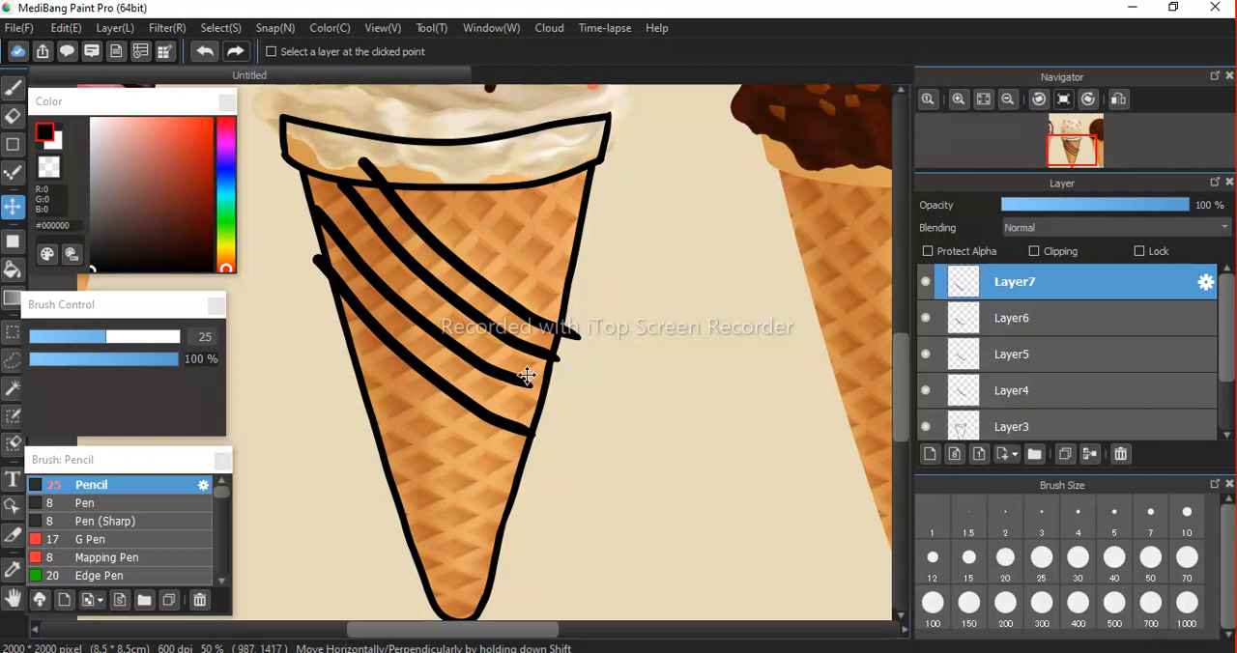
# Paste six more copies of the diagonal line and place them in parallel rows down to the cone tip.
pyautogui.hotkey('ctrl', 'c')
pyautogui.hotkey('ctrl', 'v')
pyautogui.moveTo(496, 424)
pyautogui.mouseDown()
pyautogui.moveTo(497, 551)
pyautogui.moveTo(474, 615)
pyautogui.mouseUp()
pyautogui.hotkey('ctrl', 'v')
pyautogui.hotkey('ctrl', 'v')
pyautogui.hotkey('ctrl', 'v')
pyautogui.hotkey('ctrl', 'v')
pyautogui.hotkey('ctrl', 'v')
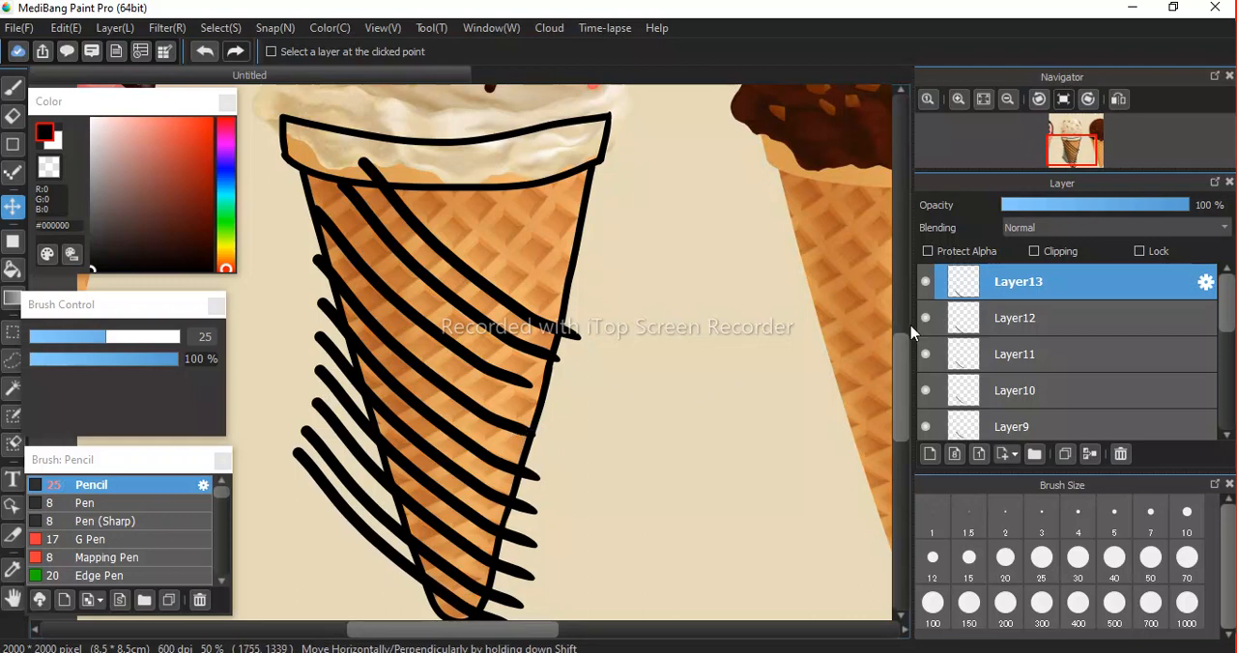
# Merge all the pasted line layers down into Layer4, undoing a trial move of the merged lines.
pyautogui.click(1090, 454)
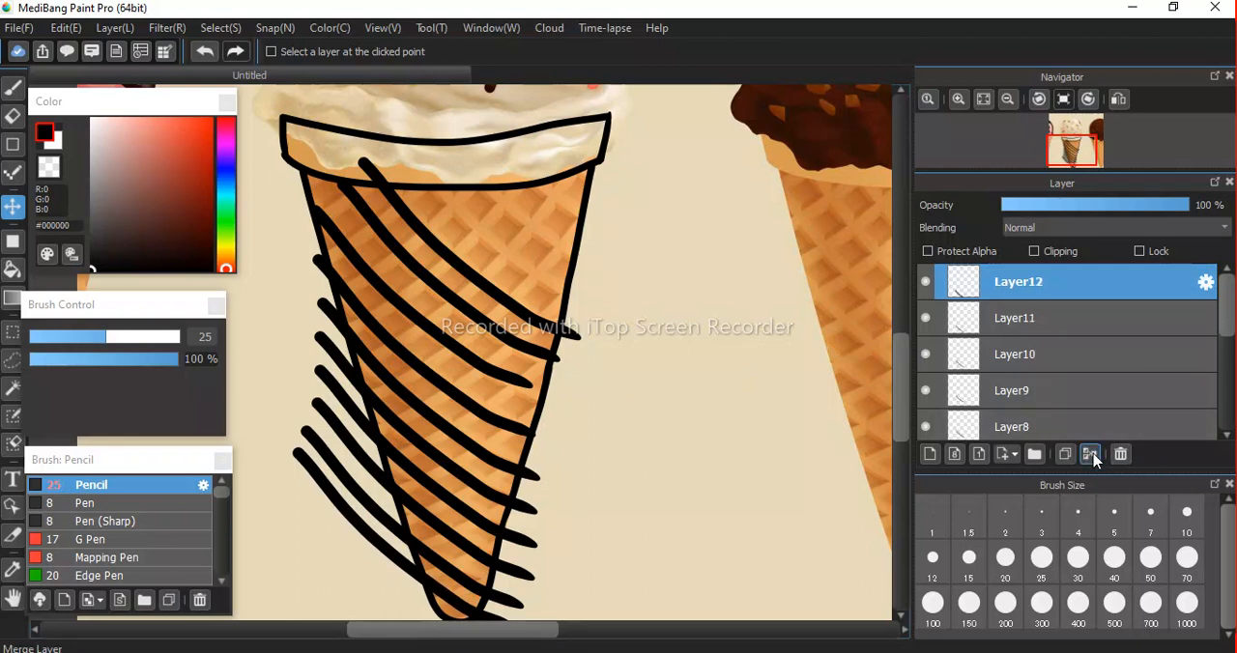
pyautogui.click(1092, 456)
pyautogui.click(1092, 456)
pyautogui.click(1091, 456)
pyautogui.click(1090, 454)
pyautogui.click(1090, 455)
pyautogui.click(1090, 454)
pyautogui.click(1090, 454)
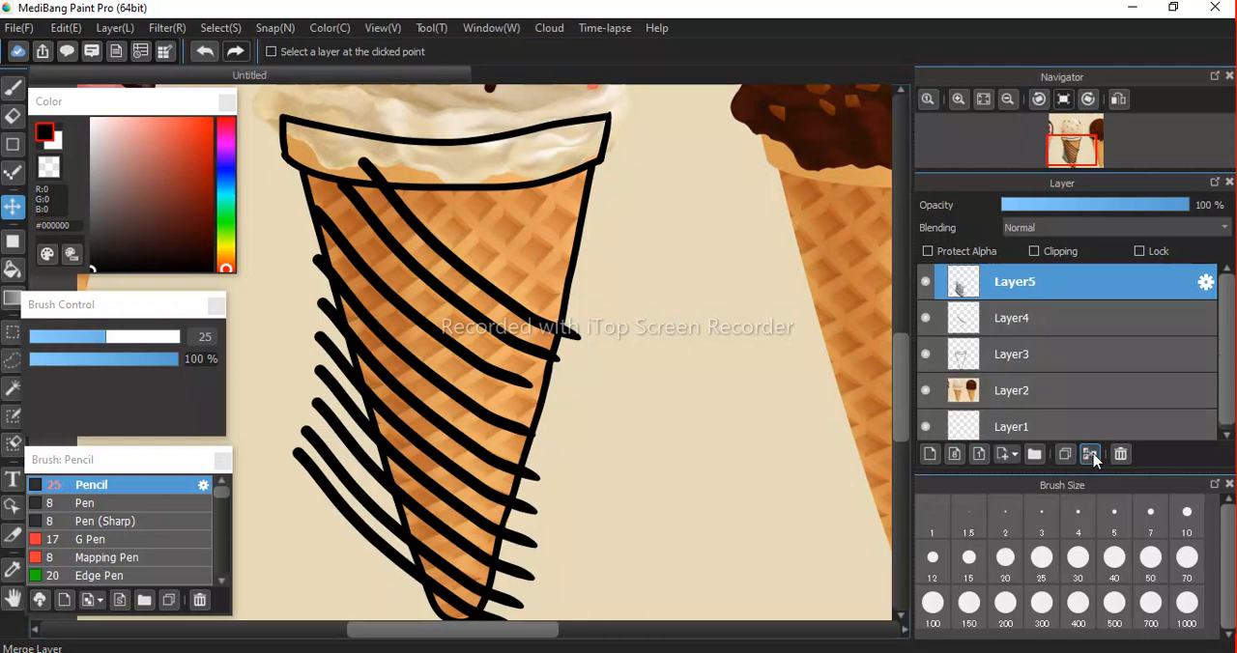
pyautogui.click(1090, 454)
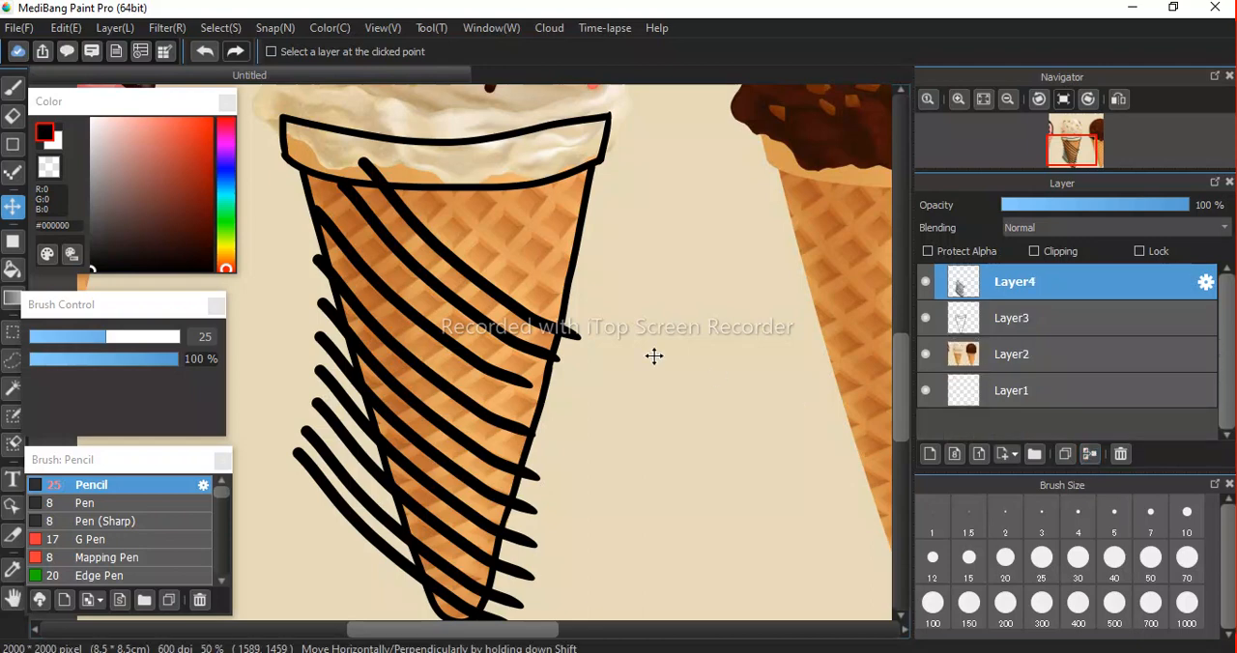
pyautogui.moveTo(494, 293); pyautogui.dragTo(644, 233)
pyautogui.hotkey('ctrl', 'z')
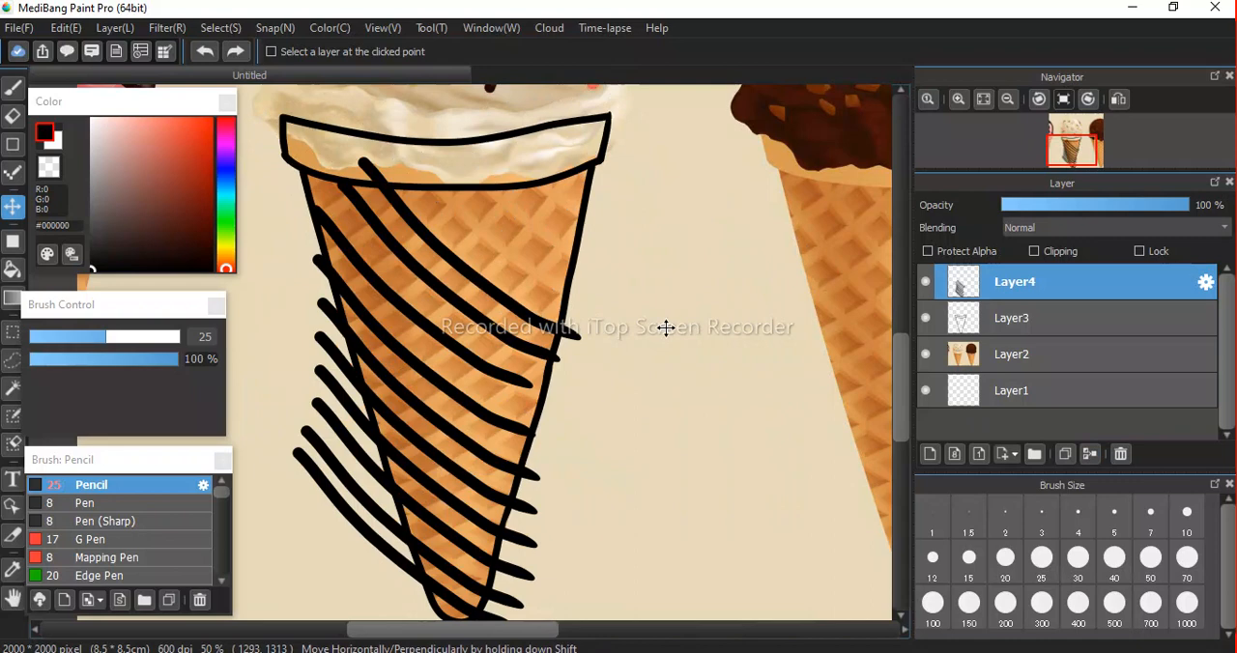
# Duplicate the merged diagonal lines onto a new layer and flip the copy horizontally with Transform.
pyautogui.hotkey('ctrl', 'v')
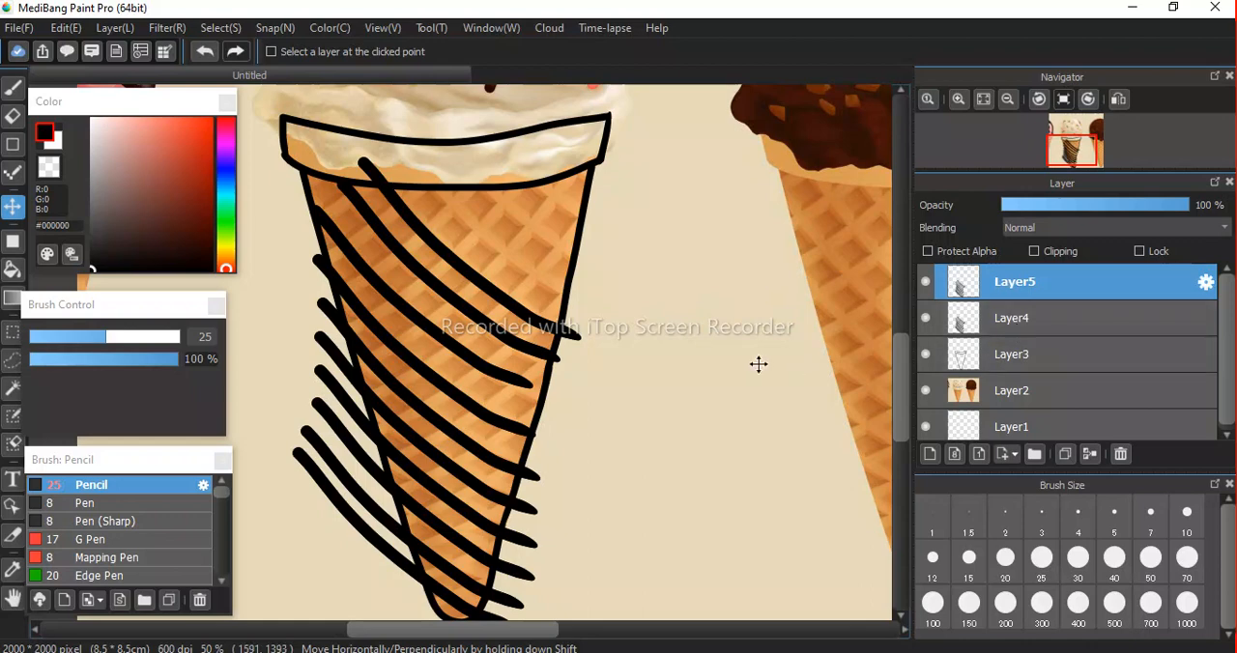
pyautogui.hotkey('ctrl', 't')
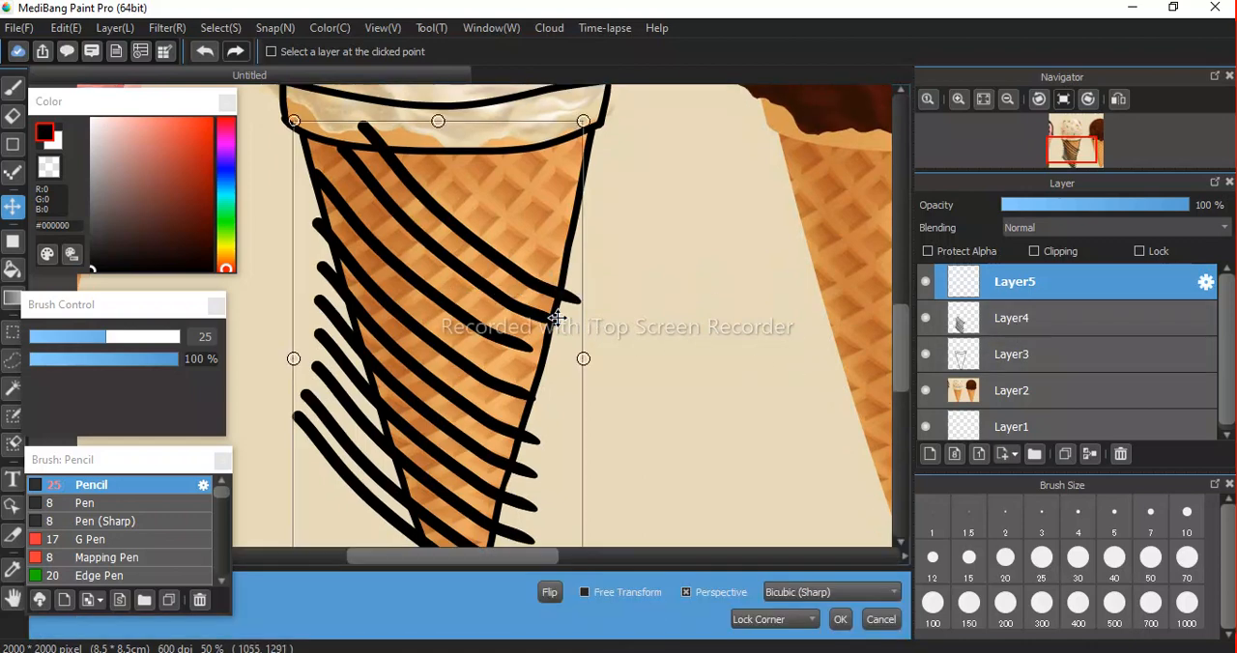
pyautogui.click(547, 596)
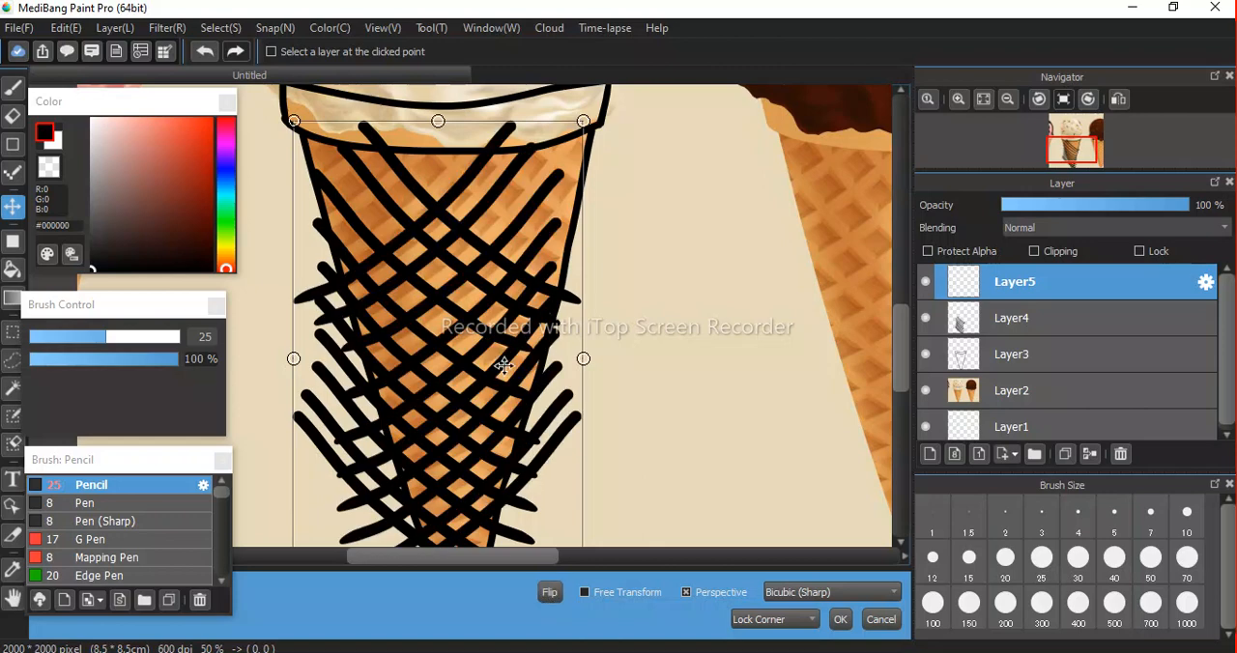
# Position the flipped lines over the cone so both sets cross in a symmetrical waffle lattice, and apply the transform.
pyautogui.moveTo(426, 230); pyautogui.dragTo(435, 196)
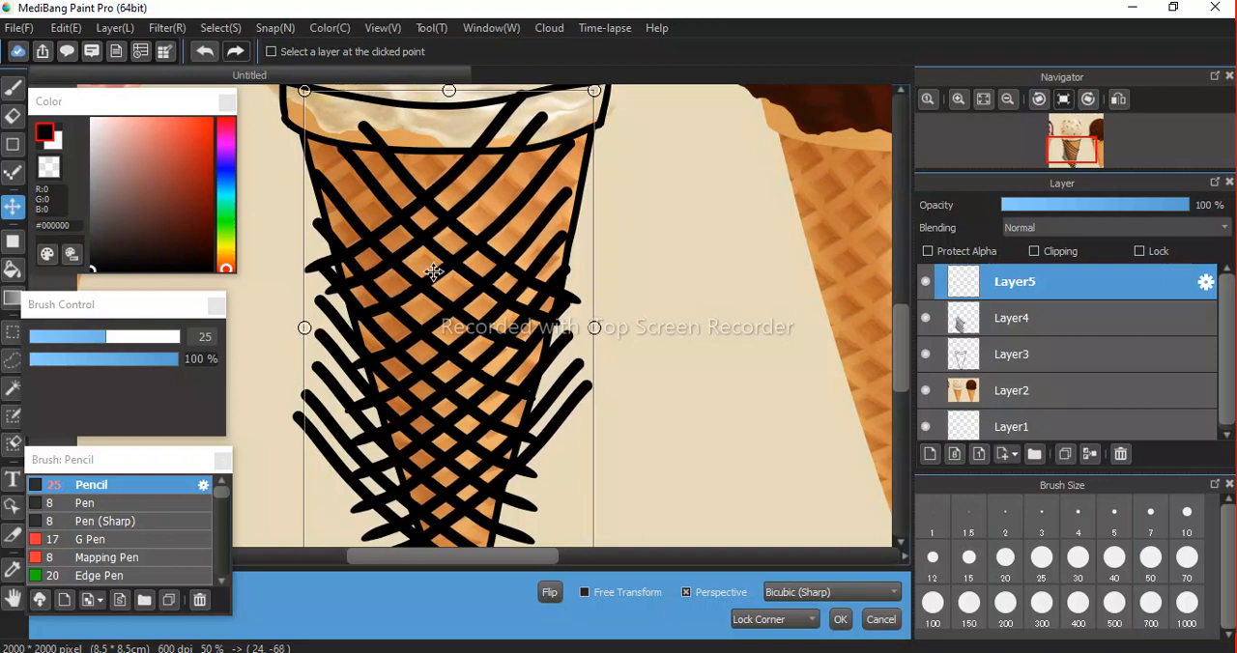
pyautogui.scroll(-3, 433, 273)
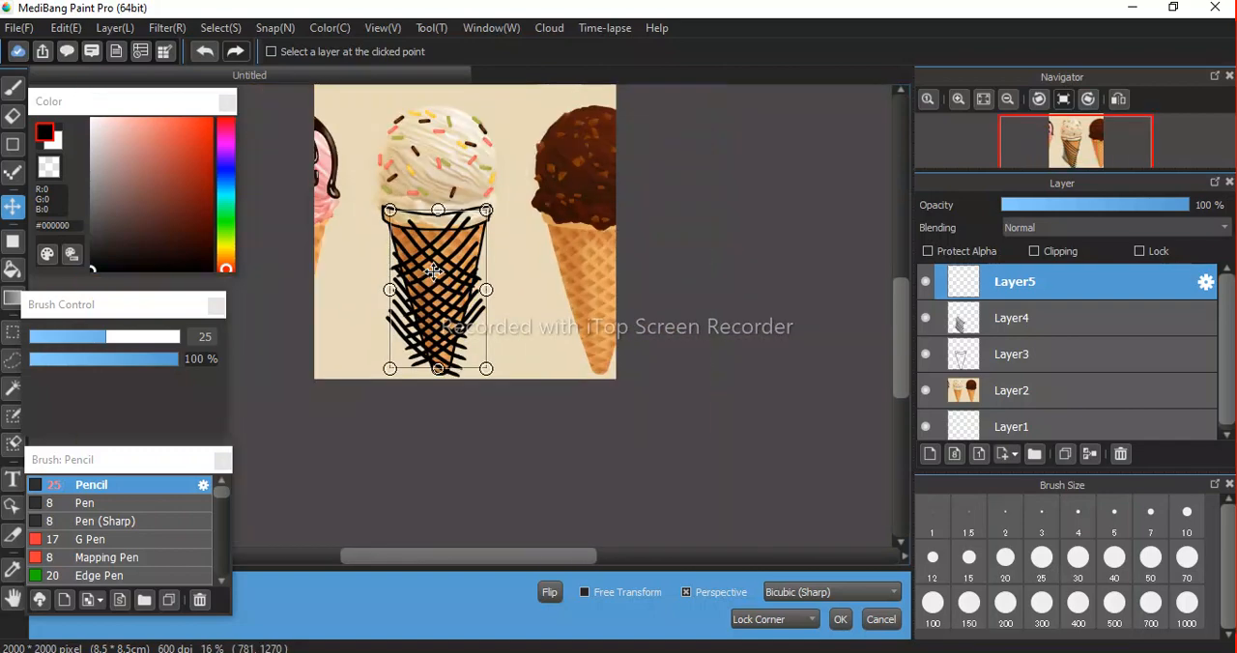
pyautogui.scroll(2, 433, 273)
pyautogui.scroll(1, 433, 272)
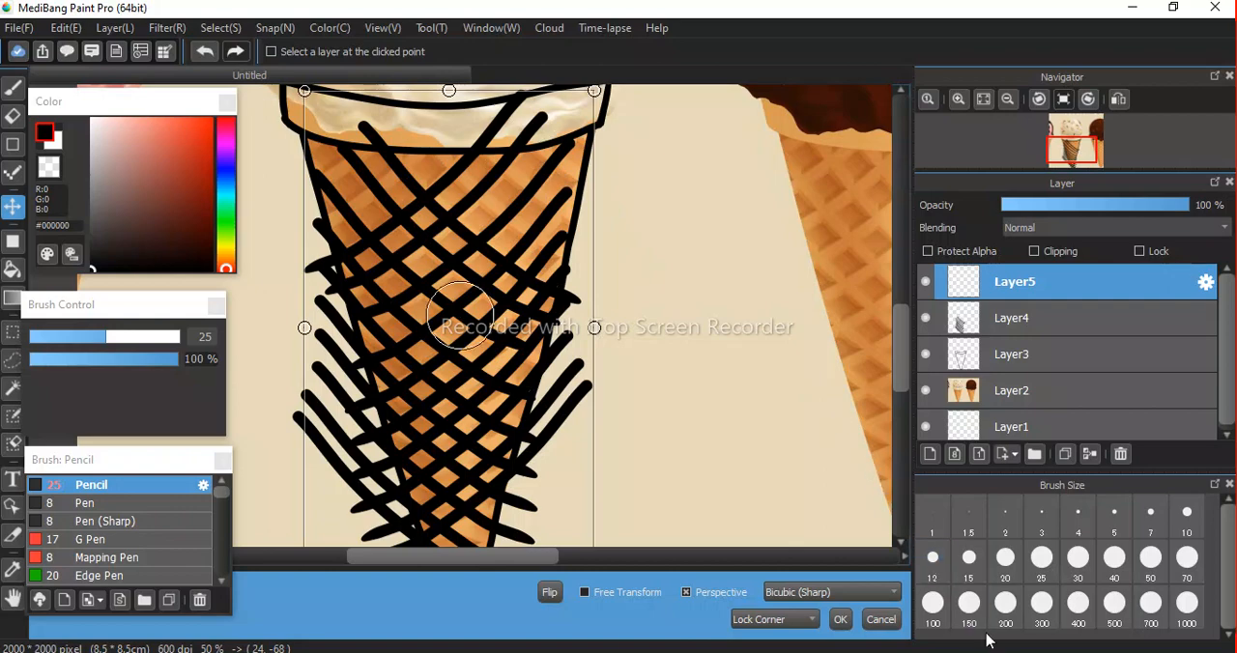
pyautogui.press('Return')
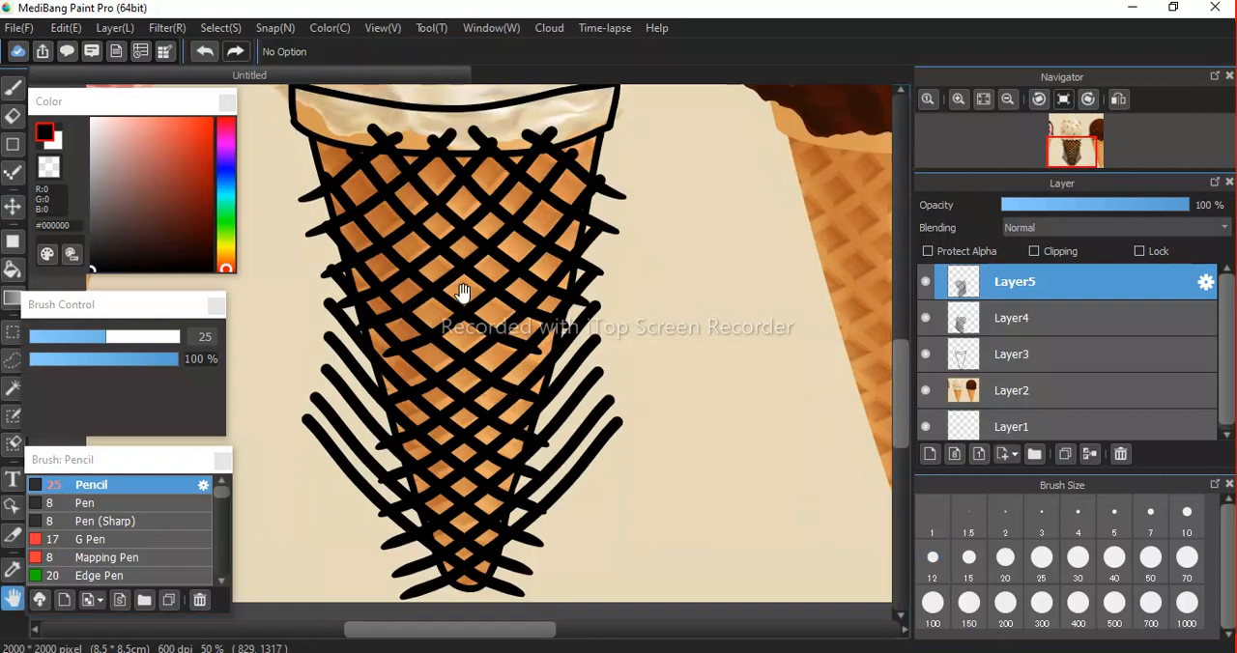
pyautogui.scroll(-2, 463, 293)
pyautogui.scroll(3, 463, 293)
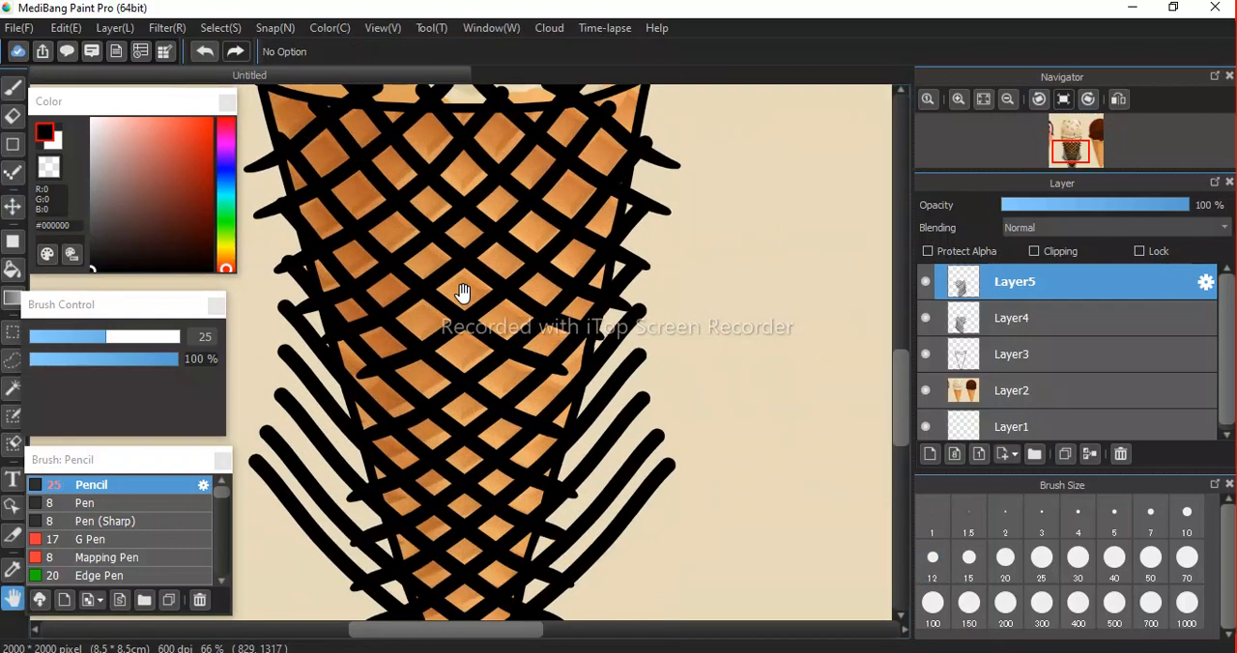
# Hide the reference photo on Layer2 so the waffle lattice and cone outline stand alone.
pyautogui.scroll(-2, 461, 292)
pyautogui.moveTo(539, 307); pyautogui.dragTo(551, 404)
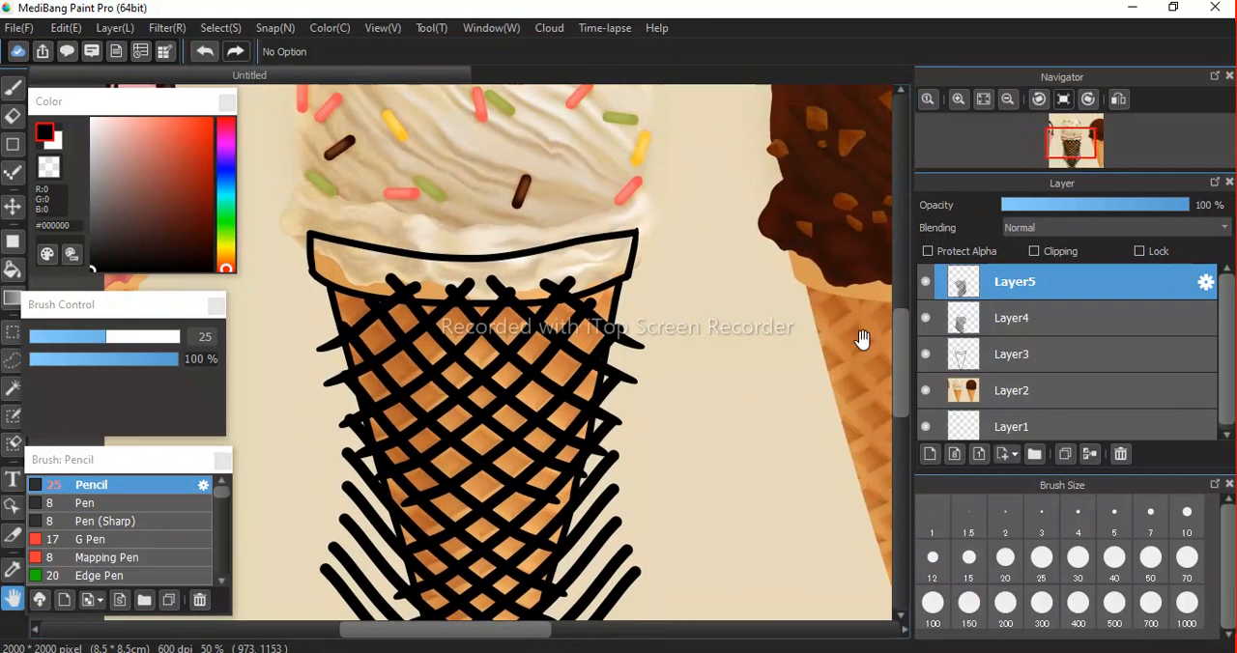
pyautogui.click(925, 392)
pyautogui.moveTo(526, 411)
pyautogui.mouseDown()
pyautogui.moveTo(558, 286)
pyautogui.moveTo(549, 235)
pyautogui.moveTo(515, 302)
pyautogui.mouseUp()
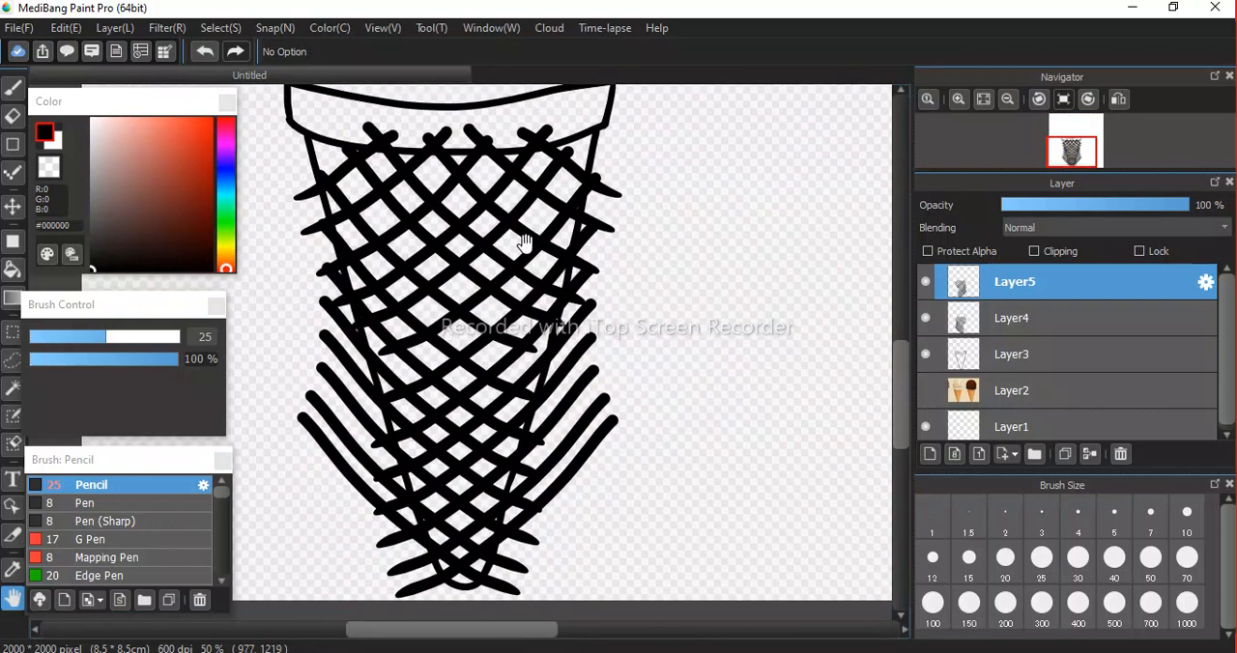
pyautogui.moveTo(525, 244); pyautogui.dragTo(541, 301)
pyautogui.moveTo(515, 355); pyautogui.dragTo(520, 331)
pyautogui.moveTo(555, 407); pyautogui.dragTo(539, 373)
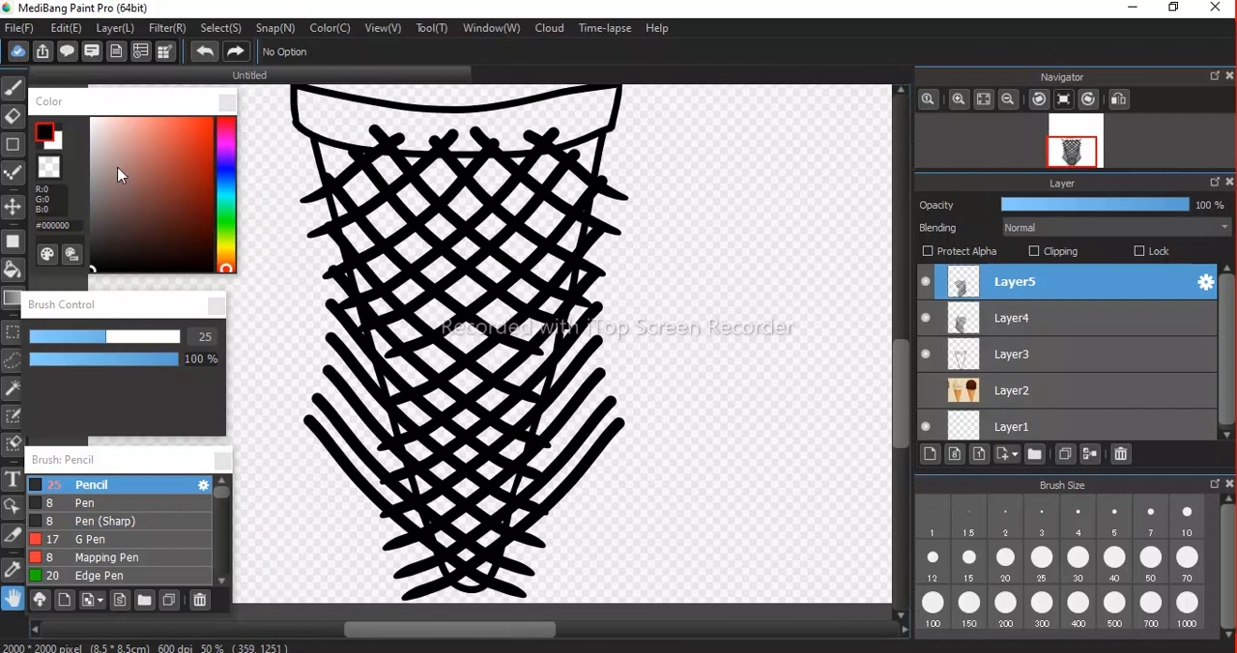
# Merge the mirrored lines into Layer4 and erase the lattice ends outside the cone's left edge with a size 109 eraser.
pyautogui.click(13, 118)
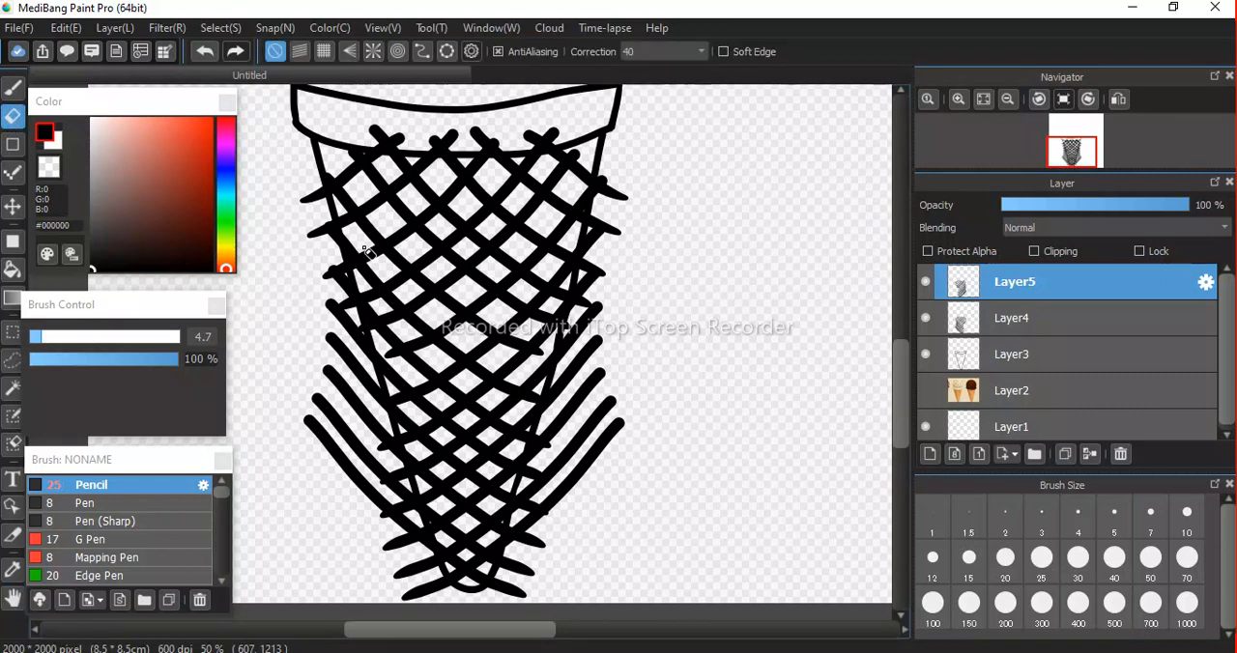
pyautogui.click(109, 345)
pyautogui.moveTo(109, 346); pyautogui.dragTo(182, 348)
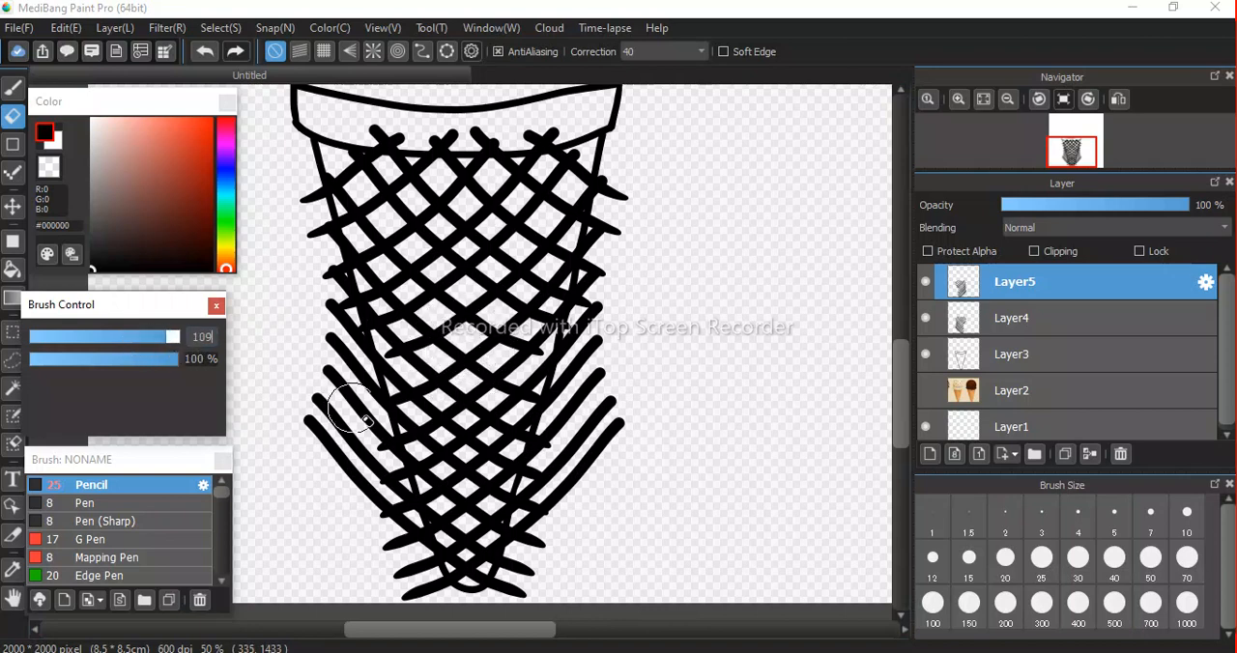
pyautogui.click(976, 611)
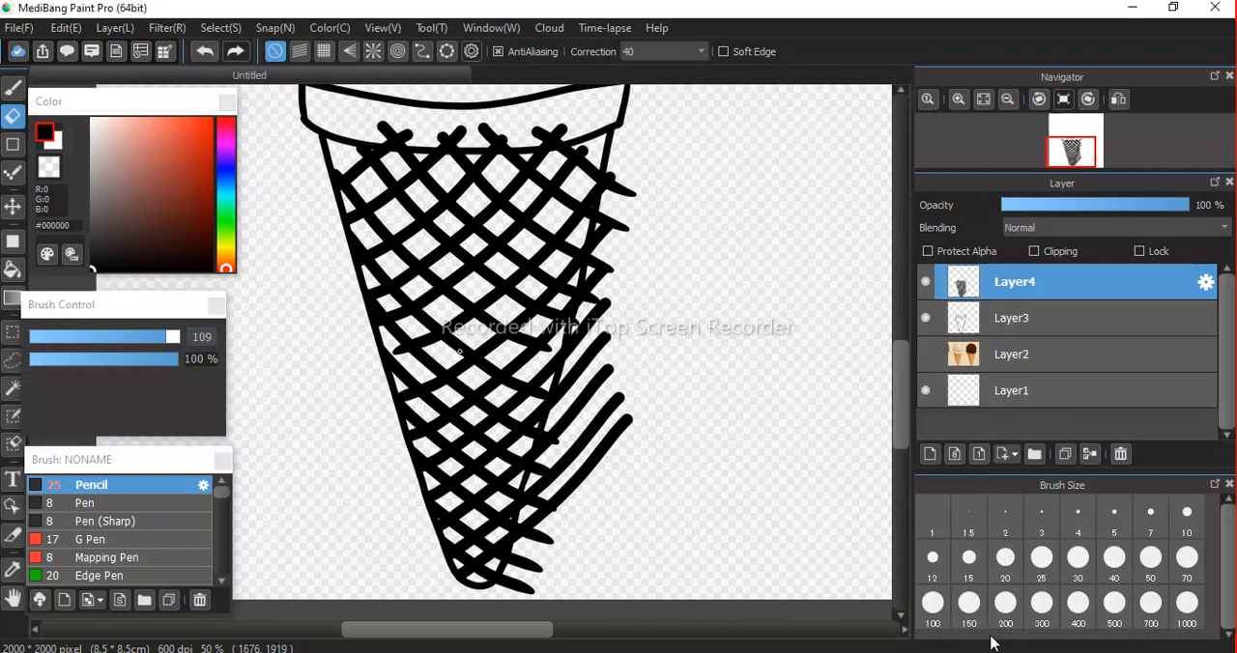
# Erase the lattice ends outside the cone's right edge down to the tip, undoing the last eraser stroke.
pyautogui.moveTo(631, 155)
pyautogui.mouseDown()
pyautogui.moveTo(582, 480)
pyautogui.moveTo(520, 606)
pyautogui.moveTo(553, 568)
pyautogui.moveTo(626, 396)
pyautogui.moveTo(622, 428)
pyautogui.moveTo(598, 396)
pyautogui.mouseUp()
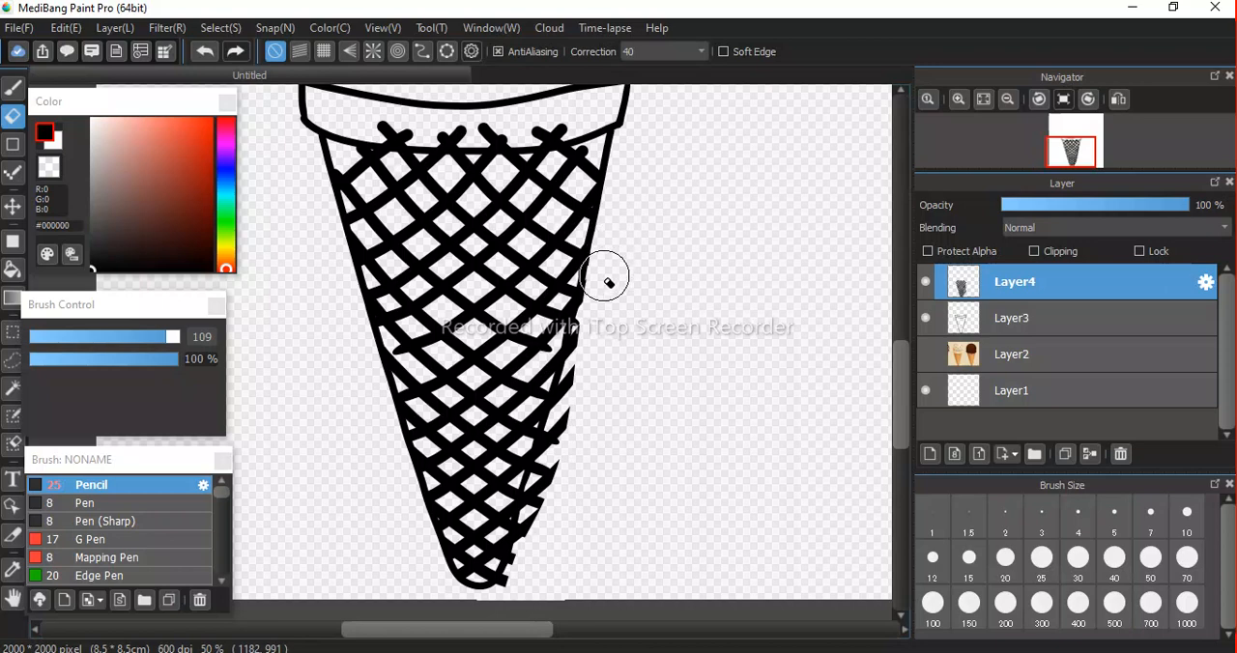
pyautogui.moveTo(599, 340)
pyautogui.mouseDown()
pyautogui.moveTo(546, 534)
pyautogui.moveTo(505, 612)
pyautogui.moveTo(566, 455)
pyautogui.mouseUp()
pyautogui.moveTo(588, 397)
pyautogui.mouseDown()
pyautogui.moveTo(525, 589)
pyautogui.moveTo(598, 318)
pyautogui.mouseUp()
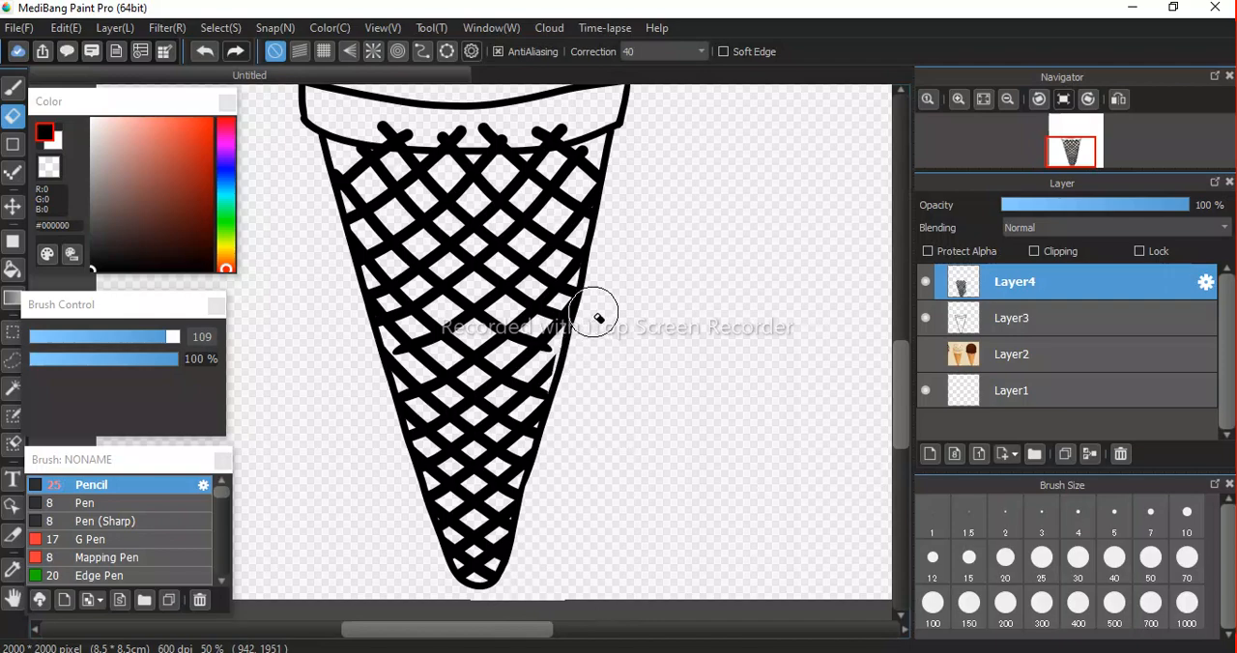
pyautogui.hotkey('ctrl', 'z')
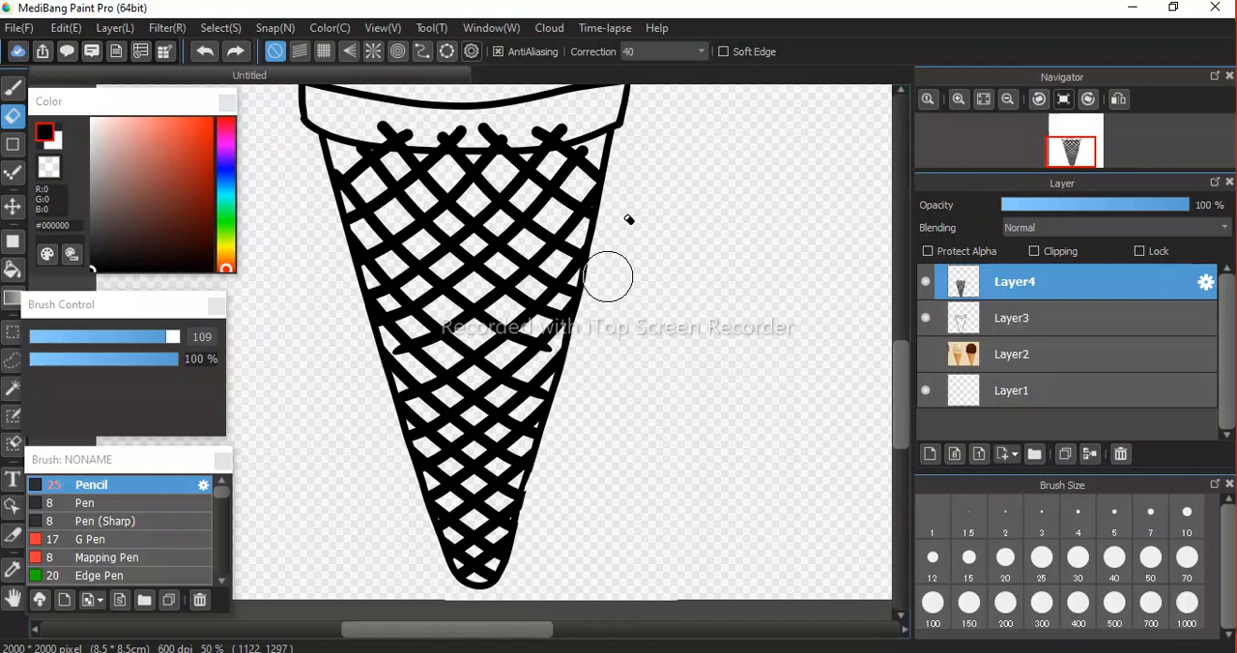
# Erase the lattice ends that stick up past the lower rim line into the cone's rim band.
pyautogui.scroll(1, 444, 235)
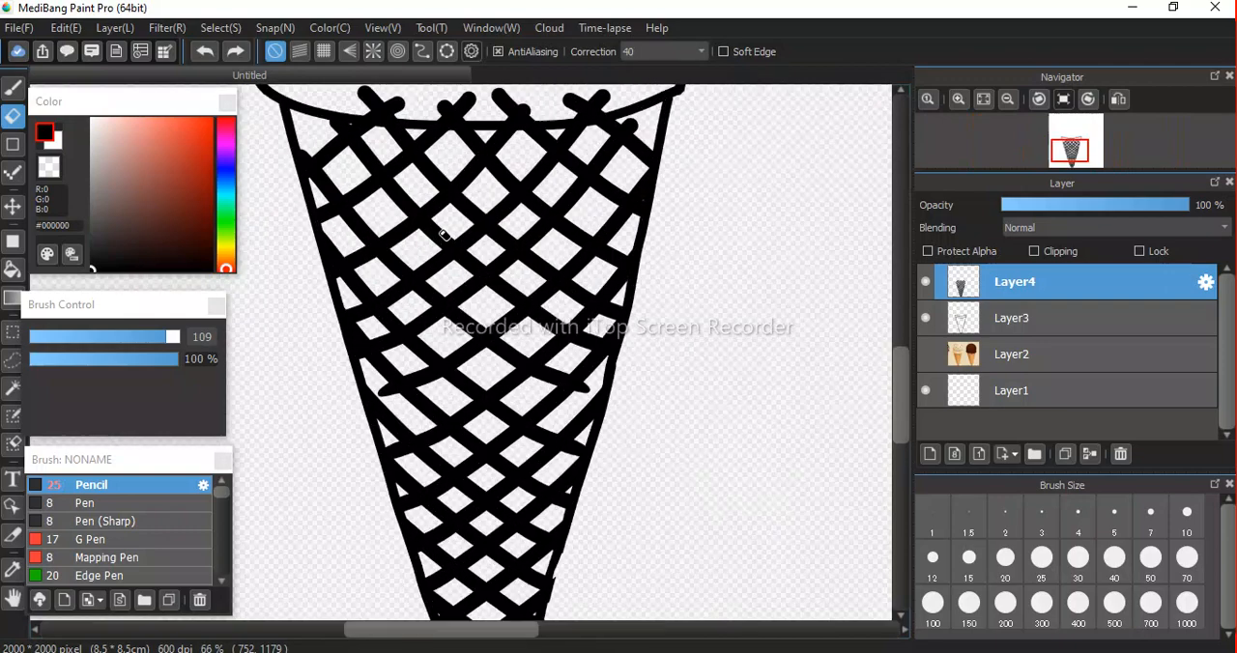
pyautogui.press('space')
pyautogui.moveTo(504, 324); pyautogui.dragTo(490, 503)
pyautogui.scroll(-6, 425, 391)
pyautogui.scroll(6, 426, 392)
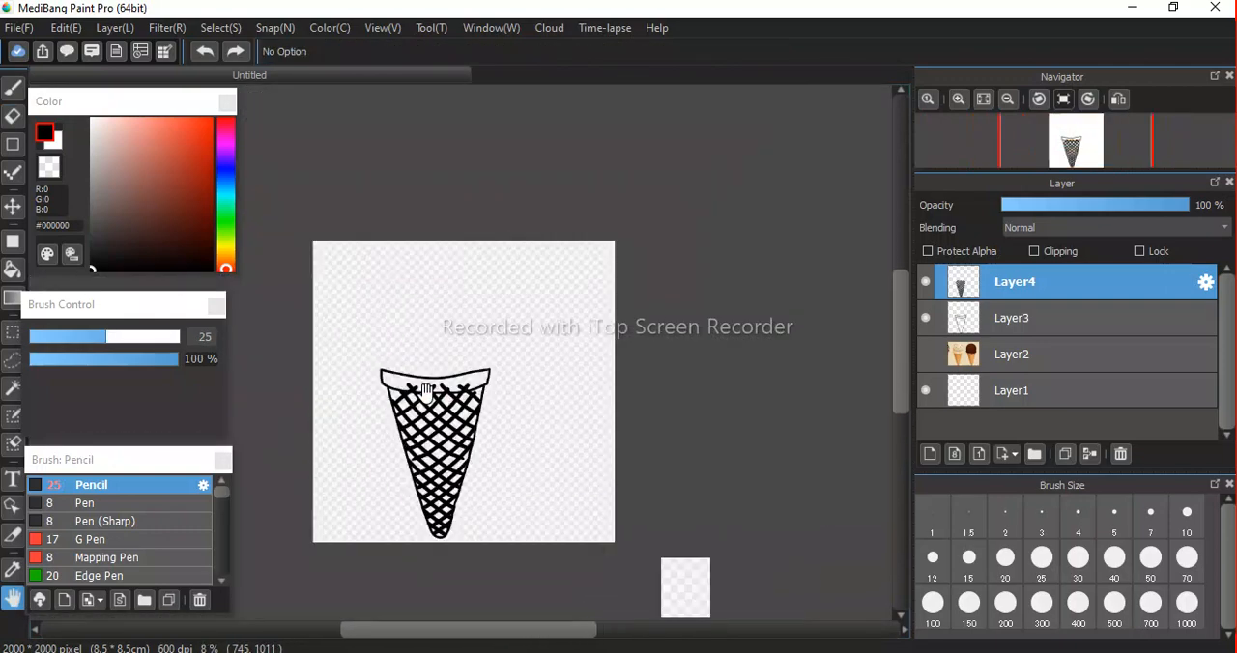
pyautogui.scroll(1, 425, 392)
pyautogui.scroll(1, 426, 392)
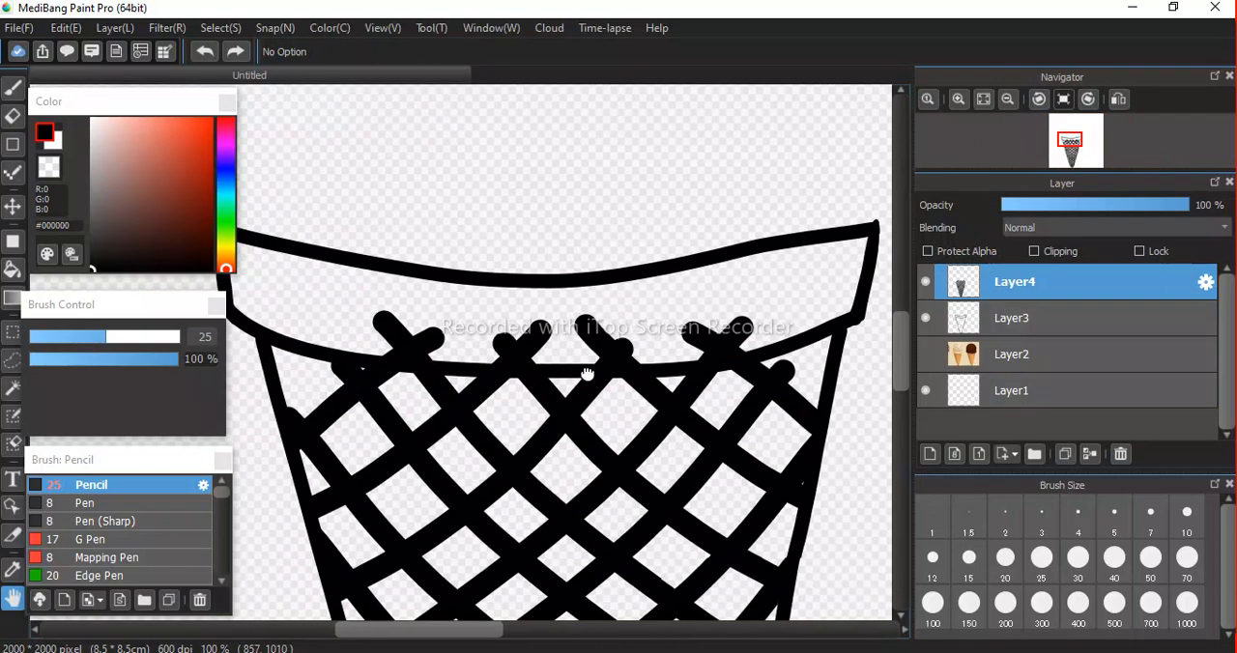
pyautogui.press('e')
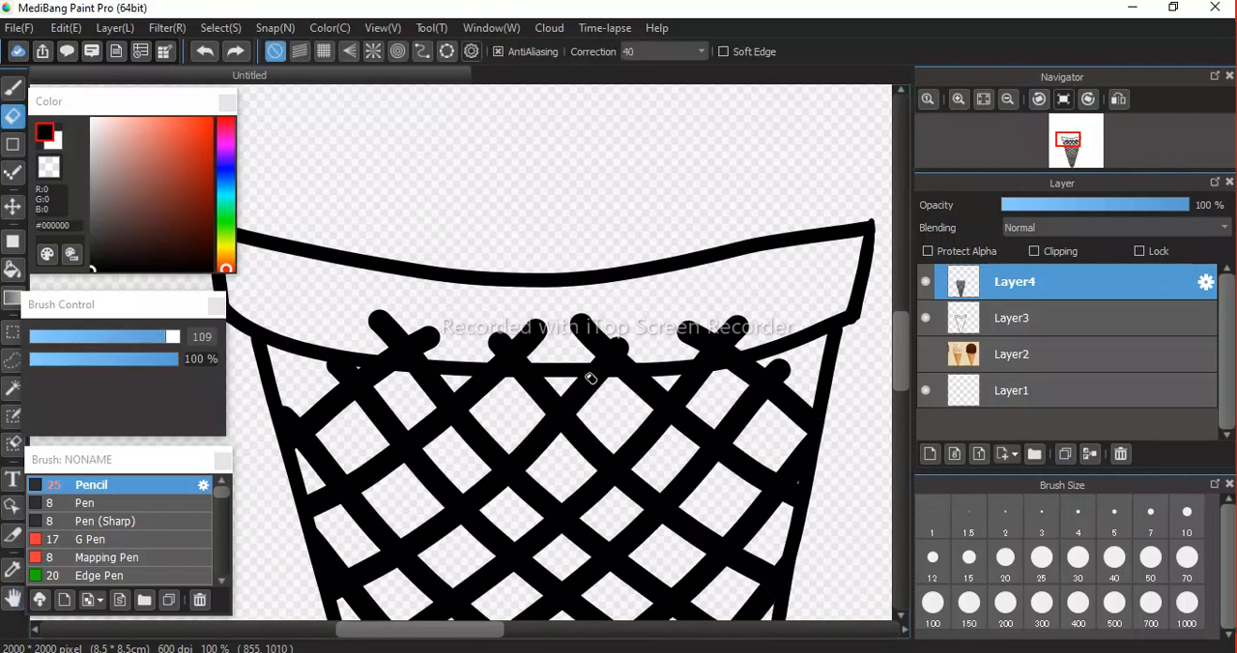
pyautogui.moveTo(415, 290)
pyautogui.mouseDown()
pyautogui.moveTo(356, 284)
pyautogui.moveTo(422, 305)
pyautogui.moveTo(563, 310)
pyautogui.moveTo(721, 298)
pyautogui.moveTo(795, 290)
pyautogui.mouseUp()
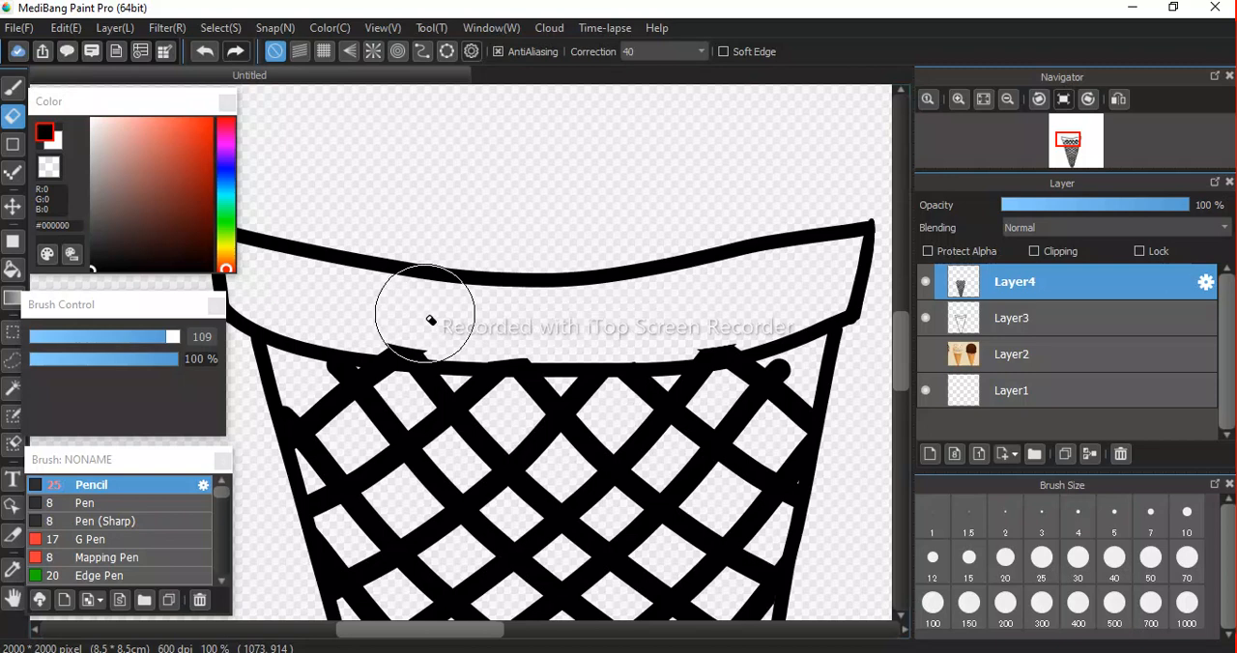
pyautogui.moveTo(367, 308); pyautogui.dragTo(473, 316)
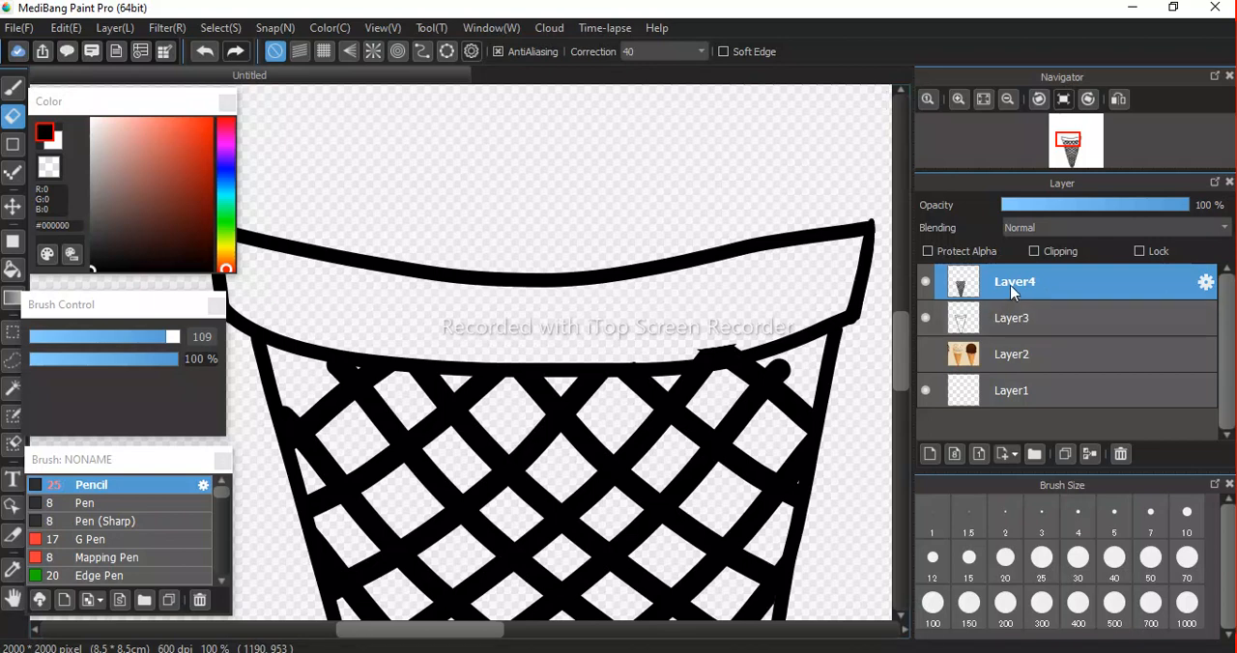
pyautogui.moveTo(748, 299); pyautogui.dragTo(662, 317)
# Rename Layer4, which holds the waffle lattice, as "cone lines".
pyautogui.doubleClick(1015, 281)
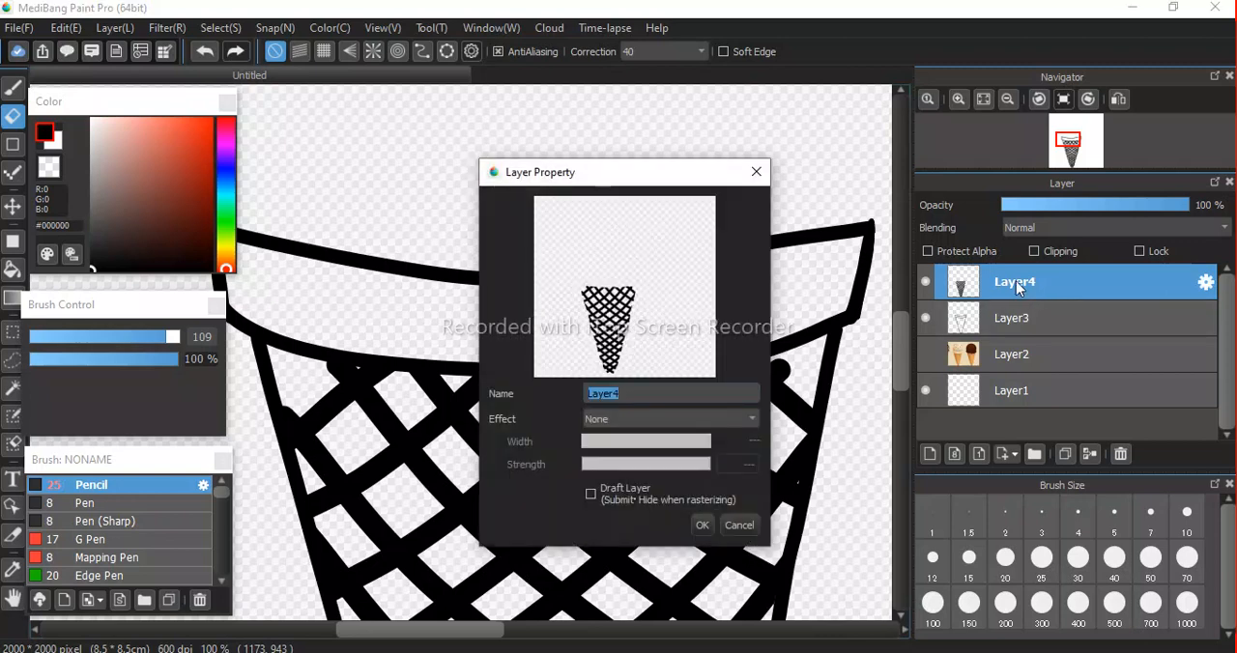
pyautogui.write('one l')
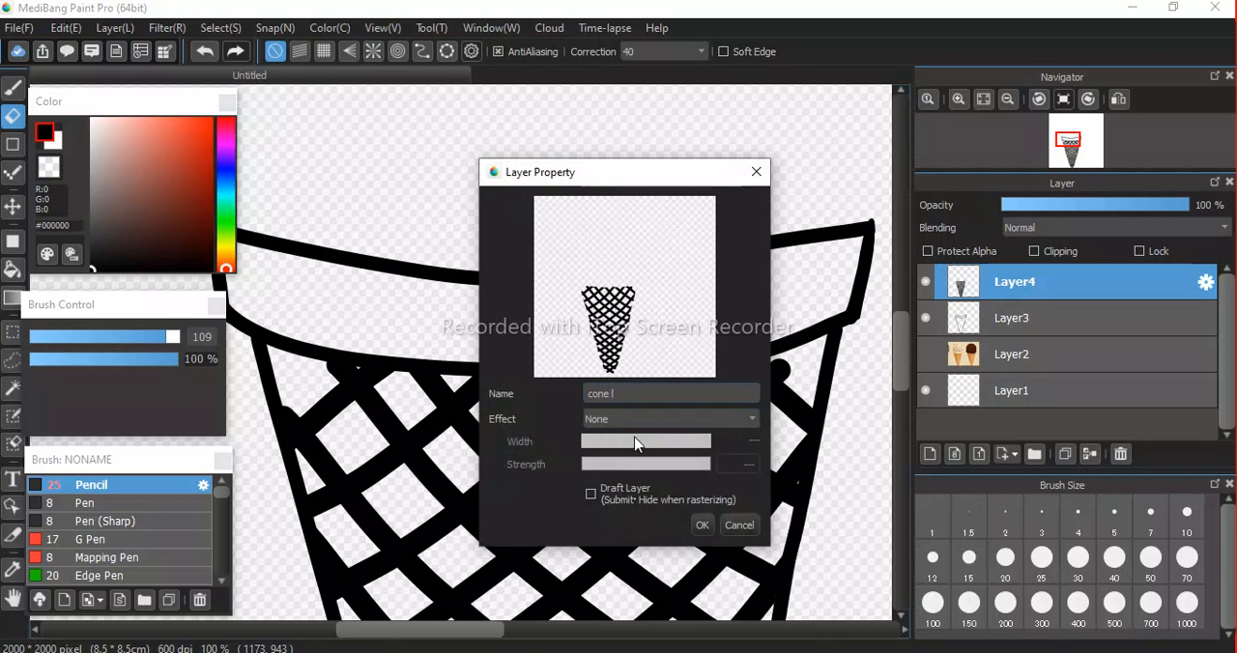
pyautogui.write('one lines')
pyautogui.press('Return')
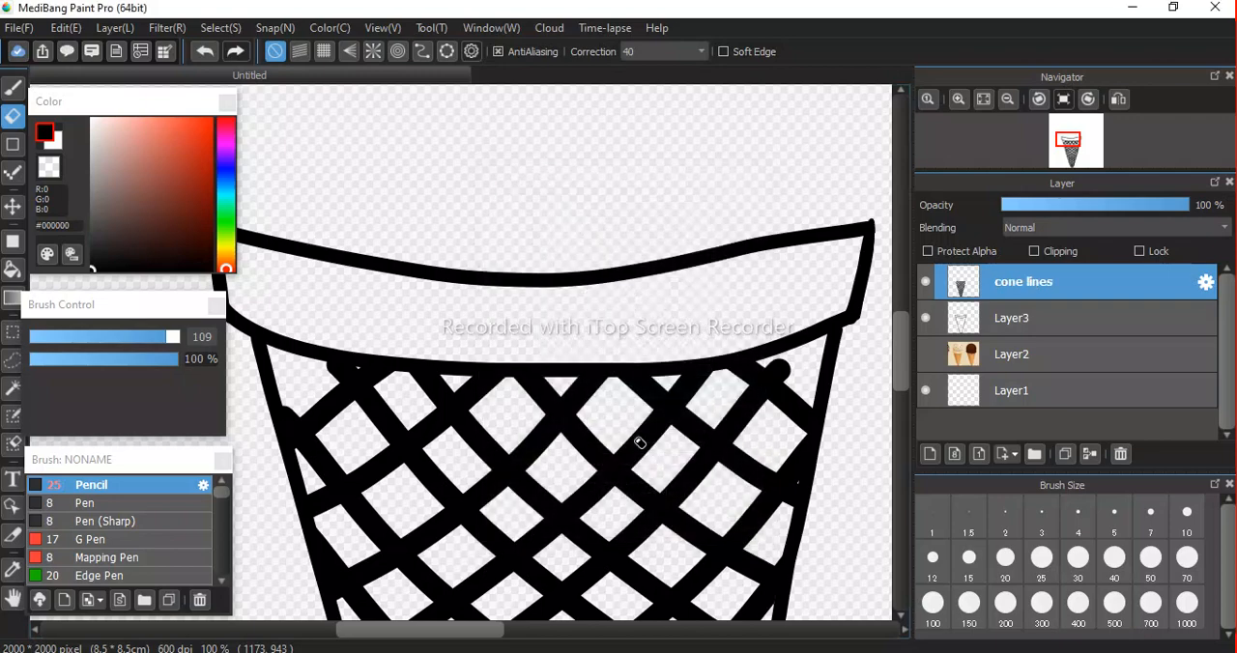
# Rename Layer3, which holds the cone and rim outline, as "cone back part".
pyautogui.click(1029, 319)
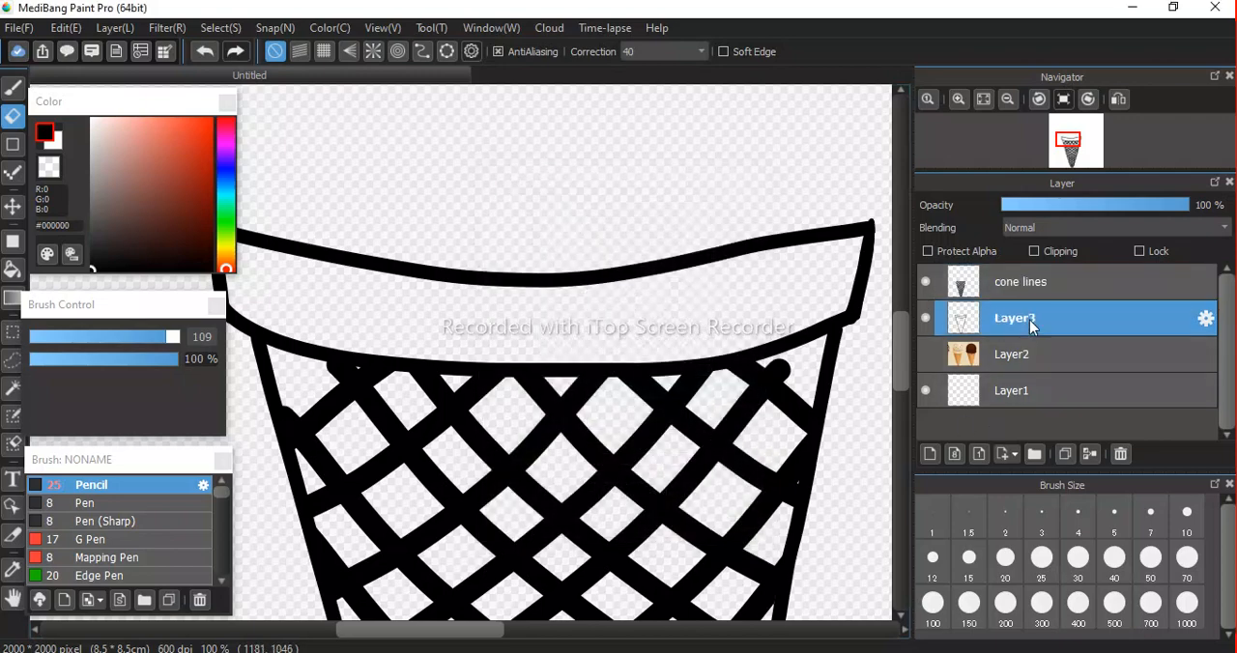
pyautogui.doubleClick(1029, 320)
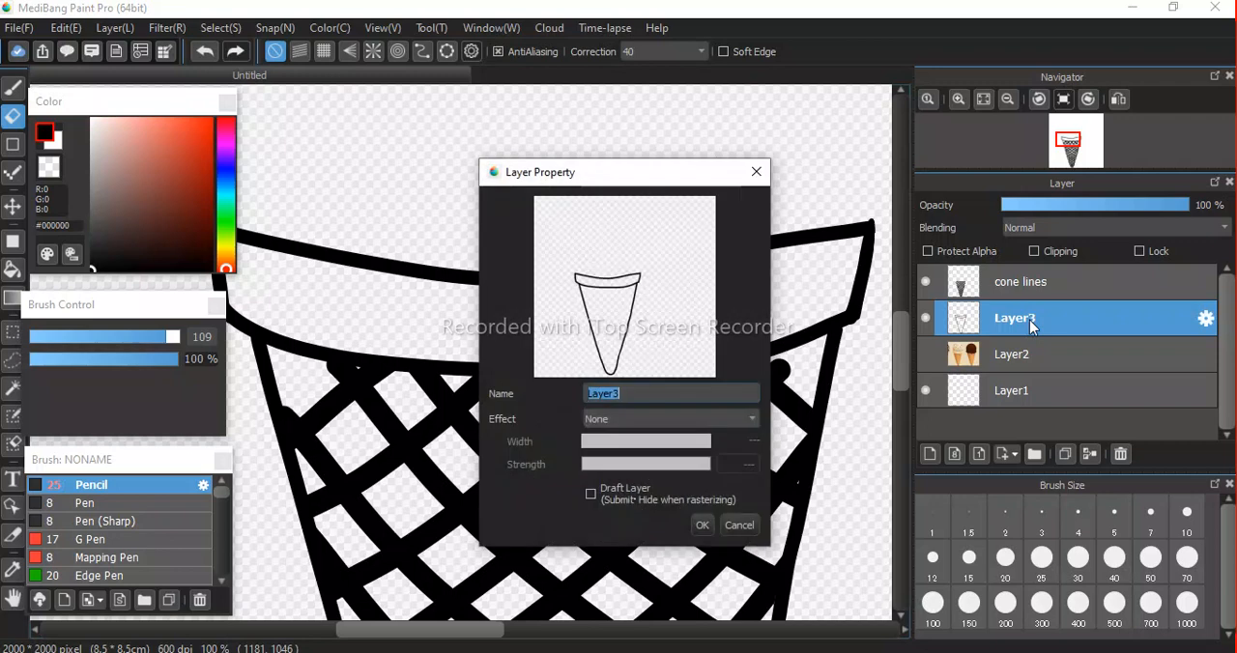
pyautogui.write('cone back part')
pyautogui.press('Return')
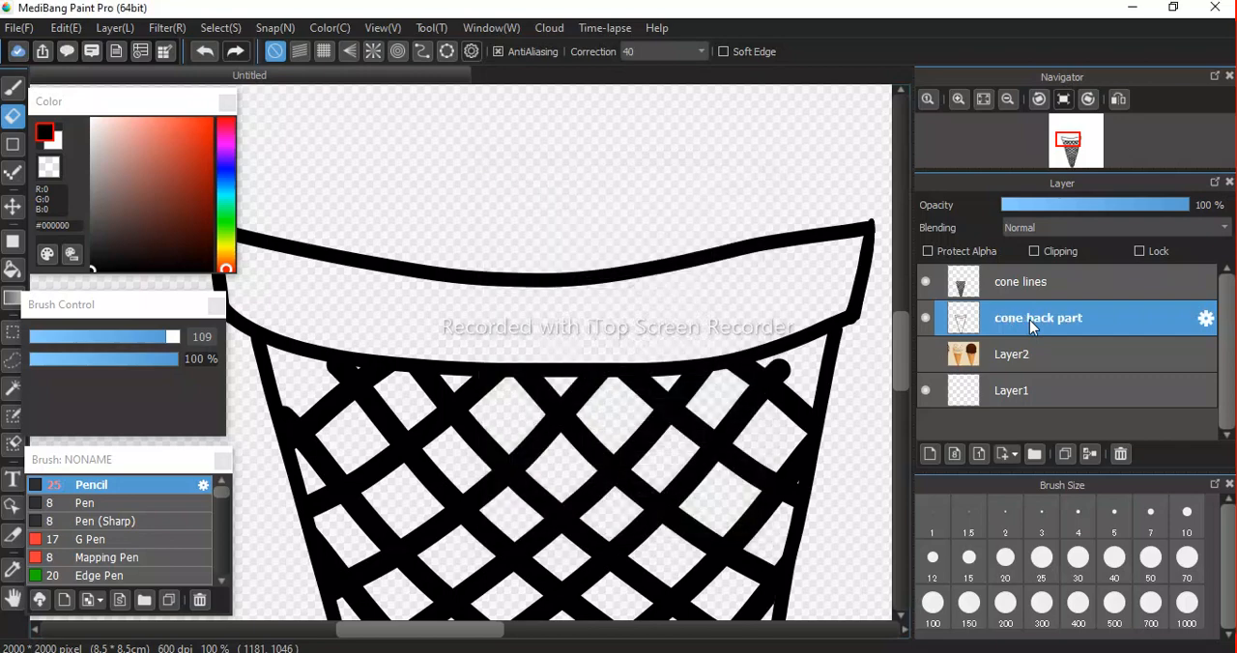
# Rename Layer2, which holds the reference photo, as "real image".
pyautogui.doubleClick(1024, 357)
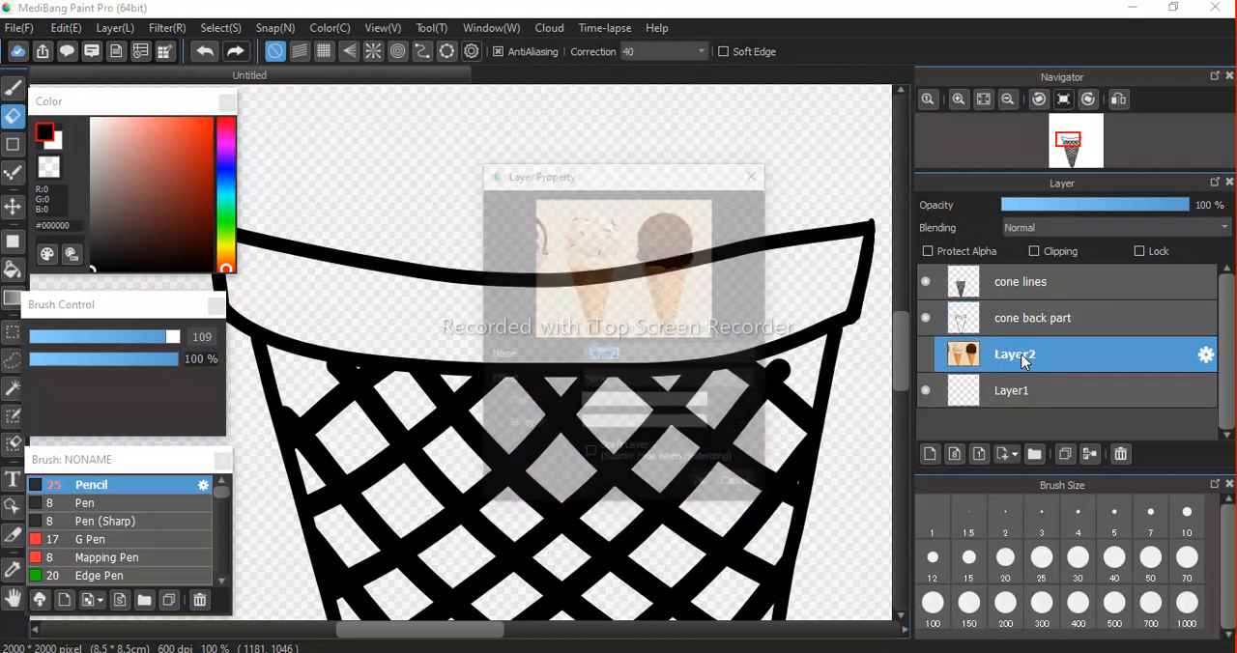
pyautogui.write('real image')
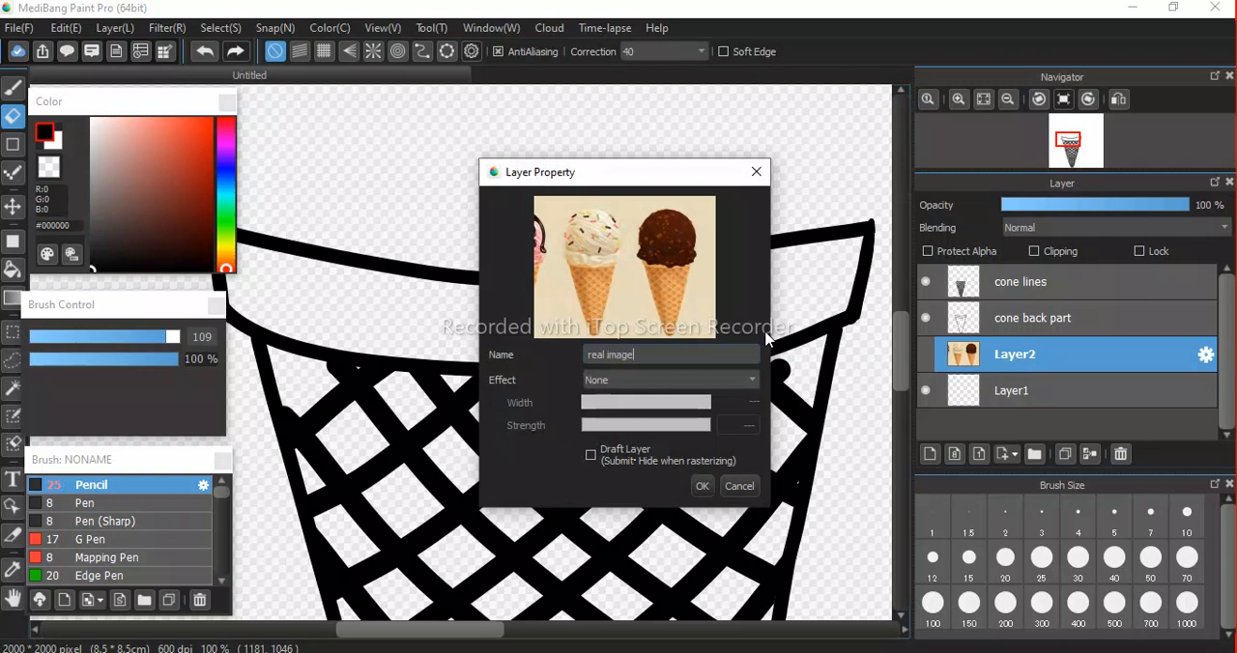
pyautogui.press('Return')
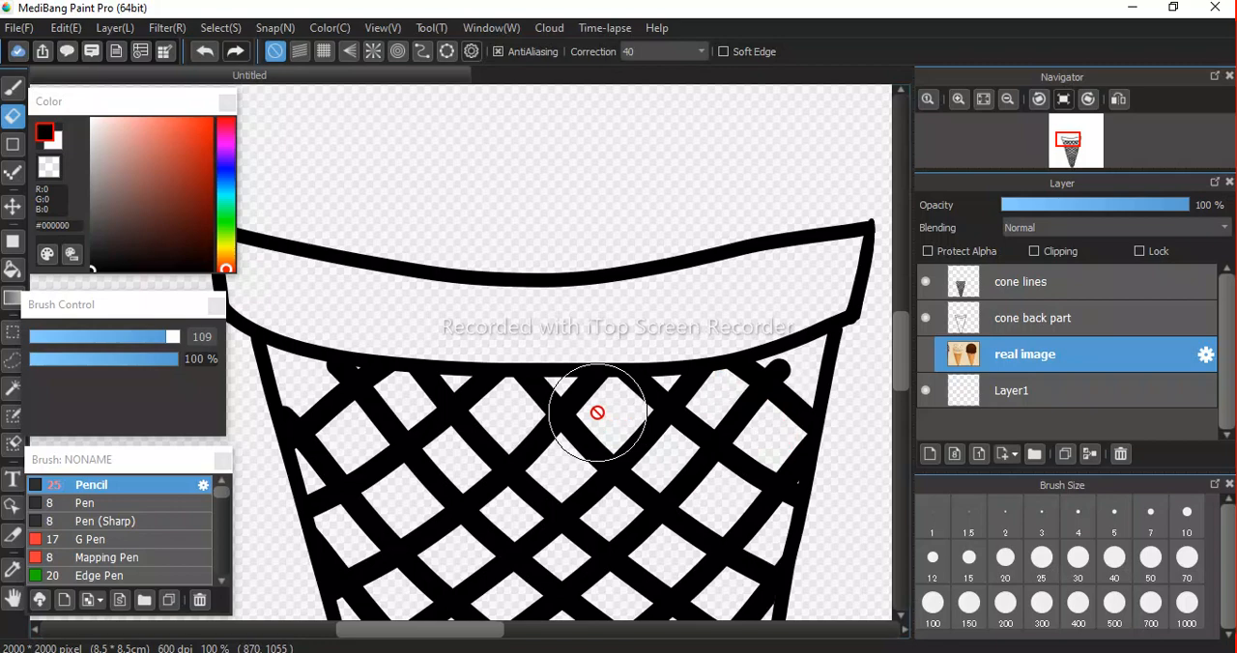
# Go through the renamed layers, ending on cone lines, and look over the whole cone from rim to tip.
pyautogui.scroll(-6, 481, 413)
pyautogui.scroll(2, 482, 413)
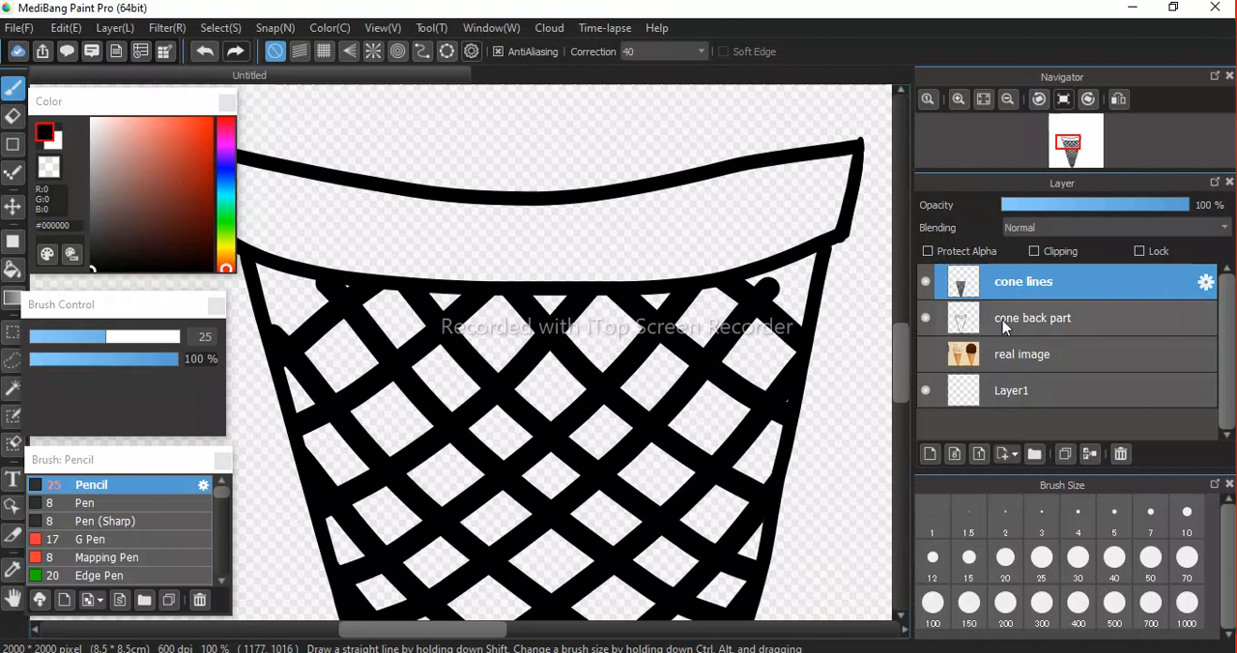
pyautogui.click(1030, 329)
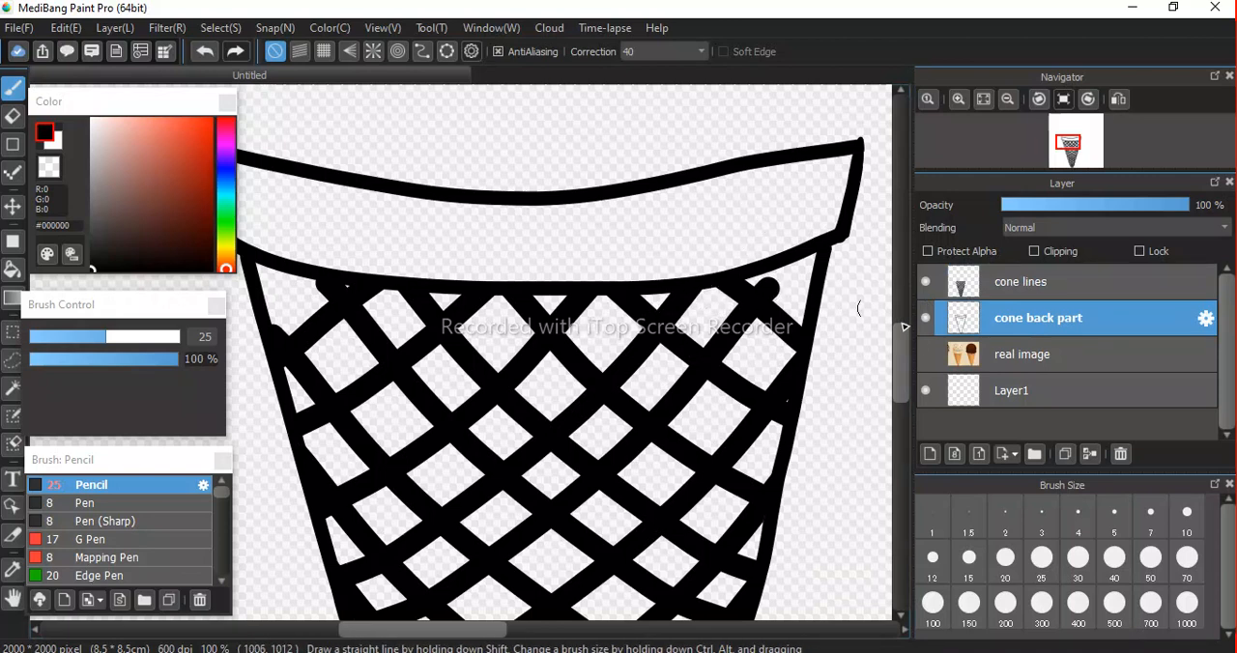
pyautogui.click(1055, 290)
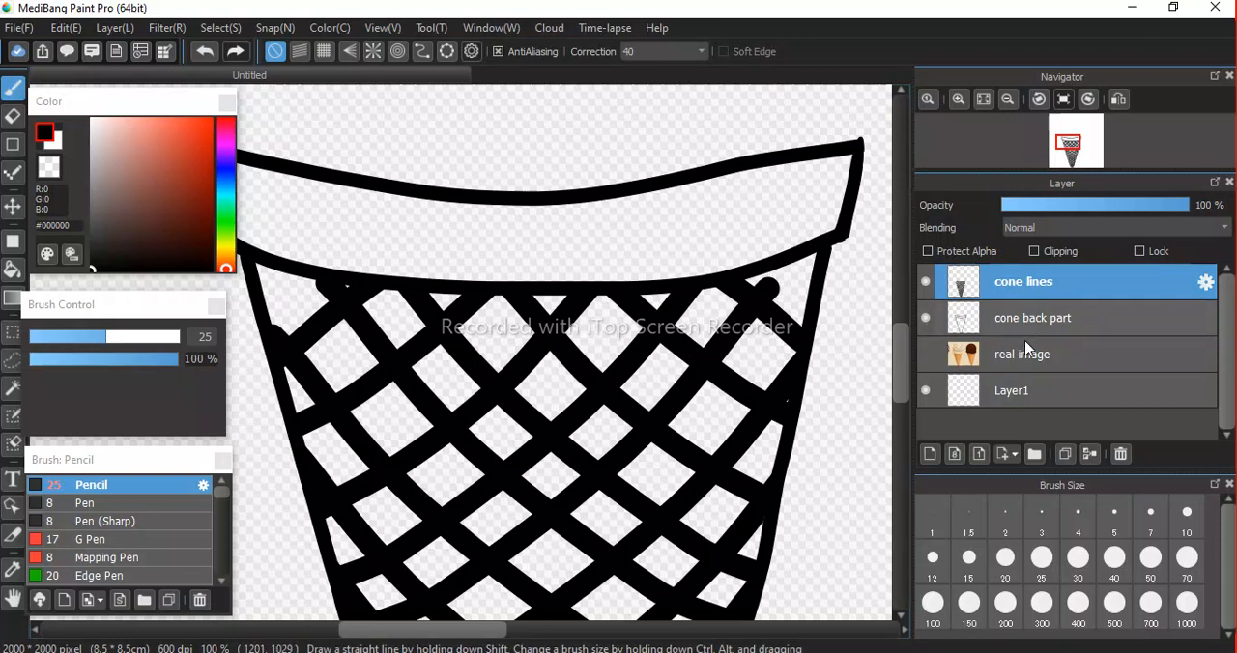
pyautogui.click(1024, 368)
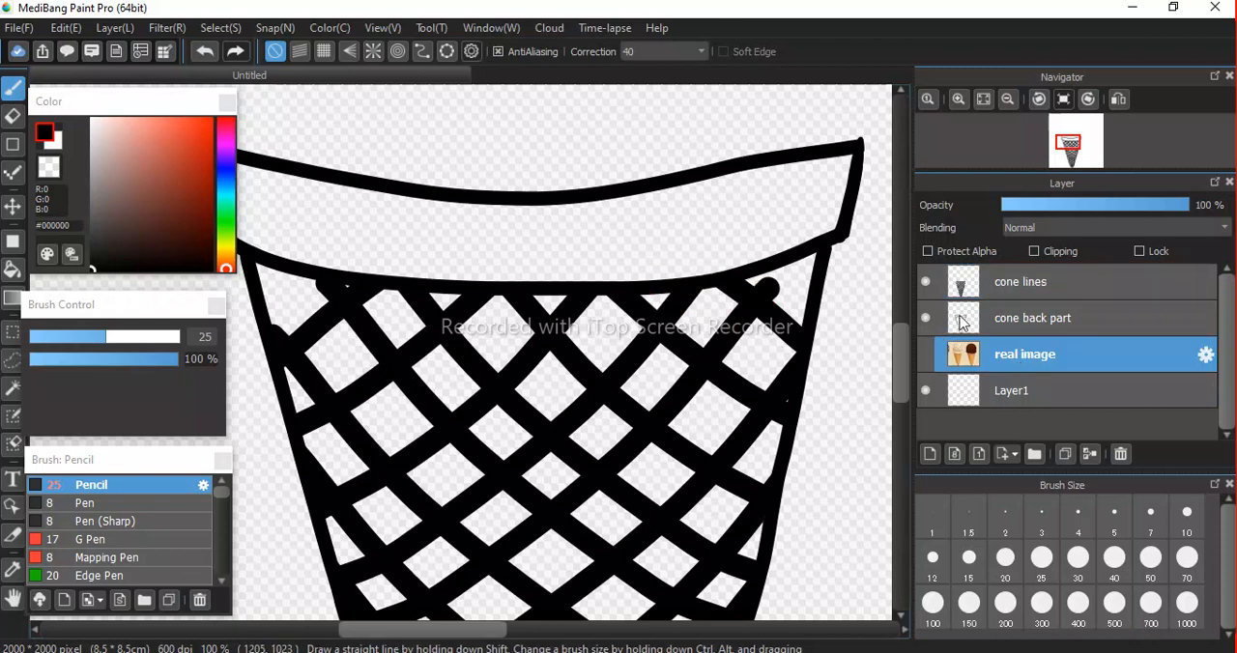
pyautogui.click(1058, 284)
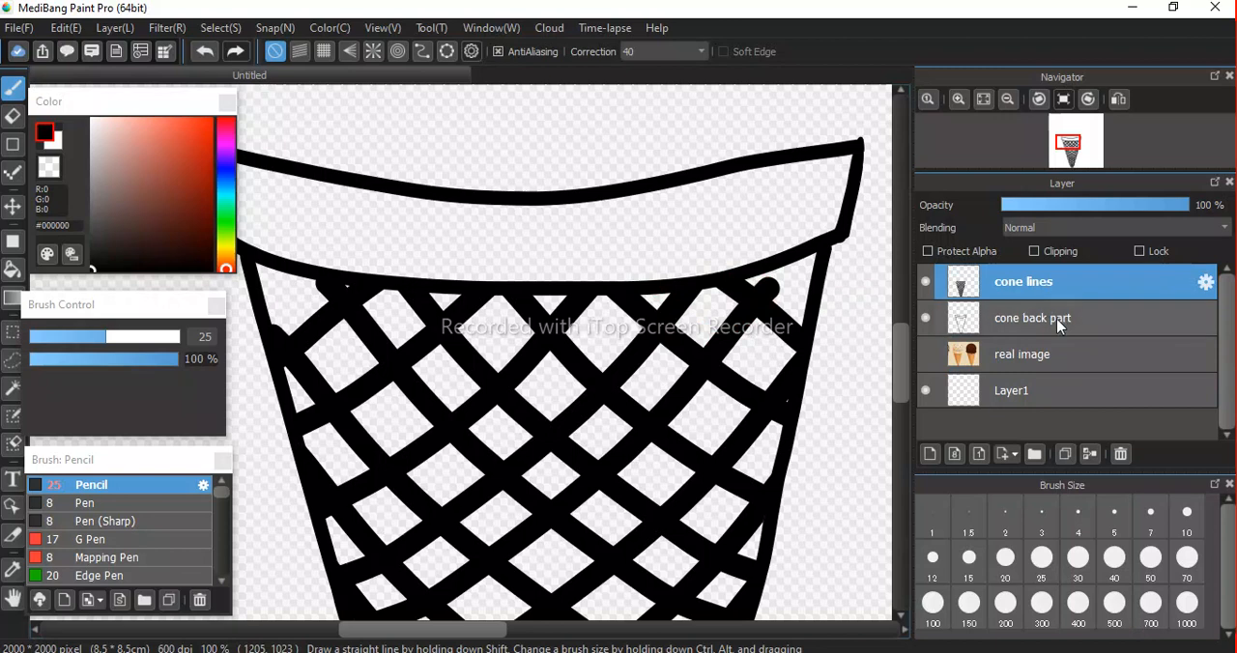
pyautogui.click(1058, 326)
pyautogui.click(1049, 288)
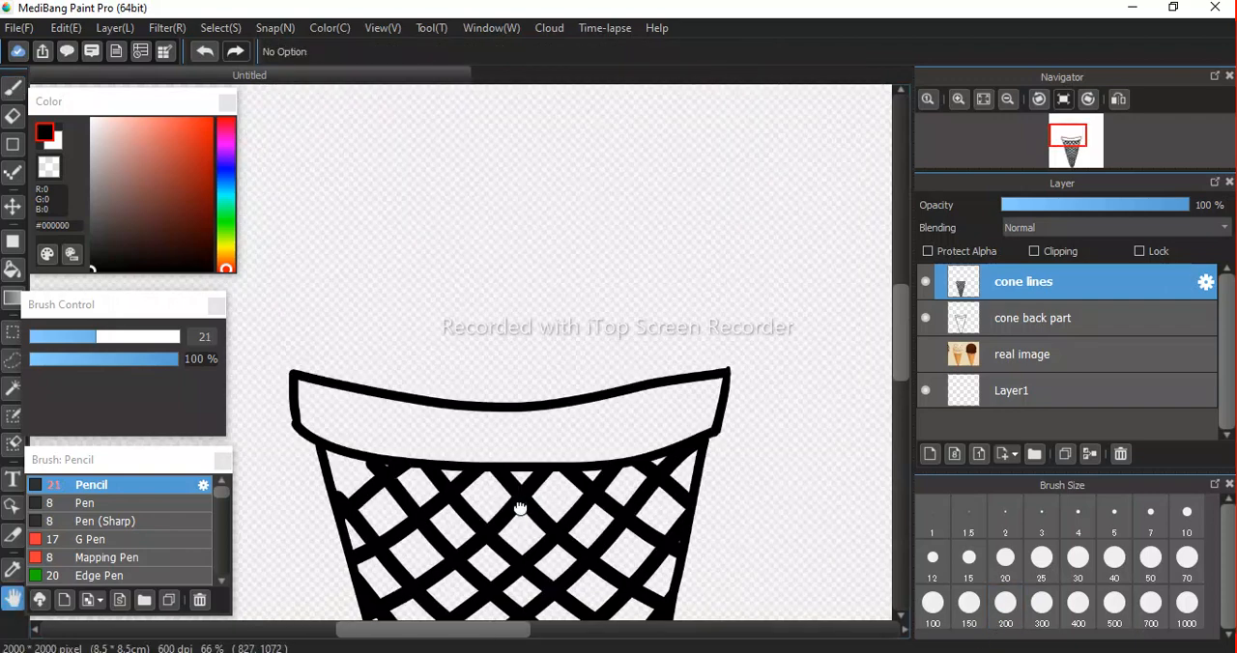
pyautogui.moveTo(520, 509)
pyautogui.mouseDown()
pyautogui.moveTo(544, 338)
pyautogui.moveTo(537, 222)
pyautogui.mouseUp()
pyautogui.moveTo(544, 390); pyautogui.dragTo(525, 224)
pyautogui.moveTo(523, 415)
pyautogui.mouseDown()
pyautogui.moveTo(525, 258)
pyautogui.moveTo(519, 509)
pyautogui.mouseUp()
pyautogui.moveTo(525, 281)
pyautogui.mouseDown()
pyautogui.moveTo(538, 453)
pyautogui.moveTo(544, 287)
pyautogui.mouseUp()
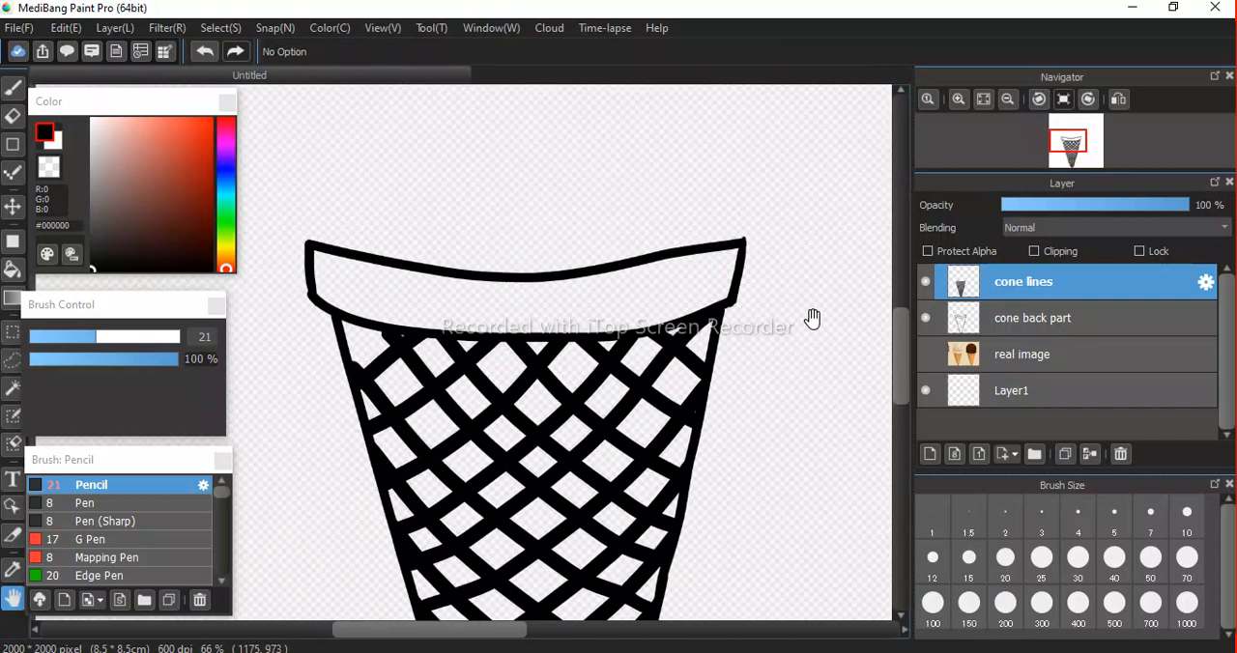
# Show the real image layer and hide the cone back part and cone lines layers to expose the ice cream scoop.
pyautogui.click(924, 355)
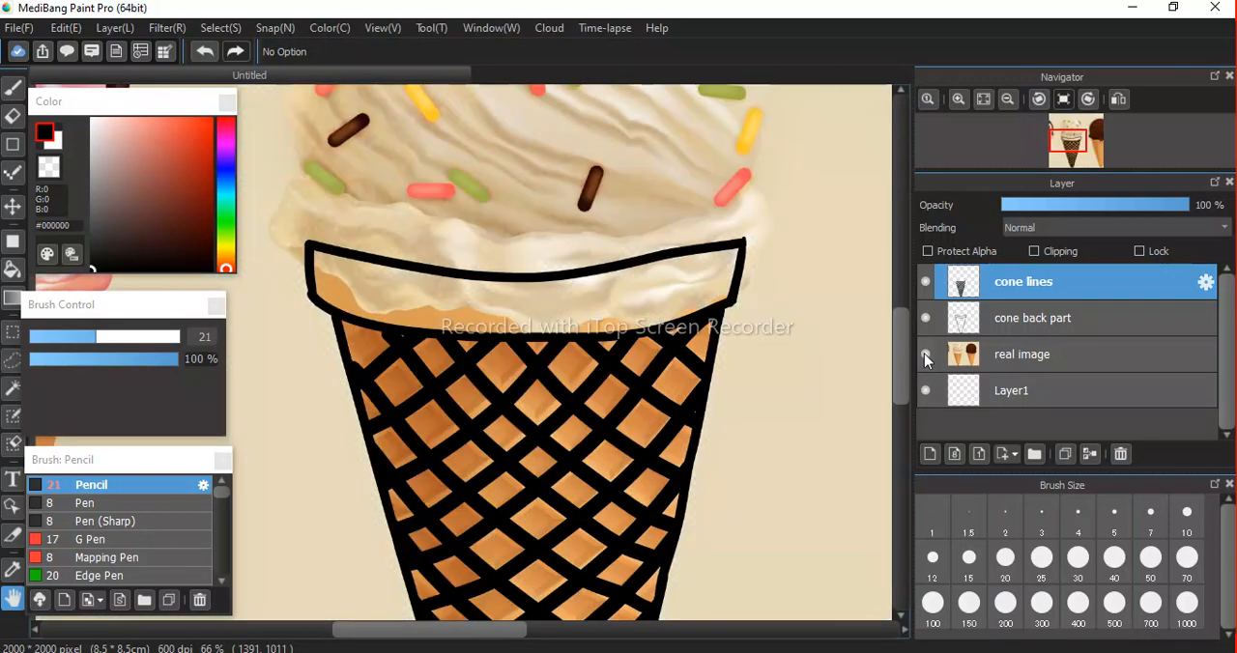
pyautogui.moveTo(544, 257); pyautogui.dragTo(554, 471)
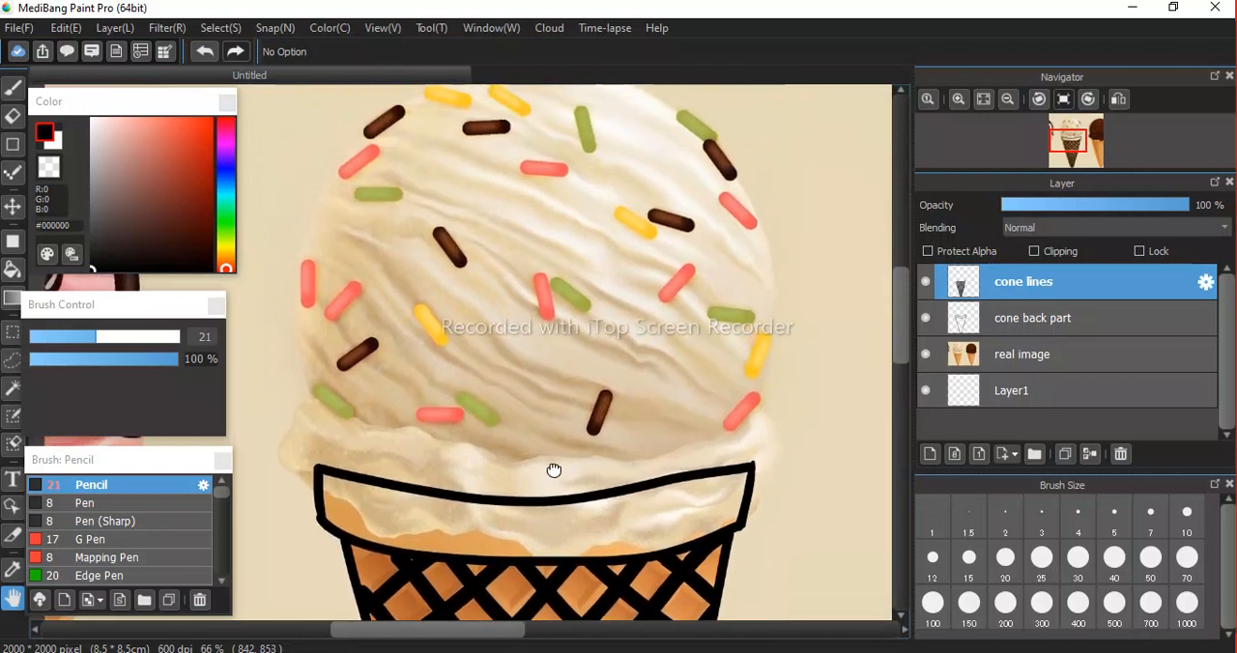
pyautogui.click(925, 319)
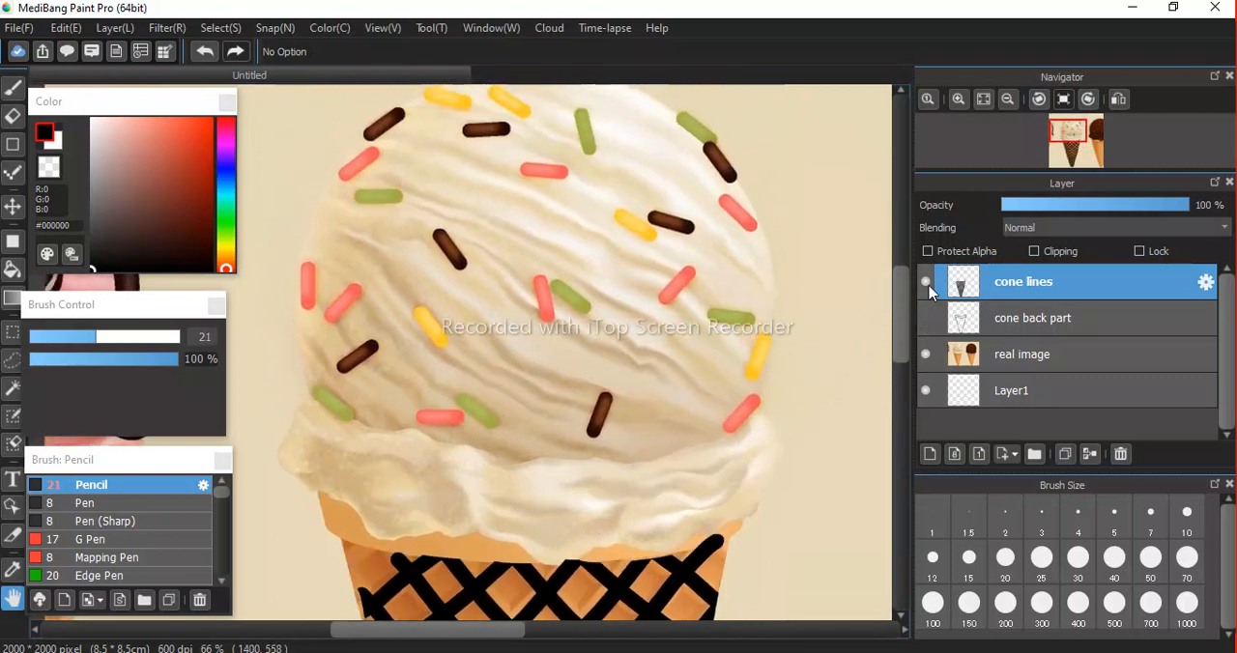
pyautogui.click(927, 281)
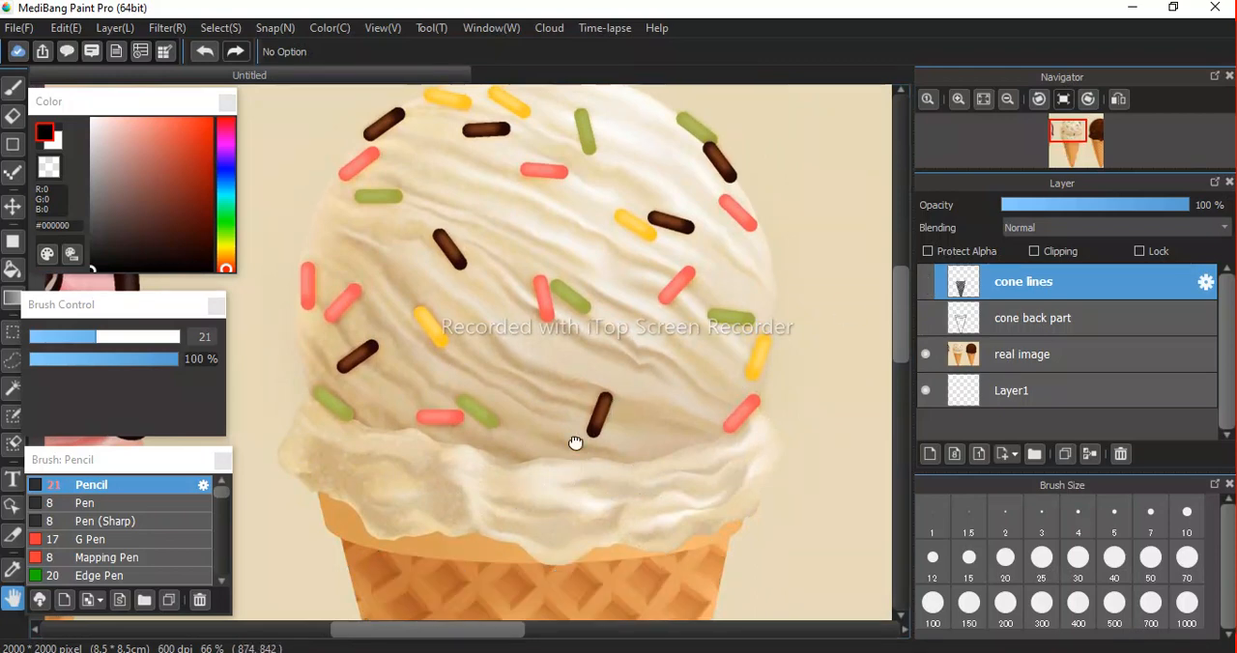
# Compare the cone lines and cone back part layers with the reference photo by showing and hiding each in turn.
pyautogui.moveTo(577, 441); pyautogui.dragTo(586, 305)
pyautogui.scroll(-2, 583, 319)
pyautogui.scroll(4, 576, 381)
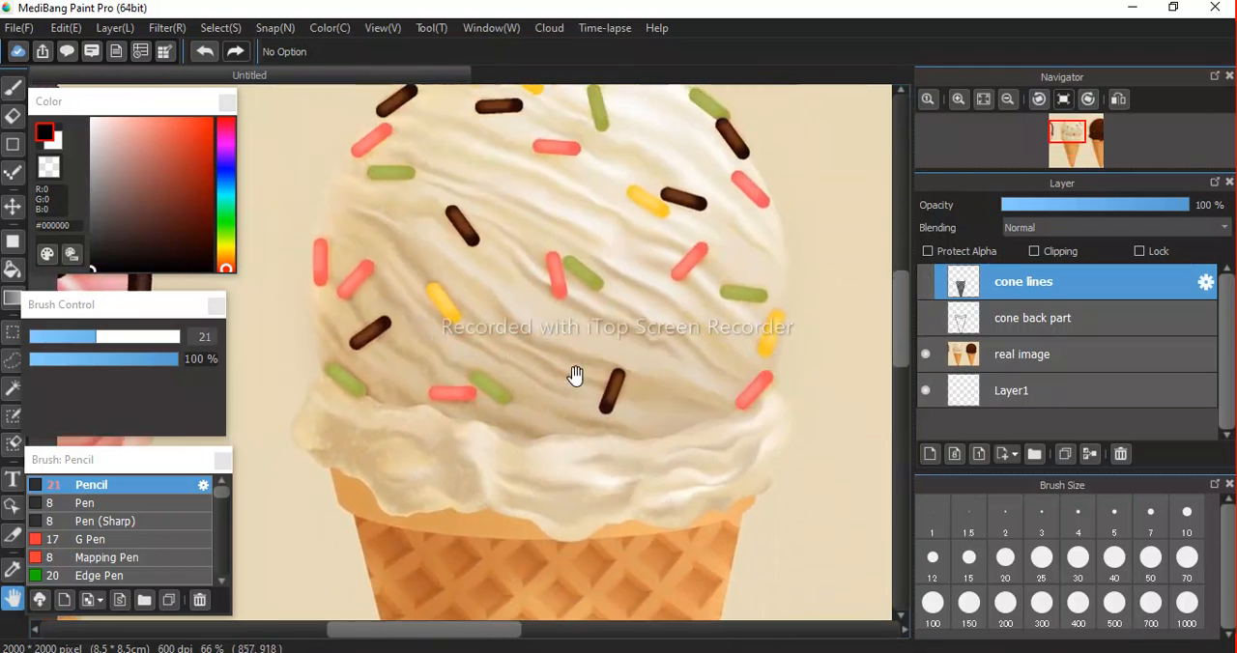
pyautogui.click(927, 280)
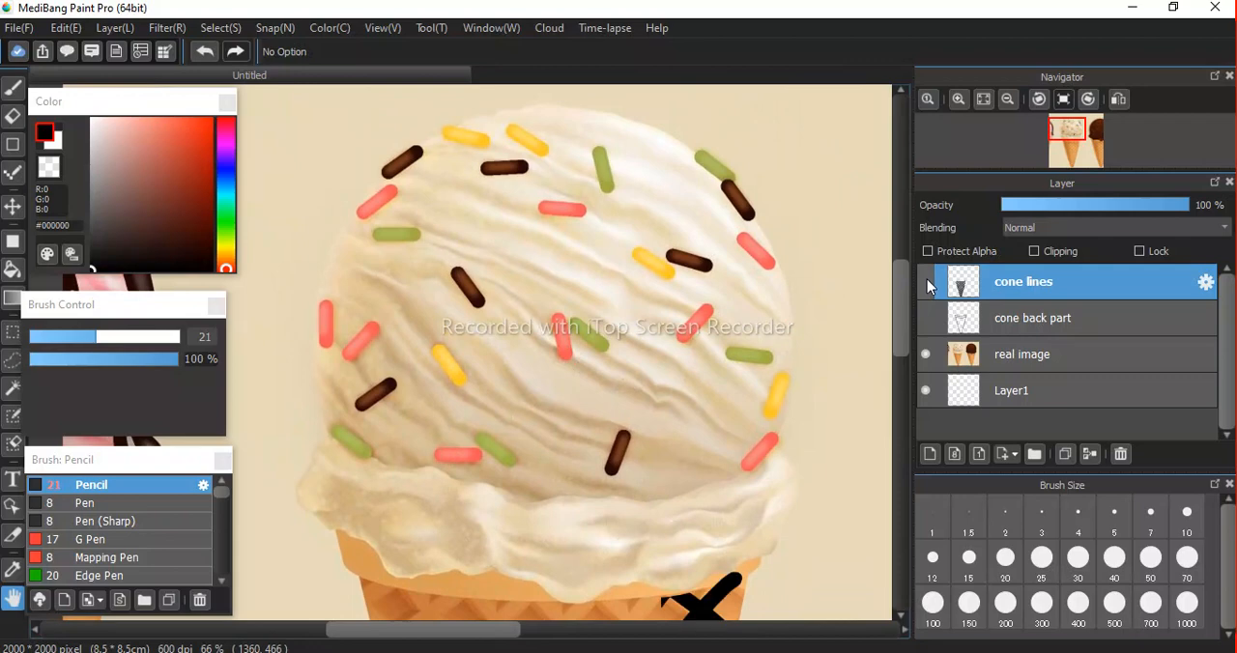
pyautogui.click(927, 279)
pyautogui.click(927, 279)
pyautogui.click(926, 280)
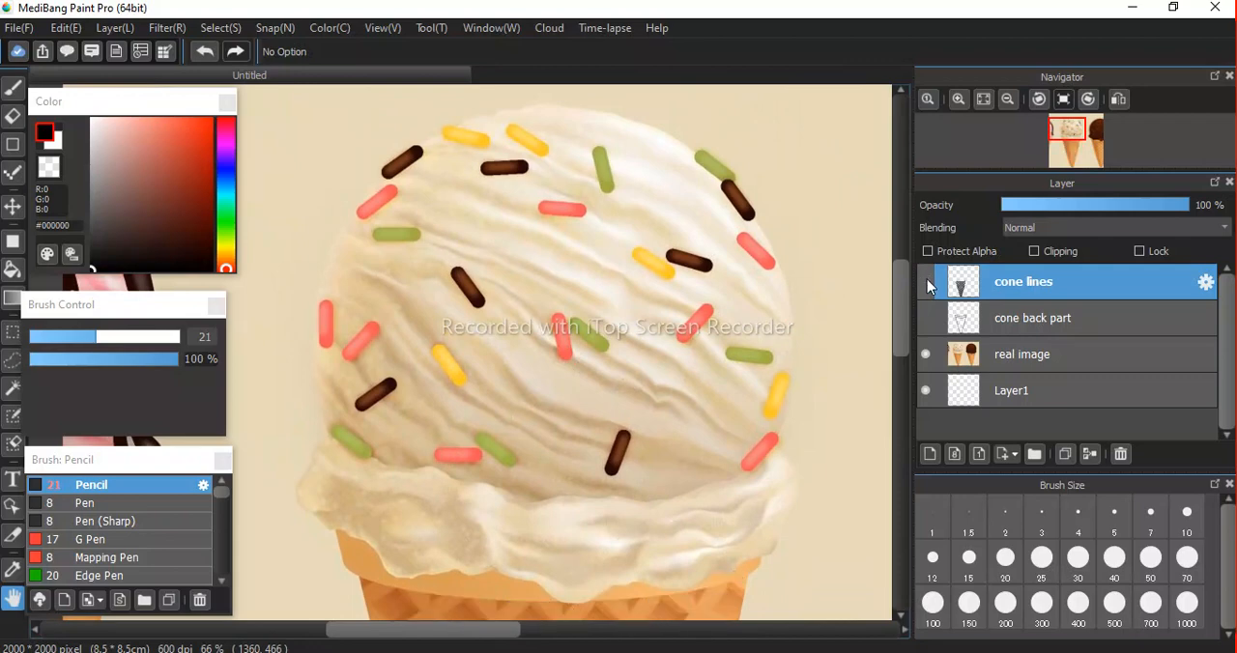
pyautogui.click(925, 319)
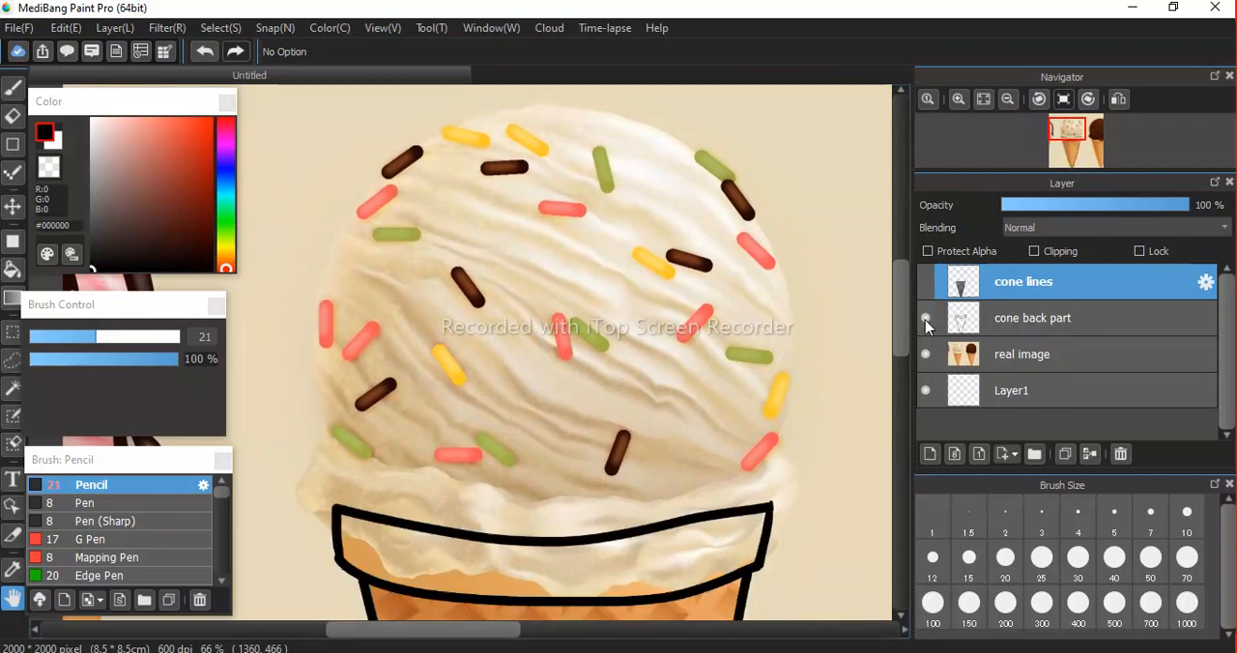
pyautogui.click(925, 319)
pyautogui.click(925, 320)
pyautogui.click(924, 320)
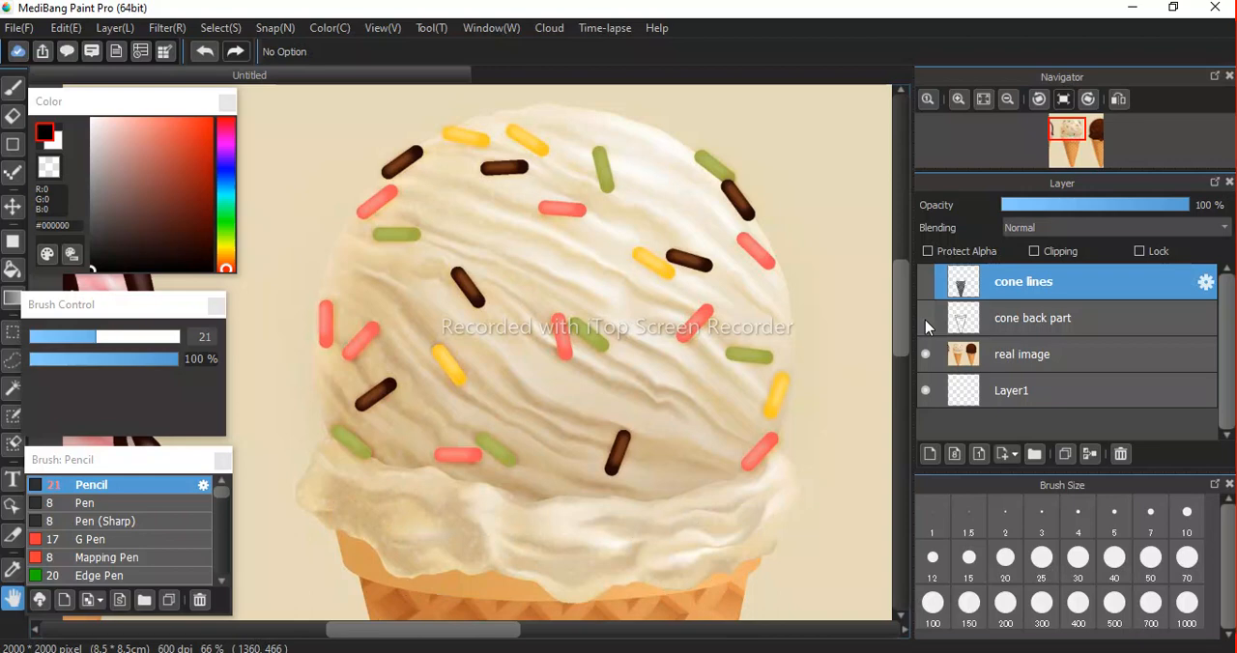
# Add a new layer and trace the scoop's lower-left bulge in black with the 21 px Pencil.
pyautogui.click(929, 454)
pyautogui.moveTo(619, 425)
pyautogui.mouseDown()
pyautogui.moveTo(584, 334)
pyautogui.moveTo(599, 428)
pyautogui.mouseUp()
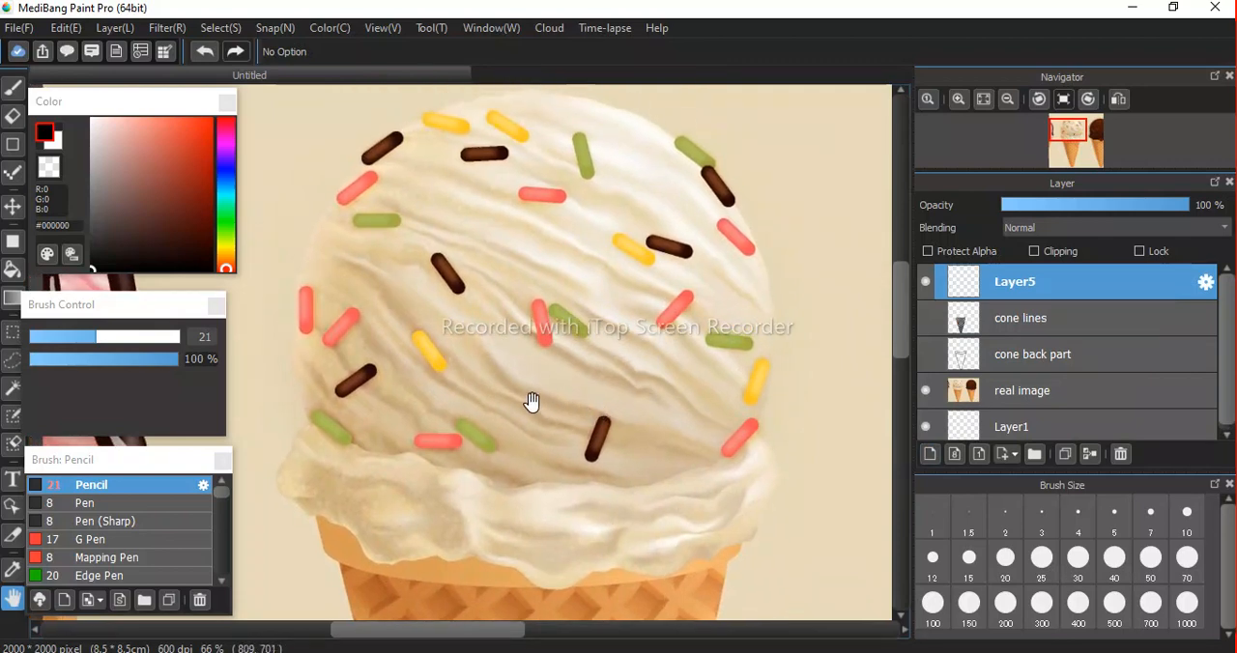
pyautogui.press('b')
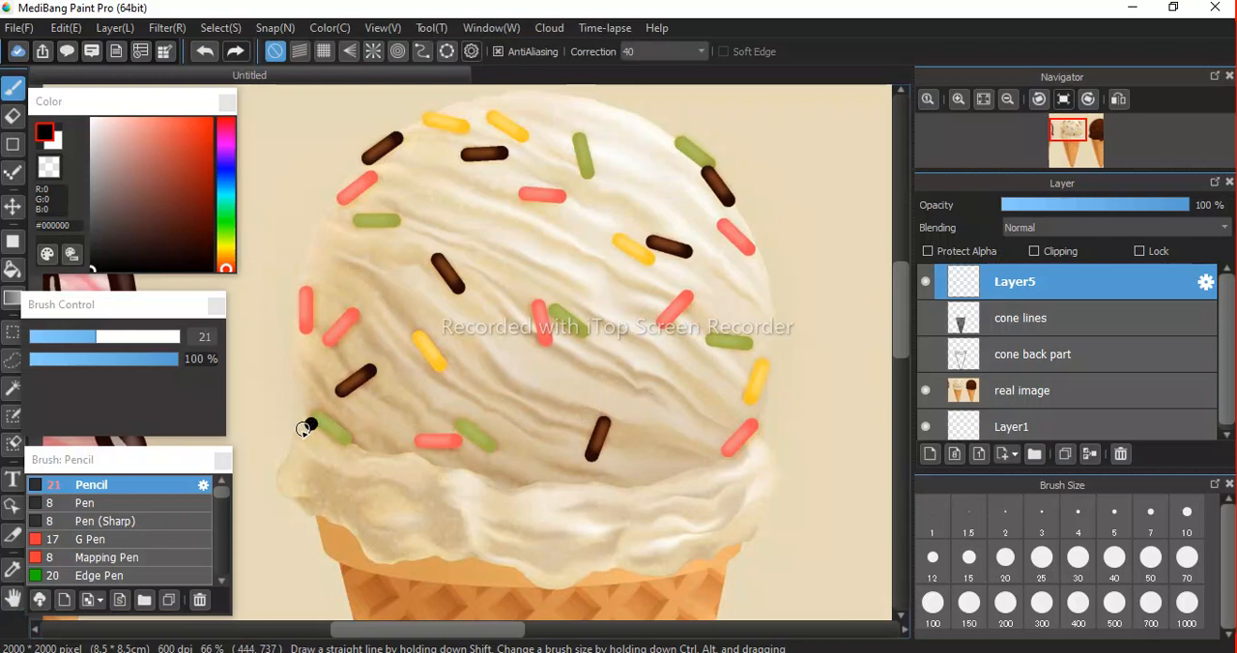
pyautogui.moveTo(292, 453)
pyautogui.mouseDown()
pyautogui.moveTo(277, 488)
pyautogui.moveTo(301, 502)
pyautogui.mouseUp()
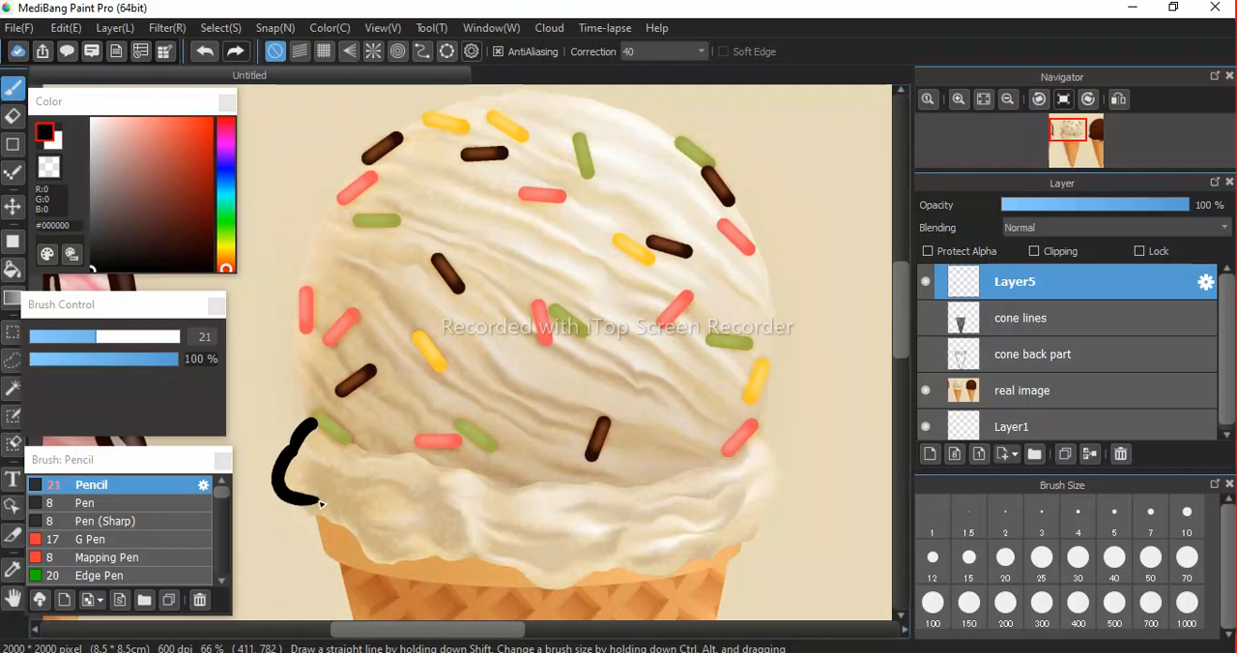
# Trace the scoop's wavy lower edge from the left bulge around to the right bulge, undoing and redrawing uneven strokes.
pyautogui.moveTo(320, 528)
pyautogui.mouseDown()
pyautogui.moveTo(338, 523)
pyautogui.moveTo(357, 558)
pyautogui.moveTo(381, 566)
pyautogui.moveTo(492, 555)
pyautogui.moveTo(569, 595)
pyautogui.moveTo(630, 573)
pyautogui.moveTo(678, 577)
pyautogui.moveTo(776, 527)
pyautogui.moveTo(767, 433)
pyautogui.mouseUp()
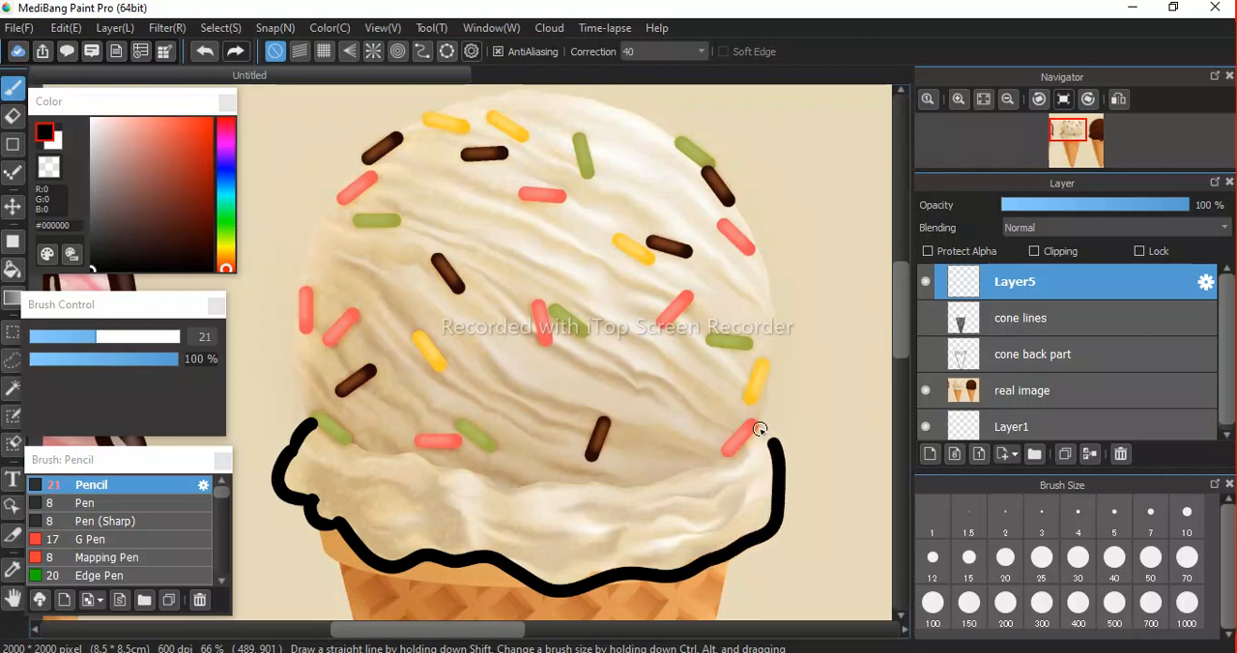
pyautogui.hotkey('ctrl', 'z')
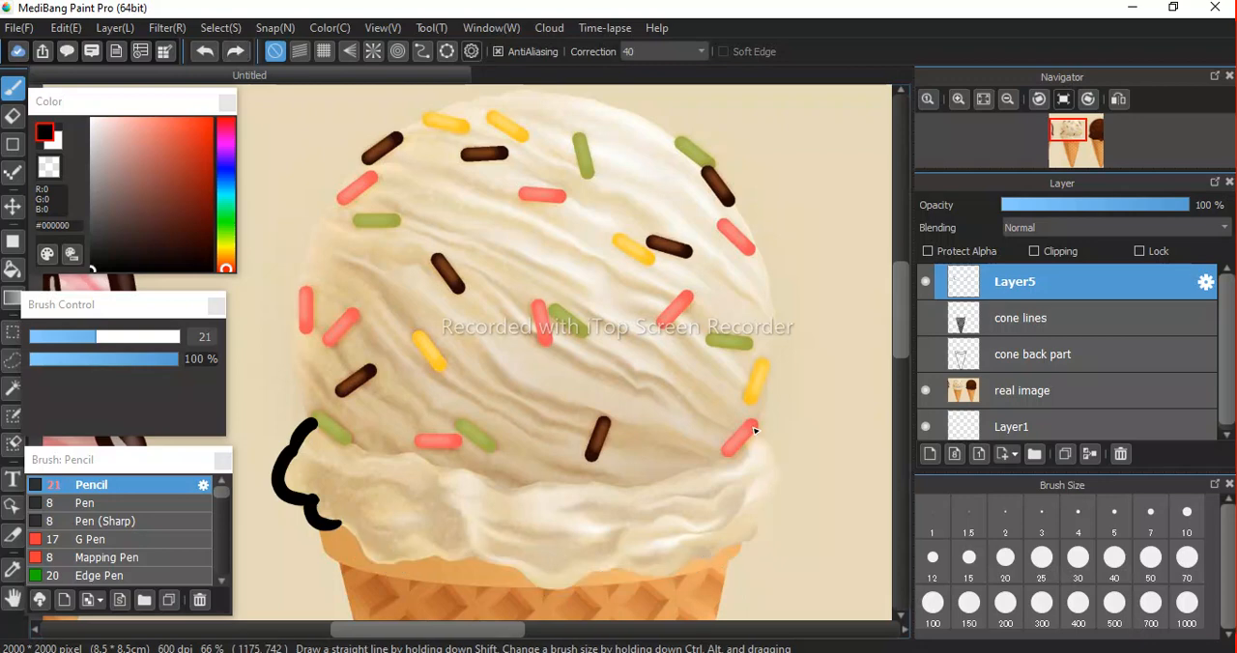
pyautogui.moveTo(338, 525)
pyautogui.mouseDown()
pyautogui.moveTo(379, 563)
pyautogui.moveTo(483, 556)
pyautogui.moveTo(472, 559)
pyautogui.moveTo(560, 591)
pyautogui.moveTo(600, 563)
pyautogui.moveTo(592, 574)
pyautogui.moveTo(677, 576)
pyautogui.moveTo(740, 544)
pyautogui.mouseUp()
pyautogui.hotkey('ctrl', 'z')
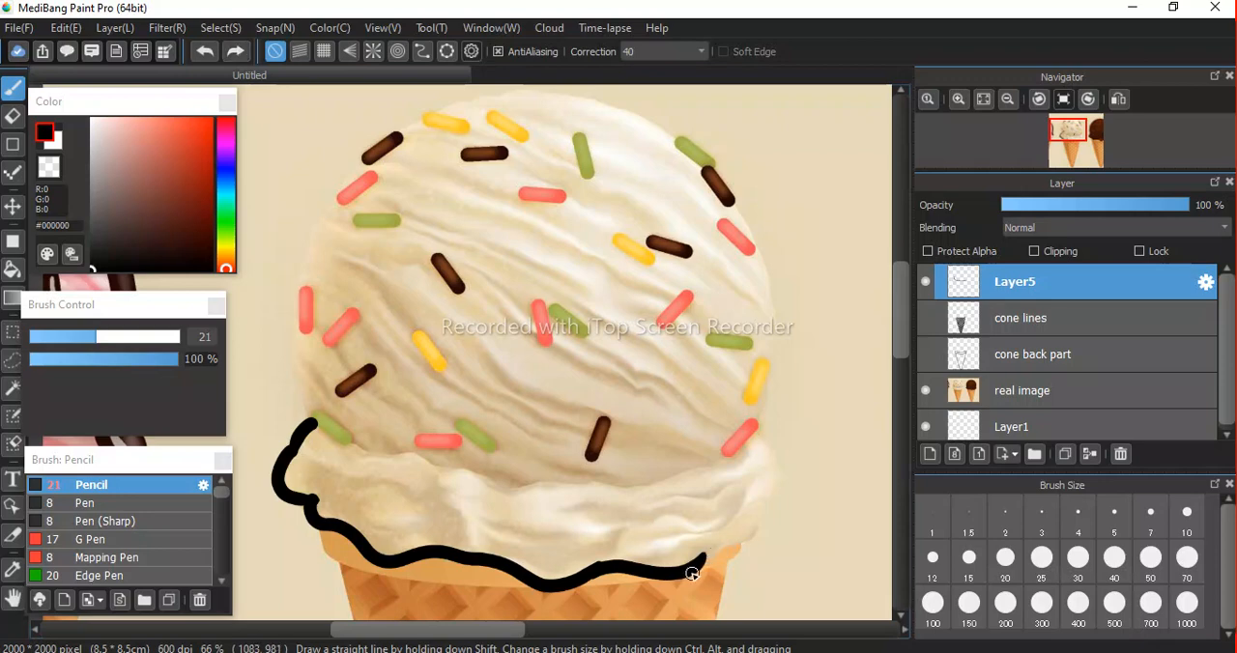
pyautogui.moveTo(695, 568)
pyautogui.mouseDown()
pyautogui.moveTo(731, 541)
pyautogui.moveTo(745, 545)
pyautogui.mouseUp()
pyautogui.hotkey('ctrl', 'z')
pyautogui.moveTo(711, 556)
pyautogui.mouseDown()
pyautogui.moveTo(731, 538)
pyautogui.moveTo(754, 541)
pyautogui.mouseUp()
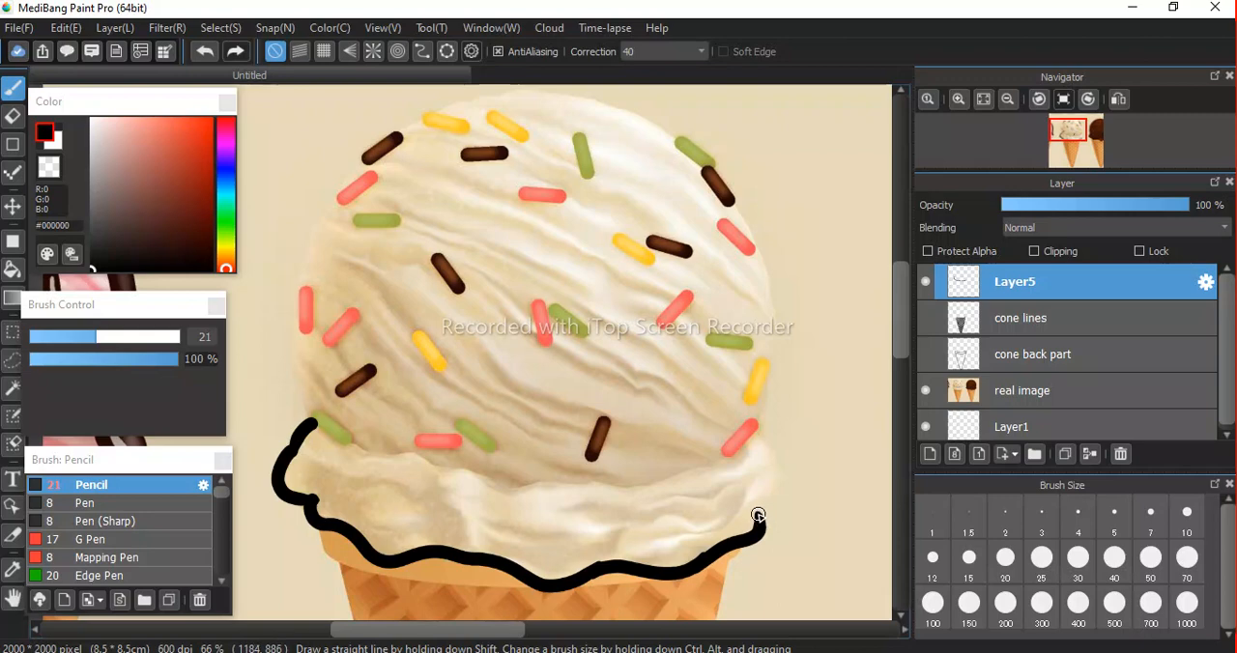
pyautogui.moveTo(773, 486)
pyautogui.mouseDown()
pyautogui.moveTo(776, 458)
pyautogui.moveTo(748, 426)
pyautogui.mouseUp()
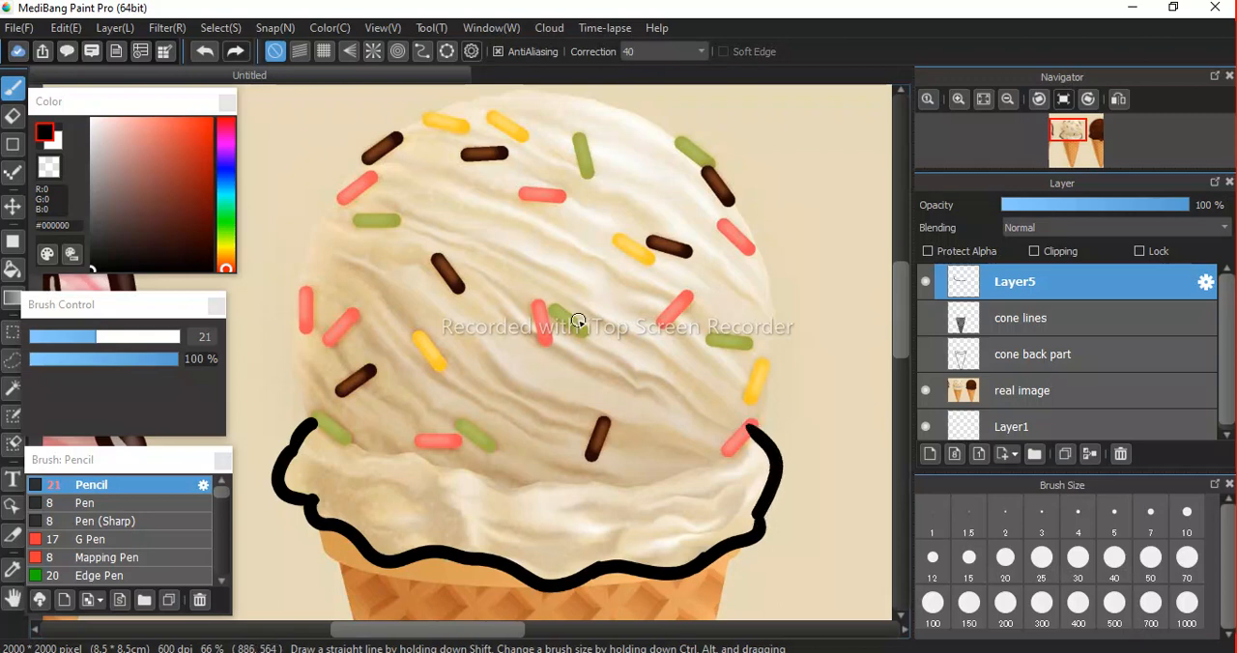
# Trace the scoop's round top to close the outline, and hide the real image layer.
pyautogui.press('space')
pyautogui.moveTo(582, 271); pyautogui.dragTo(582, 386)
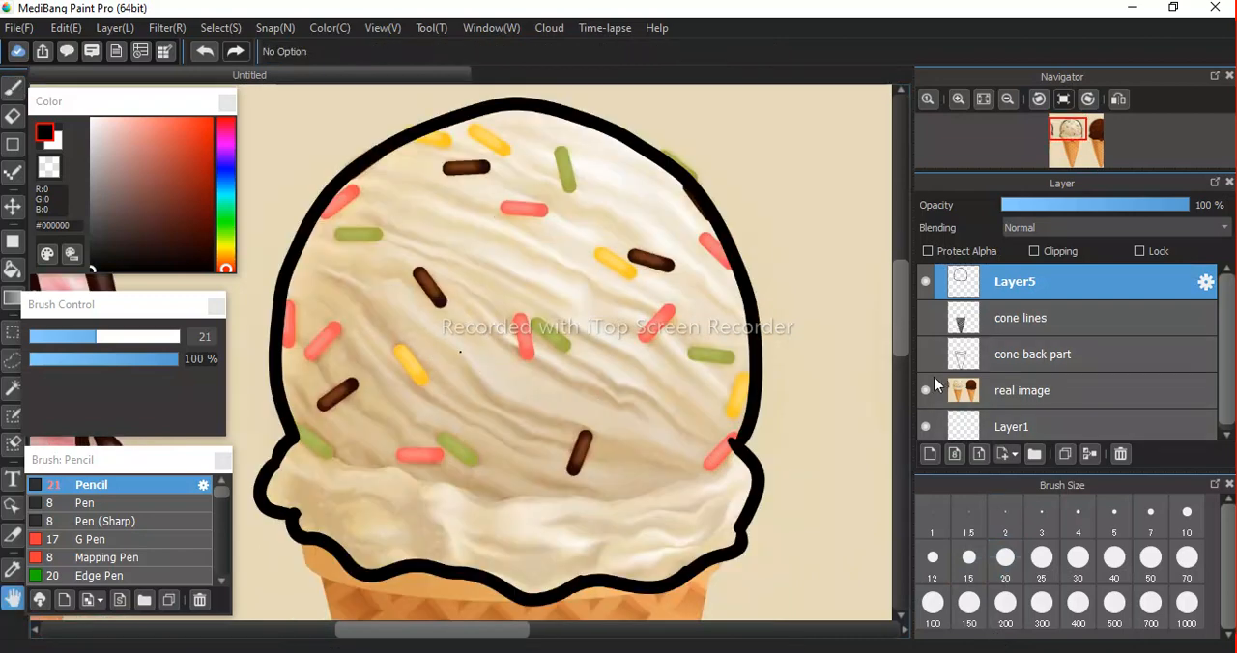
pyautogui.click(925, 390)
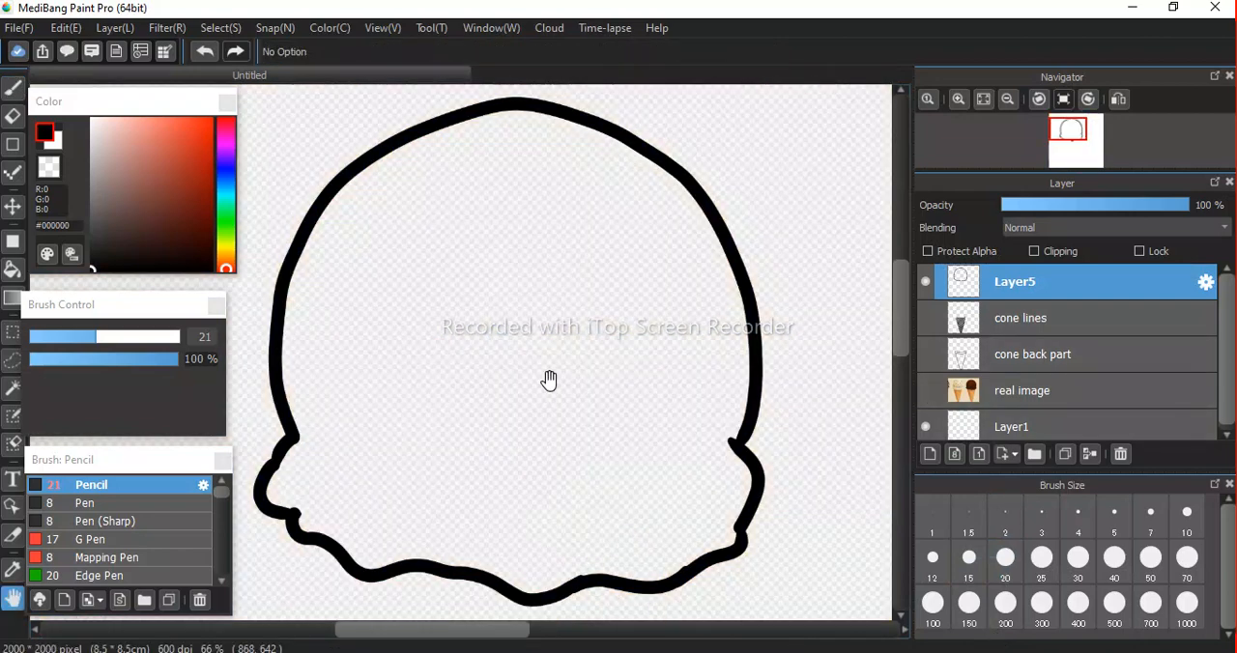
# Set the Eraser size to 18 and erase the stroke bump below the scoop's left bulge.
pyautogui.moveTo(549, 380); pyautogui.dragTo(560, 322)
pyautogui.scroll(-6, 351, 390)
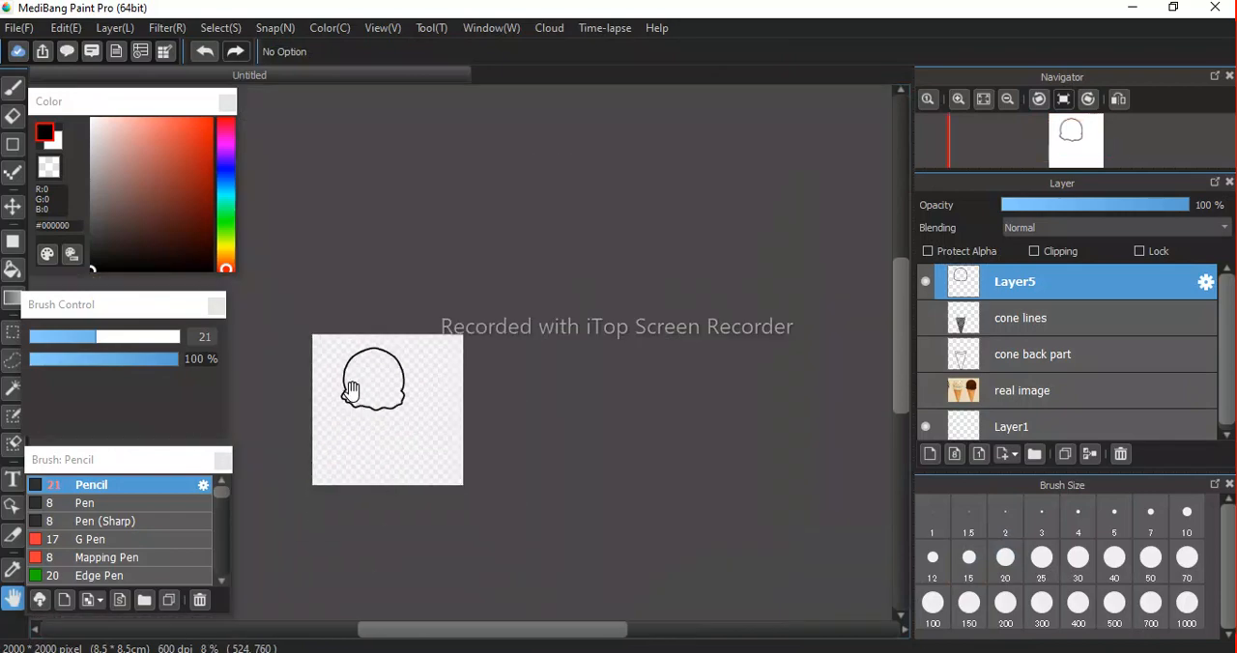
pyautogui.scroll(10, 351, 390)
pyautogui.moveTo(354, 390); pyautogui.dragTo(566, 354)
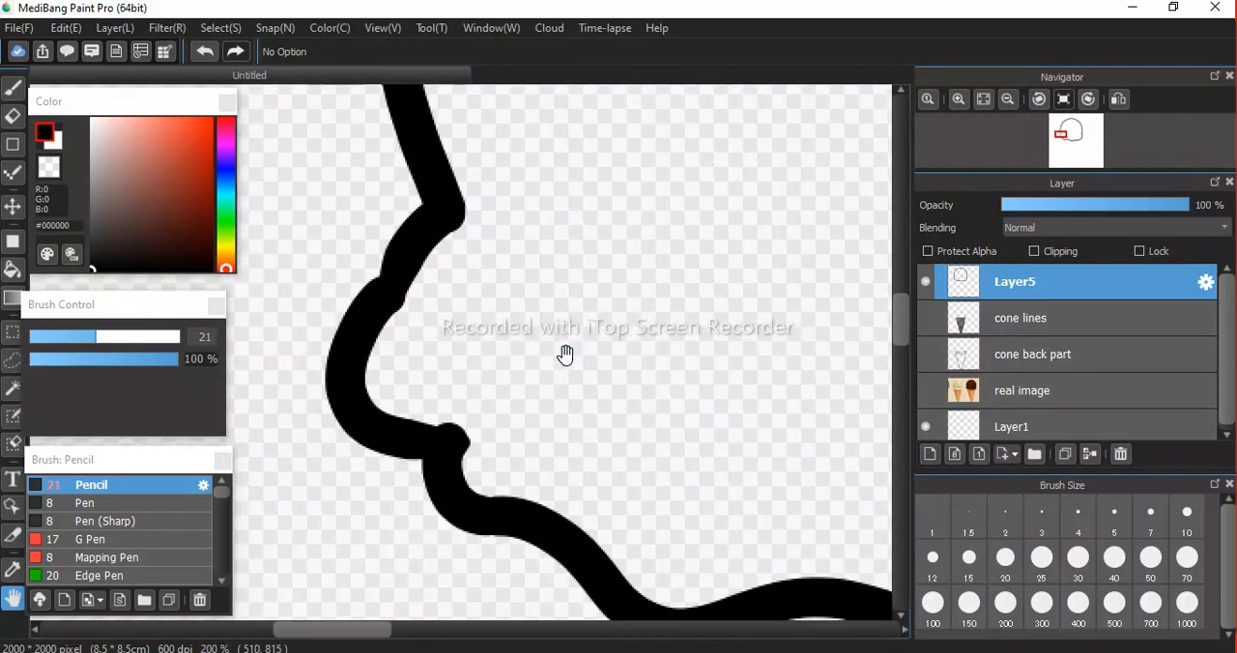
pyautogui.press('e')
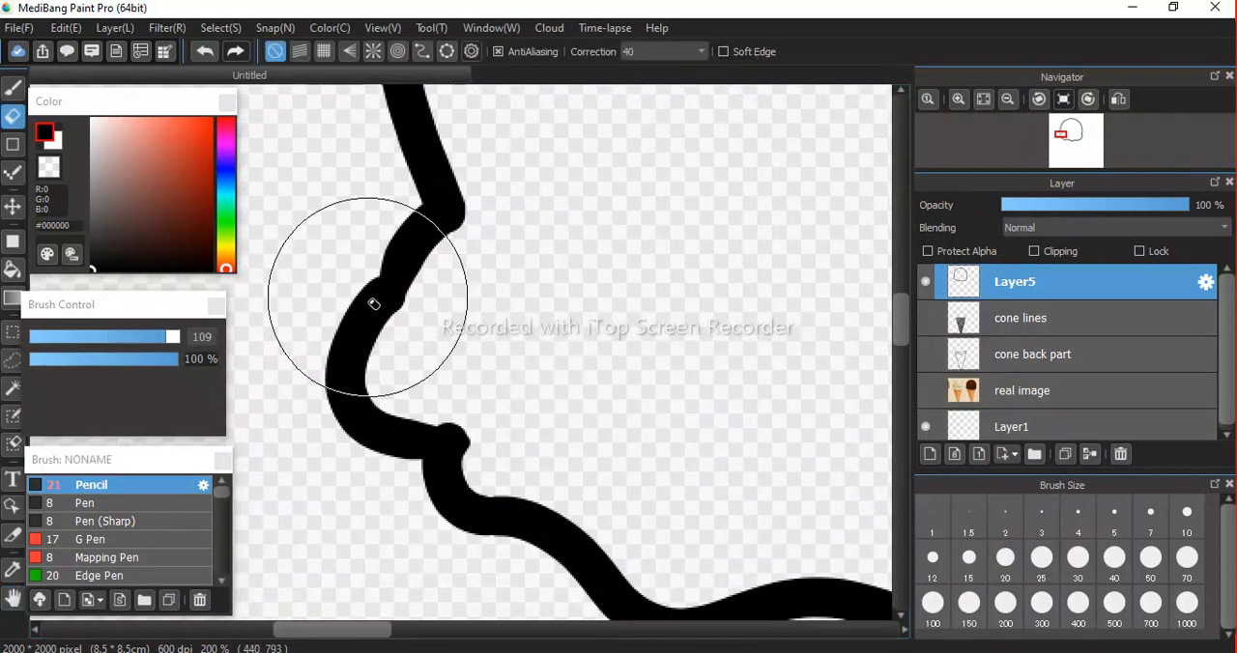
pyautogui.moveTo(104, 337)
pyautogui.mouseDown()
pyautogui.moveTo(54, 343)
pyautogui.moveTo(97, 343)
pyautogui.moveTo(85, 344)
pyautogui.mouseUp()
pyautogui.moveTo(448, 412); pyautogui.dragTo(471, 433)
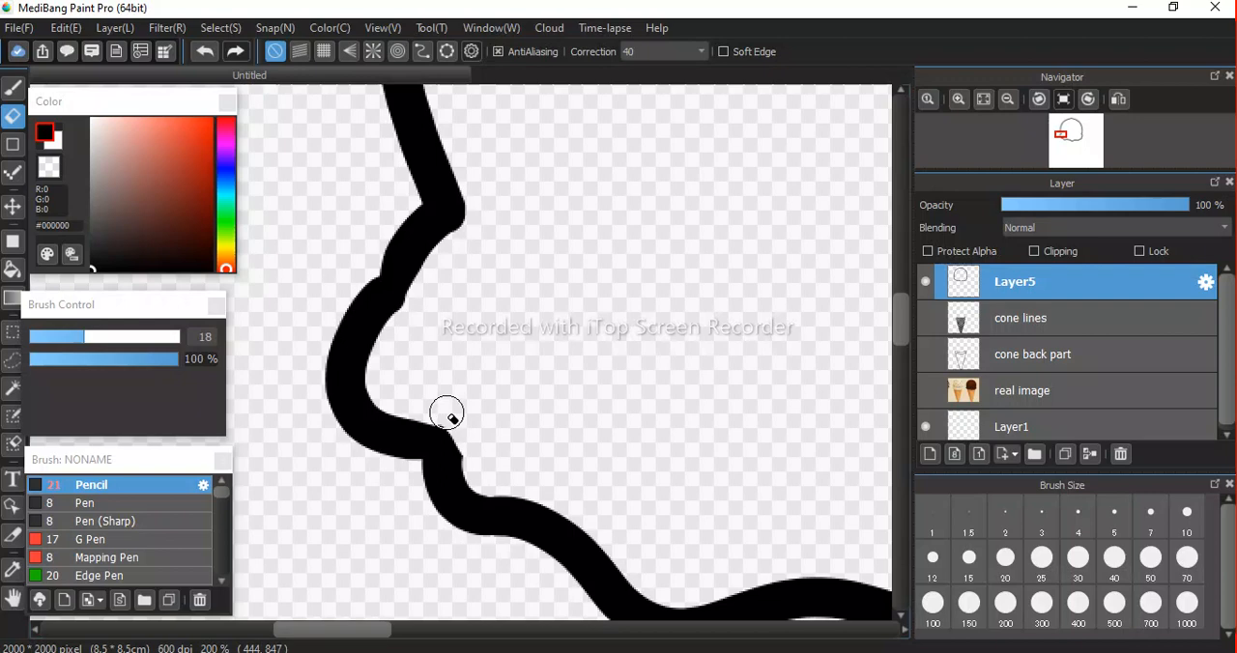
# Erase the overlapping stroke ends along the scoop's lower-right edge and at the notches of the right bulge.
pyautogui.press('space')
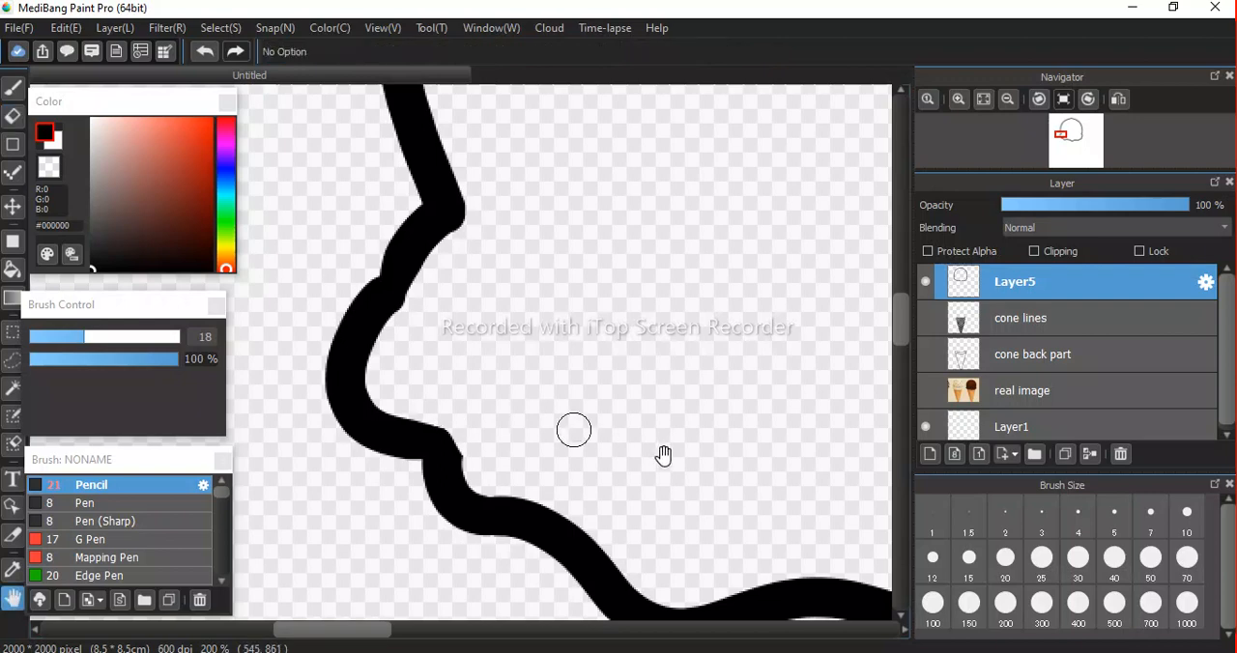
pyautogui.moveTo(685, 406)
pyautogui.mouseDown()
pyautogui.moveTo(378, 392)
pyautogui.moveTo(428, 279)
pyautogui.moveTo(424, 288)
pyautogui.mouseUp()
pyautogui.moveTo(710, 214); pyautogui.dragTo(538, 360)
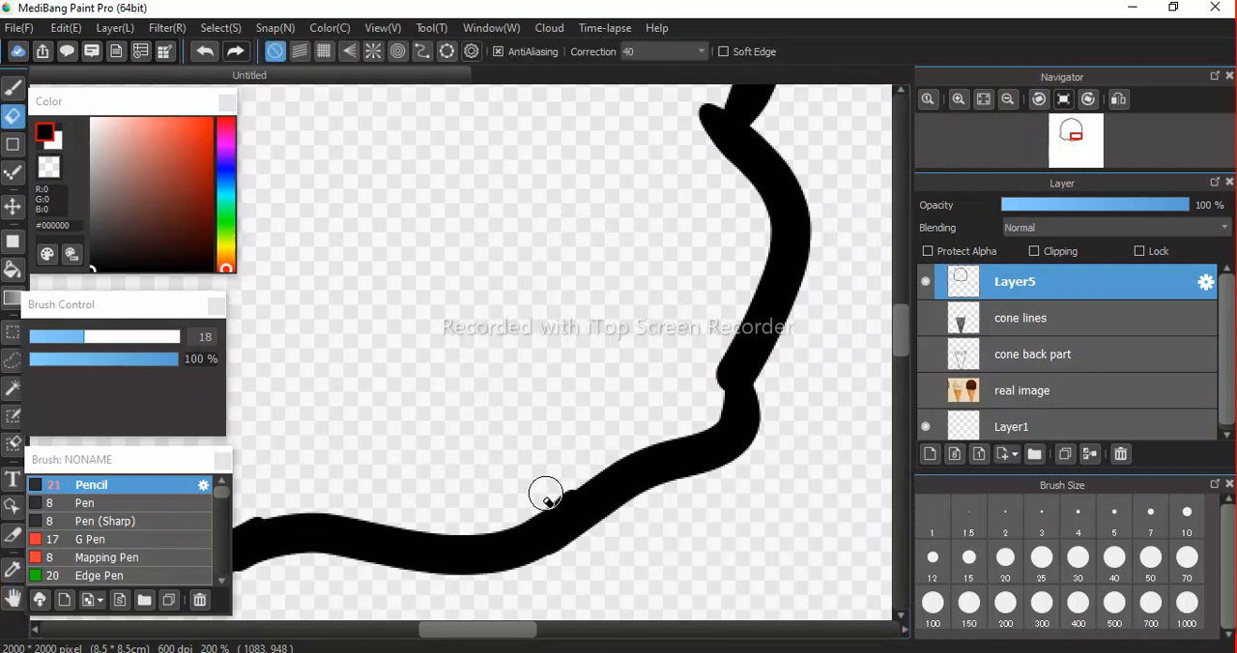
pyautogui.moveTo(535, 499)
pyautogui.mouseDown()
pyautogui.moveTo(589, 455)
pyautogui.moveTo(564, 483)
pyautogui.moveTo(494, 509)
pyautogui.mouseUp()
pyautogui.hotkey('ctrl', 'z')
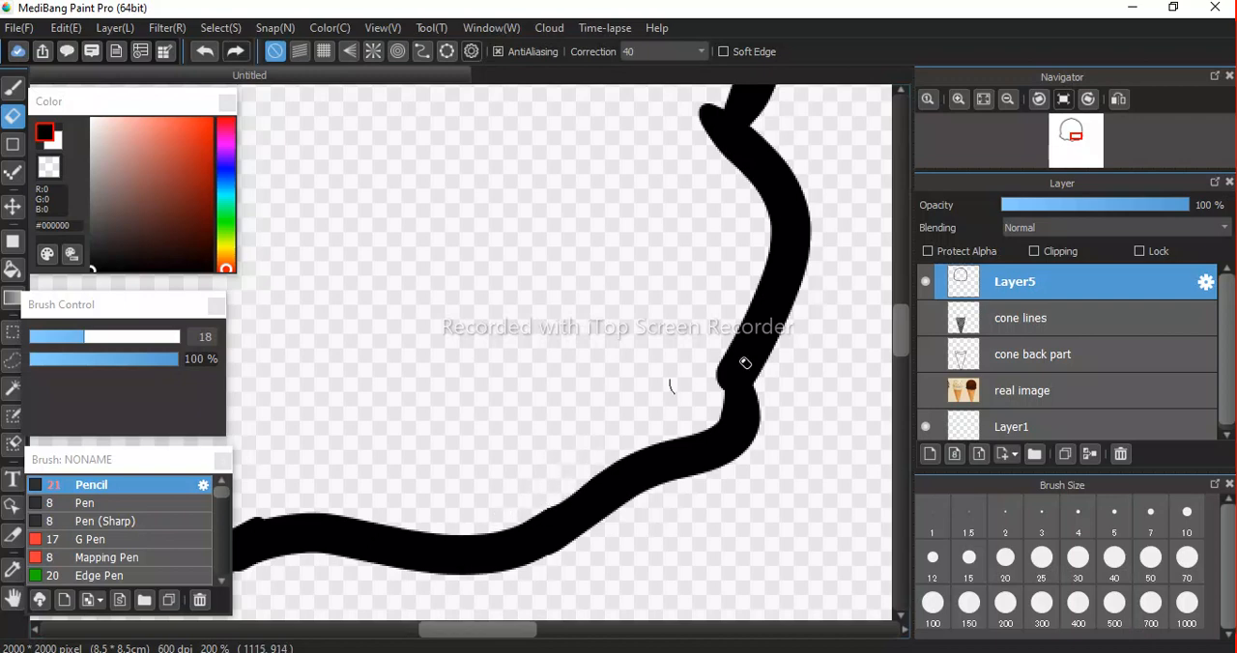
pyautogui.moveTo(713, 320); pyautogui.dragTo(714, 409)
pyautogui.press('space')
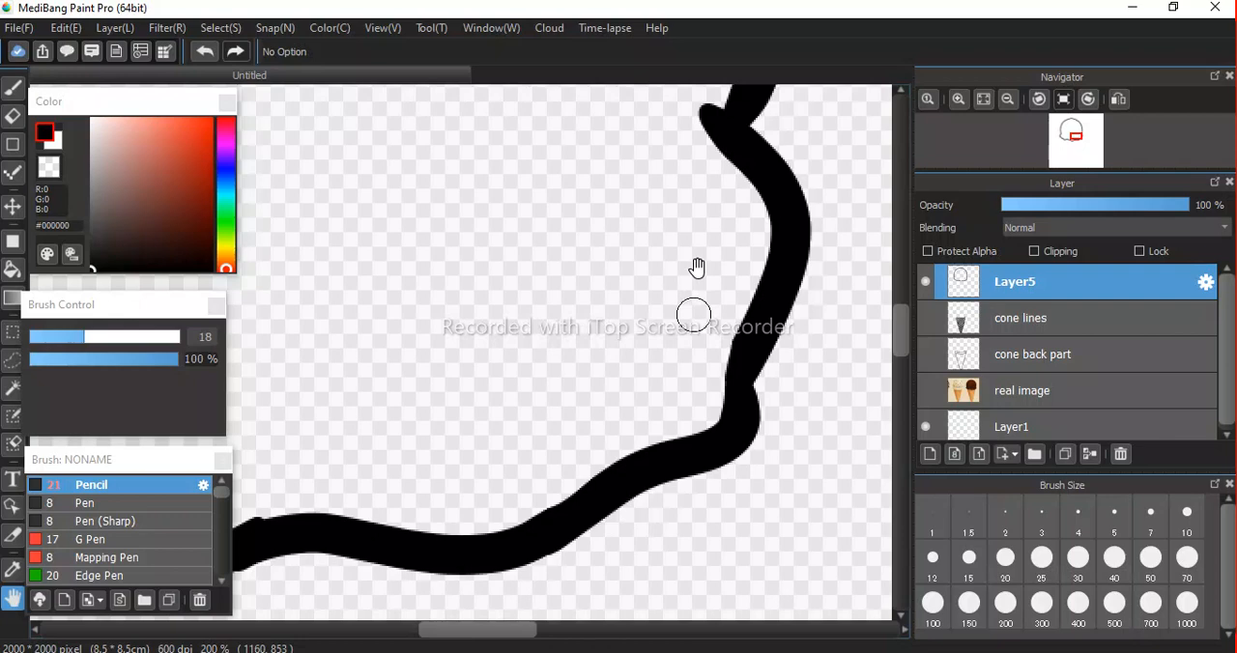
pyautogui.moveTo(665, 326)
pyautogui.mouseDown()
pyautogui.moveTo(646, 469)
pyautogui.moveTo(547, 425)
pyautogui.moveTo(518, 439)
pyautogui.moveTo(608, 403)
pyautogui.moveTo(612, 422)
pyautogui.moveTo(622, 400)
pyautogui.moveTo(619, 463)
pyautogui.mouseUp()
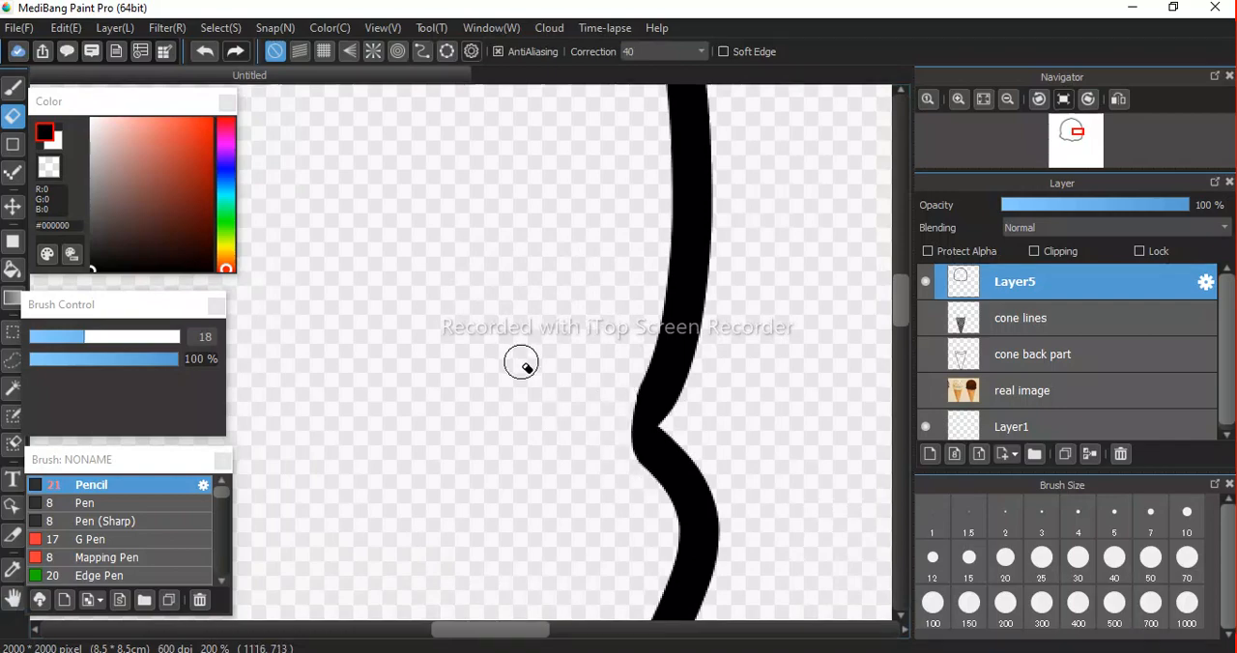
# Erase the rounded stroke ends at the notch where the scoop's dome meets the left bulge.
pyautogui.scroll(-3, 527, 368)
pyautogui.press('space')
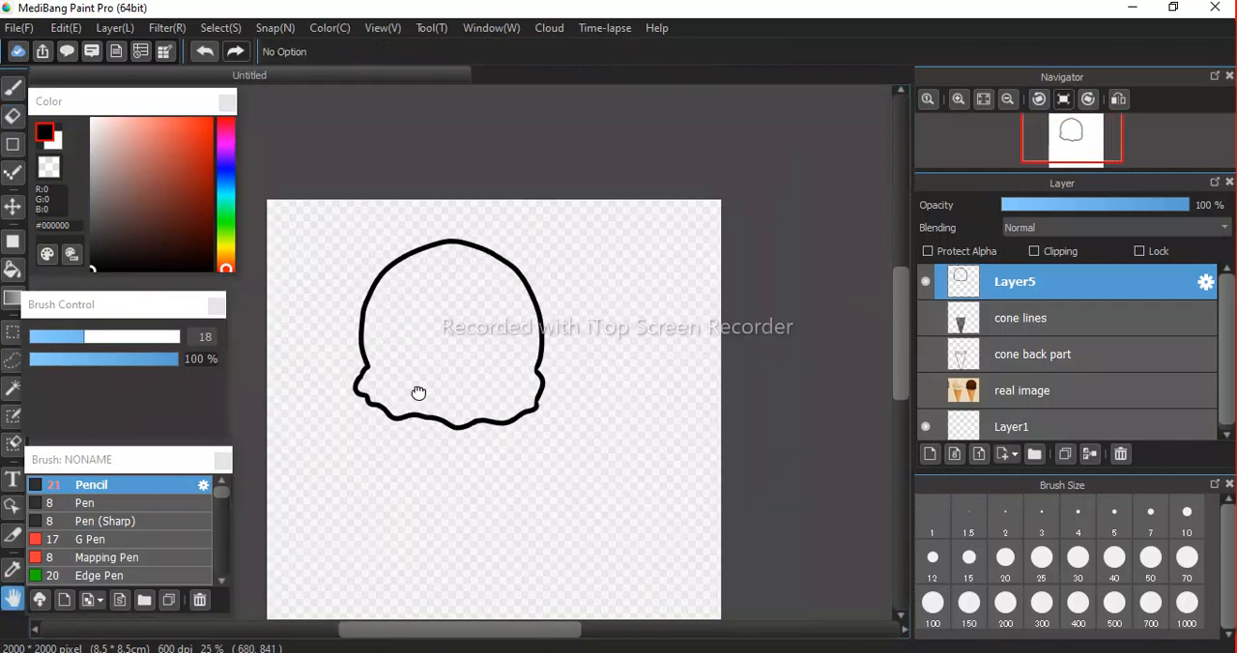
pyautogui.moveTo(380, 377); pyautogui.dragTo(486, 361)
pyautogui.scroll(-1, 481, 361)
pyautogui.scroll(3, 481, 361)
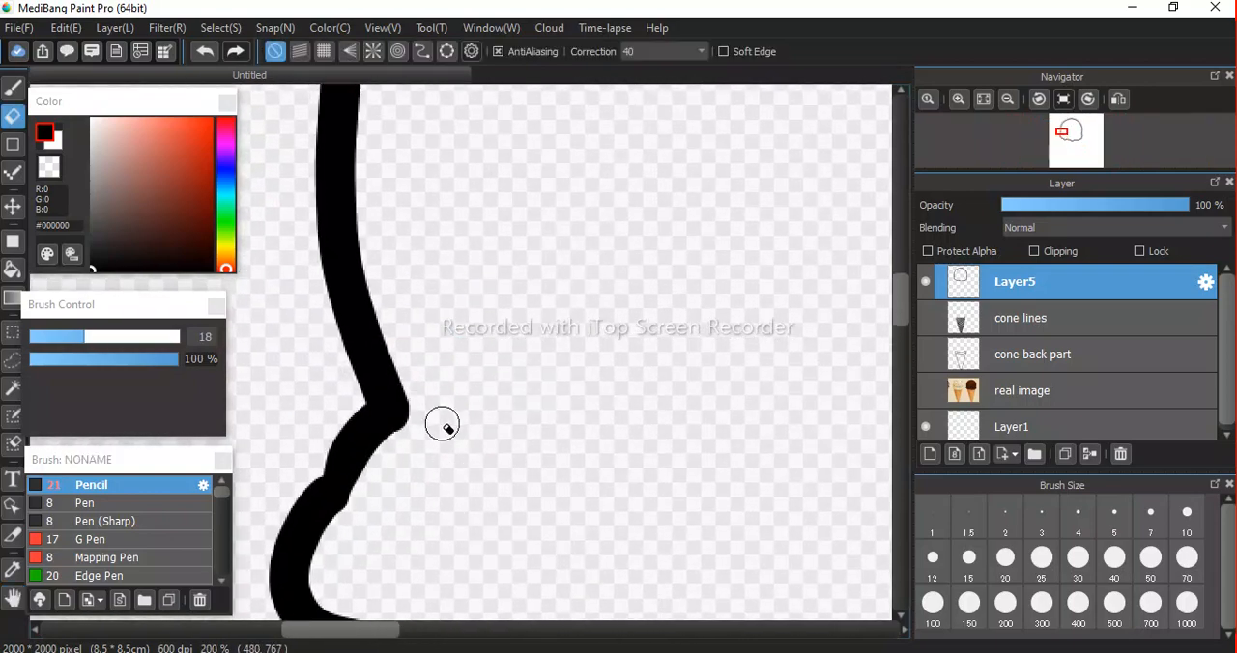
pyautogui.moveTo(421, 403)
pyautogui.mouseDown()
pyautogui.moveTo(412, 445)
pyautogui.moveTo(353, 523)
pyautogui.mouseUp()
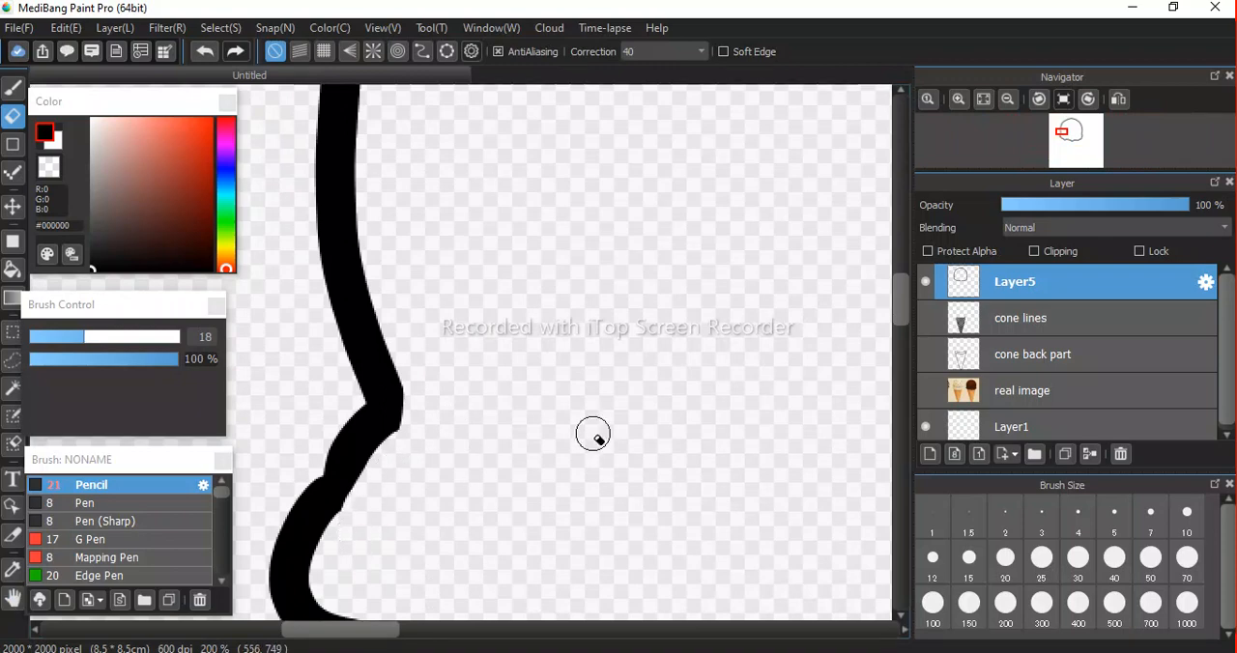
# Show the cone lines and cone back part layers together with the scoop outline.
pyautogui.press('space')
pyautogui.hotkey('ctrl', '-')
pyautogui.hotkey('ctrl', '-')
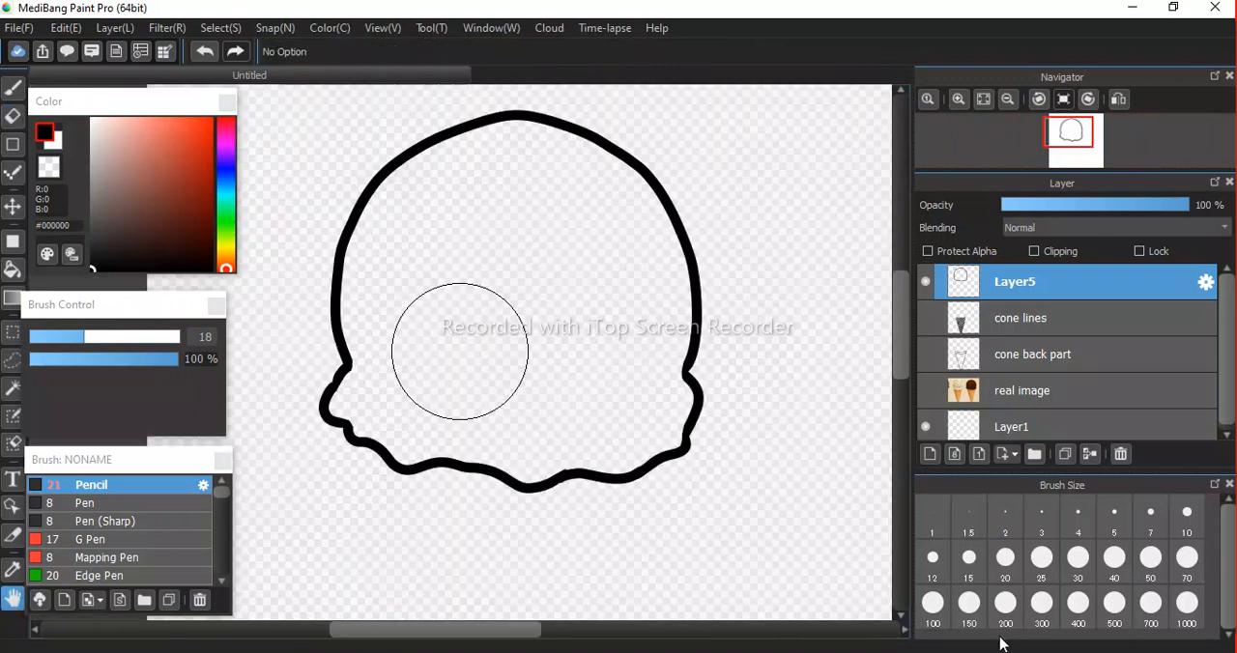
pyautogui.click(926, 318)
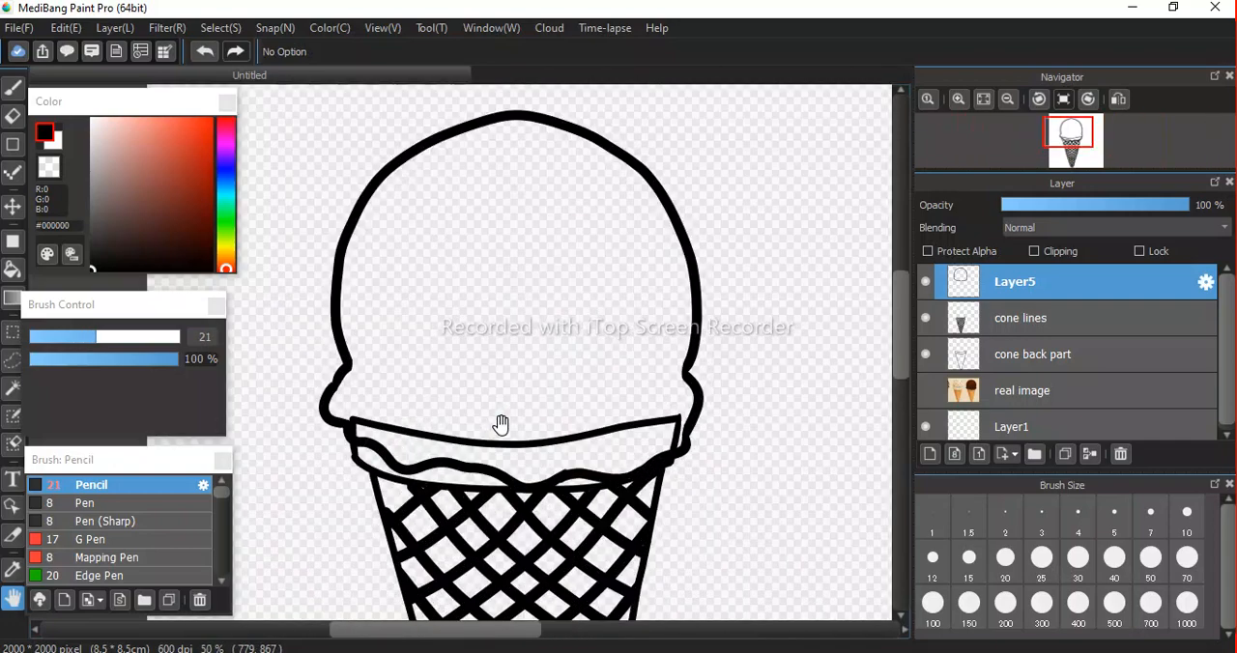
# Examine where the scoop's wavy edge overlaps the cone rim, and select the cone back part layer.
pyautogui.scroll(1, 500, 425)
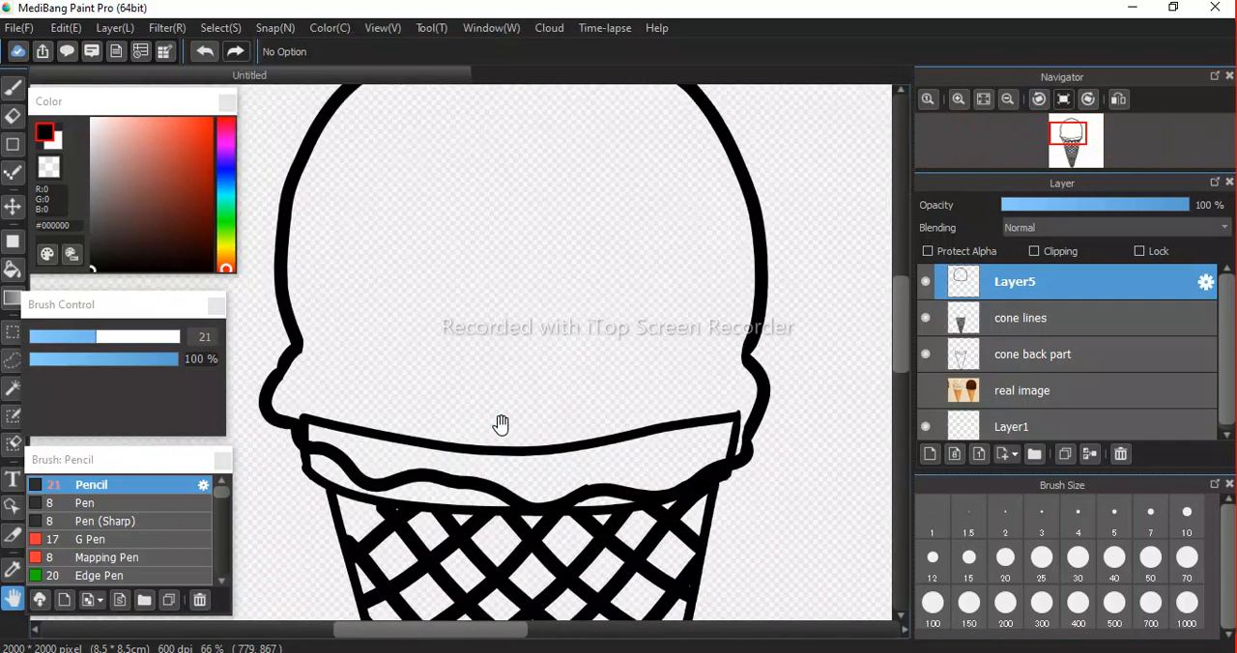
pyautogui.moveTo(508, 511)
pyautogui.mouseDown()
pyautogui.moveTo(509, 406)
pyautogui.moveTo(508, 451)
pyautogui.mouseUp()
pyautogui.scroll(-4, 483, 394)
pyautogui.scroll(6, 484, 394)
pyautogui.scroll(-4, 483, 394)
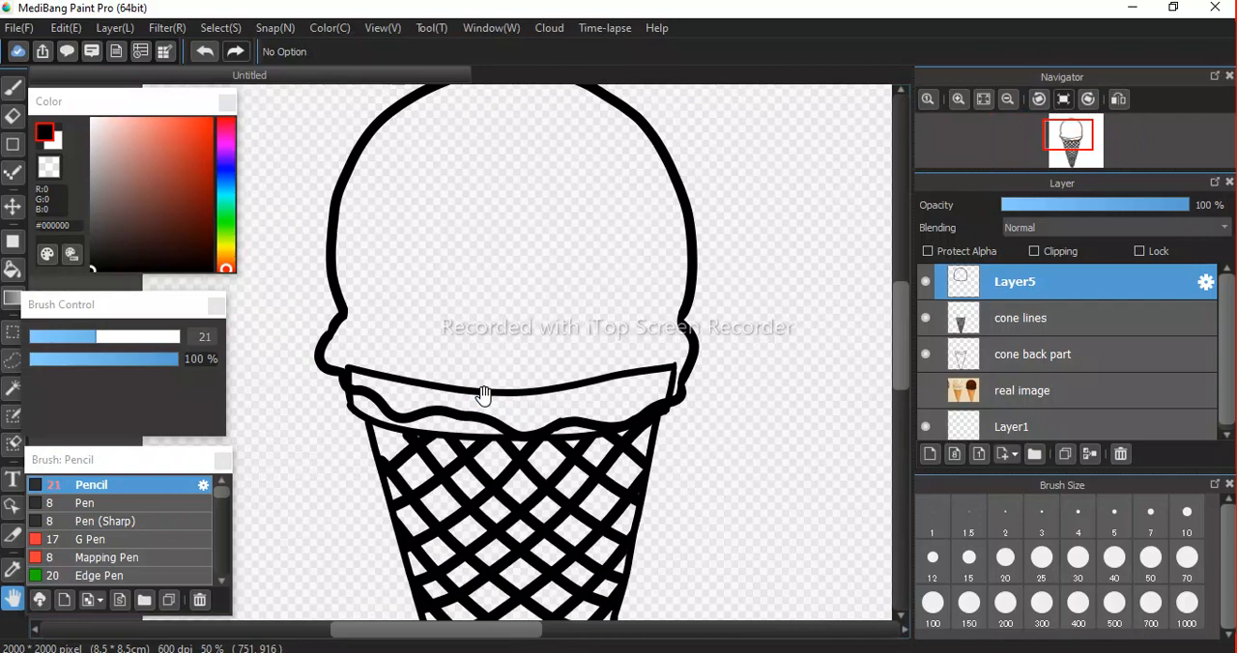
pyautogui.scroll(-3, 455, 423)
pyautogui.scroll(4, 457, 426)
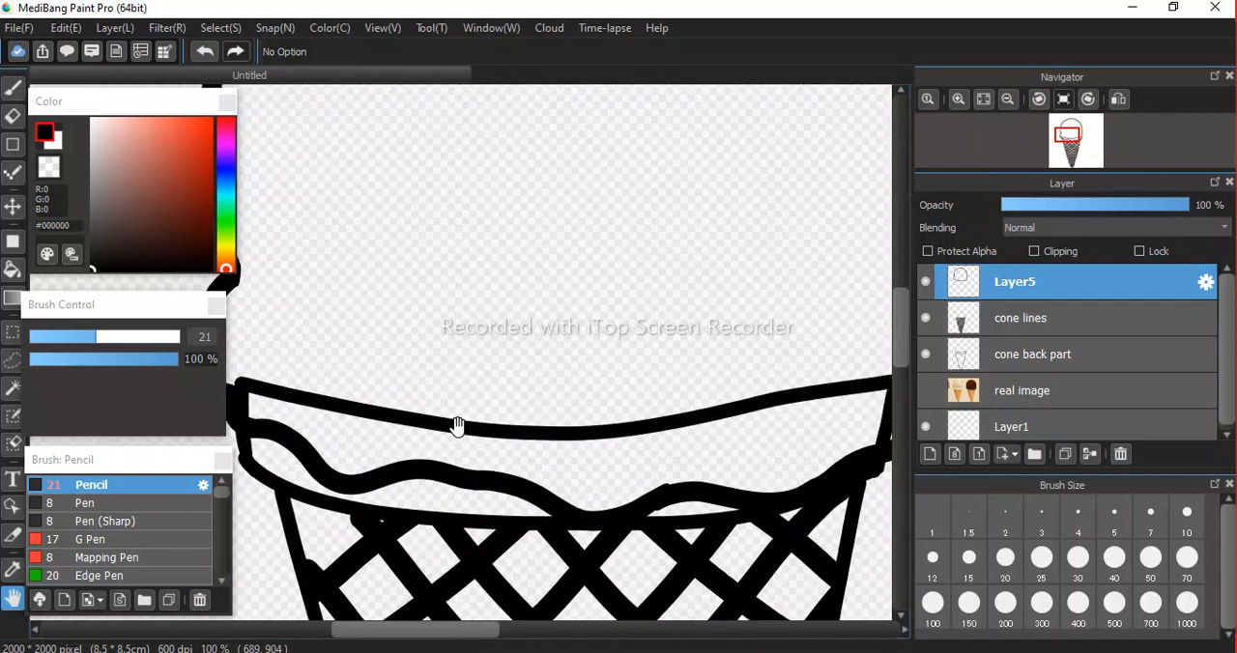
pyautogui.scroll(2, 522, 414)
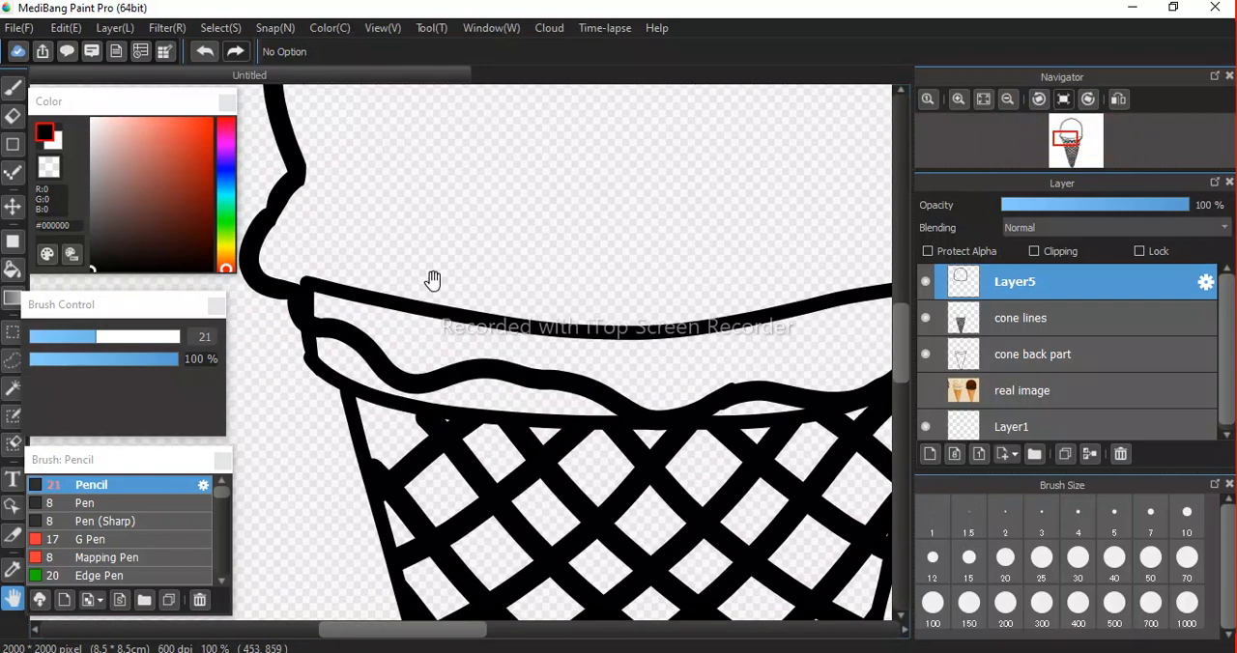
pyautogui.moveTo(305, 285); pyautogui.dragTo(209, 304)
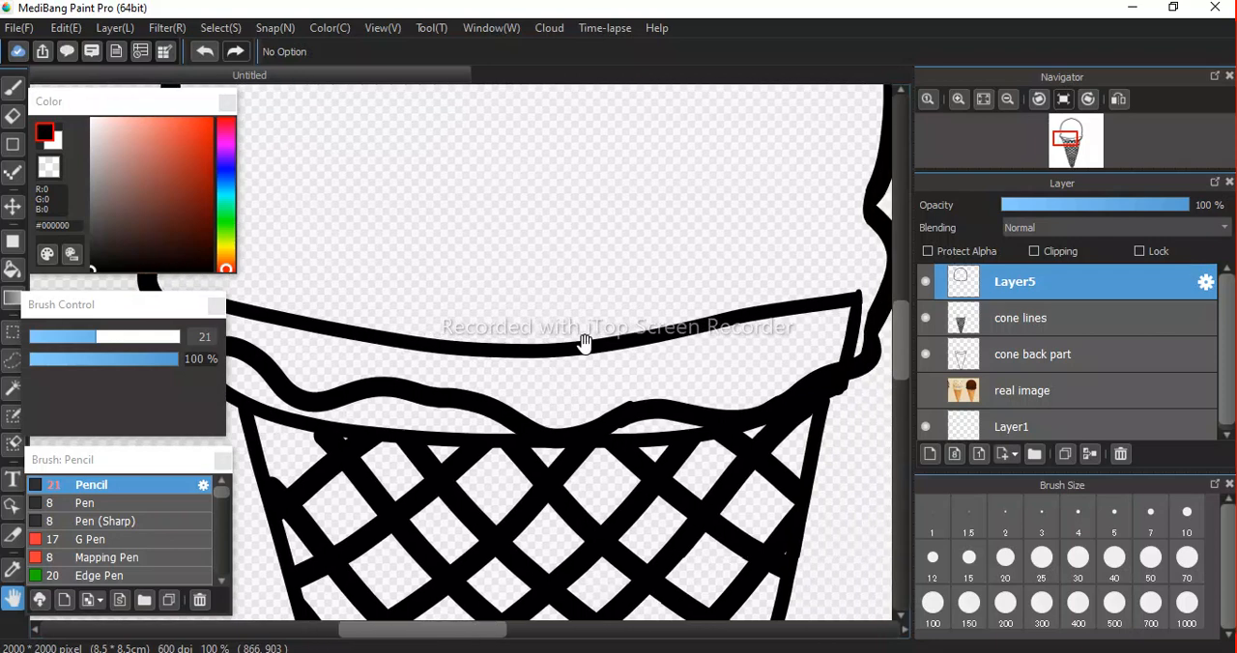
pyautogui.click(1014, 363)
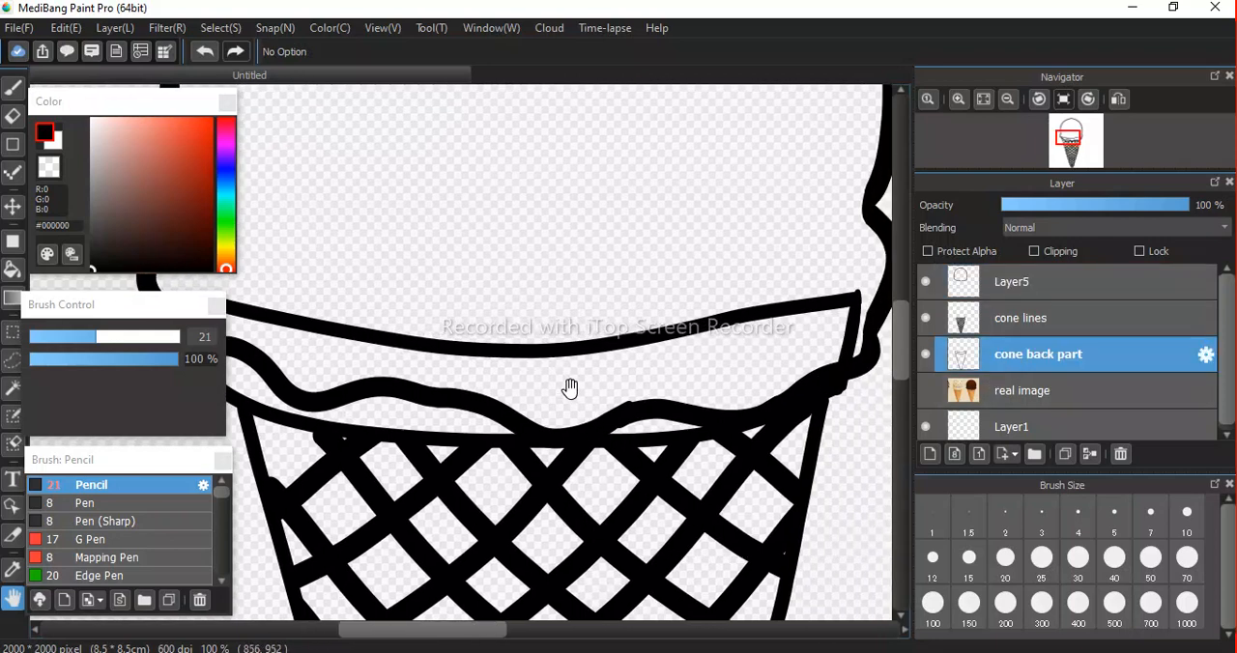
# Enlarge the eraser to size 109 and erase the left and middle of the cone's back rim line on the cone back part layer.
pyautogui.click(924, 358)
pyautogui.click(924, 357)
pyautogui.click(925, 355)
pyautogui.click(925, 355)
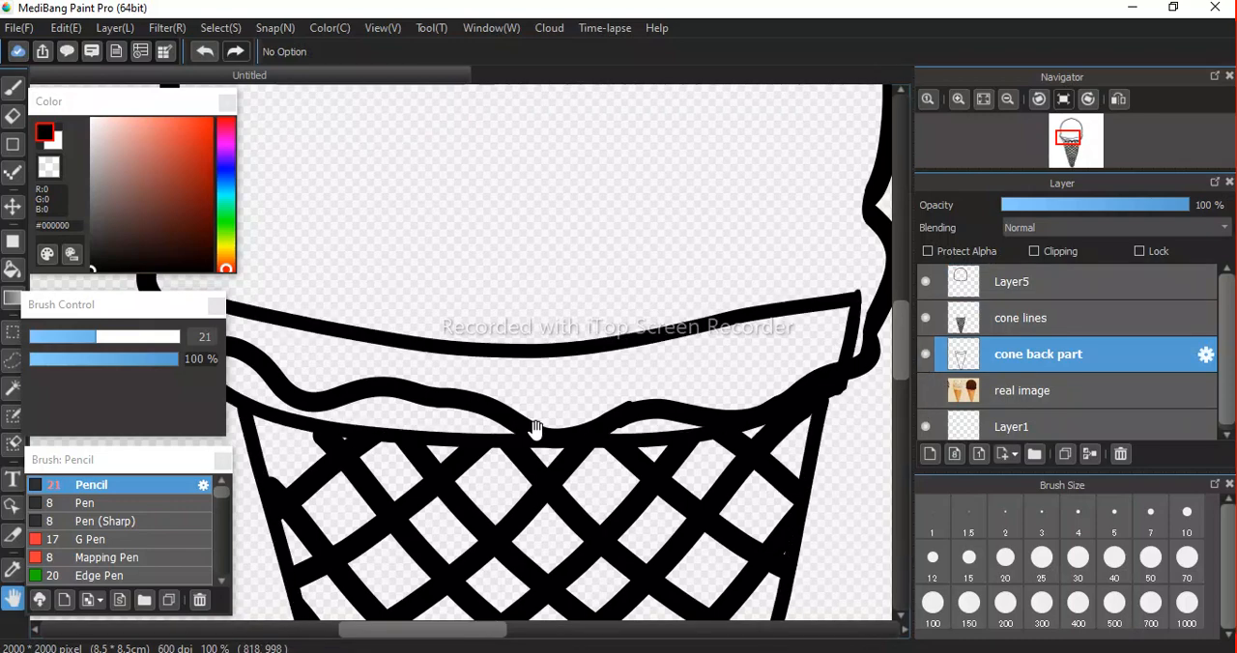
pyautogui.moveTo(532, 425); pyautogui.dragTo(653, 461)
pyautogui.press('e')
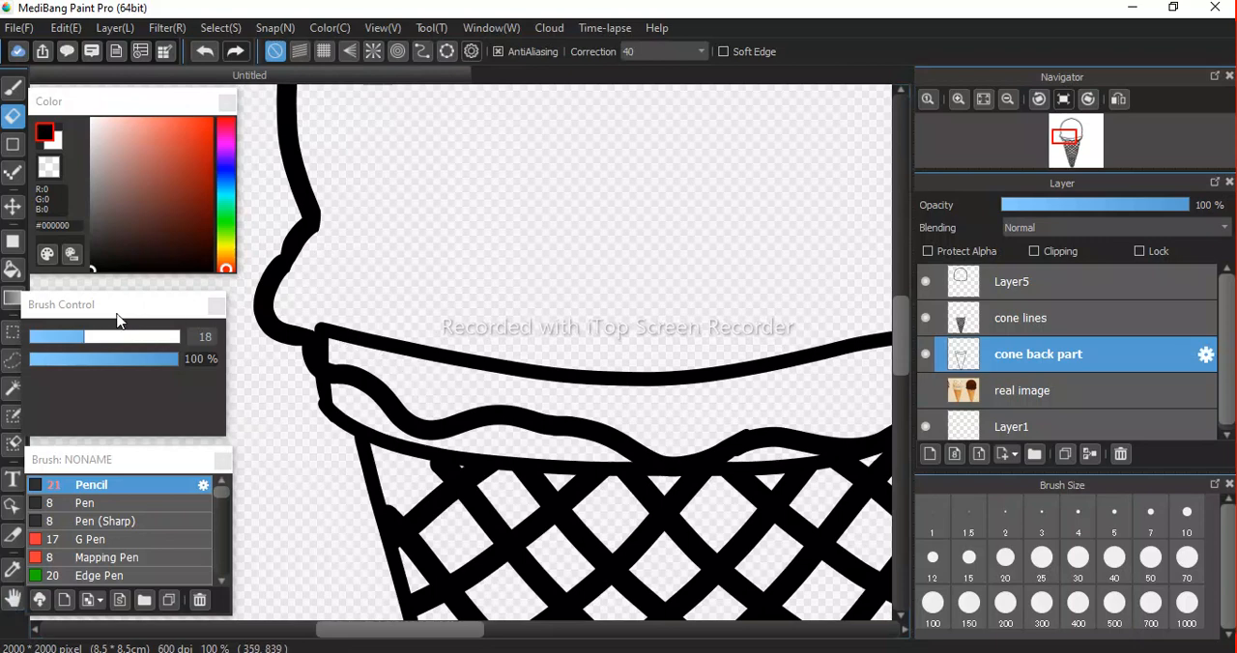
pyautogui.moveTo(89, 343); pyautogui.dragTo(174, 338)
pyautogui.moveTo(345, 312); pyautogui.dragTo(400, 337)
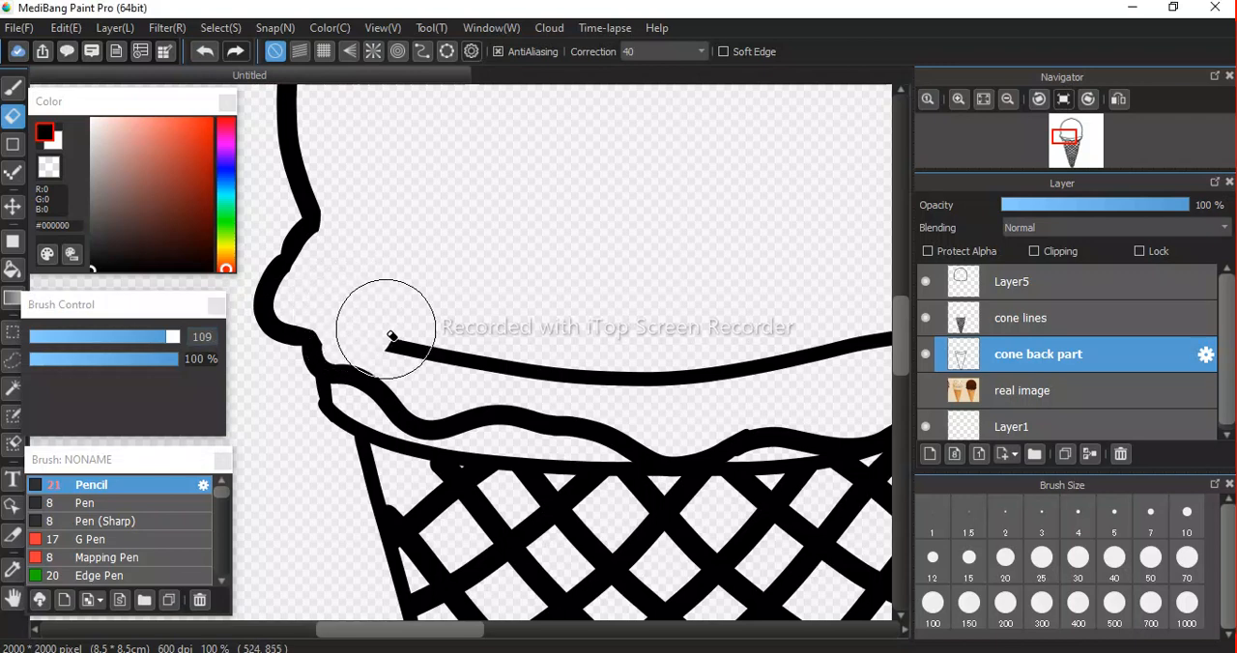
pyautogui.moveTo(473, 352)
pyautogui.mouseDown()
pyautogui.moveTo(619, 377)
pyautogui.moveTo(715, 376)
pyautogui.mouseUp()
# Erase the remaining right part of the cone's back rim line inside the scoop, out to the scoop's lower-right edge.
pyautogui.press('space')
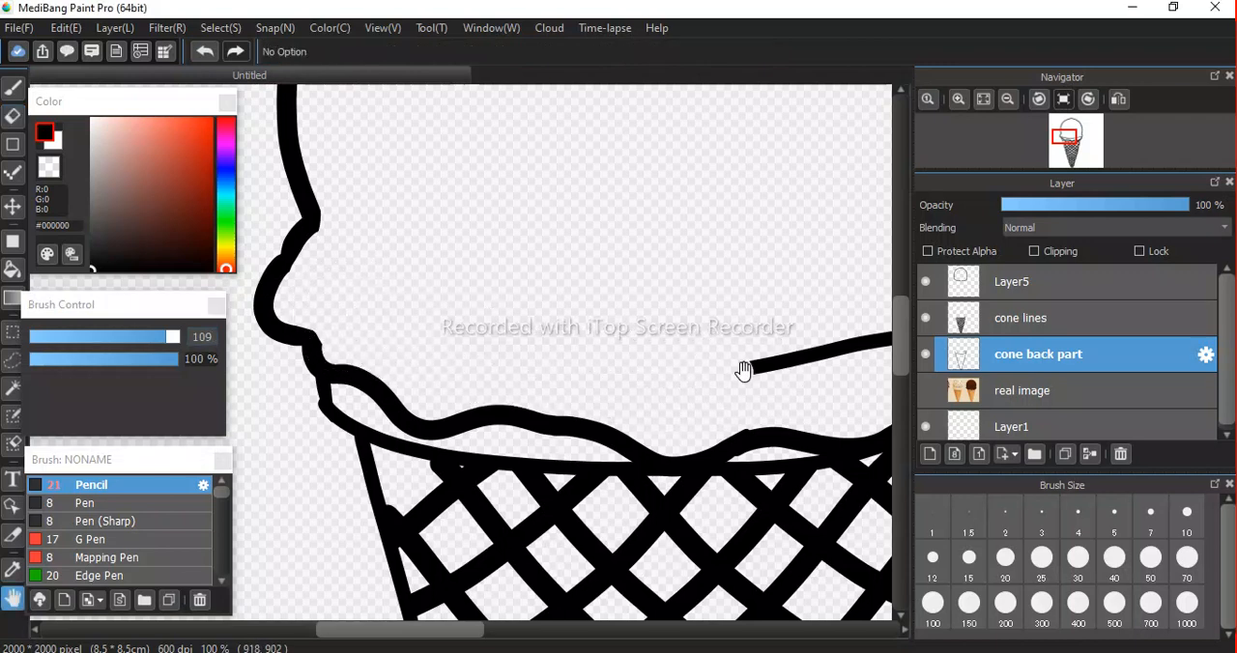
pyautogui.moveTo(744, 447)
pyautogui.mouseDown()
pyautogui.moveTo(355, 452)
pyautogui.moveTo(331, 471)
pyautogui.mouseUp()
pyautogui.moveTo(335, 385)
pyautogui.mouseDown()
pyautogui.moveTo(497, 380)
pyautogui.moveTo(607, 359)
pyautogui.moveTo(593, 356)
pyautogui.moveTo(591, 383)
pyautogui.moveTo(602, 434)
pyautogui.mouseUp()
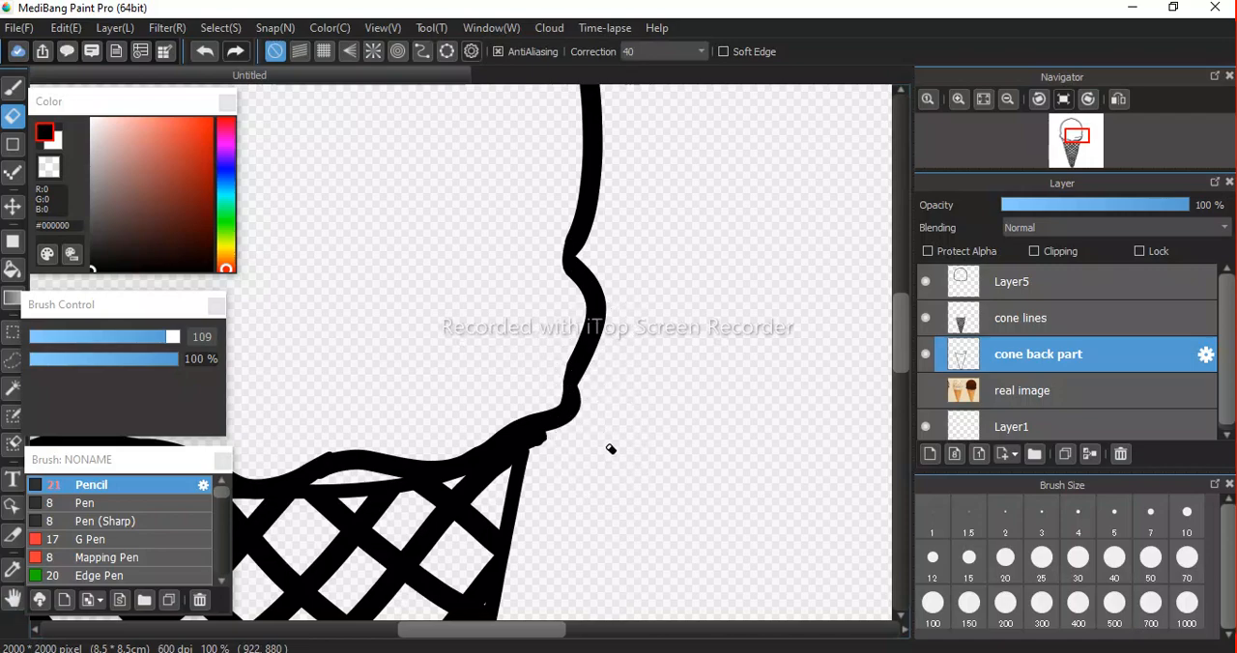
# Examine the whole ice cream outline at several magnifications, checking the cleaned-up area inside the scoop.
pyautogui.scroll(-2, 410, 258)
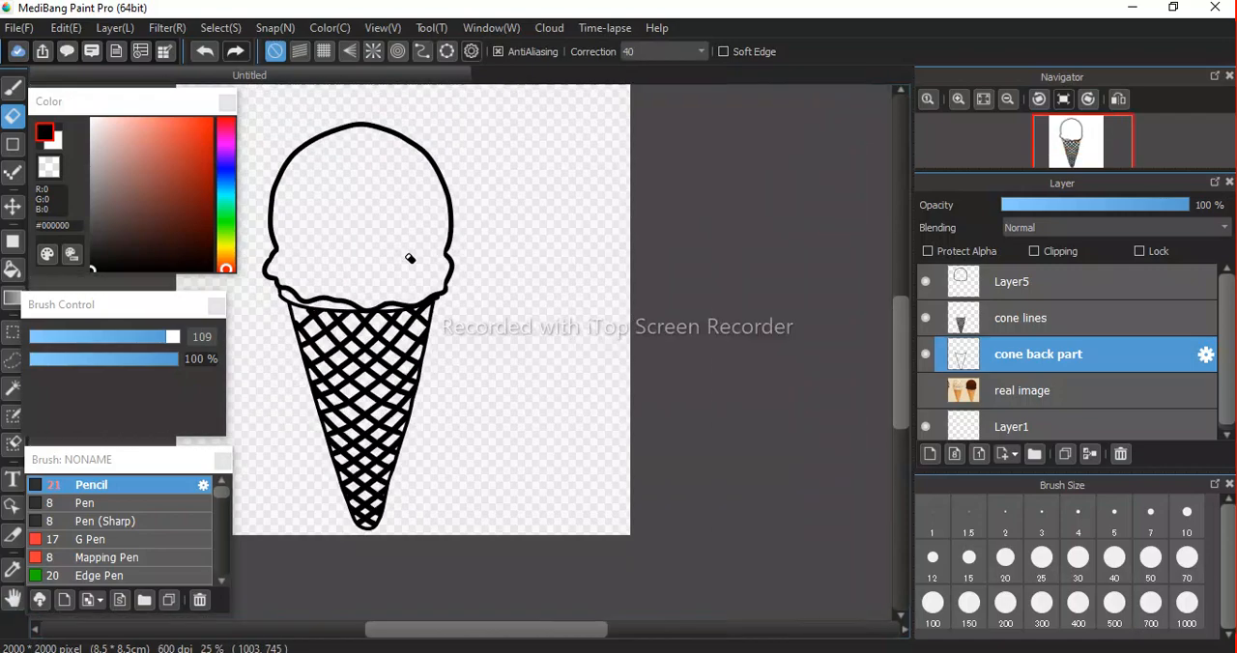
pyautogui.press('space')
pyautogui.moveTo(481, 326); pyautogui.dragTo(582, 323)
pyautogui.scroll(-3, 461, 280)
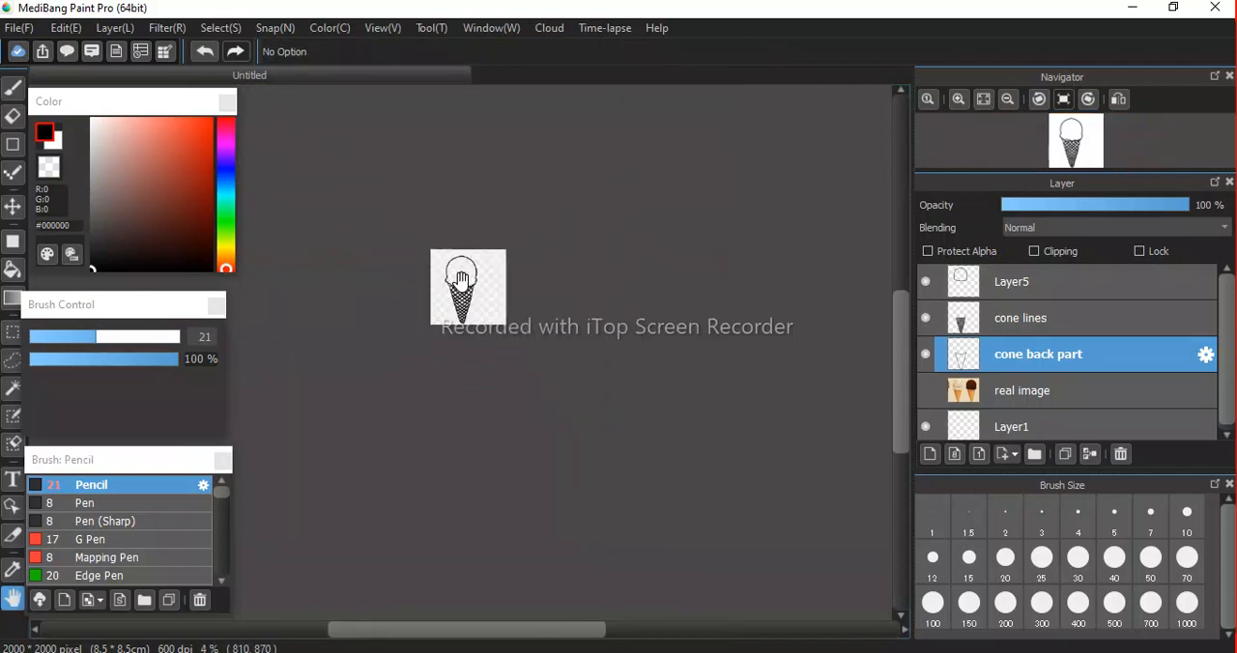
pyautogui.scroll(5, 461, 281)
pyautogui.scroll(-4, 460, 280)
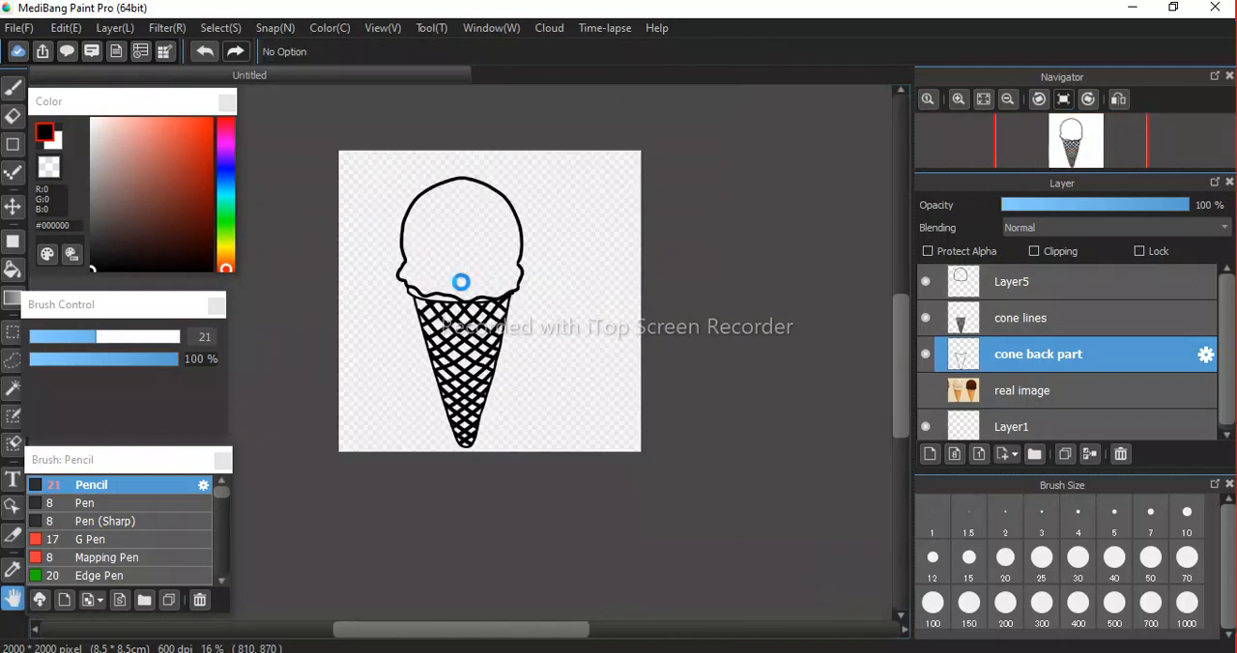
pyautogui.scroll(1, 461, 280)
pyautogui.scroll(1, 461, 281)
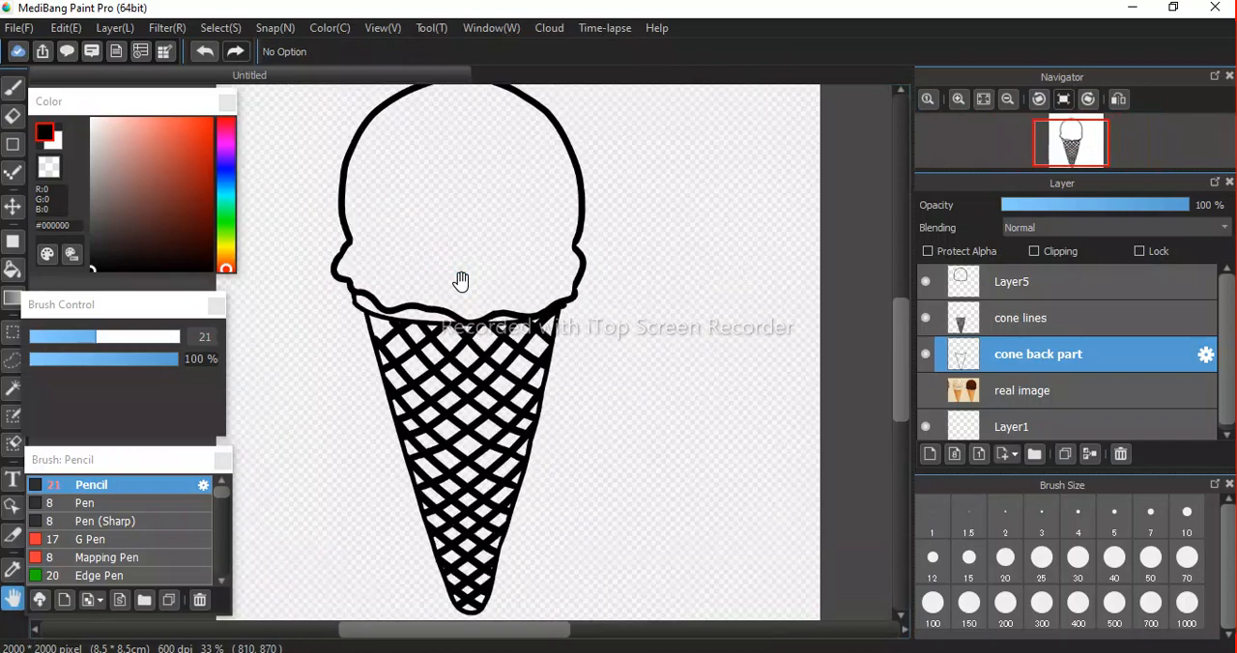
pyautogui.moveTo(461, 280); pyautogui.dragTo(503, 430)
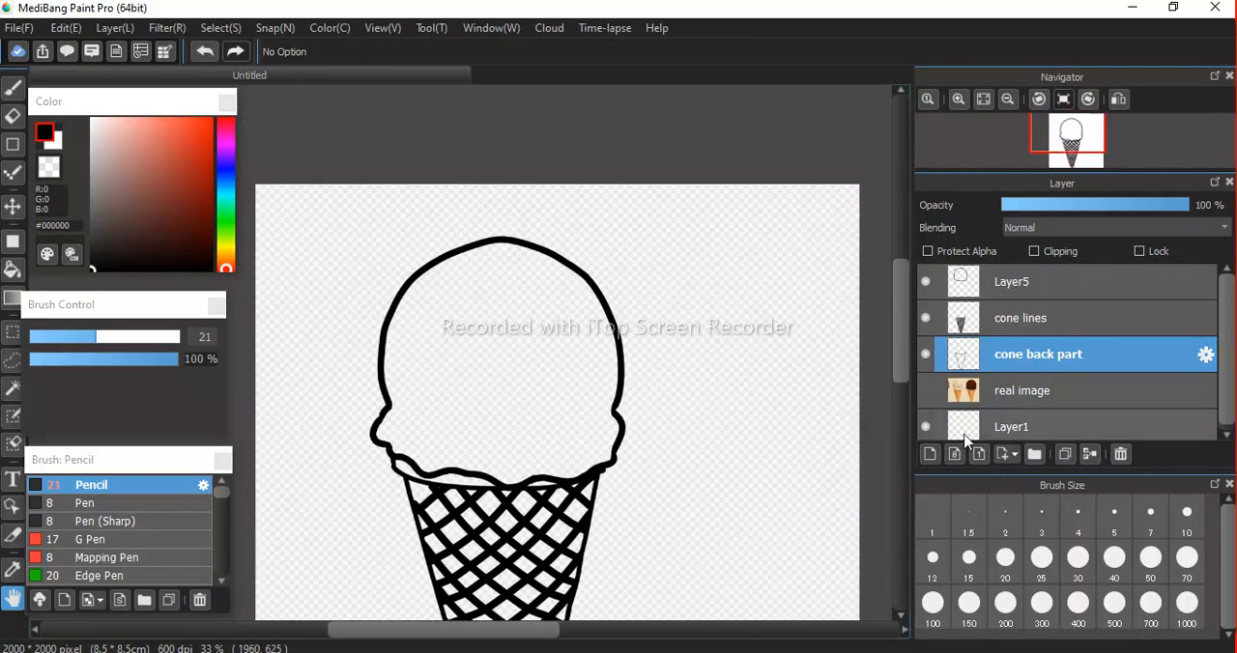
# Add a new layer above Layer5 and leave only the new layer and the real image layer visible.
pyautogui.click(1061, 278)
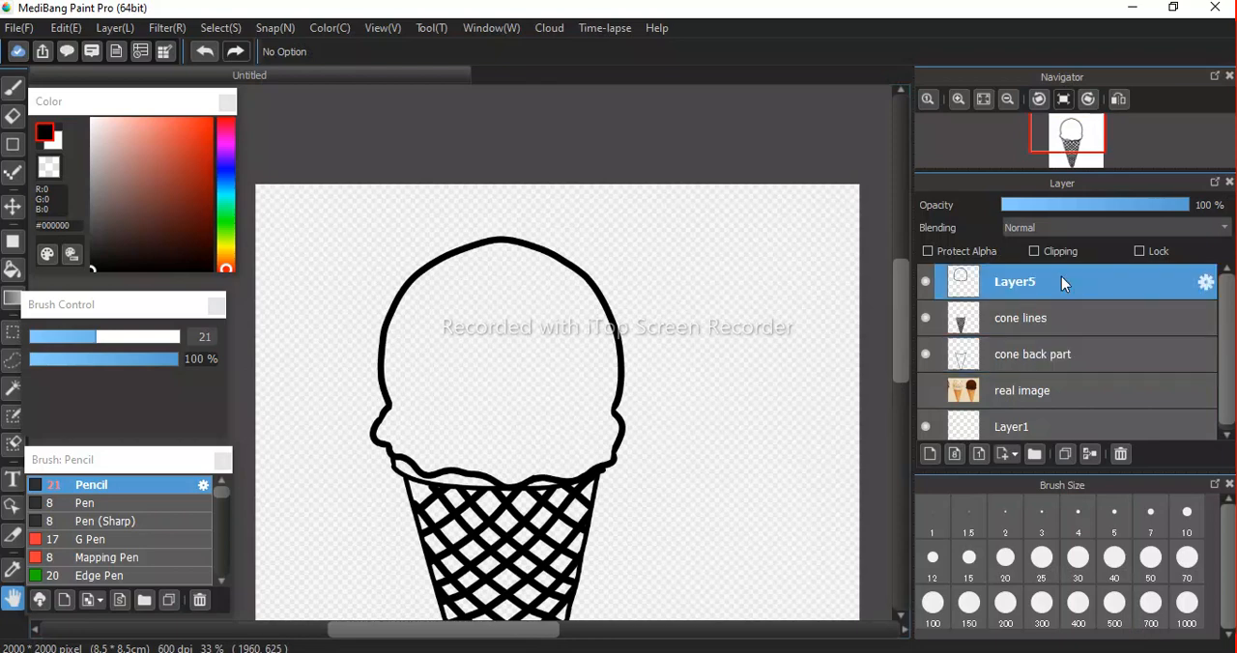
pyautogui.click(931, 455)
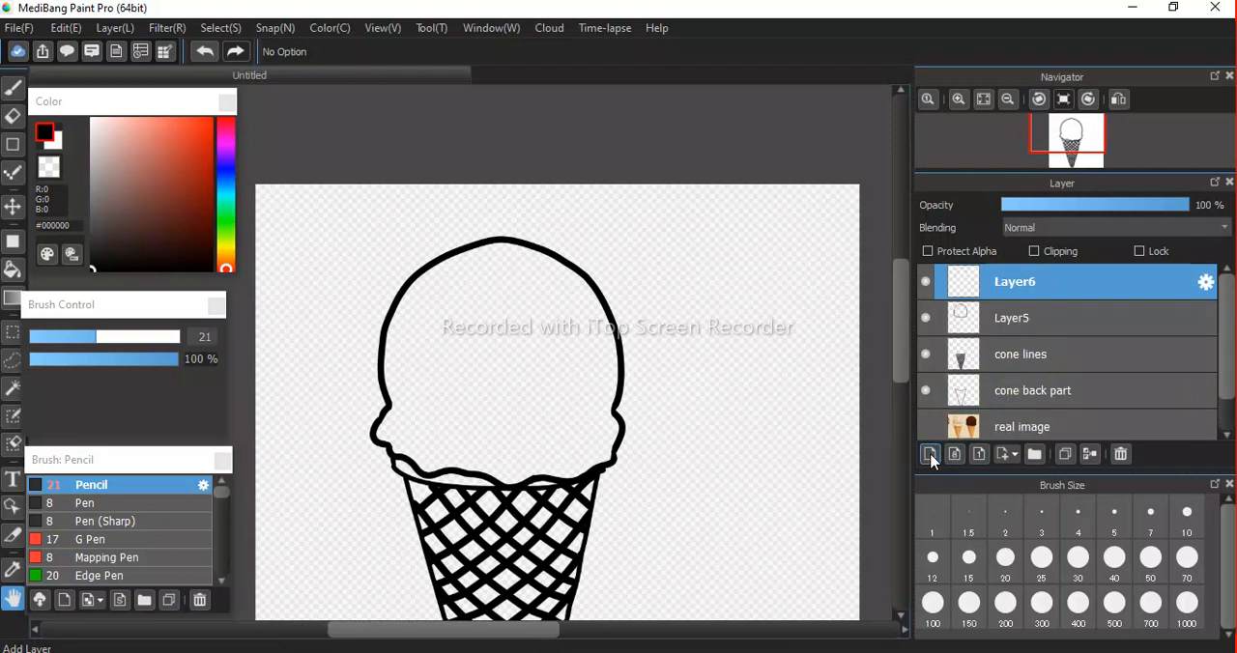
pyautogui.click(926, 428)
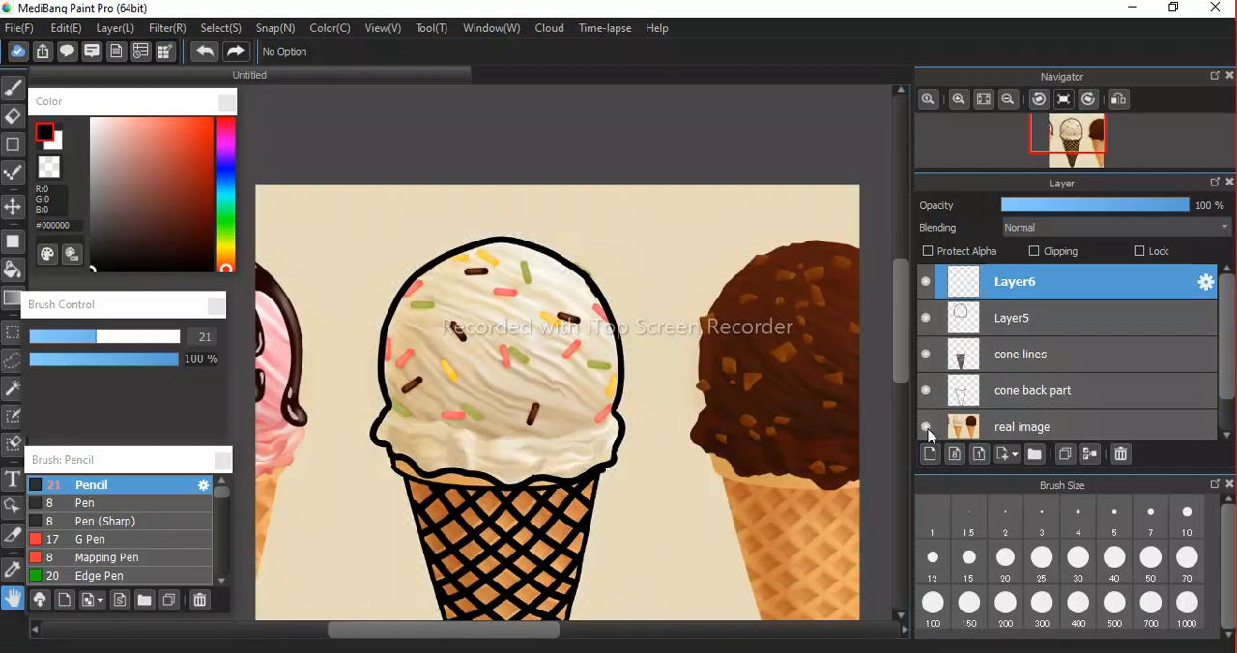
pyautogui.click(926, 319)
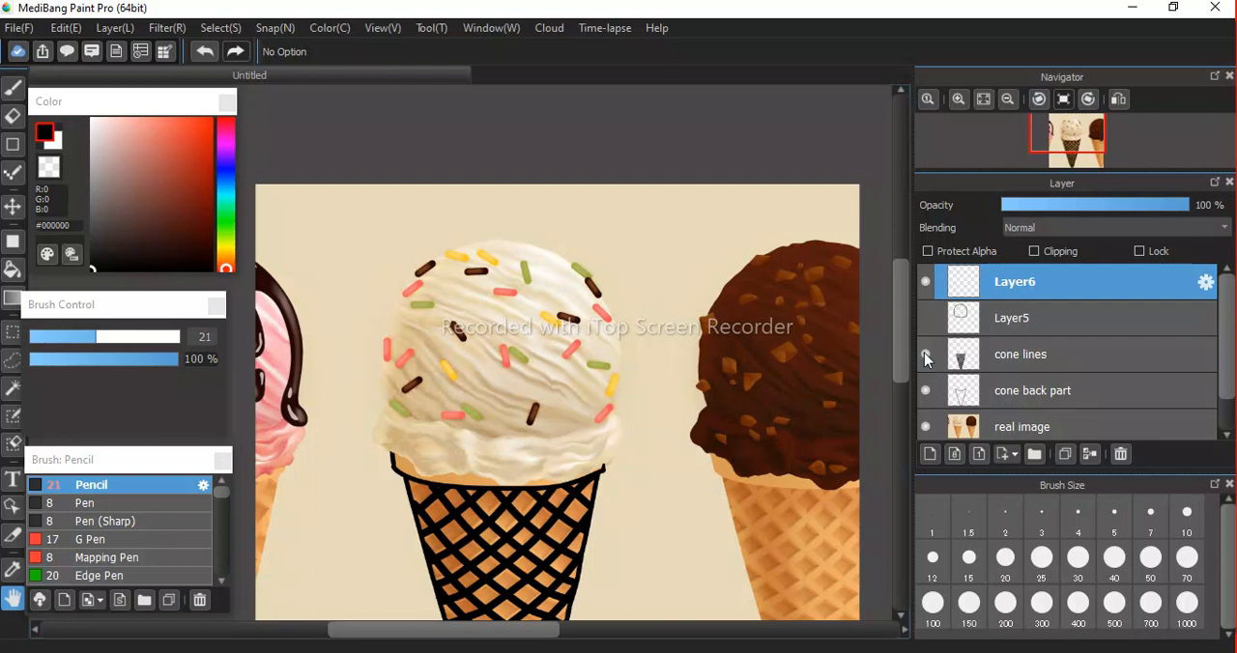
pyautogui.click(925, 355)
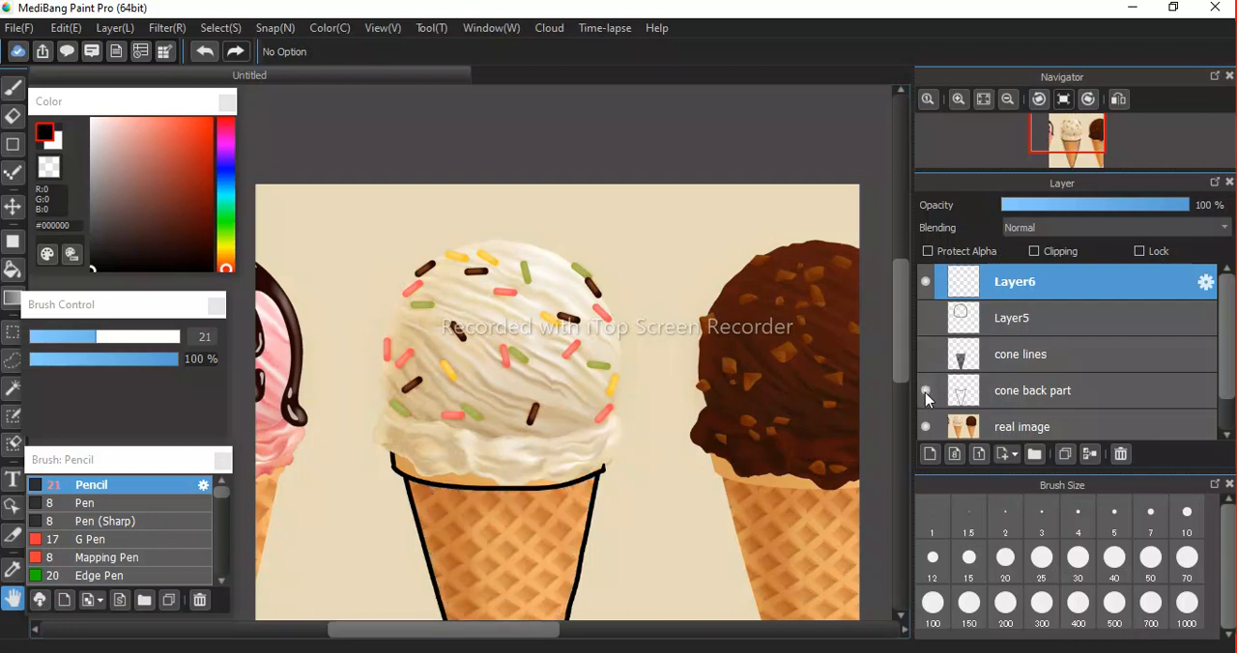
pyautogui.click(925, 393)
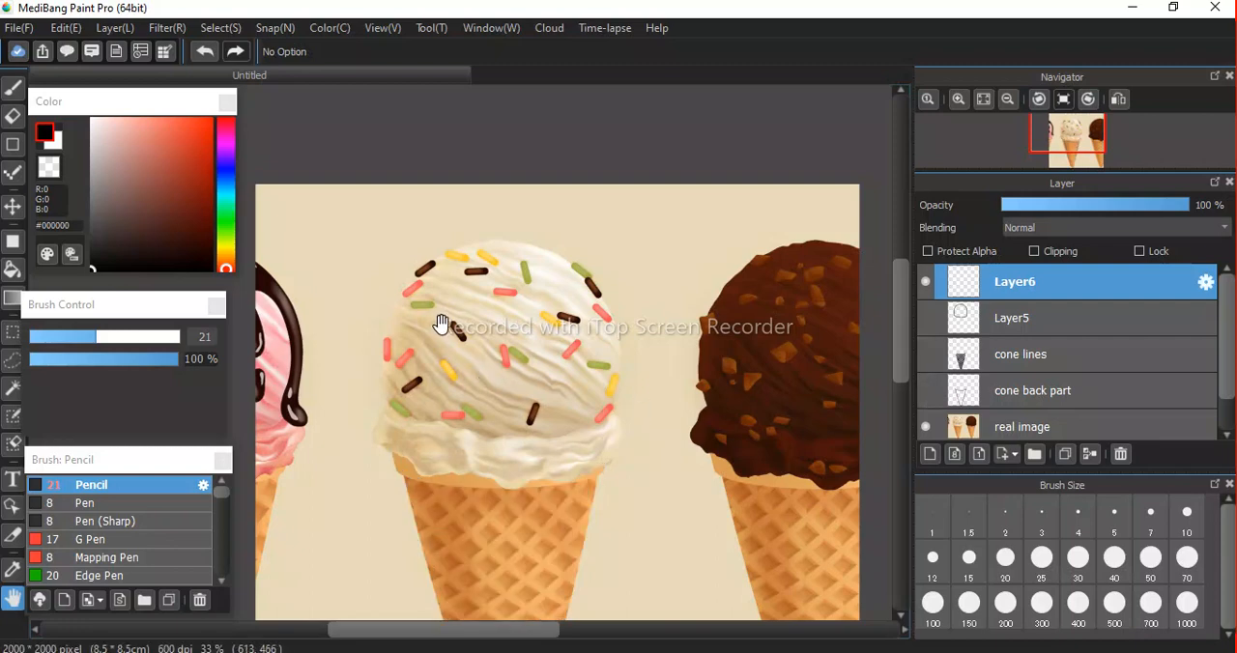
# Try a black Pencil stroke at size 34 over the brown sprinkle on the scoop's upper-left edge, and undo it.
pyautogui.scroll(-2, 441, 324)
pyautogui.scroll(4, 440, 324)
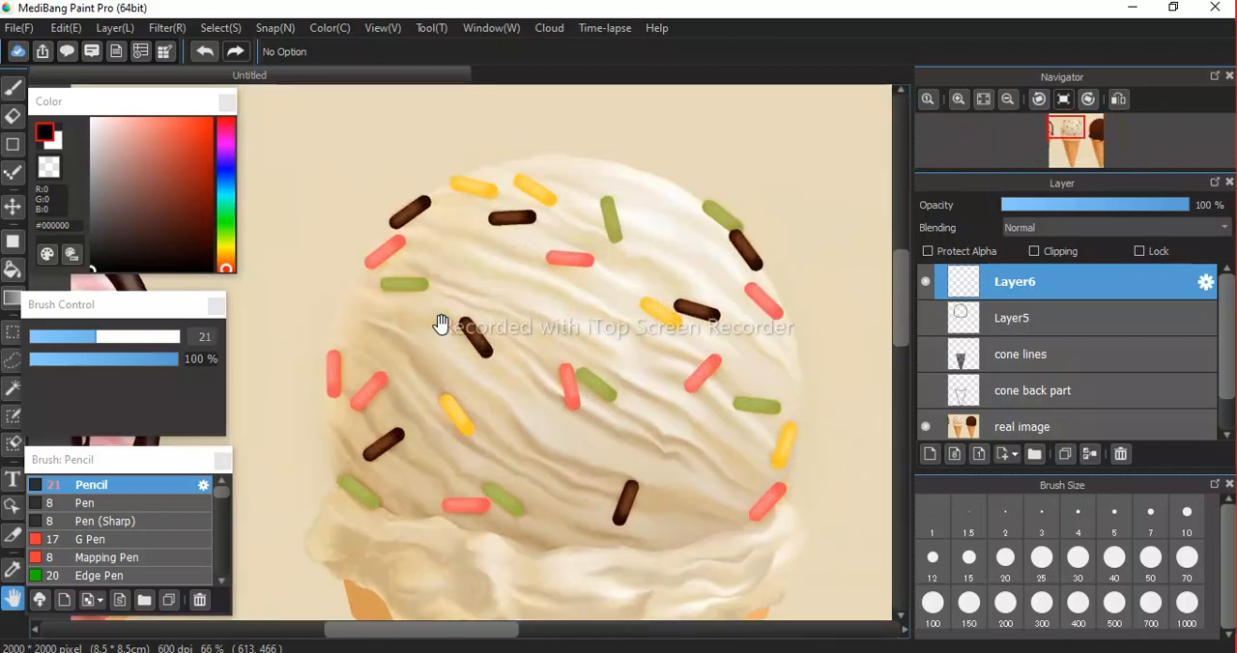
pyautogui.click(97, 338)
pyautogui.moveTo(107, 346); pyautogui.dragTo(120, 345)
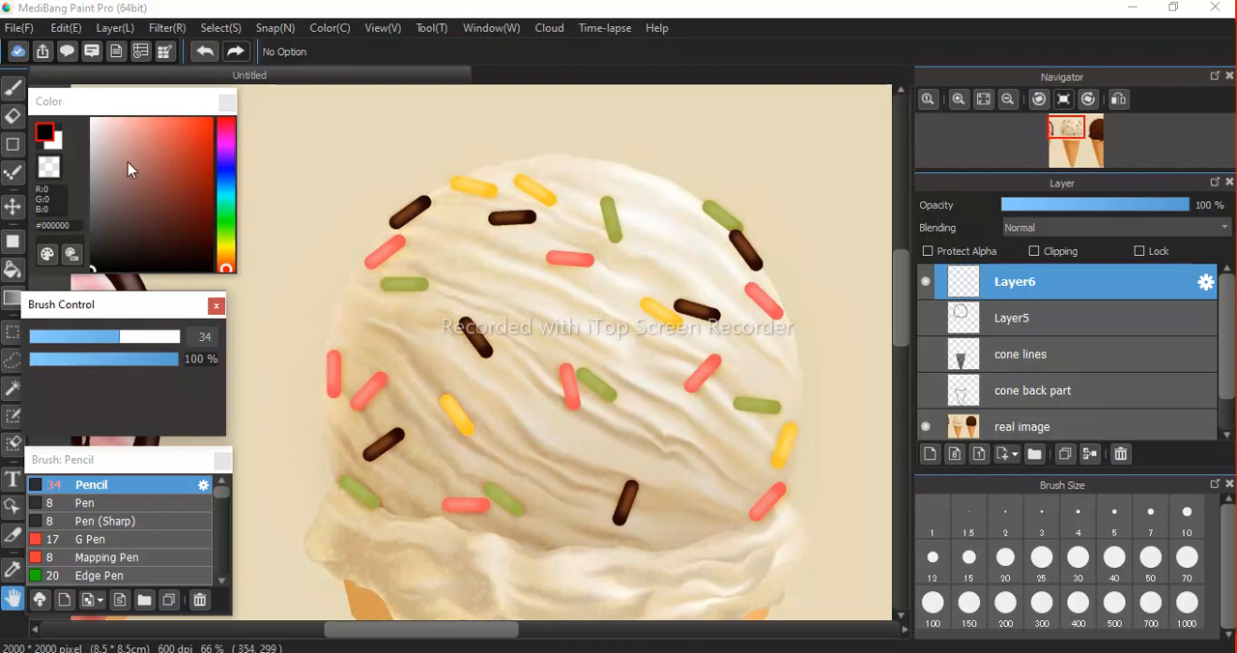
pyautogui.click(11, 88)
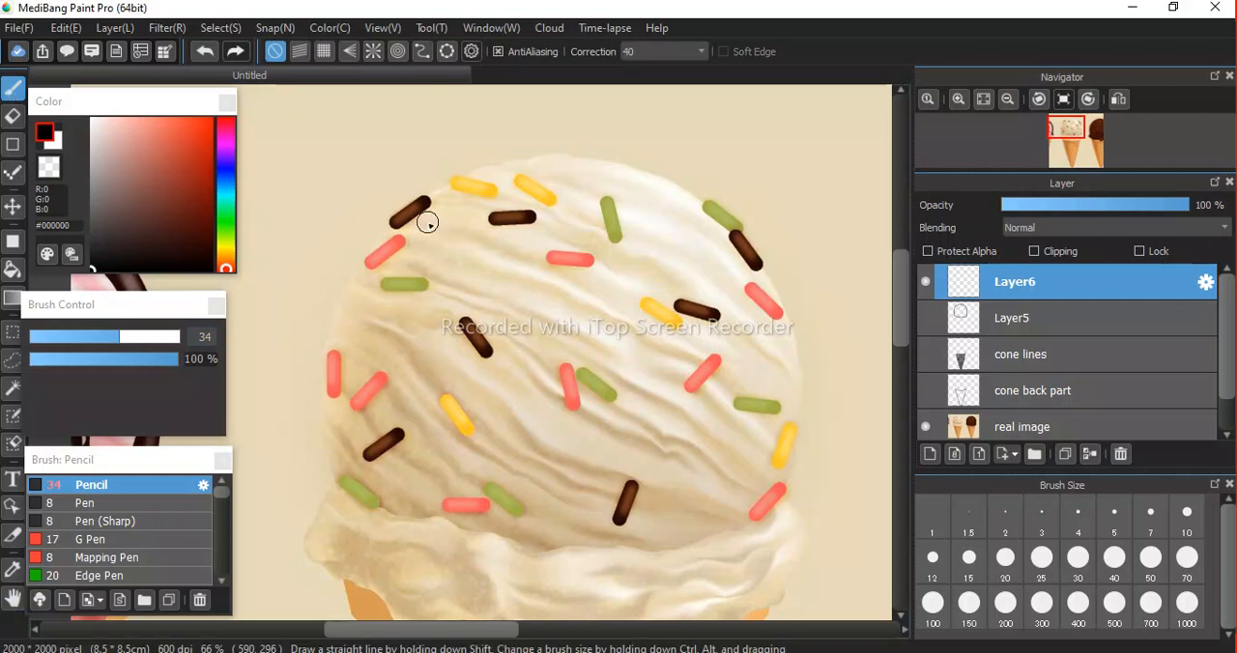
pyautogui.scroll(3, 381, 230)
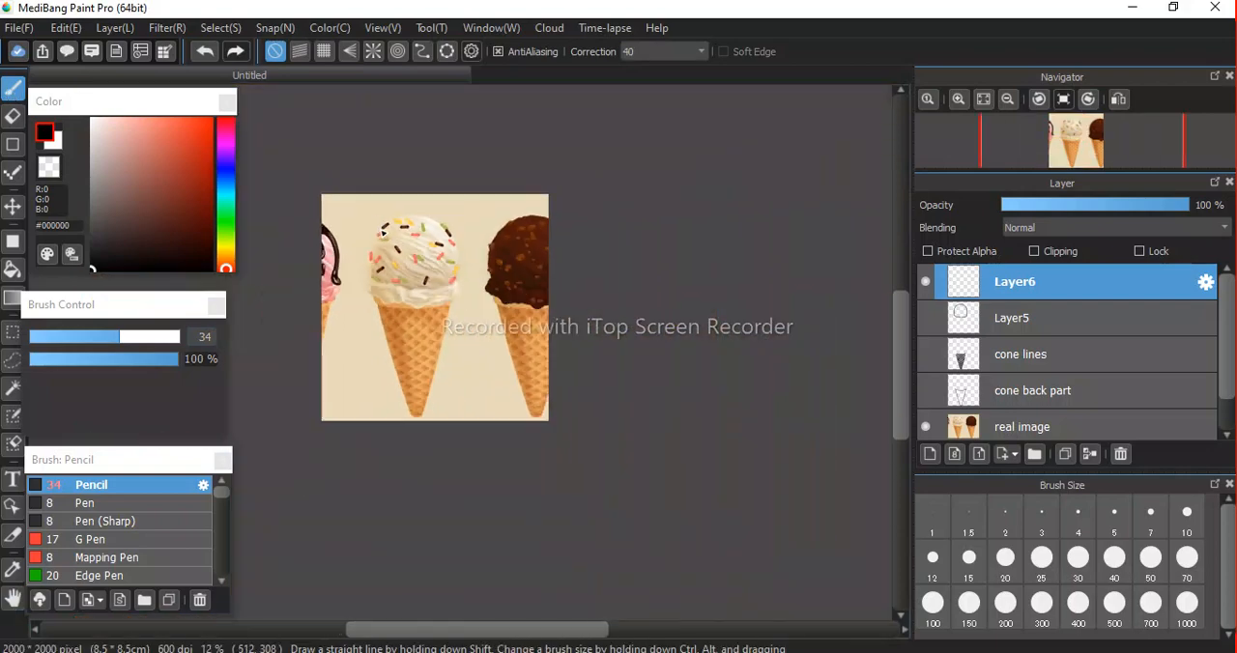
pyautogui.moveTo(381, 229); pyautogui.dragTo(514, 396)
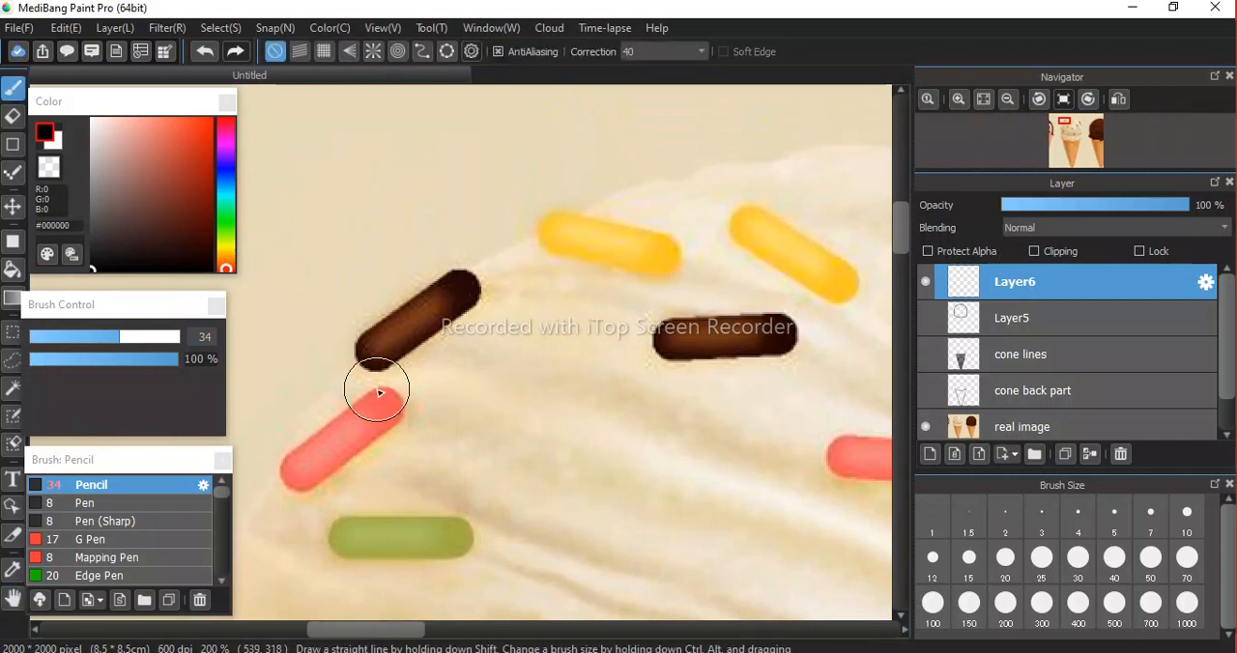
pyautogui.click(378, 352)
pyautogui.moveTo(379, 352)
pyautogui.mouseDown()
pyautogui.moveTo(455, 290)
pyautogui.moveTo(462, 298)
pyautogui.mouseUp()
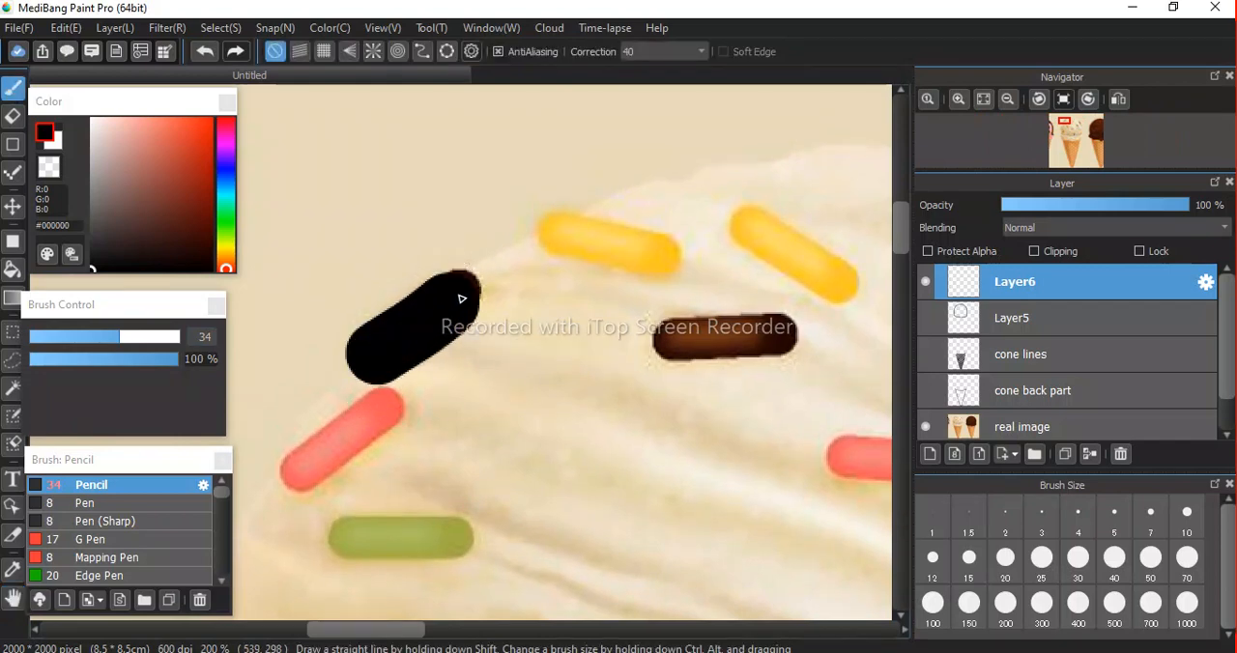
pyautogui.hotkey('ctrl', 'z')
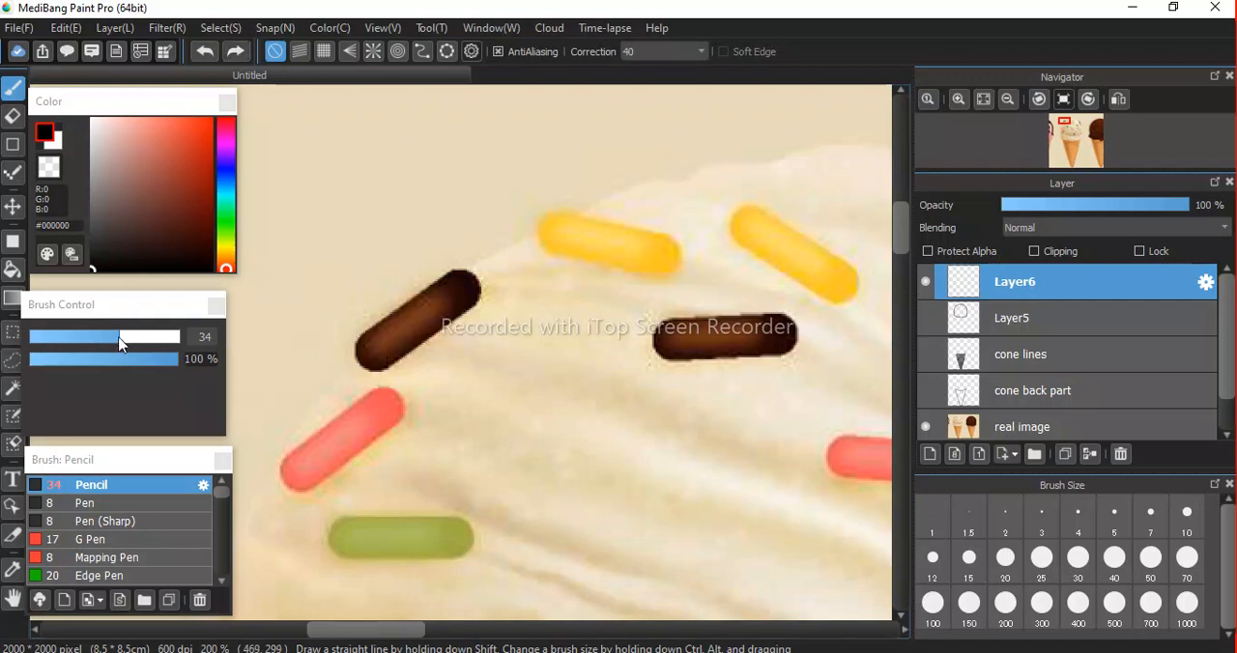
# Set the Pencil size to 19 and paint black strokes over the sprinkles on the scoop's left side, down to the lower-left green one.
pyautogui.moveTo(122, 346); pyautogui.dragTo(90, 337)
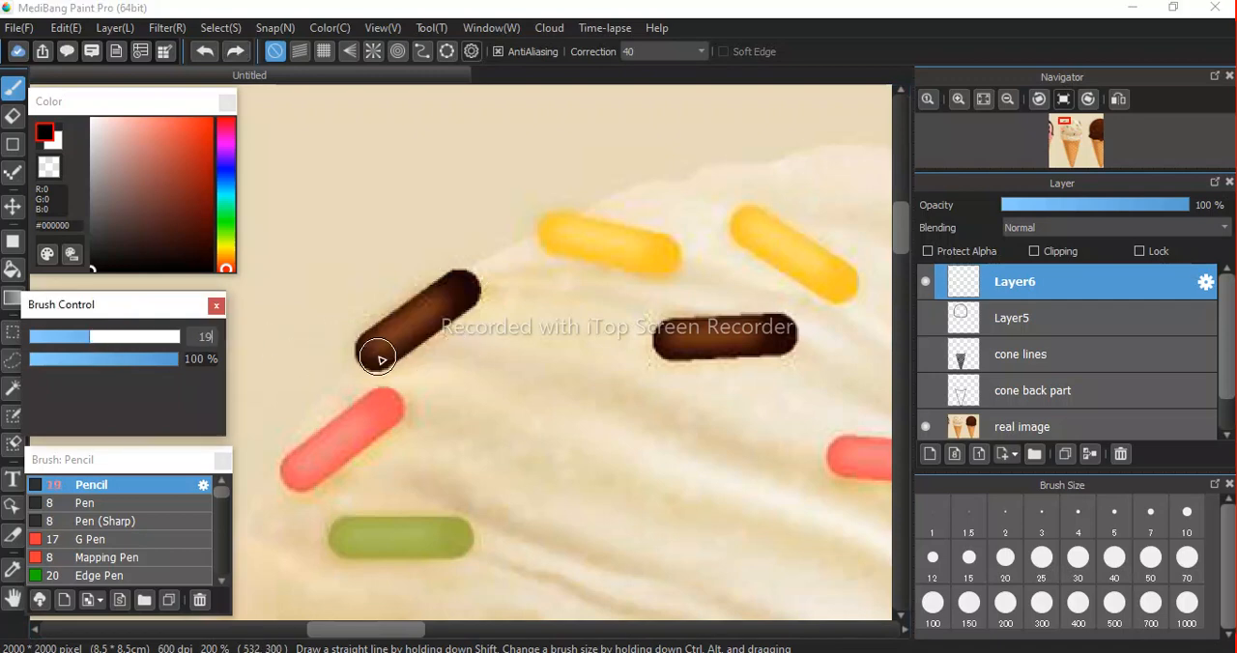
pyautogui.moveTo(373, 356); pyautogui.dragTo(471, 281)
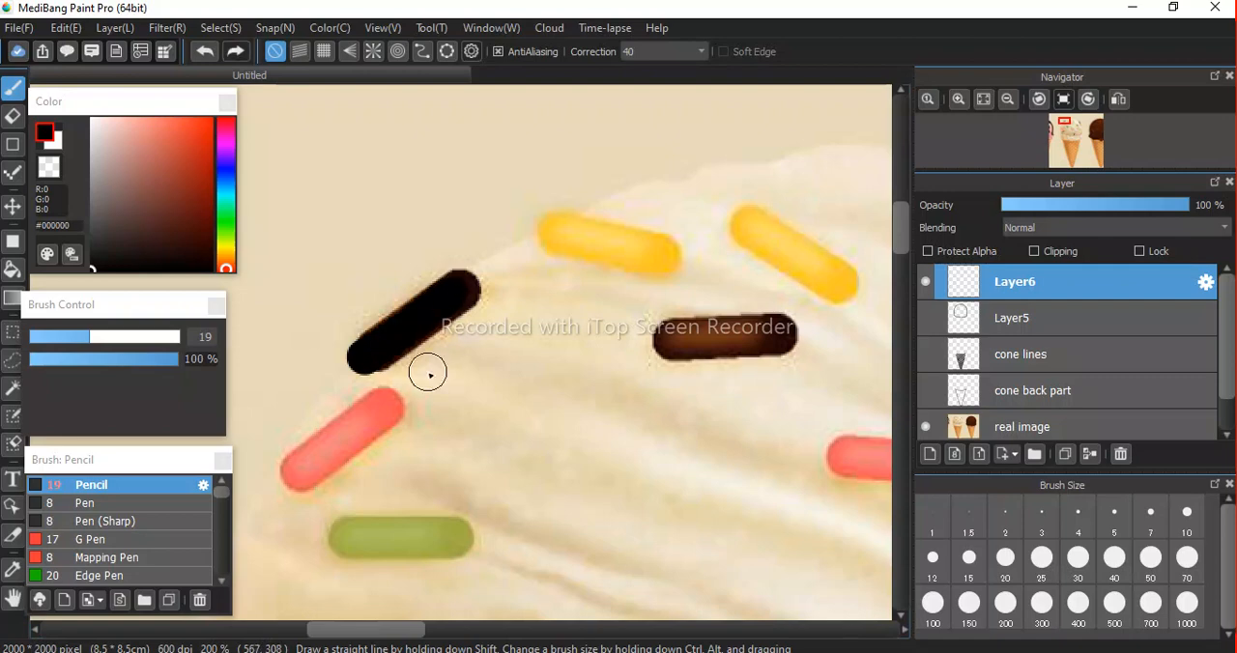
pyautogui.scroll(-4, 428, 374)
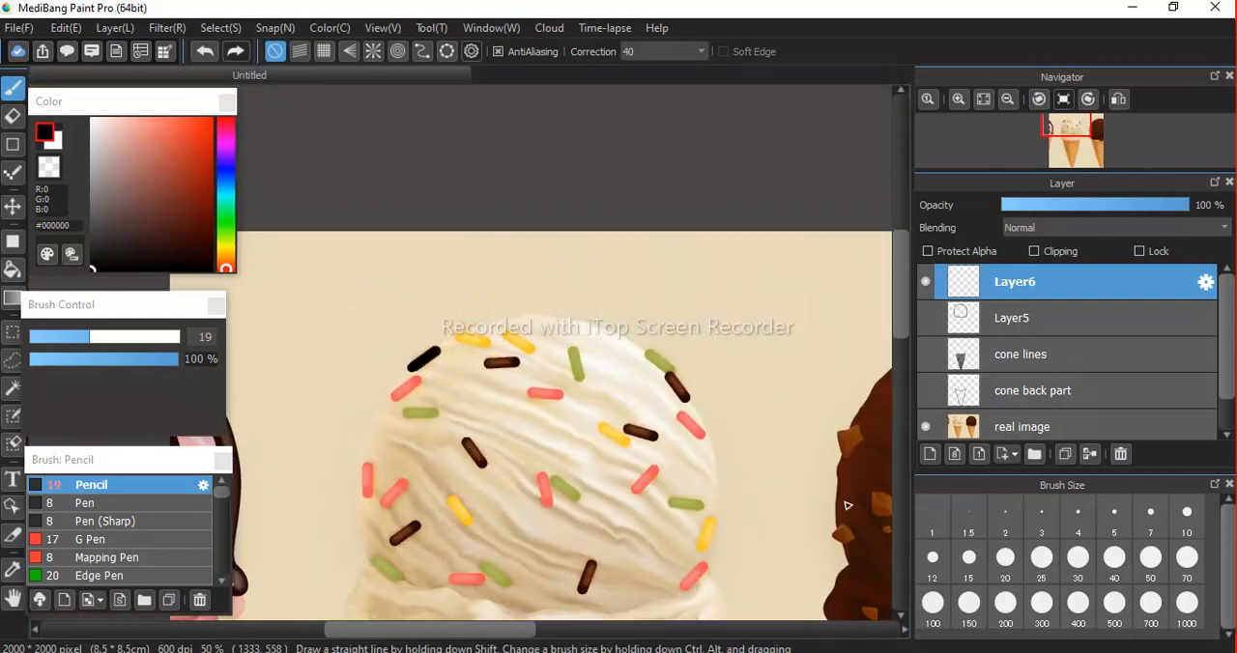
pyautogui.scroll(4, 425, 382)
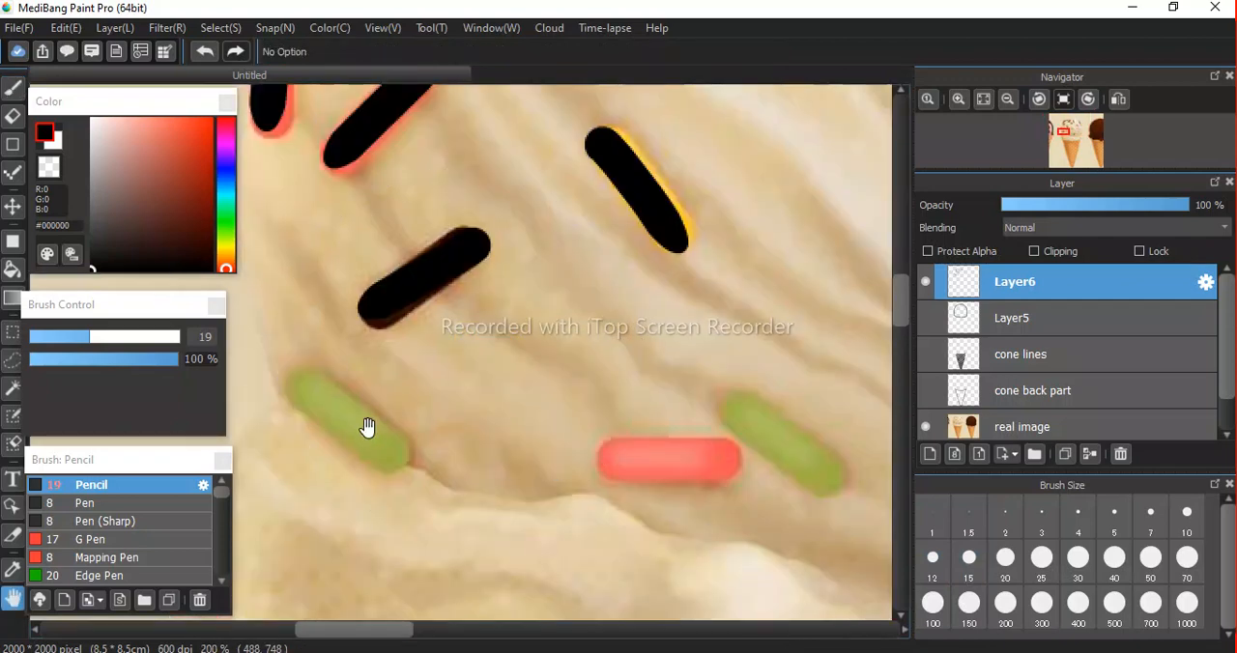
pyautogui.moveTo(296, 387); pyautogui.dragTo(392, 457)
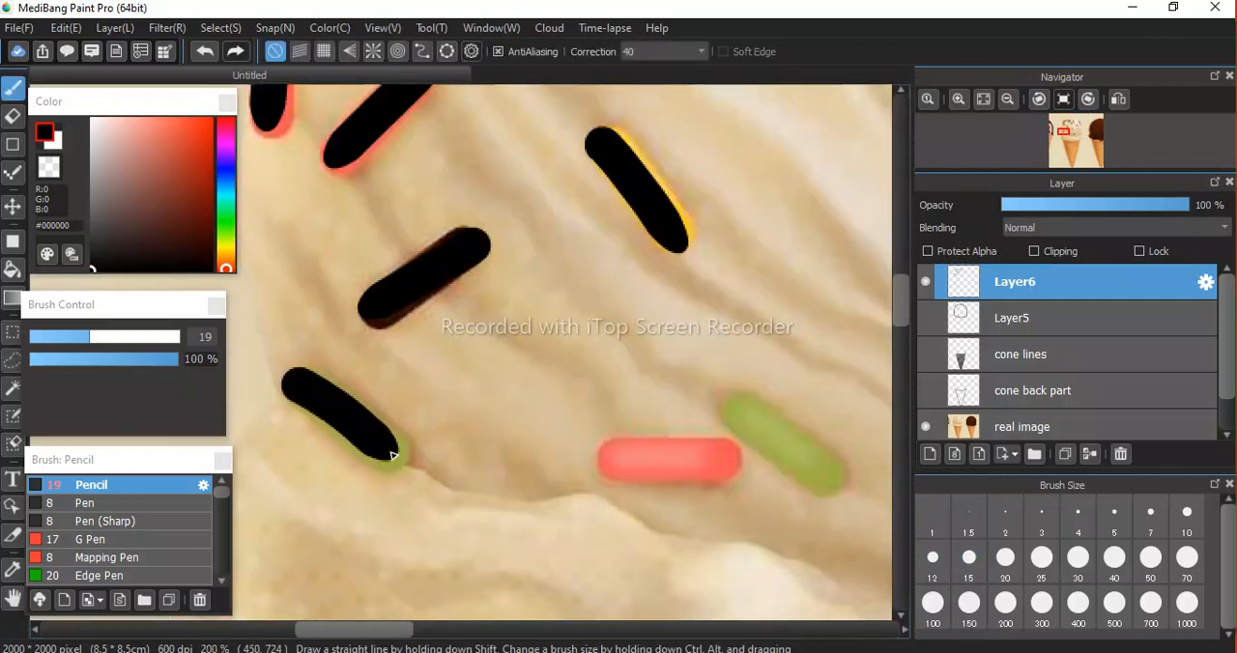
# Save the drawing on the computer instead of the cloud, under the file name icecream.
pyautogui.hotkey('ctrl', 's')
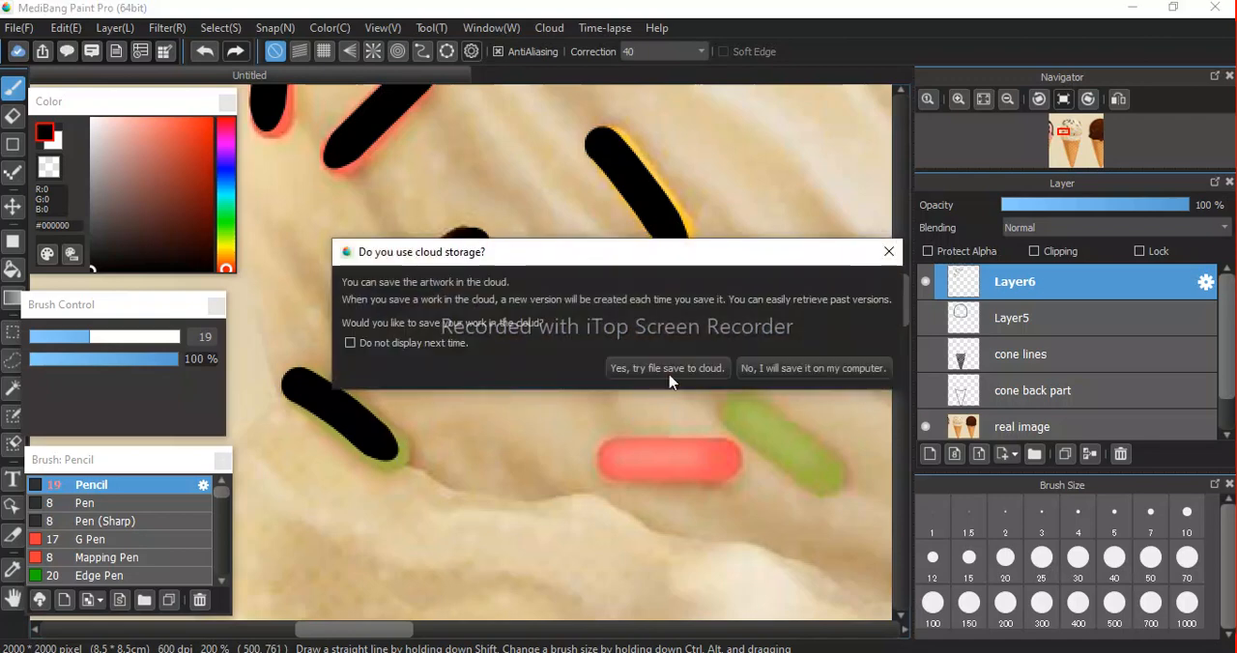
pyautogui.click(789, 368)
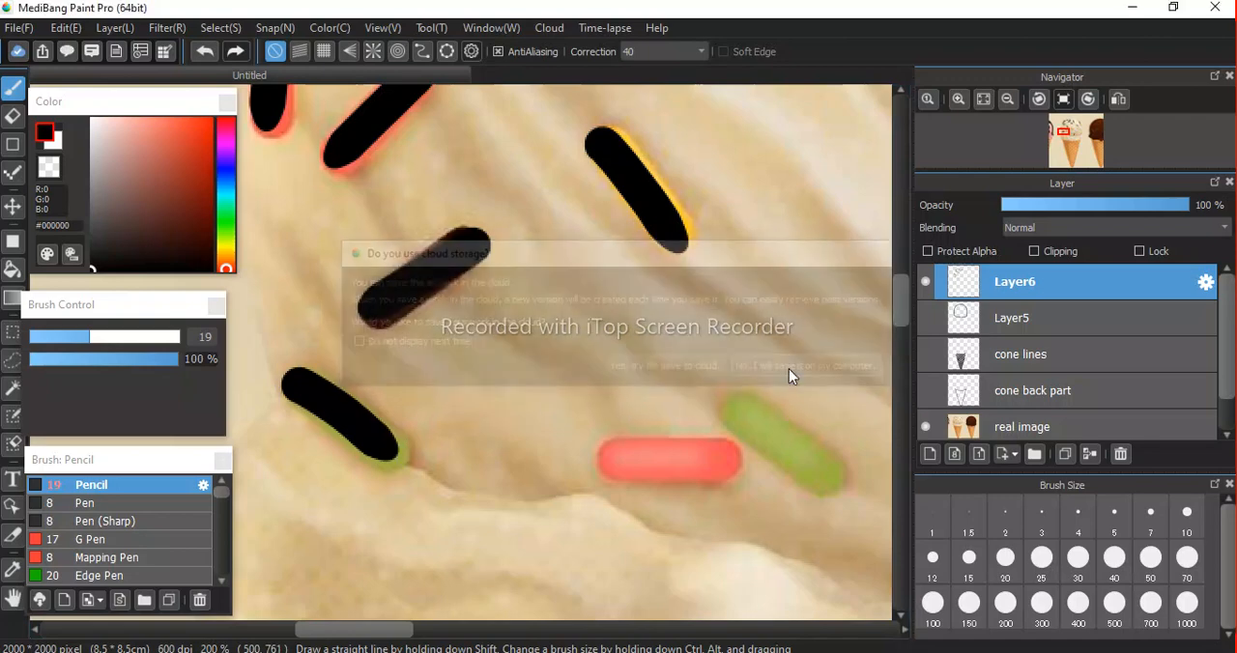
pyautogui.write('icecream')
pyautogui.press('Return')
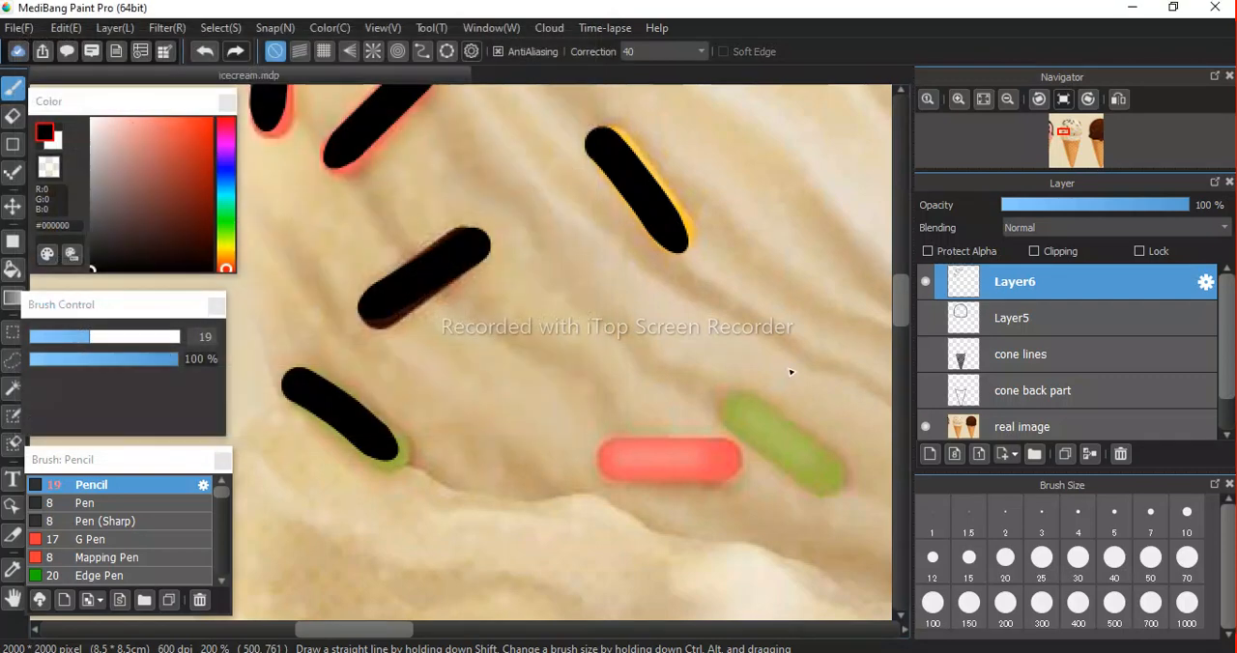
# Paint black strokes over the adjacent pink and green sprinkles near the scoop's lower wavy edge.
pyautogui.moveTo(612, 463); pyautogui.dragTo(733, 466)
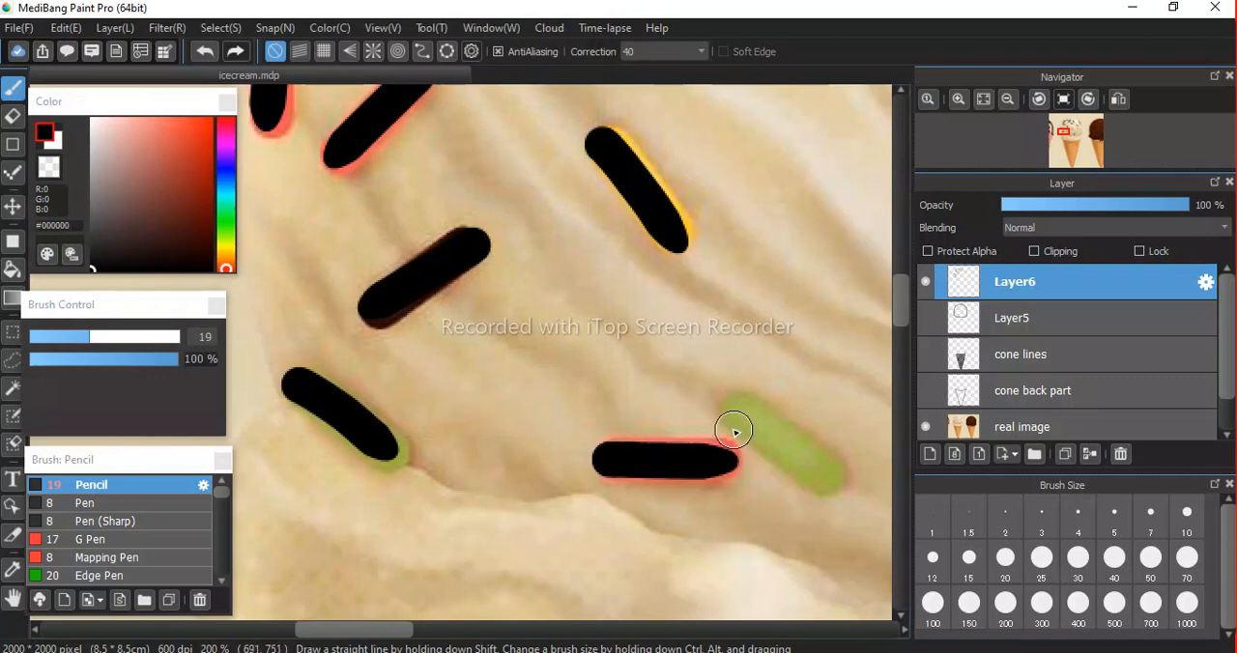
pyautogui.moveTo(737, 415); pyautogui.dragTo(842, 490)
# Paint black strokes over the pink and green sprinkle pair in the scoop's middle and the pink sprinkle to their right.
pyautogui.press('space')
pyautogui.moveTo(782, 354)
pyautogui.mouseDown()
pyautogui.moveTo(530, 458)
pyautogui.moveTo(625, 149)
pyautogui.mouseUp()
pyautogui.moveTo(469, 479)
pyautogui.mouseDown()
pyautogui.moveTo(651, 184)
pyautogui.moveTo(451, 411)
pyautogui.mouseUp()
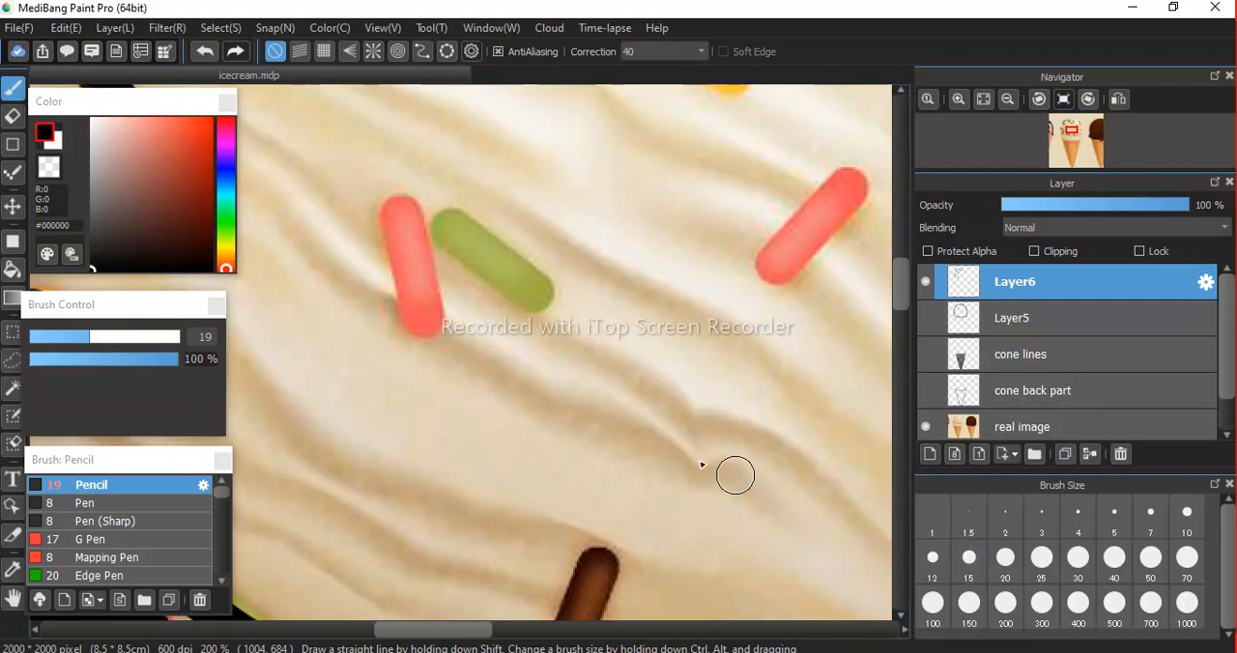
pyautogui.moveTo(403, 215)
pyautogui.mouseDown()
pyautogui.moveTo(395, 206)
pyautogui.moveTo(420, 334)
pyautogui.mouseUp()
pyautogui.moveTo(446, 227); pyautogui.dragTo(463, 245)
pyautogui.moveTo(506, 276); pyautogui.dragTo(539, 301)
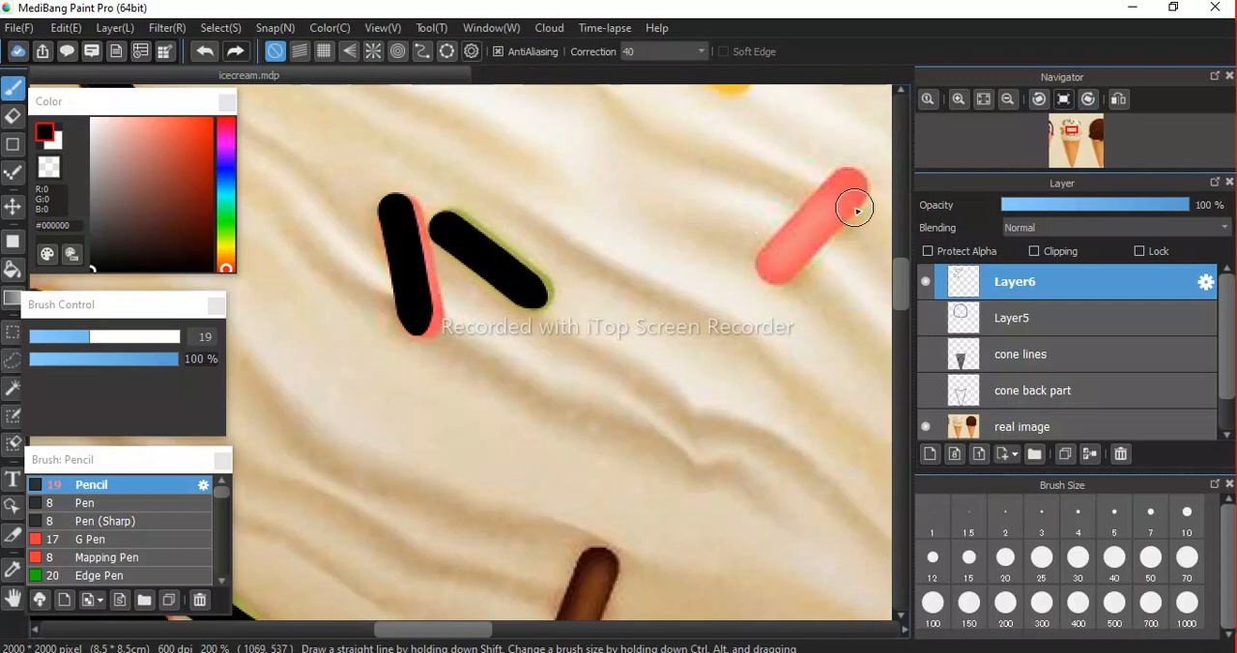
pyautogui.moveTo(851, 189)
pyautogui.mouseDown()
pyautogui.moveTo(776, 271)
pyautogui.moveTo(745, 367)
pyautogui.moveTo(609, 124)
pyautogui.mouseUp()
pyautogui.press('space')
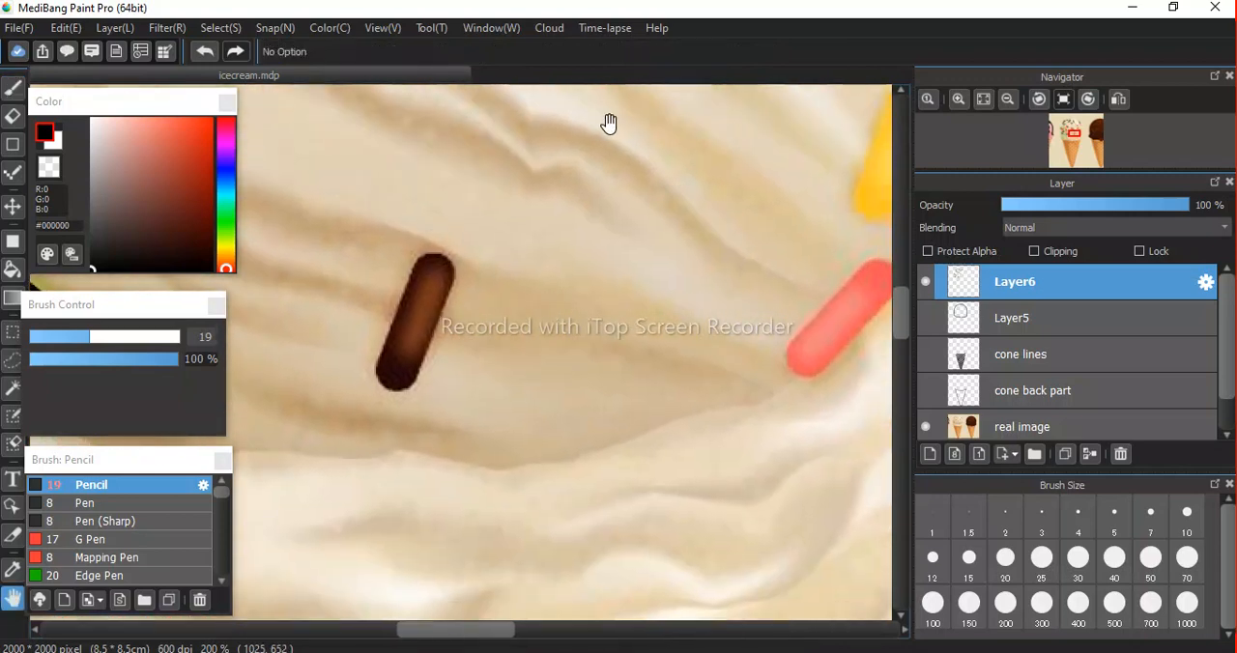
# Paint black strokes over the brown sprinkle at the scoop's lower middle and the green, yellow and red sprinkles along its right edge.
pyautogui.moveTo(436, 268); pyautogui.dragTo(392, 390)
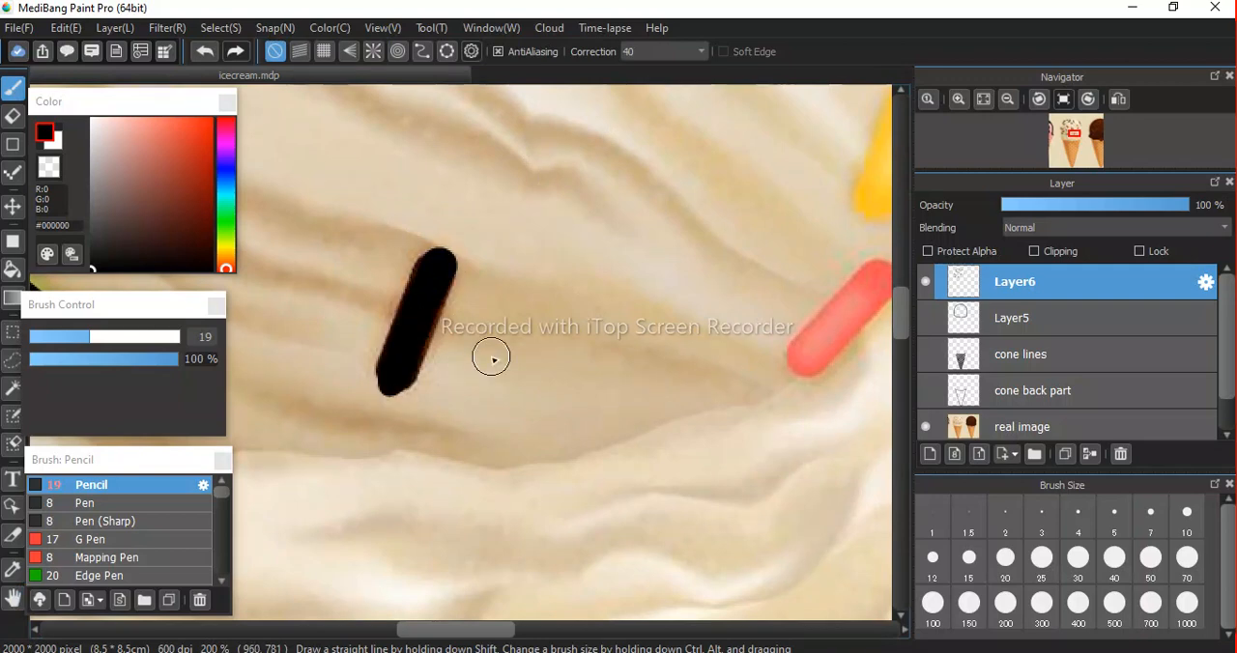
pyautogui.press('space')
pyautogui.moveTo(651, 362); pyautogui.dragTo(305, 446)
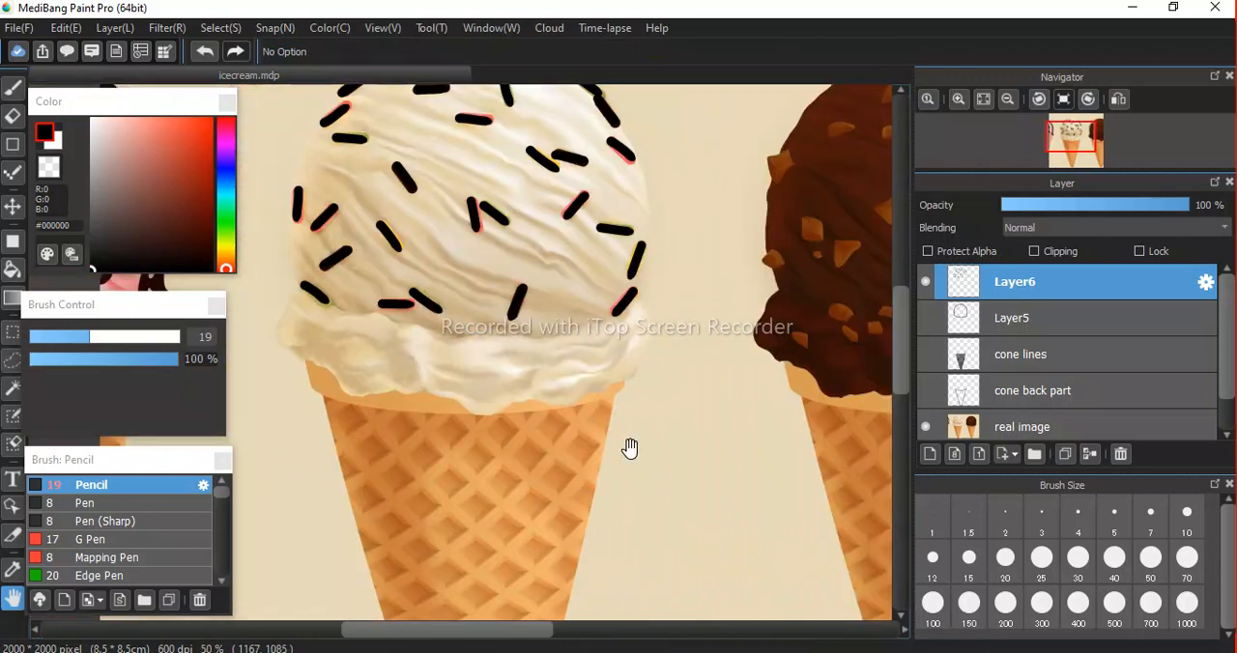
pyautogui.moveTo(572, 445); pyautogui.dragTo(559, 398)
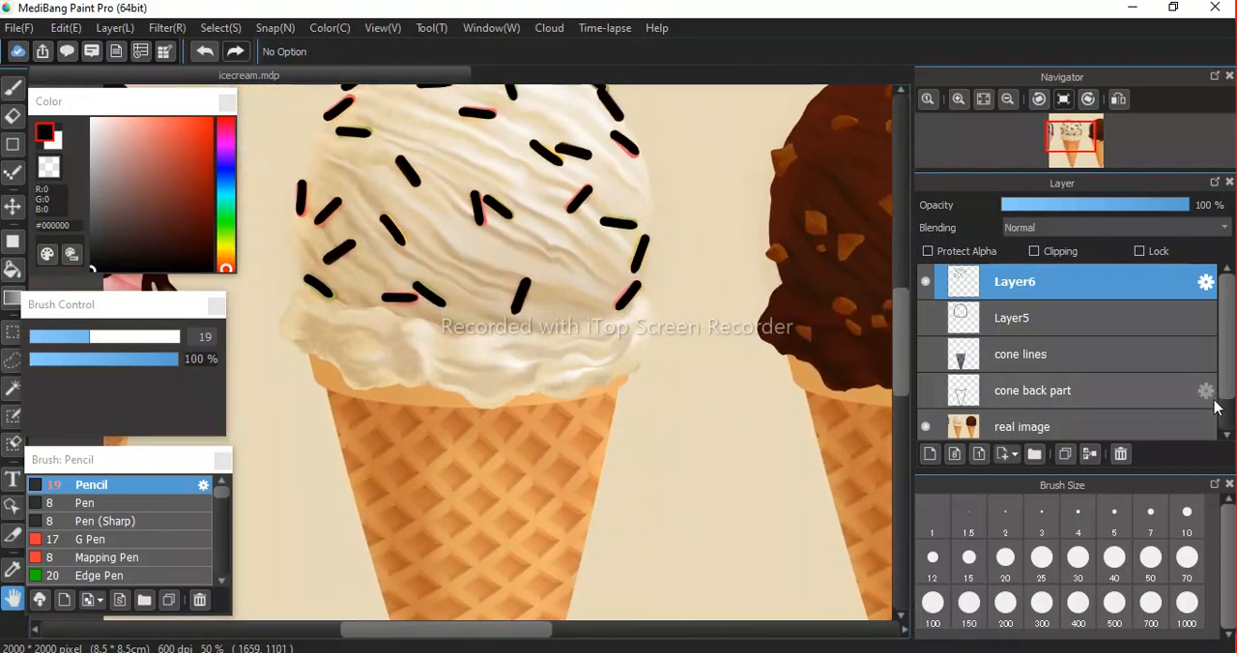
# Hide the real image layer and show the cone back part, cone lines and Layer5 layers to view the complete line art.
pyautogui.scroll(-1, 1227, 379)
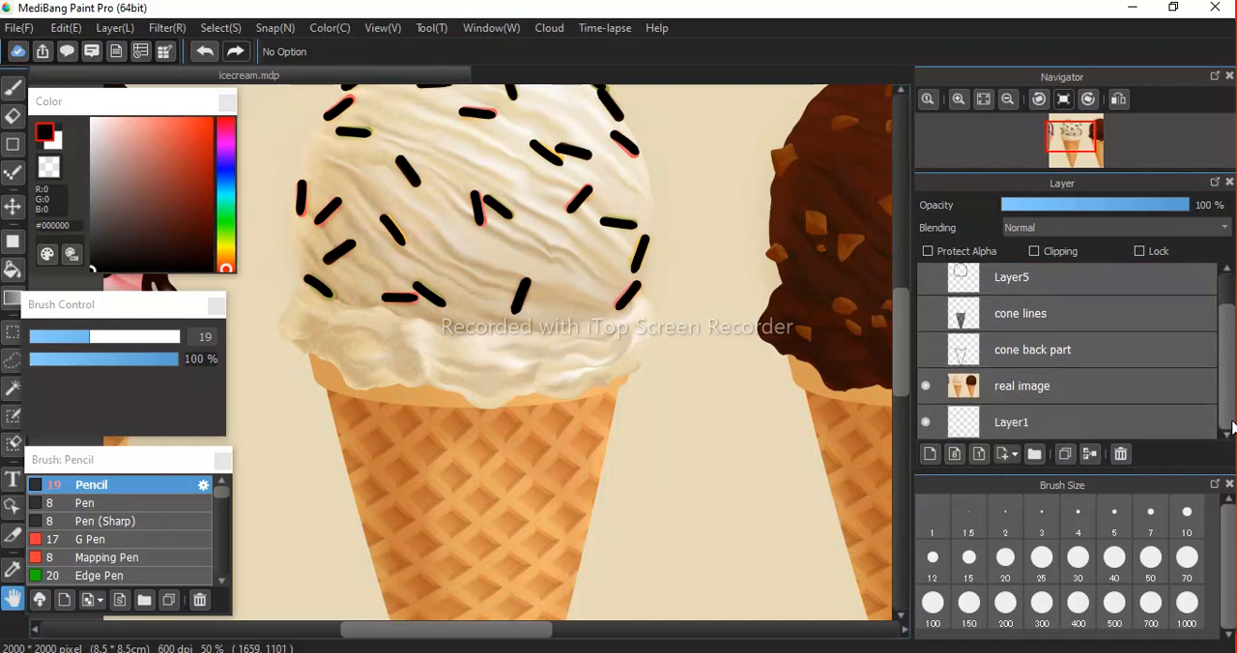
pyautogui.click(927, 385)
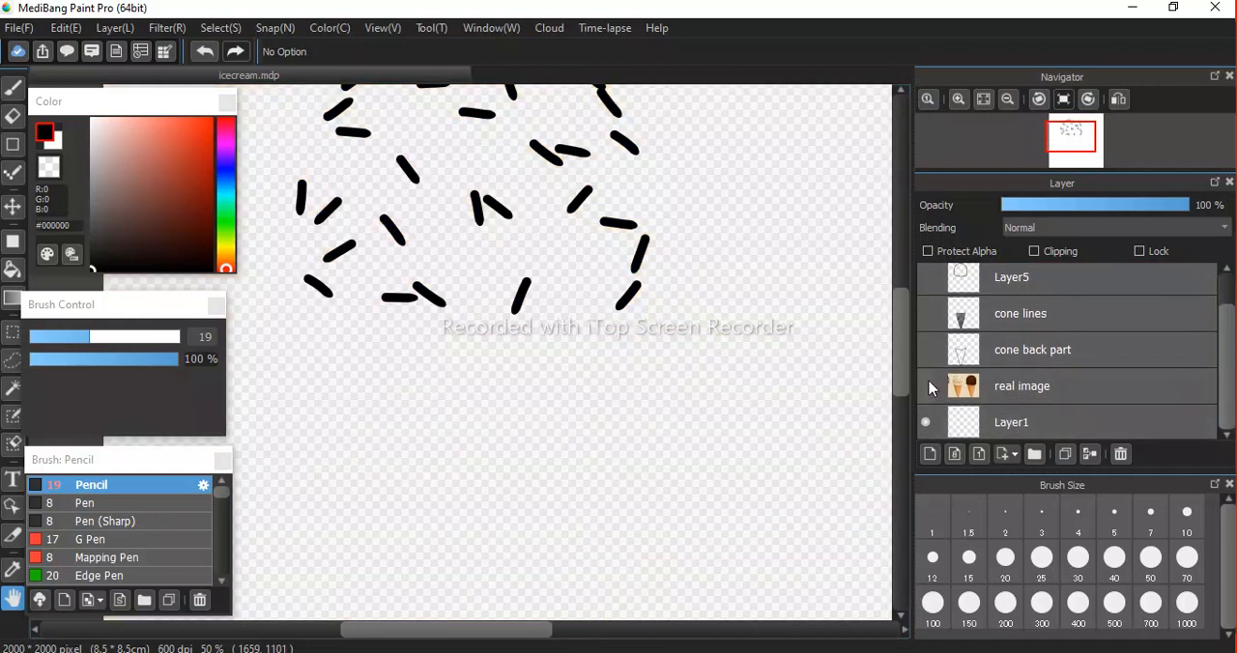
pyautogui.click(926, 361)
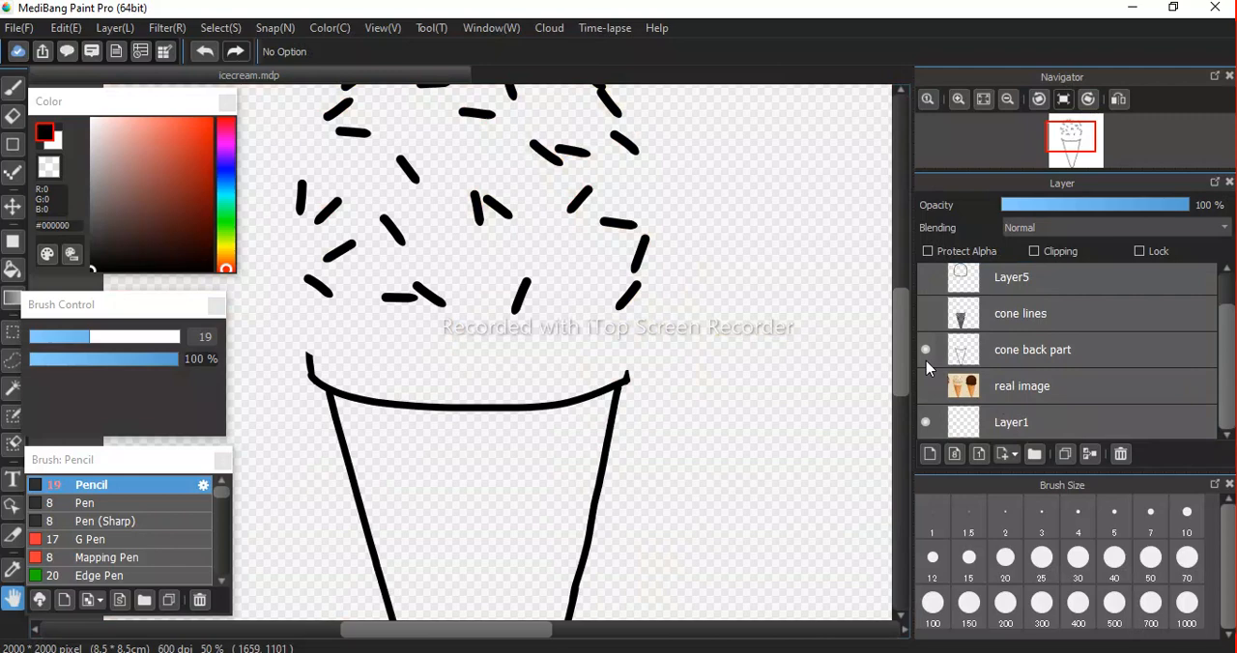
pyautogui.click(926, 319)
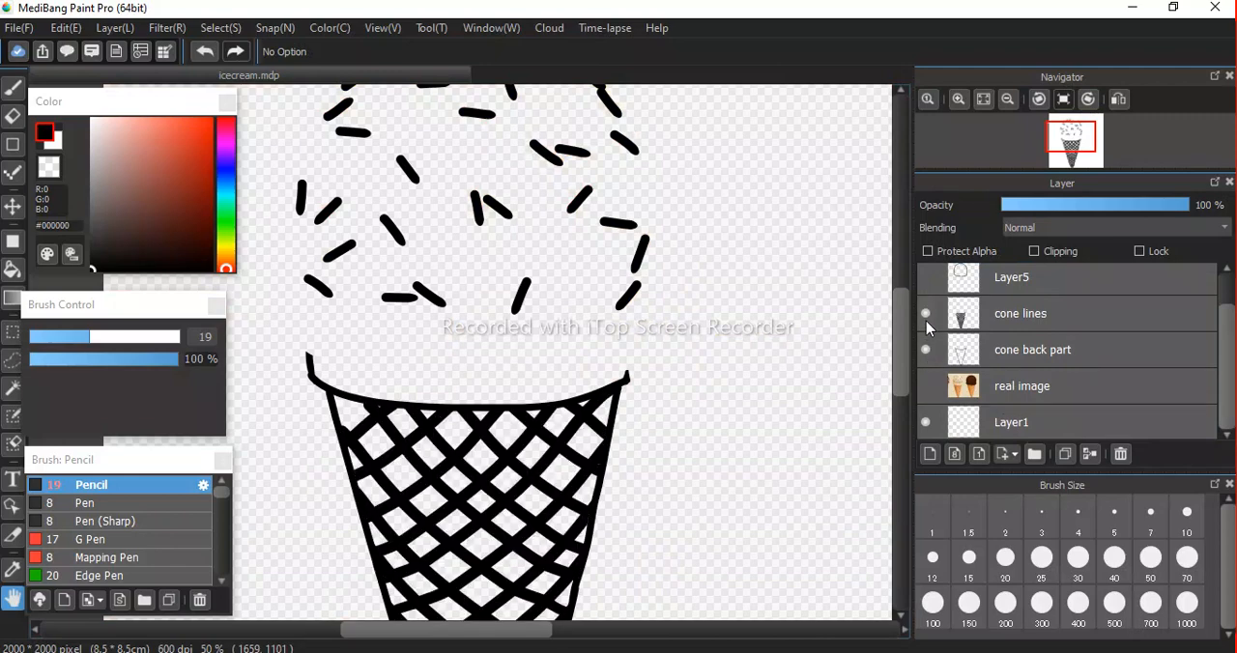
pyautogui.click(926, 278)
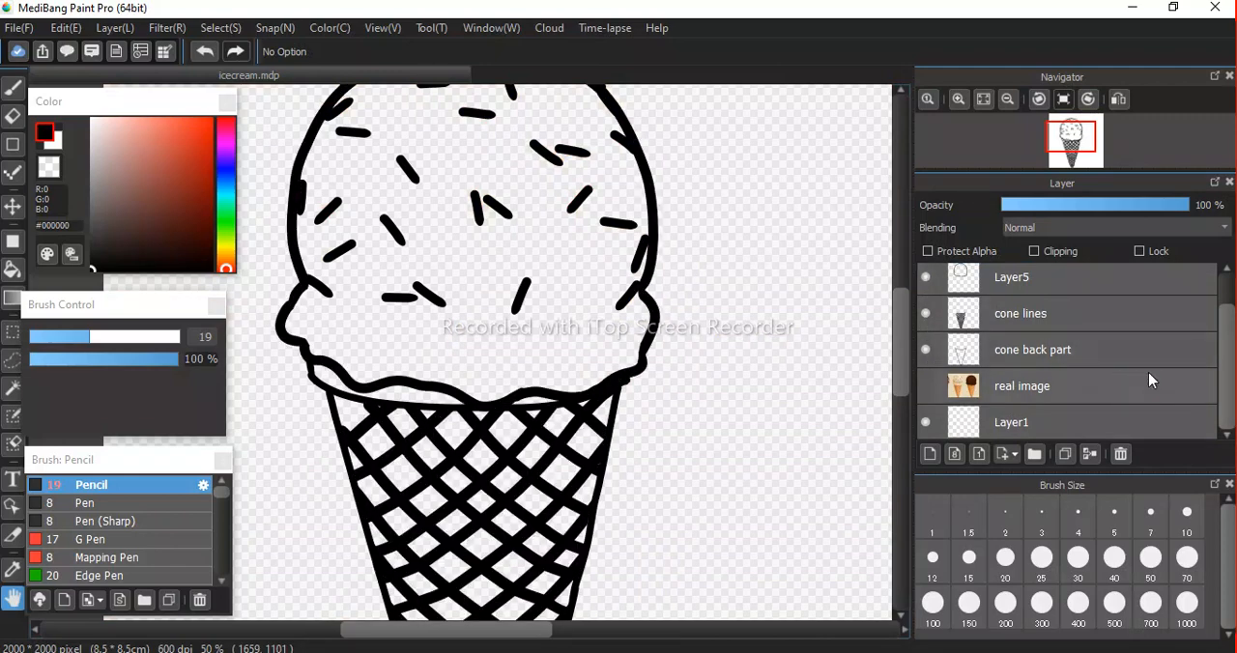
pyautogui.moveTo(1227, 410); pyautogui.dragTo(1226, 368)
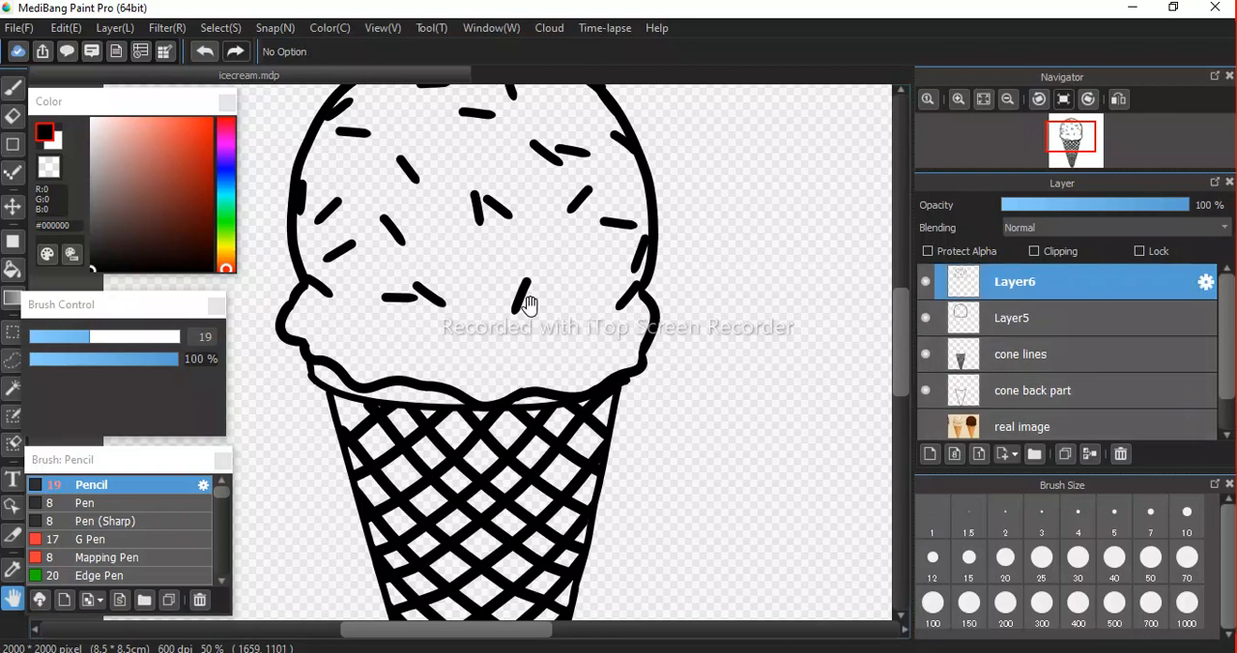
pyautogui.scroll(-3, 498, 280)
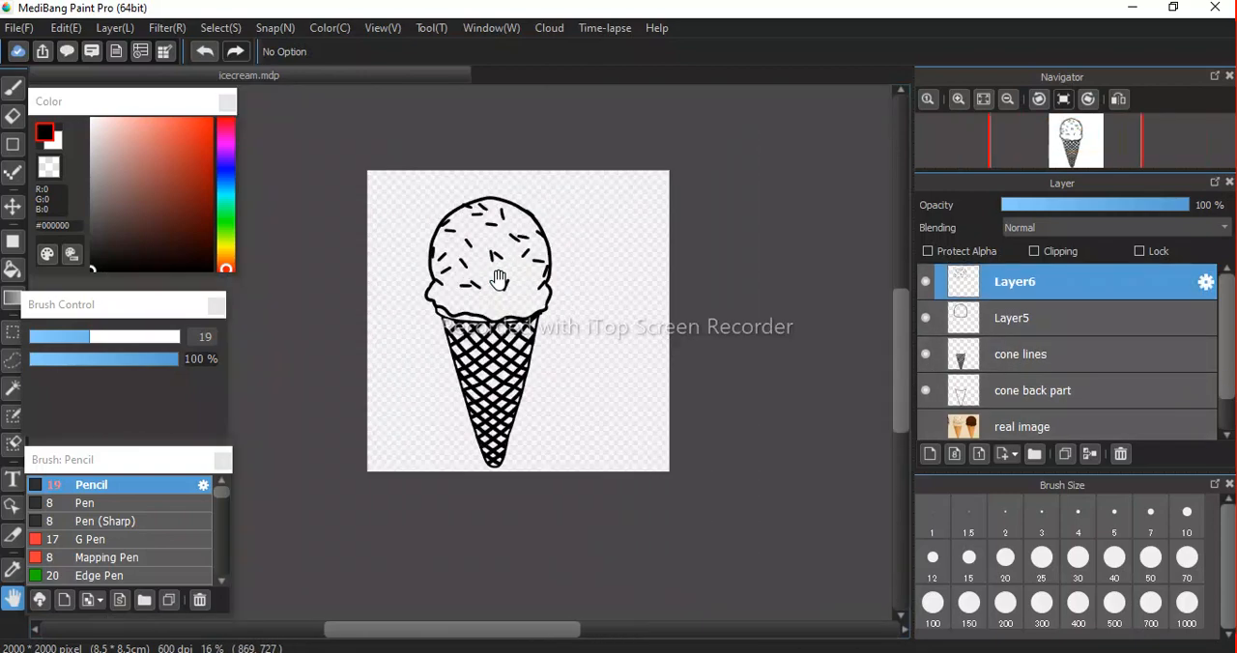
# Hide Layer6, Layer5 and the cone lines layer so that only the cone's outer outline is shown.
pyautogui.scroll(2, 497, 280)
pyautogui.moveTo(548, 435); pyautogui.dragTo(534, 267)
pyautogui.moveTo(541, 389); pyautogui.dragTo(546, 295)
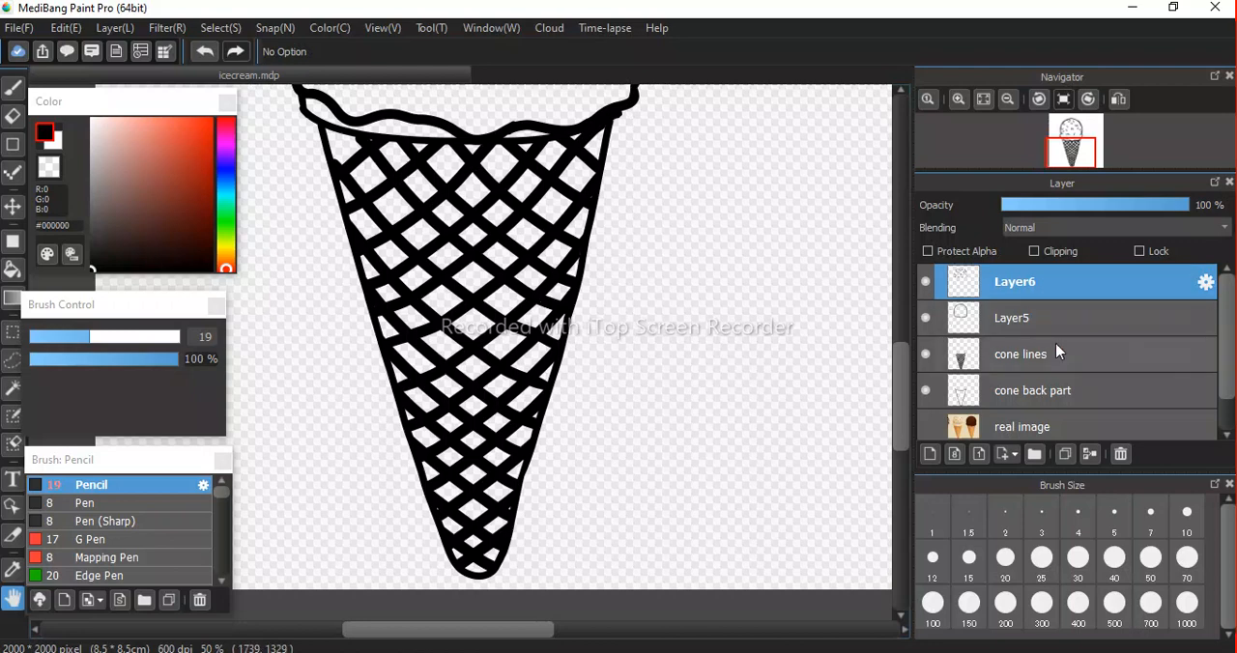
pyautogui.click(926, 318)
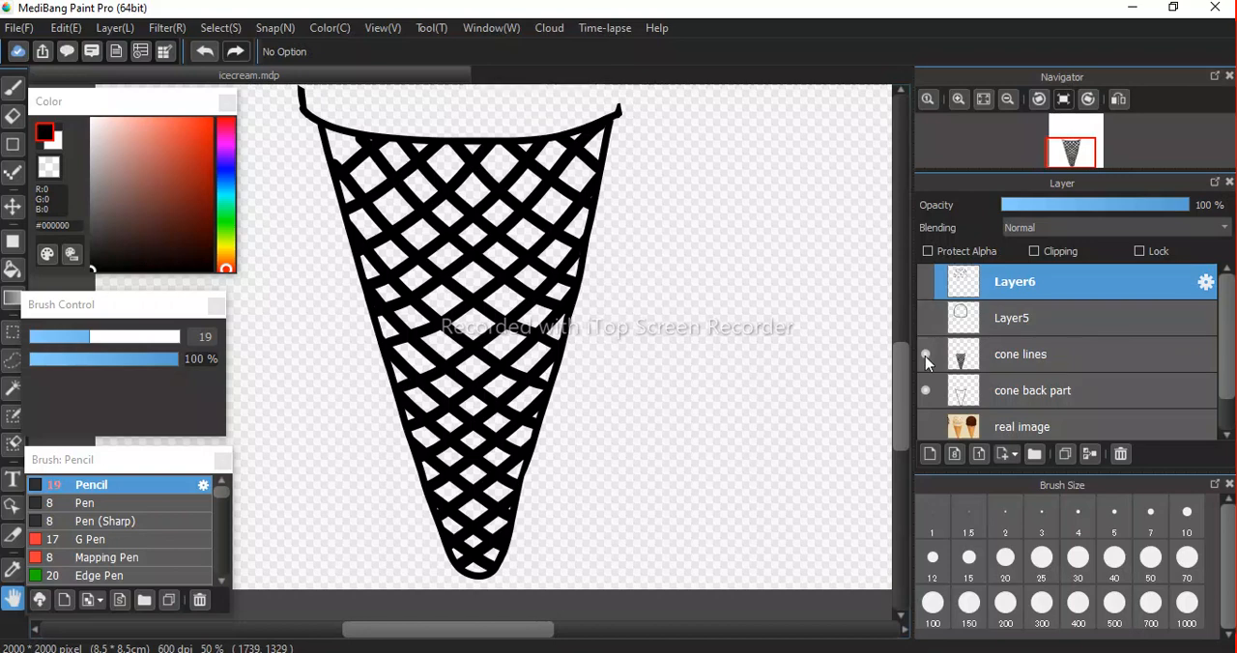
pyautogui.click(925, 355)
pyautogui.moveTo(595, 331); pyautogui.dragTo(690, 340)
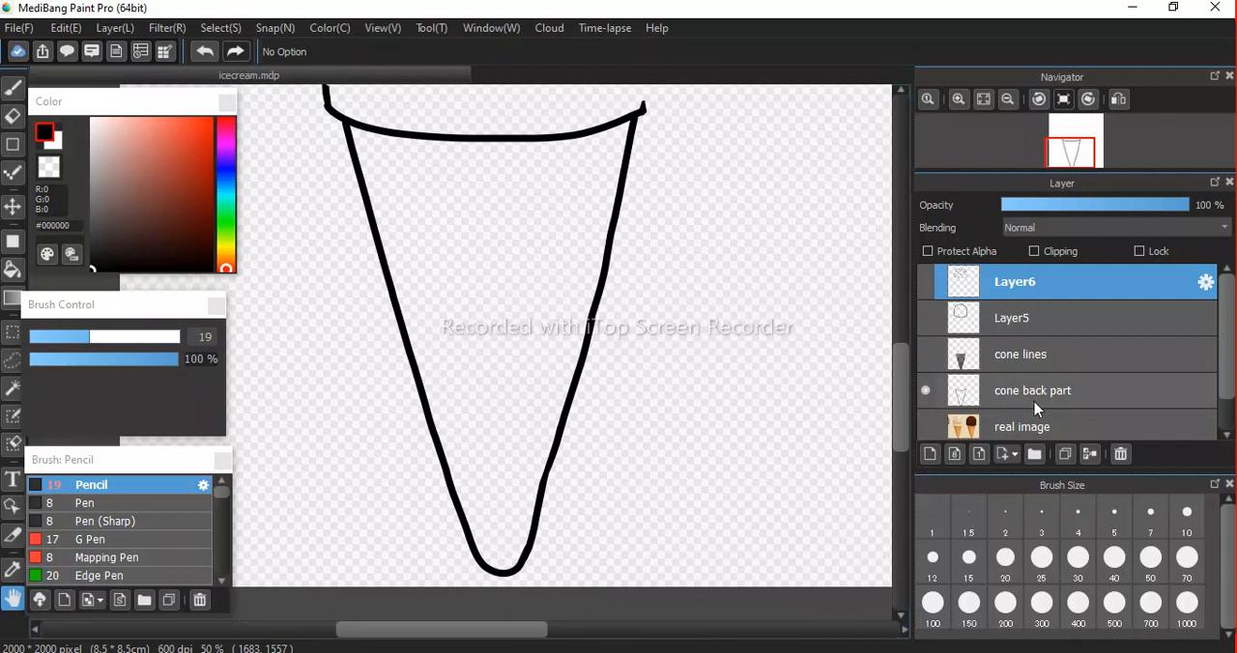
# Duplicate the cone back part layer.
pyautogui.click(1034, 393)
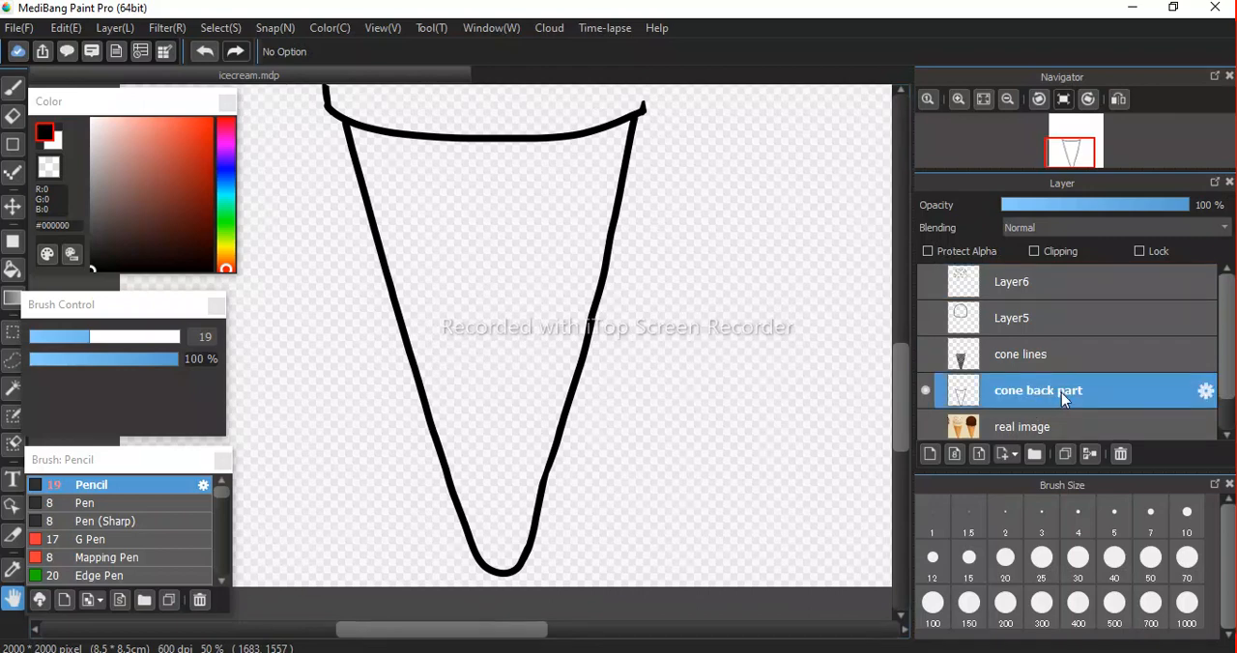
pyautogui.hotkey('ctrl', 'j')
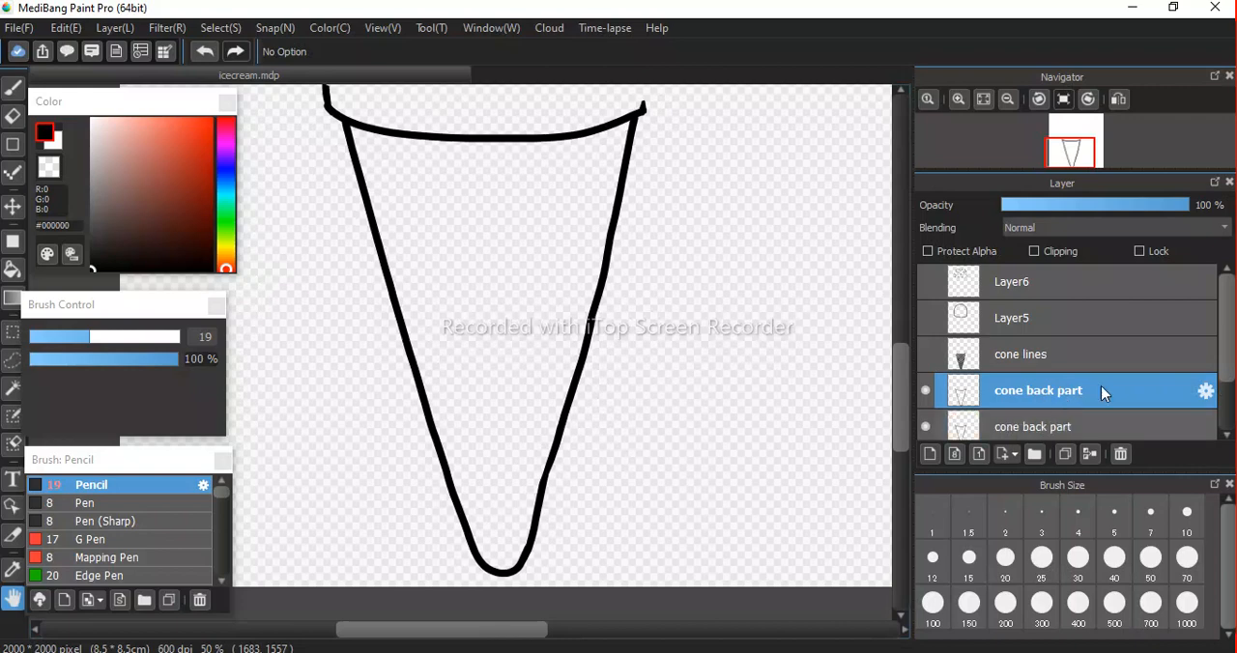
pyautogui.scroll(-1, 1015, 405)
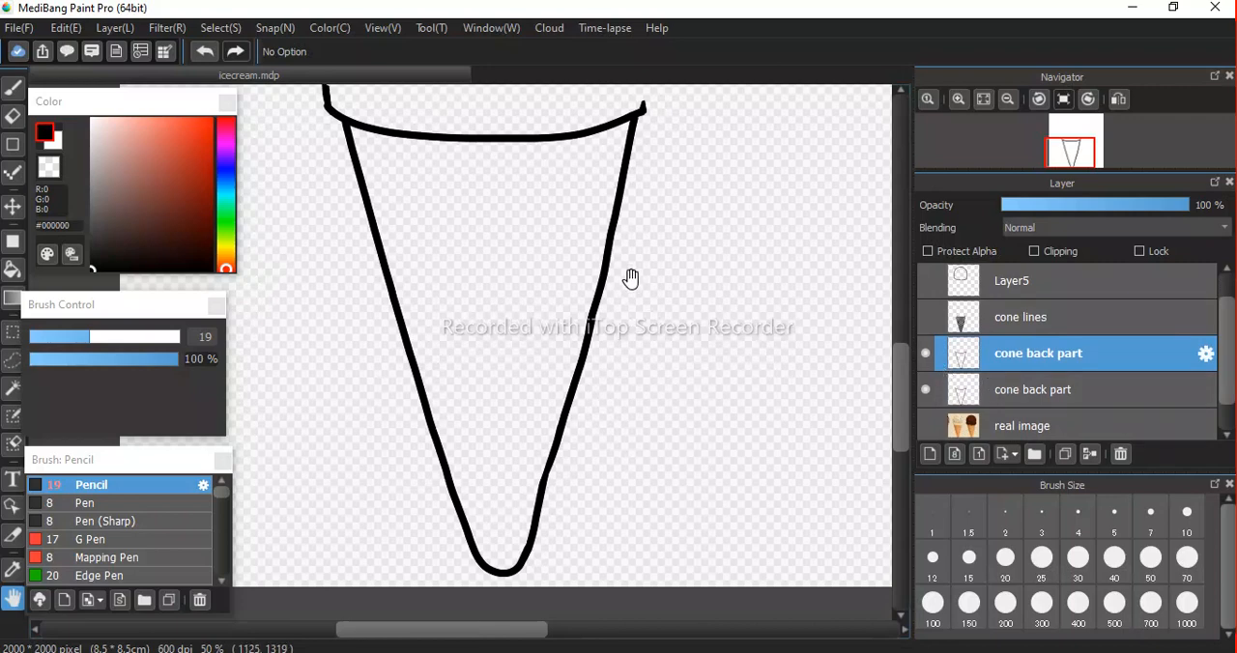
pyautogui.moveTo(629, 280); pyautogui.dragTo(635, 295)
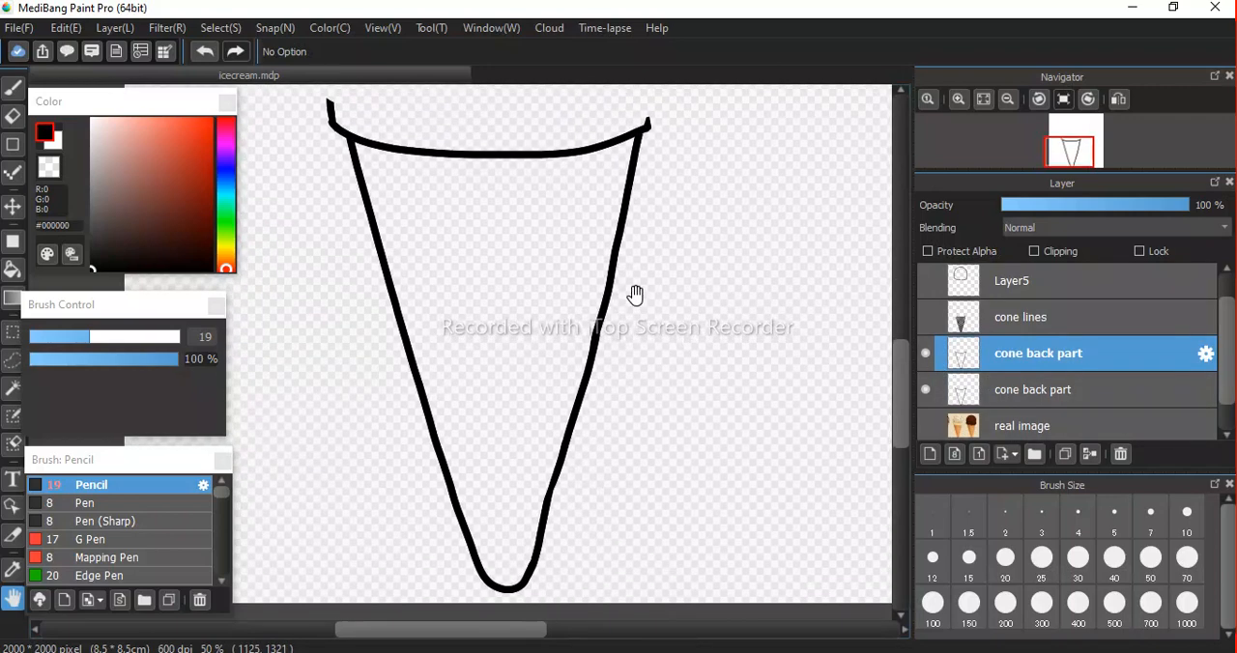
# Show the real image layer, sample the waffle cone's orange #DA9351 with the Eyedropper, and hide the photo again.
pyautogui.click(925, 428)
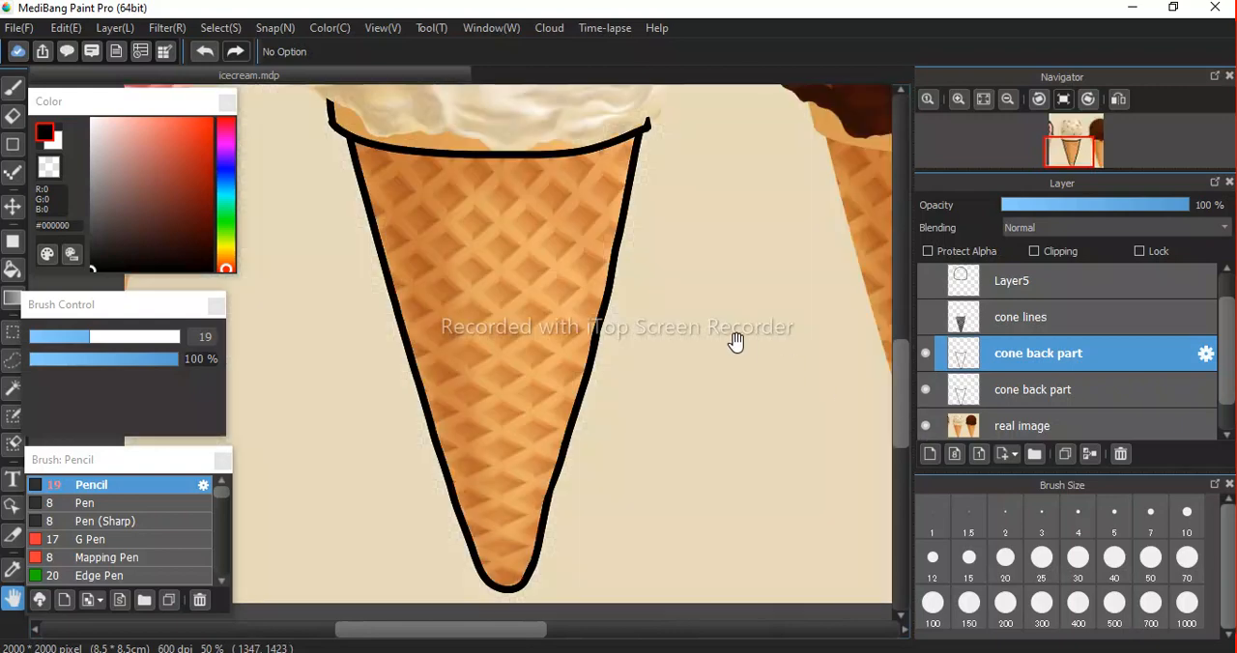
pyautogui.press('i')
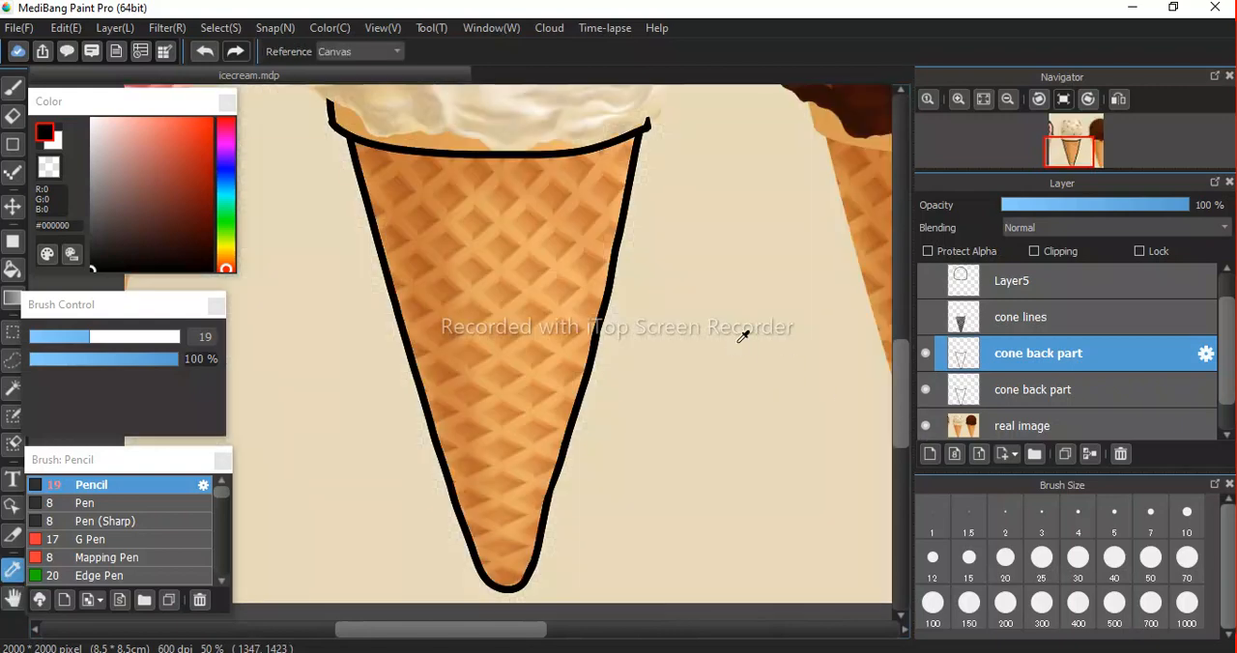
pyautogui.click(504, 242)
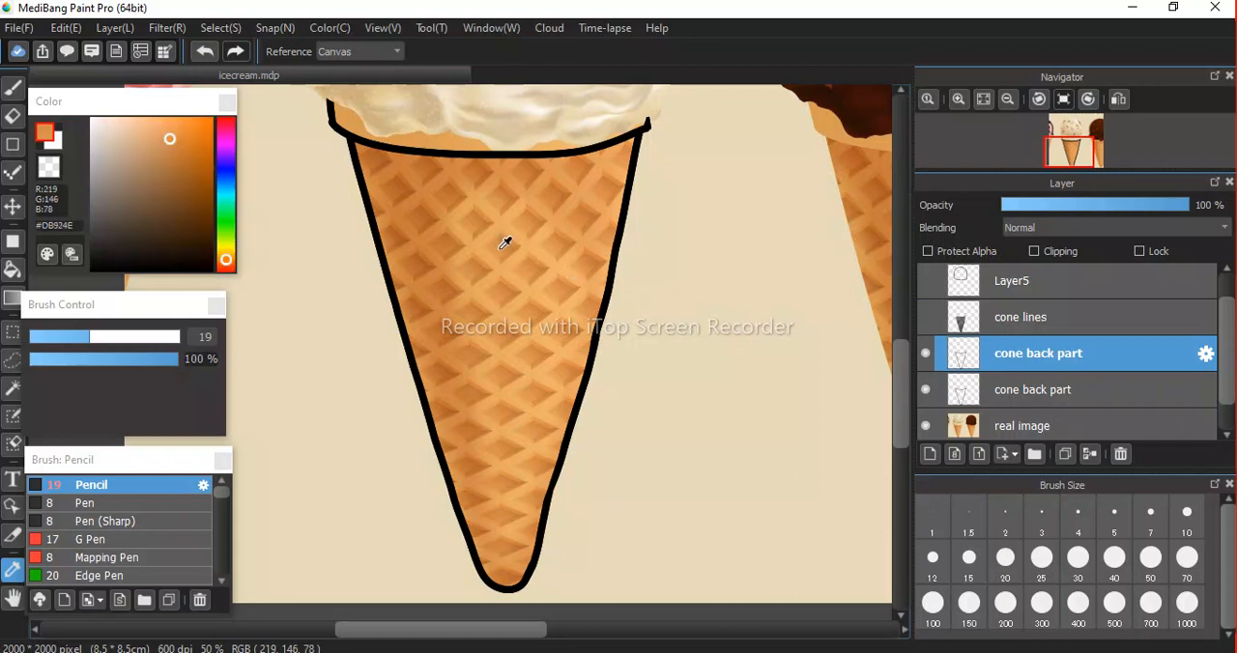
pyautogui.click(505, 245)
pyautogui.click(925, 427)
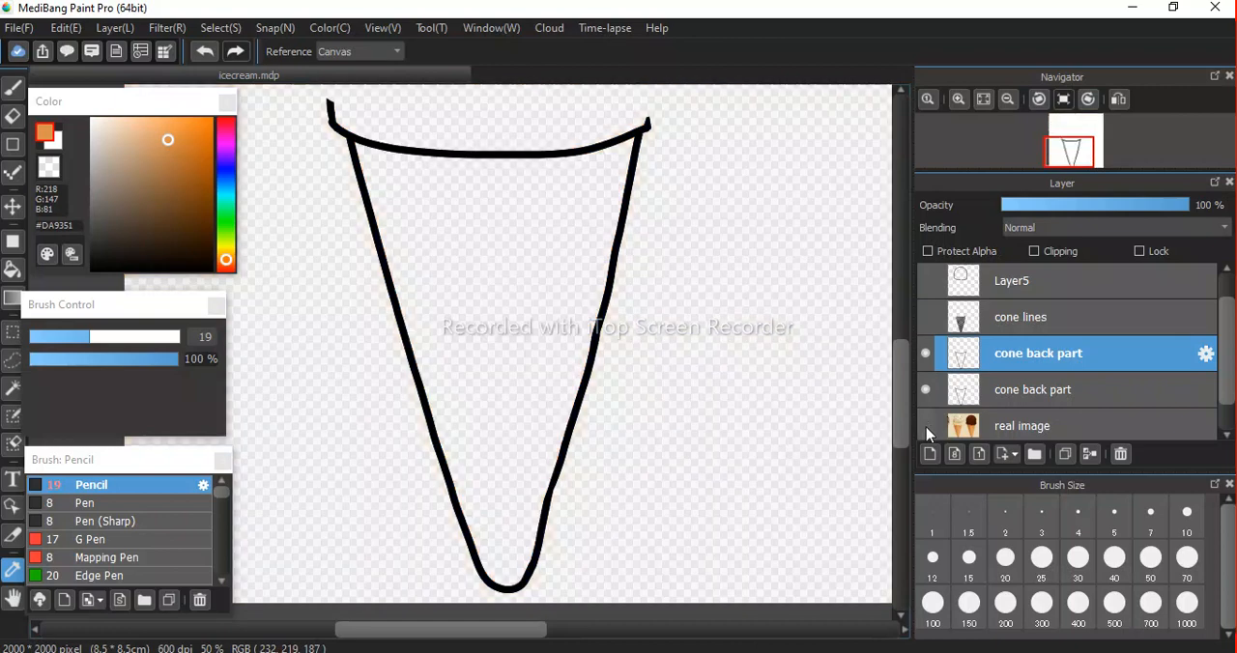
# Fill the cone body with orange #DA9351 on the upper cone back part layer using the Bucket tool, and check it against the photo.
pyautogui.click(12, 271)
pyautogui.click(471, 252)
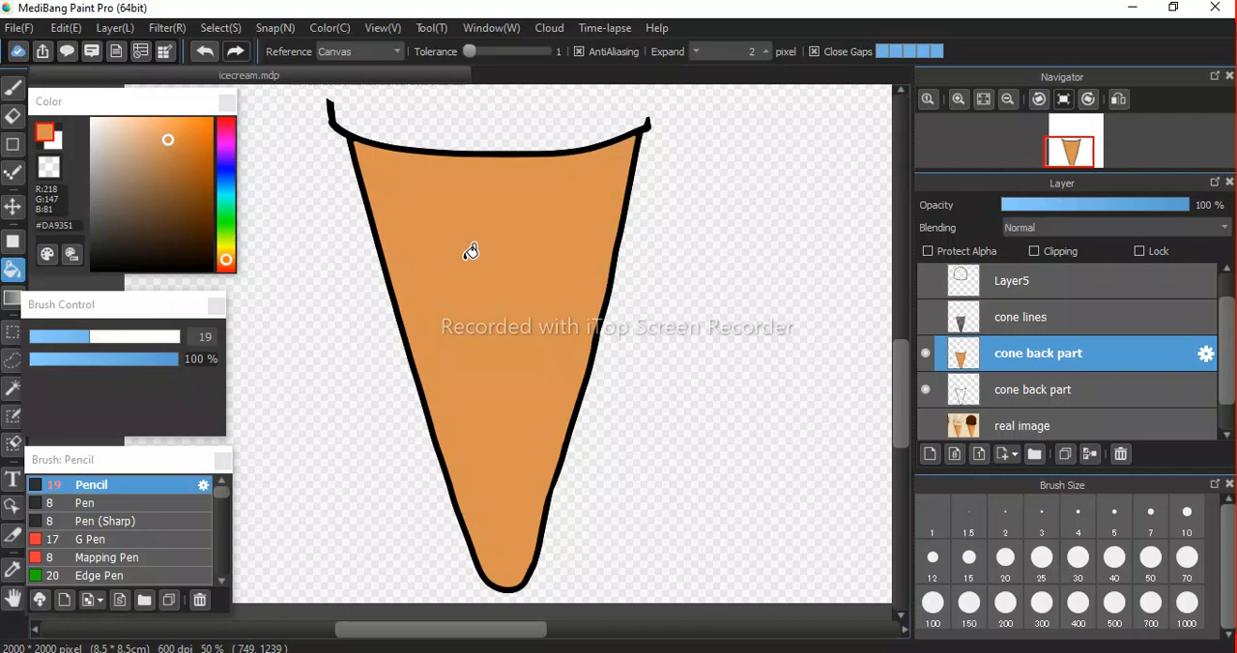
pyautogui.press('space')
pyautogui.moveTo(541, 251); pyautogui.dragTo(564, 304)
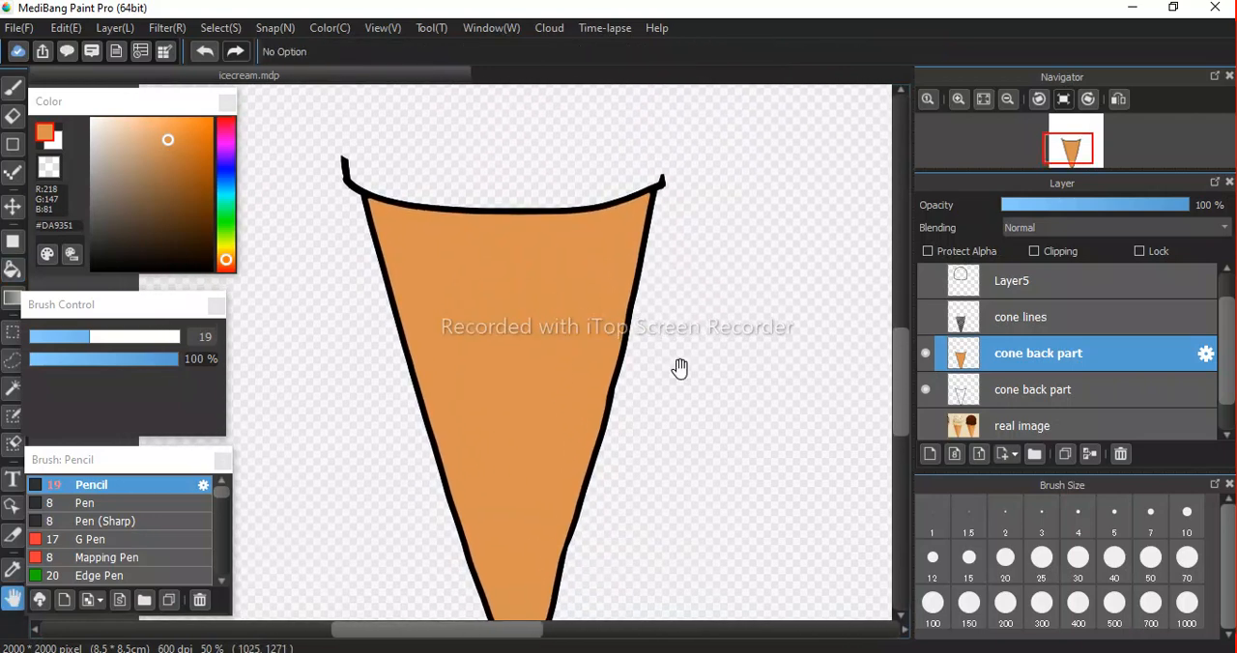
pyautogui.click(925, 426)
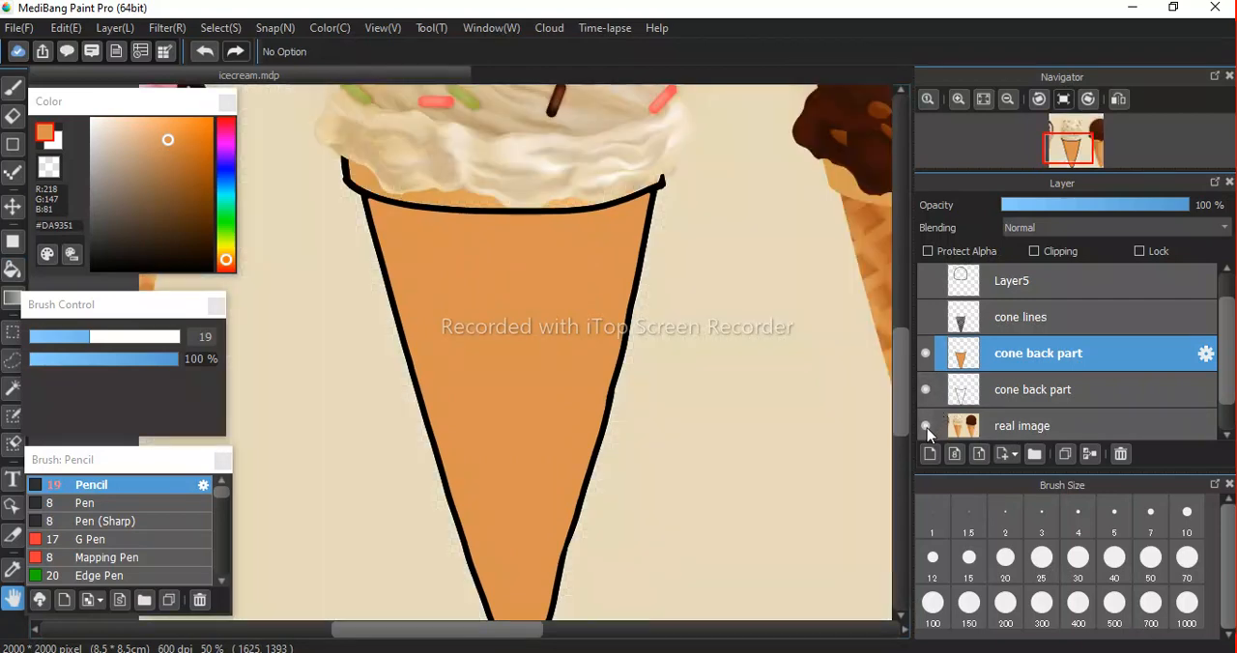
pyautogui.click(925, 427)
# Show the scoop outline layer Layer5 and duplicate it.
pyautogui.moveTo(1228, 361); pyautogui.dragTo(1221, 324)
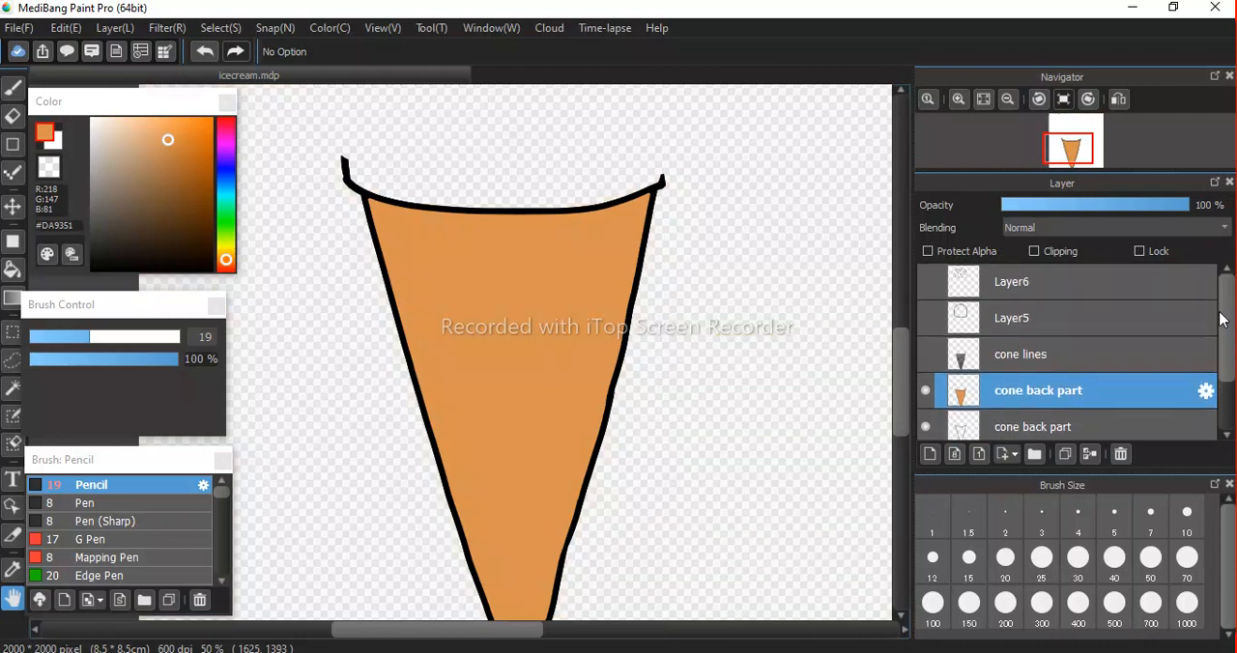
pyautogui.click(1028, 319)
pyautogui.click(926, 319)
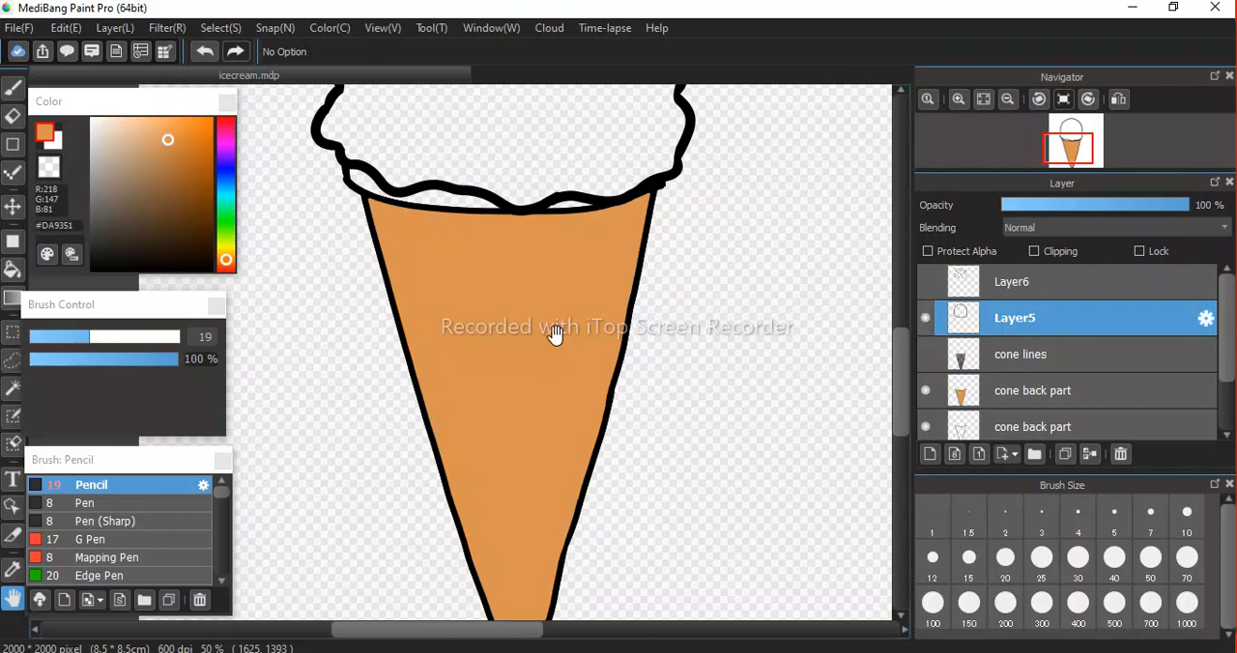
pyautogui.moveTo(551, 275); pyautogui.dragTo(560, 512)
pyautogui.moveTo(567, 399); pyautogui.dragTo(579, 434)
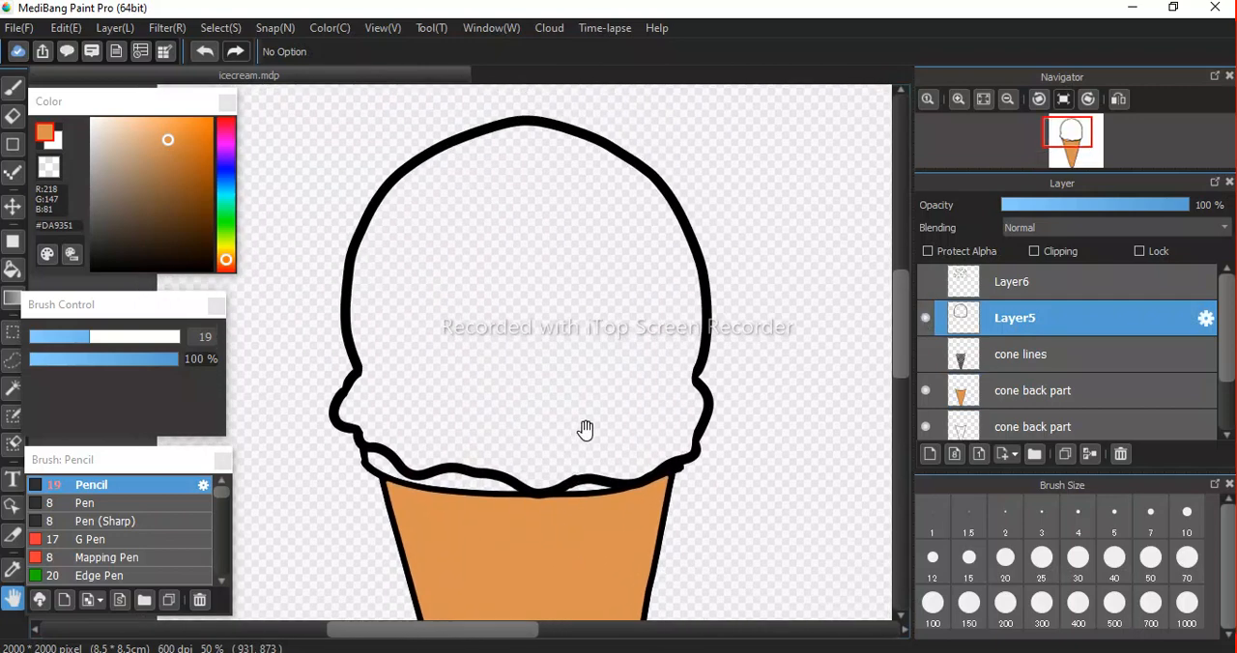
pyautogui.hotkey('ctrl', 'j')
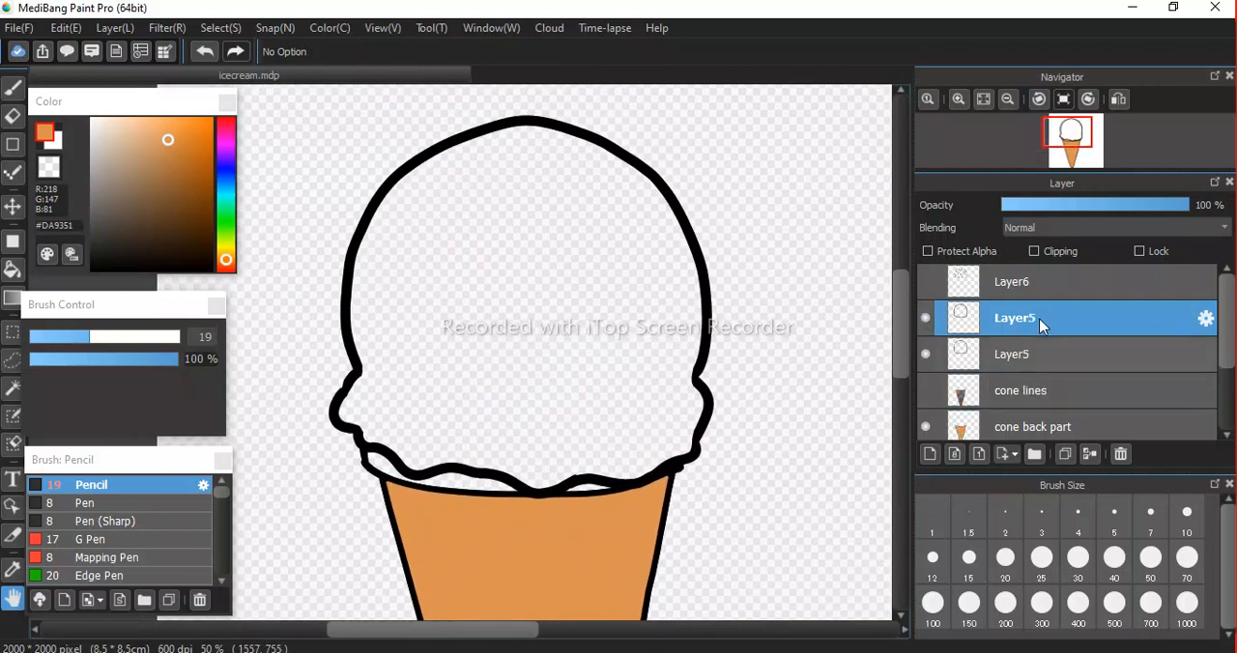
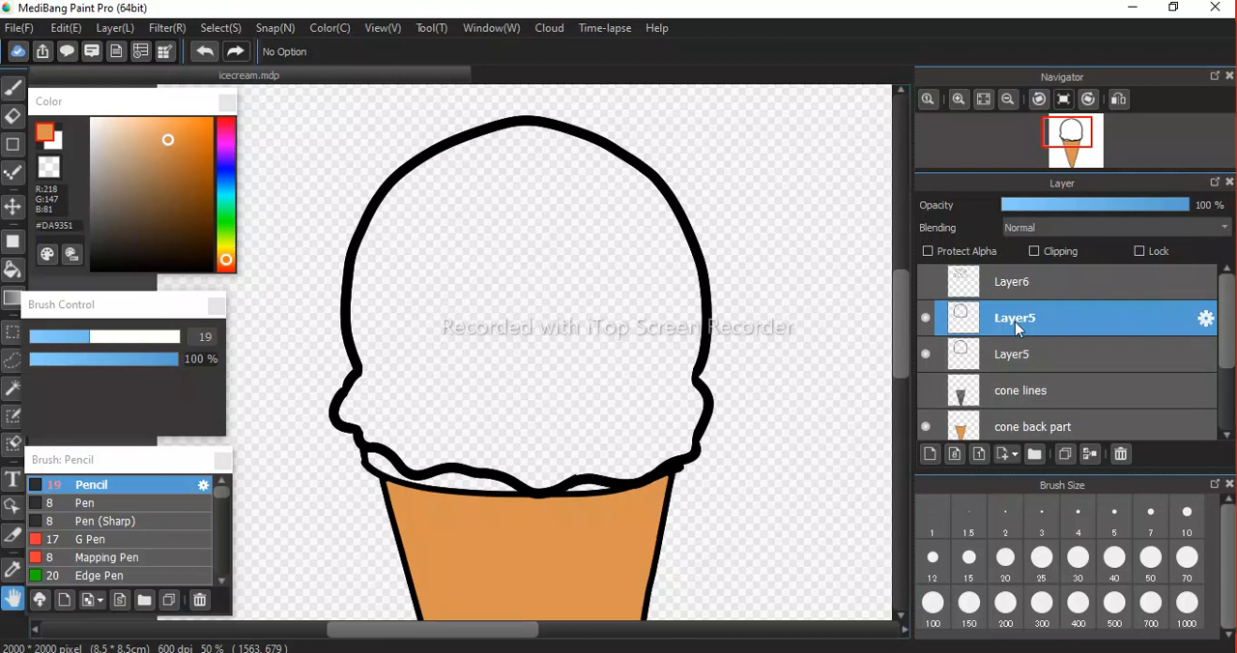
# Choose mint green #6BFFC8 and fill the scoop with it on the upper Layer5 using the Bucket tool.
pyautogui.moveTo(227, 183); pyautogui.dragTo(226, 211)
pyautogui.moveTo(186, 138); pyautogui.dragTo(164, 117)
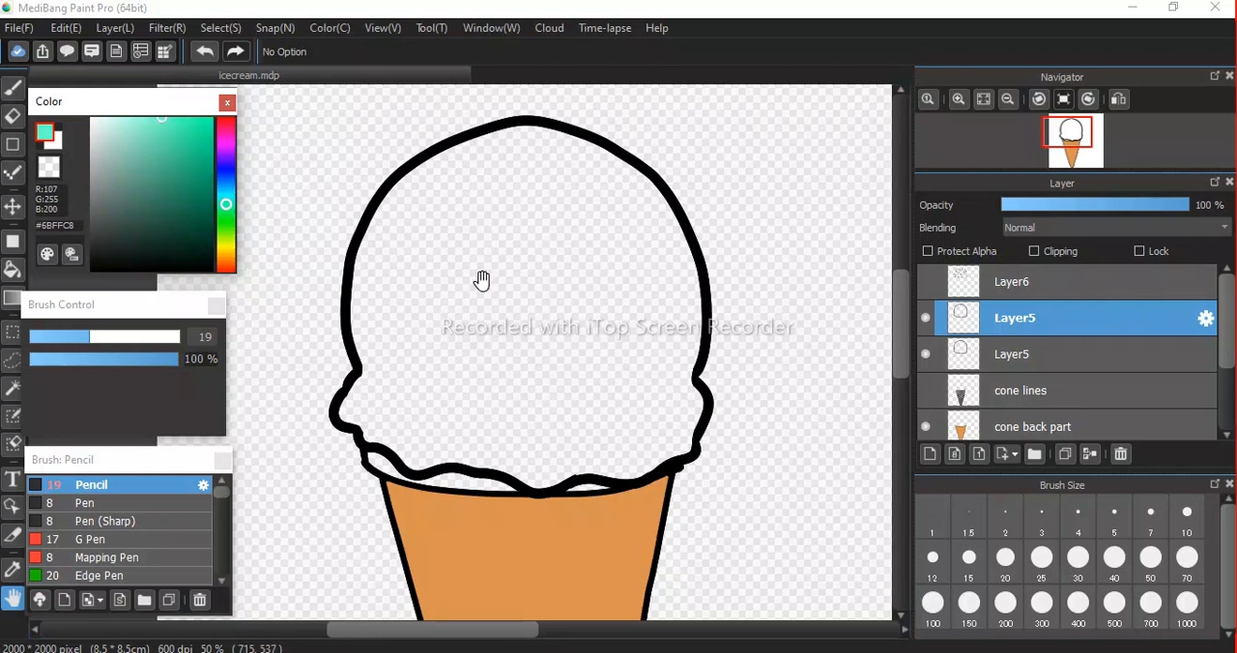
pyautogui.click(13, 270)
pyautogui.click(444, 320)
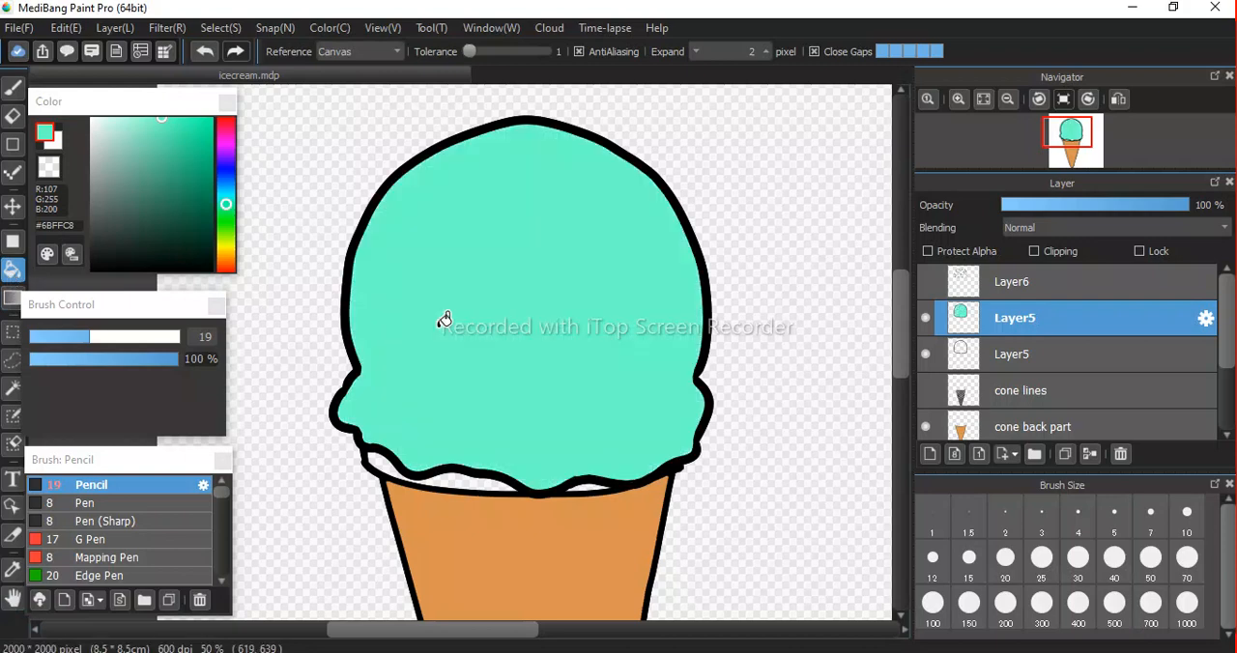
# Toggle the visibility of the filled cone back part layer to identify its contents, and select that layer.
pyautogui.press('space')
pyautogui.moveTo(550, 445); pyautogui.dragTo(522, 320)
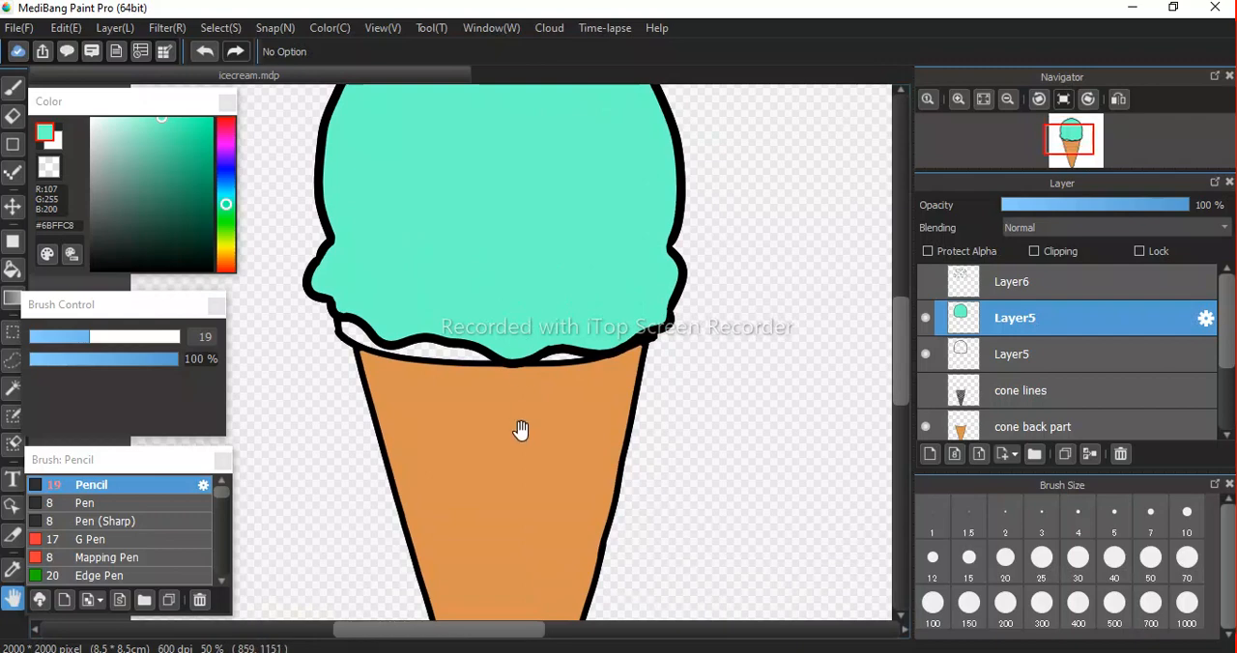
pyautogui.moveTo(521, 430); pyautogui.dragTo(511, 331)
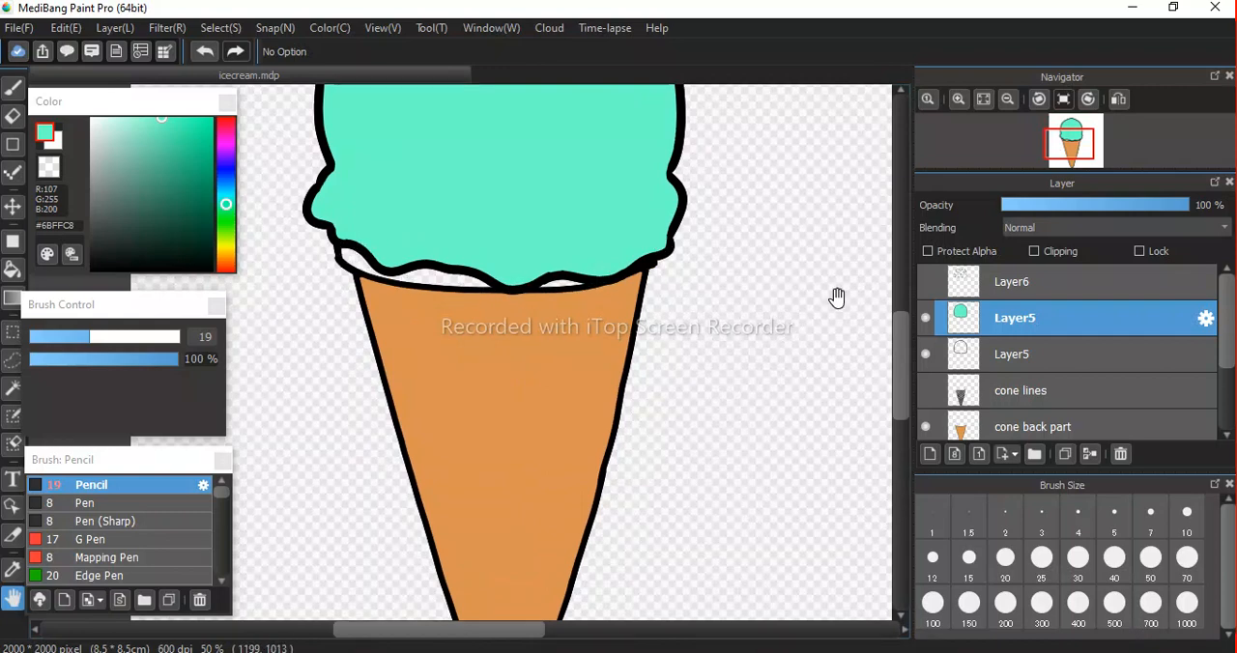
pyautogui.scroll(-2, 1145, 379)
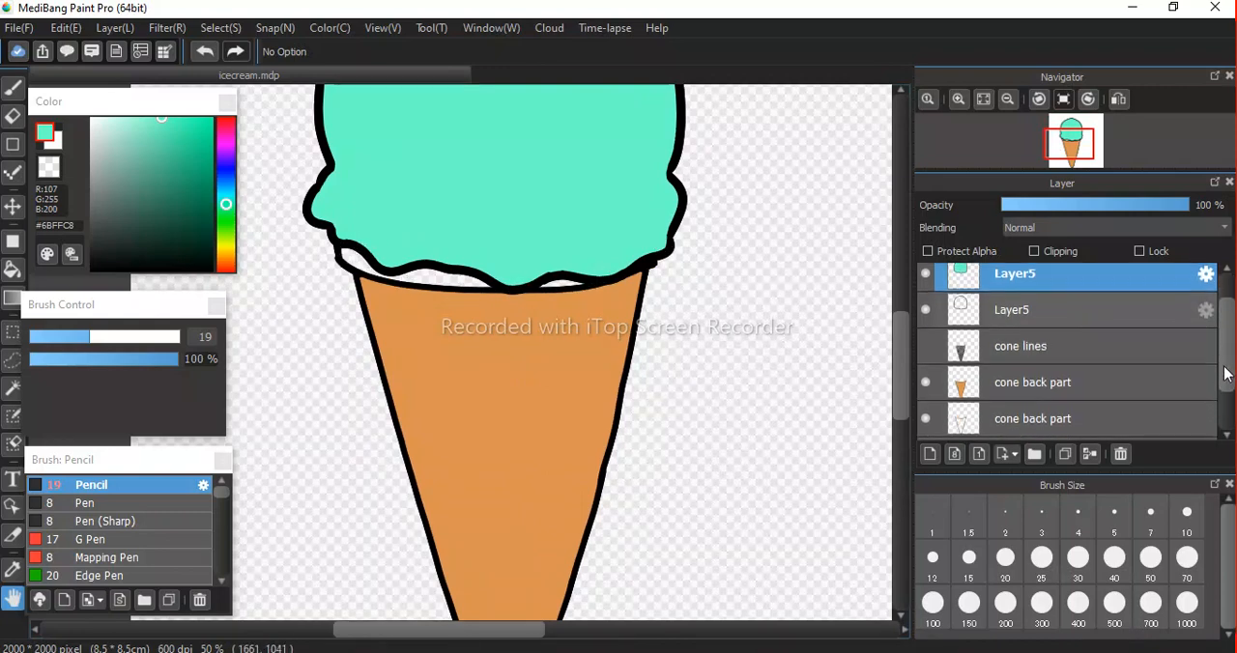
pyautogui.click(926, 372)
pyautogui.click(926, 371)
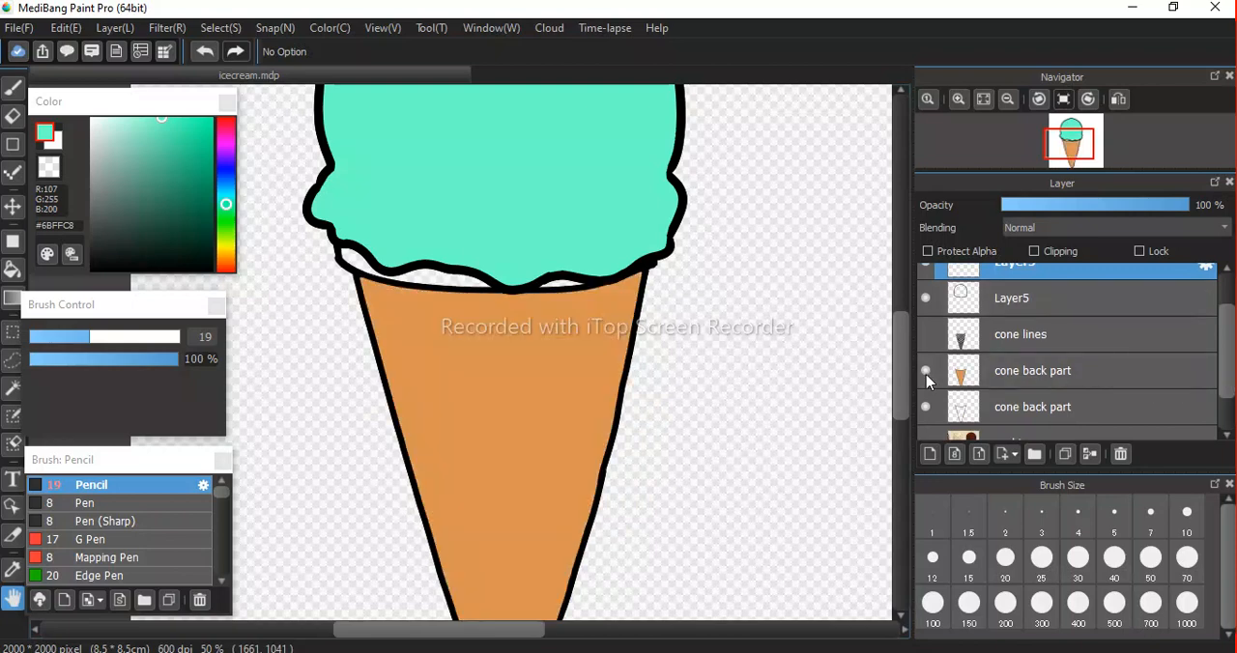
pyautogui.click(925, 371)
pyautogui.click(925, 371)
pyautogui.click(1034, 379)
# Sample the cone's orange #DA9351 with the Eyedropper and set the Pencil brush size to 87.
pyautogui.scroll(-7, 619, 342)
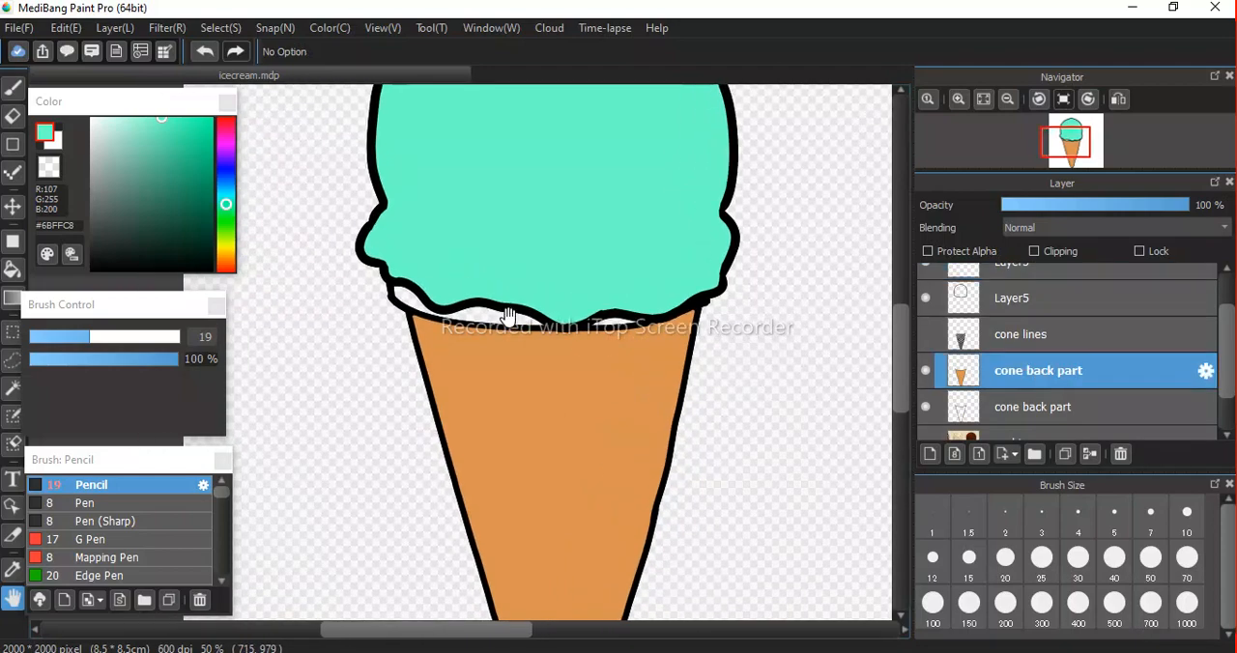
pyautogui.scroll(7, 508, 316)
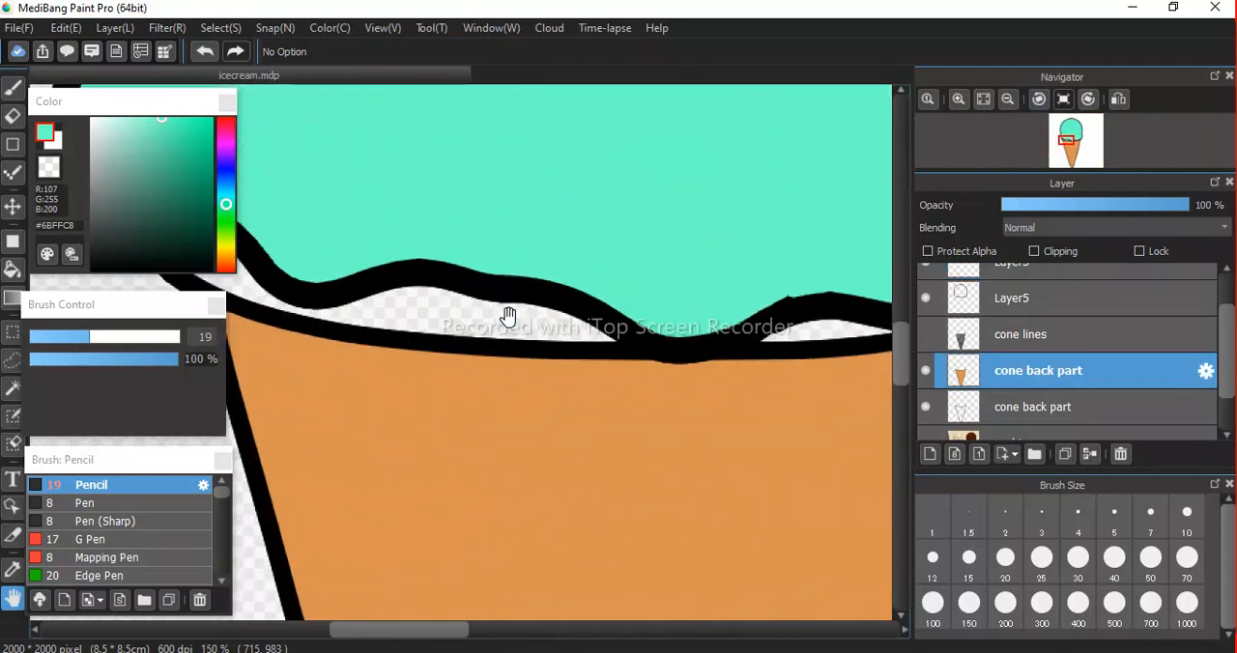
pyautogui.scroll(-2, 507, 316)
pyautogui.press('i')
pyautogui.click(574, 443)
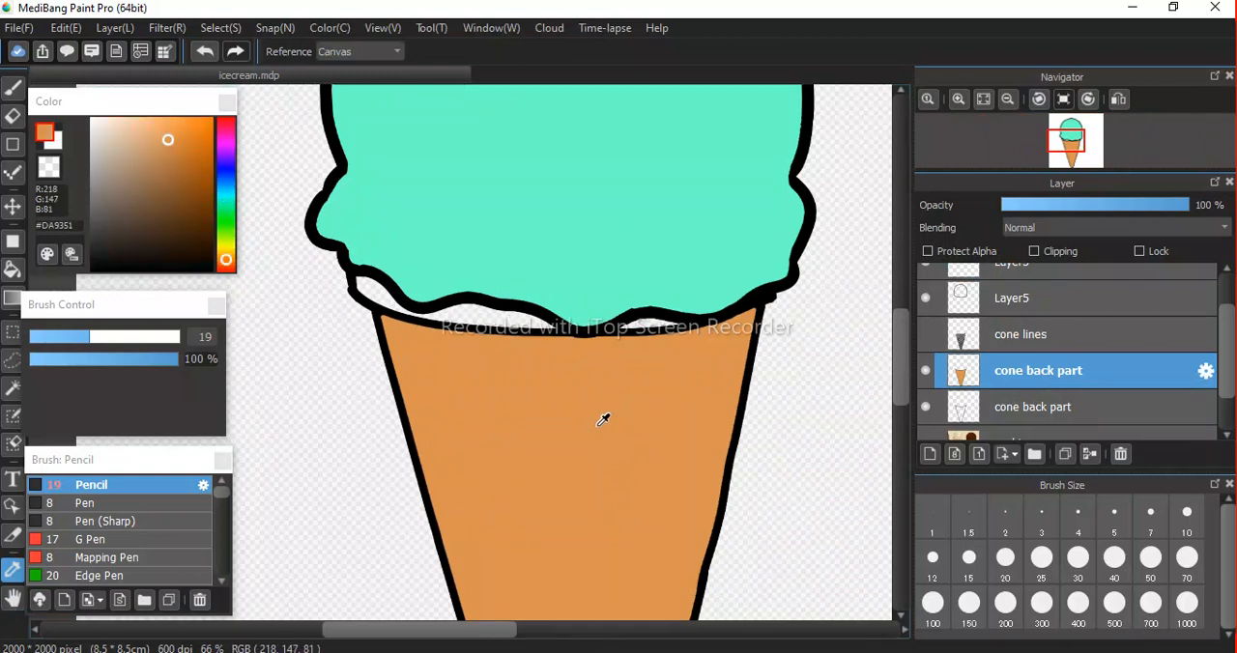
pyautogui.click(611, 172)
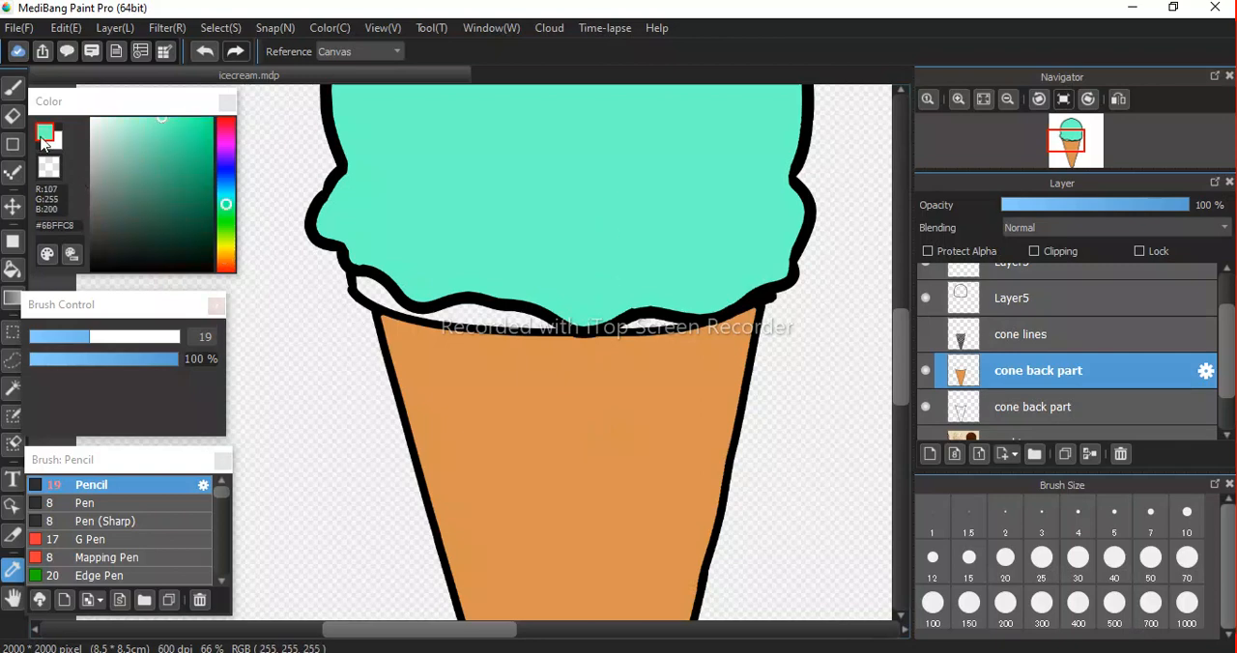
pyautogui.click(644, 440)
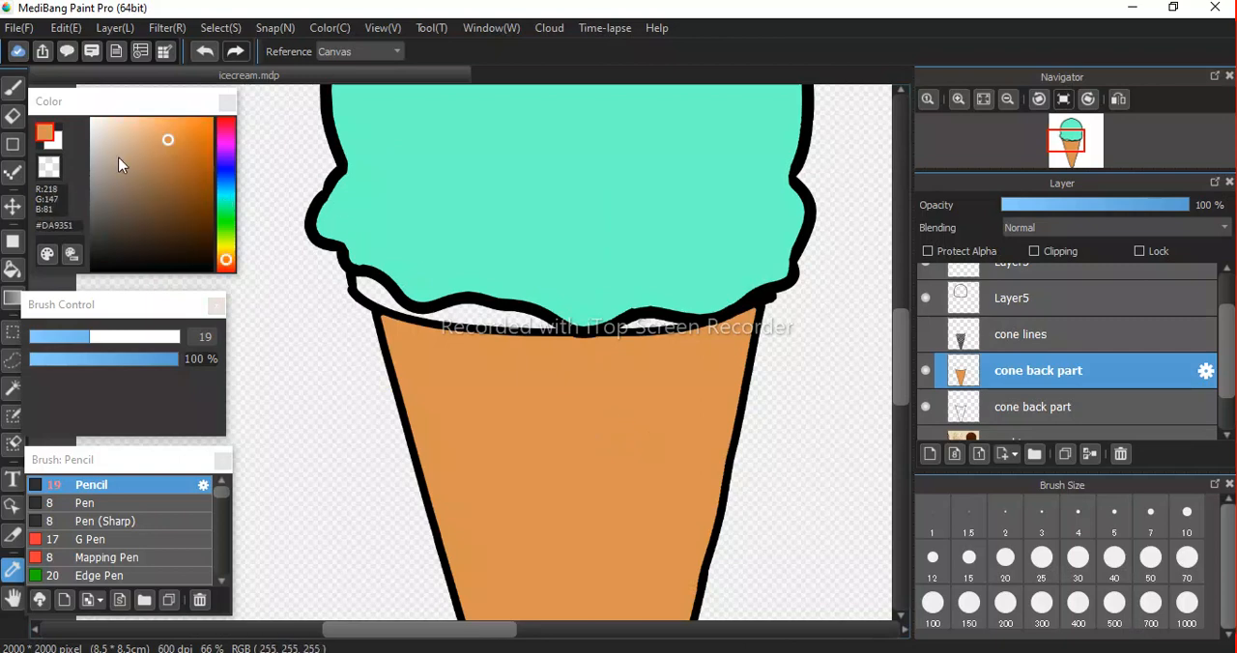
pyautogui.press('b')
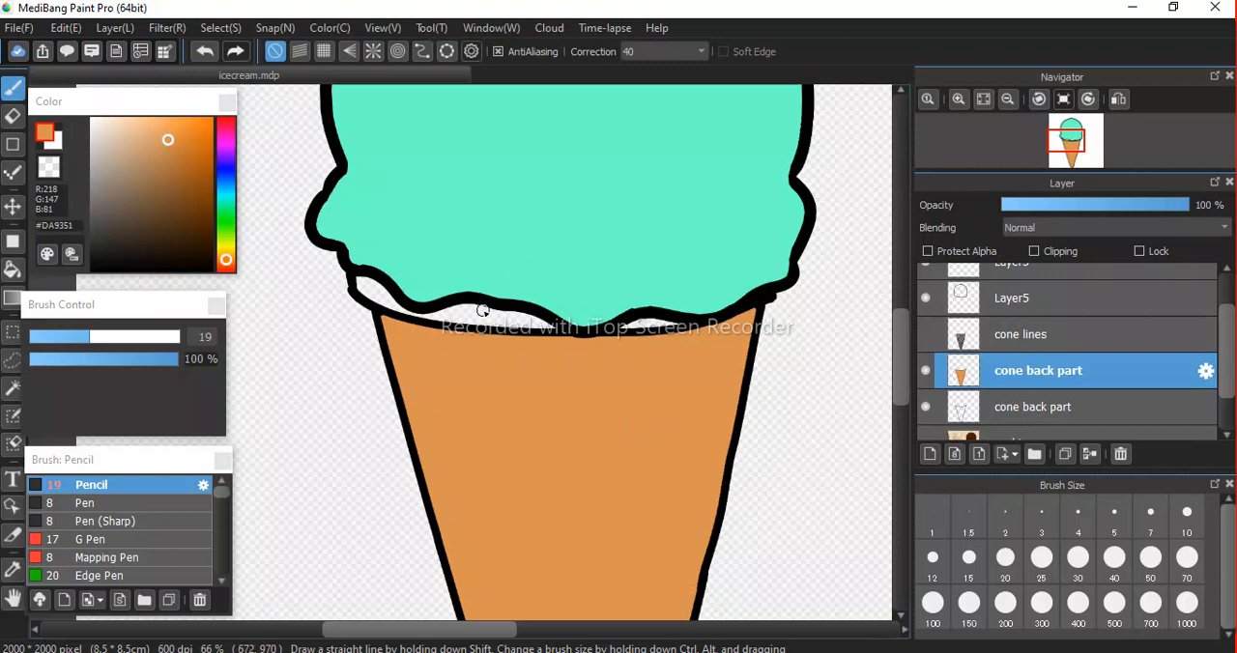
pyautogui.moveTo(128, 337); pyautogui.dragTo(162, 340)
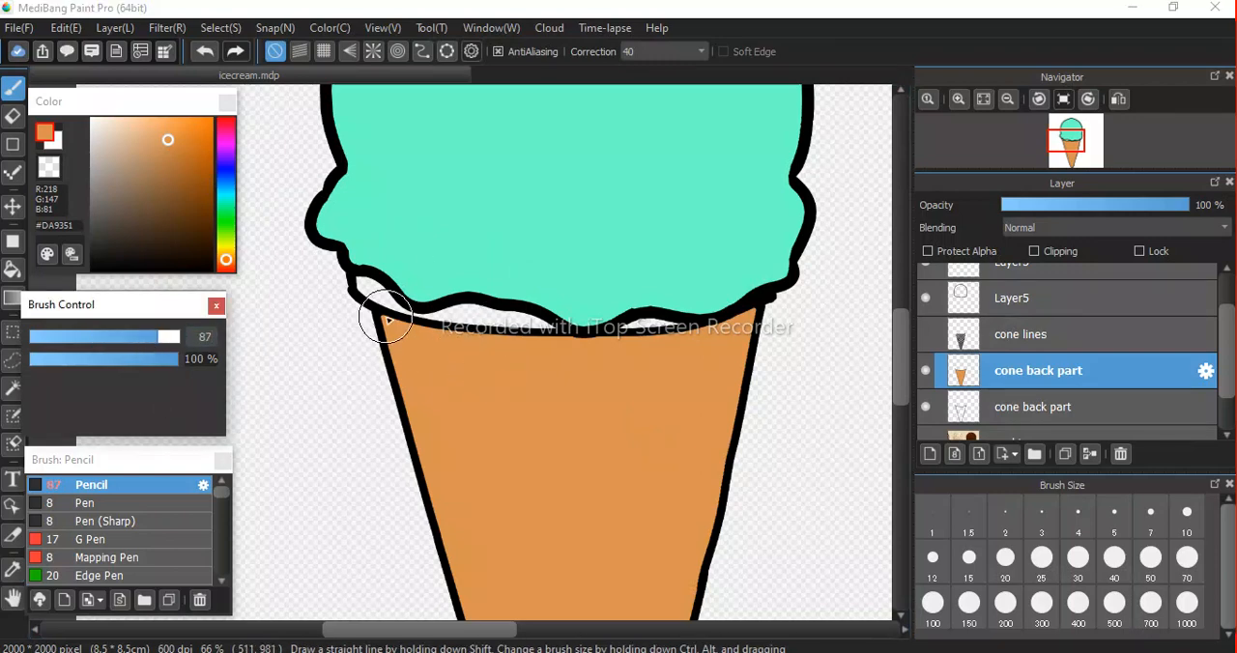
# Try an orange stroke on the upper cone back part layer, undo it, and paint the gaps beneath the scoop on the lower cone back part layer.
pyautogui.moveTo(372, 282)
pyautogui.mouseDown()
pyautogui.moveTo(549, 310)
pyautogui.moveTo(690, 311)
pyautogui.mouseUp()
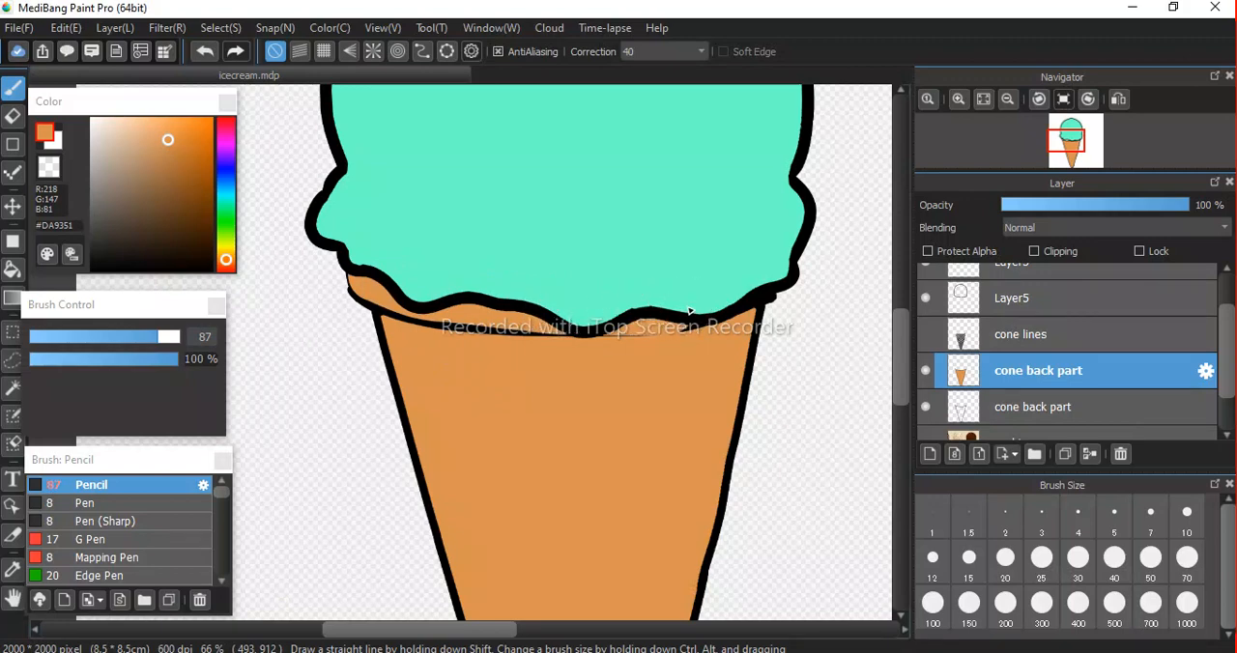
pyautogui.hotkey('ctrl', 'z')
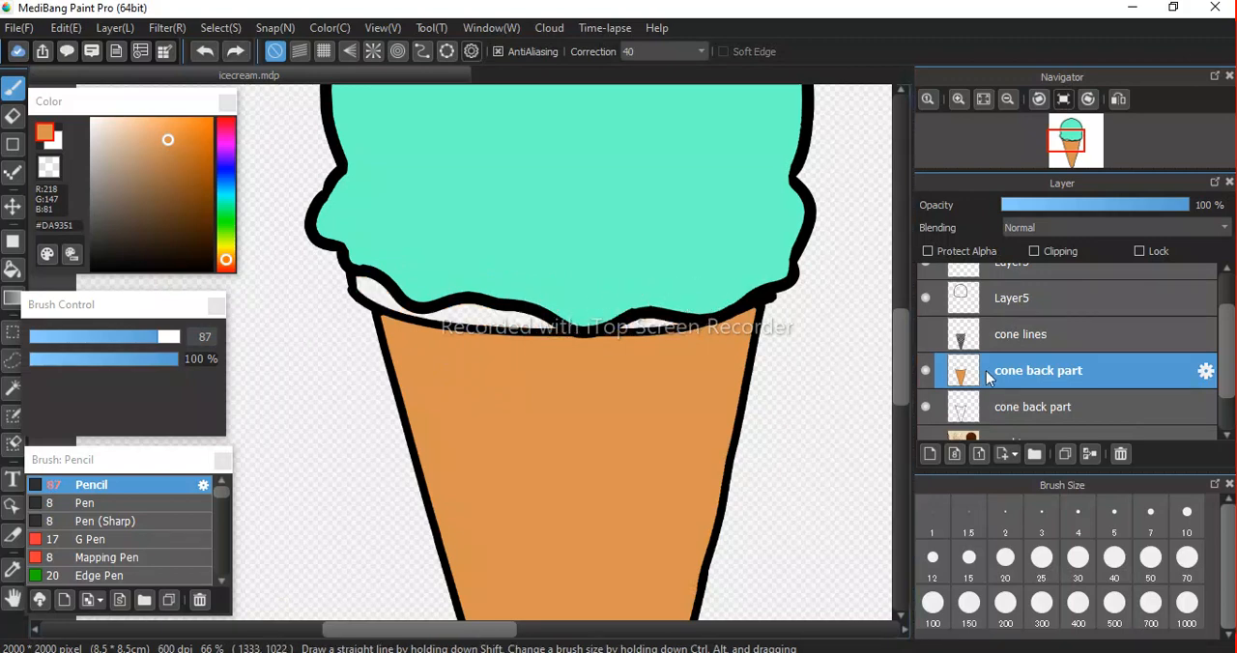
pyautogui.click(1003, 409)
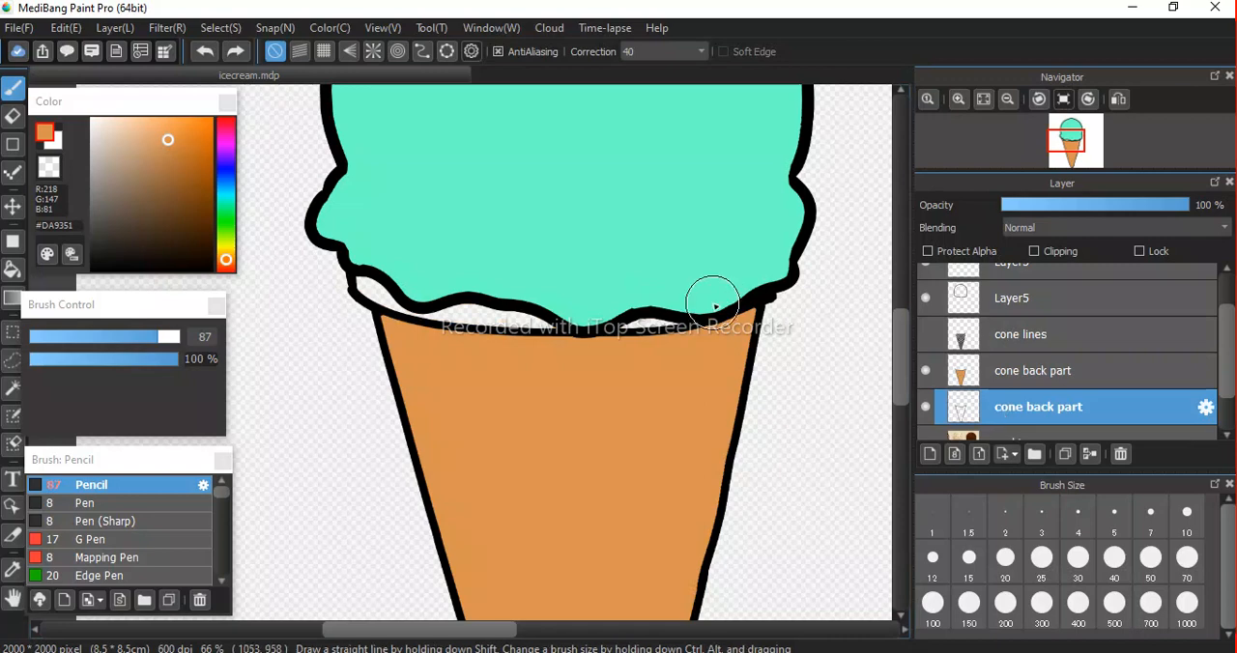
pyautogui.moveTo(480, 319); pyautogui.dragTo(379, 277)
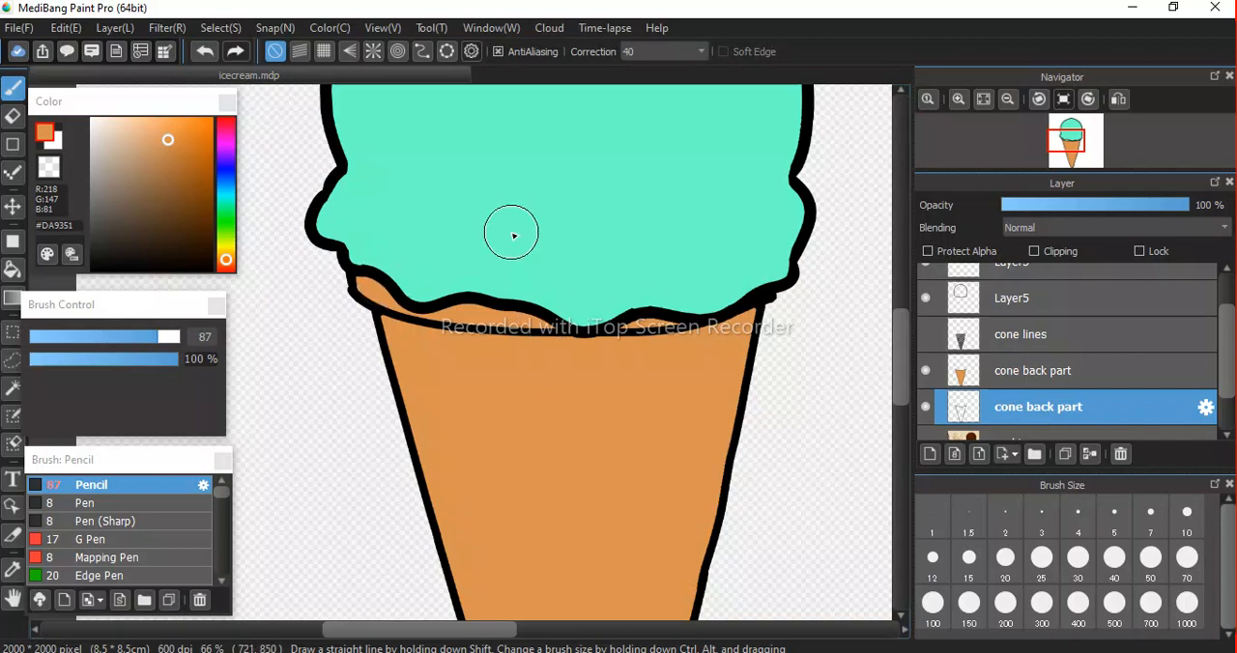
# Show the sprinkles layer Layer6, add a new layer above it, and turn on Clipping for the new layer.
pyautogui.scroll(-3, 512, 233)
pyautogui.scroll(2, 512, 233)
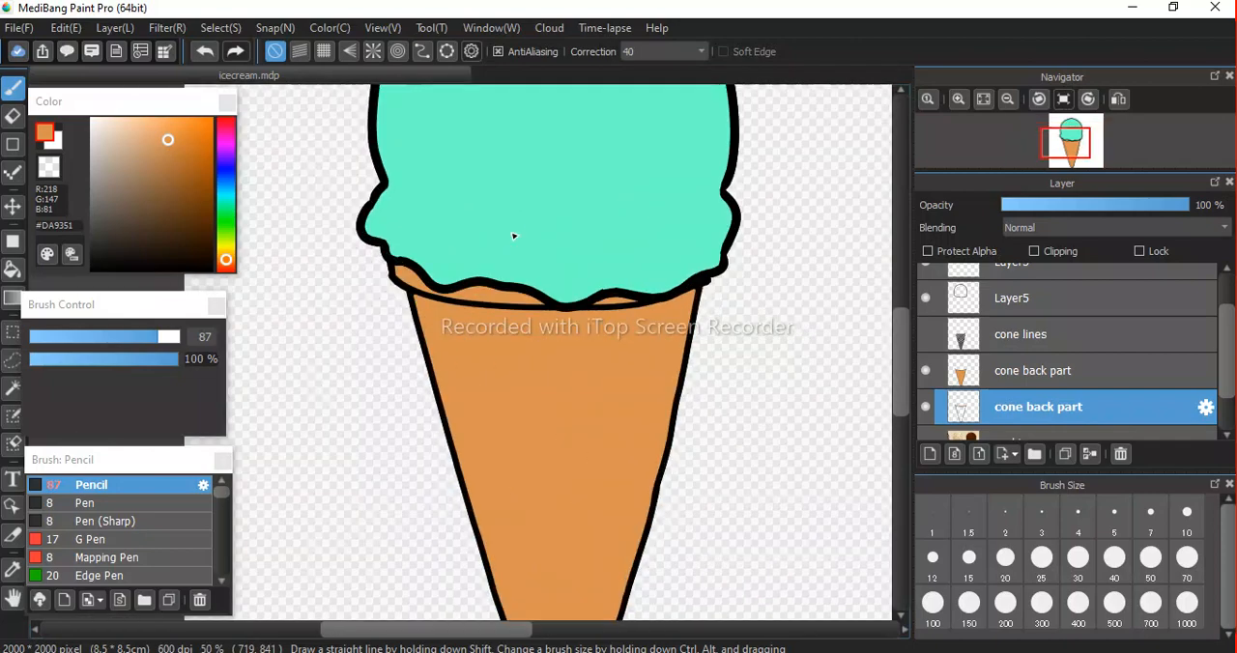
pyautogui.press('space')
pyautogui.moveTo(577, 237); pyautogui.dragTo(569, 423)
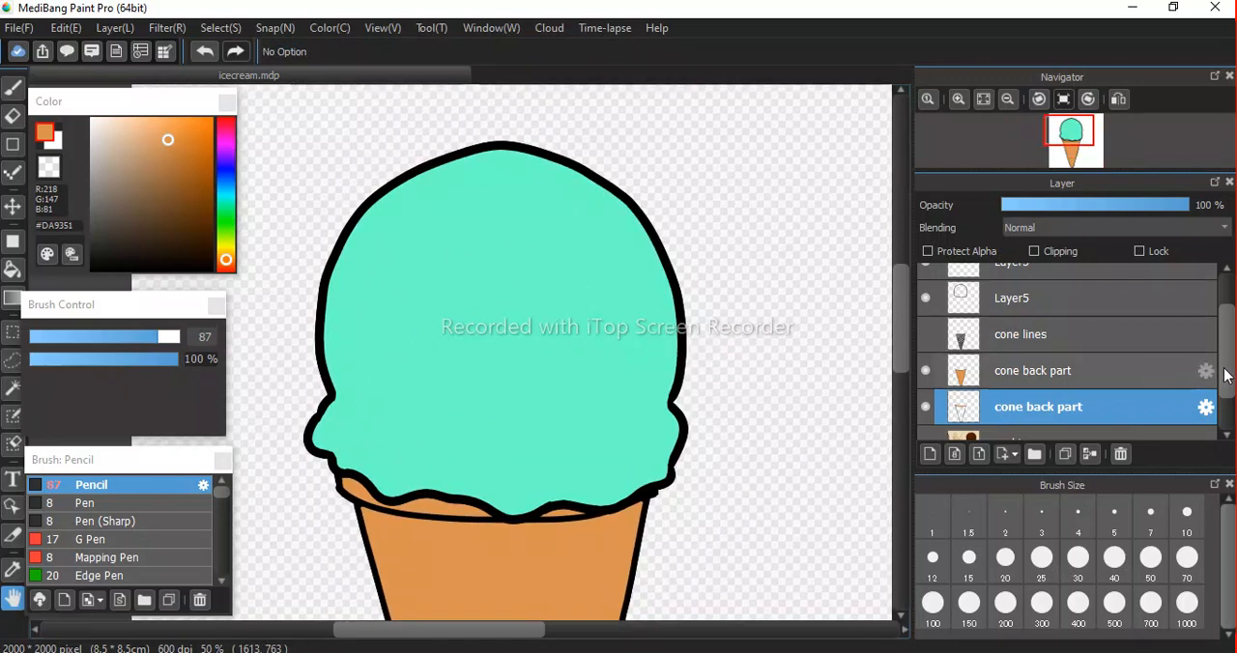
pyautogui.moveTo(1227, 377); pyautogui.dragTo(1230, 340)
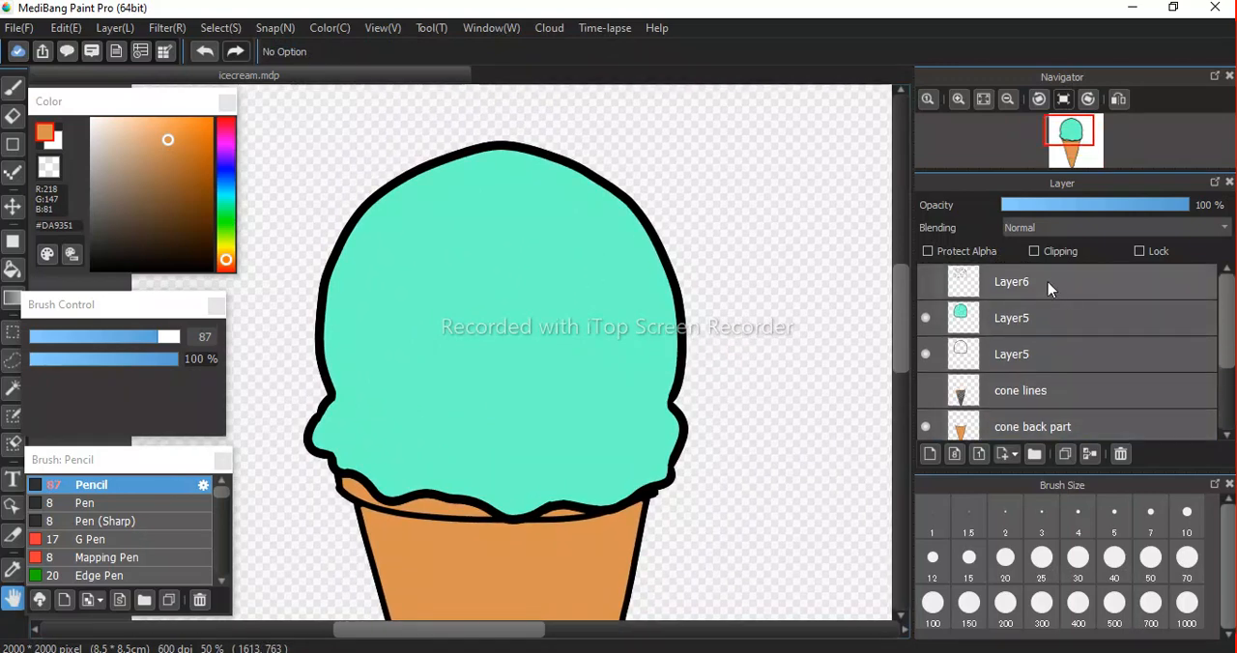
pyautogui.click(995, 286)
pyautogui.click(924, 281)
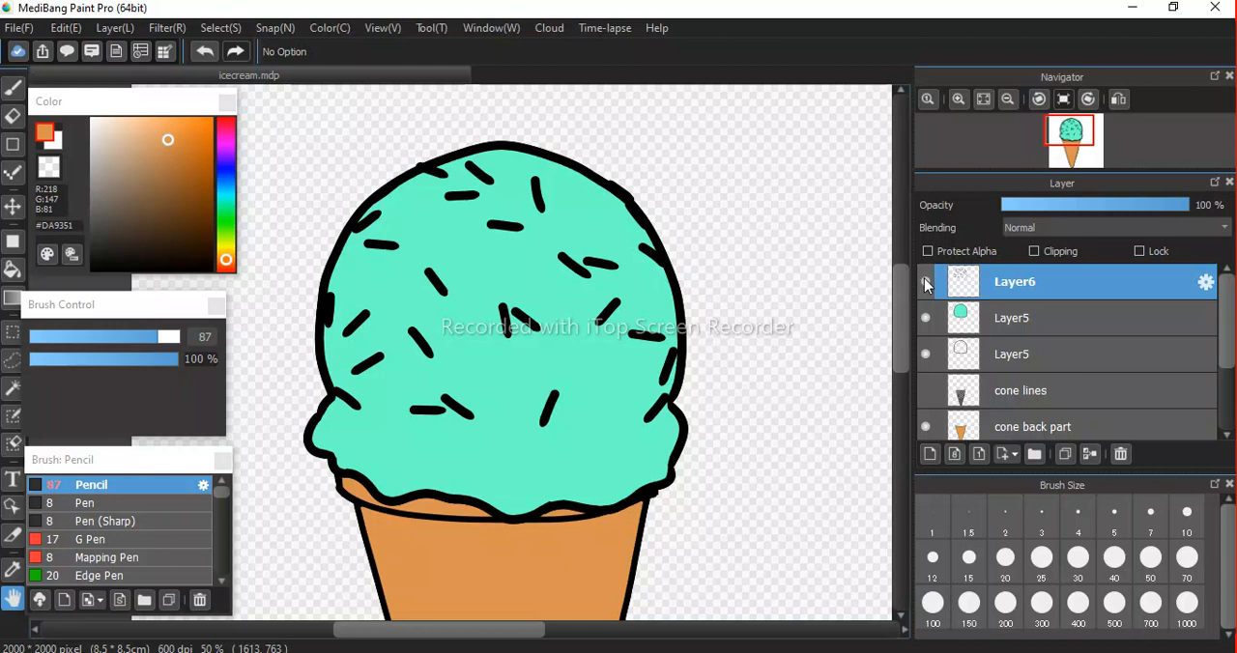
pyautogui.click(930, 457)
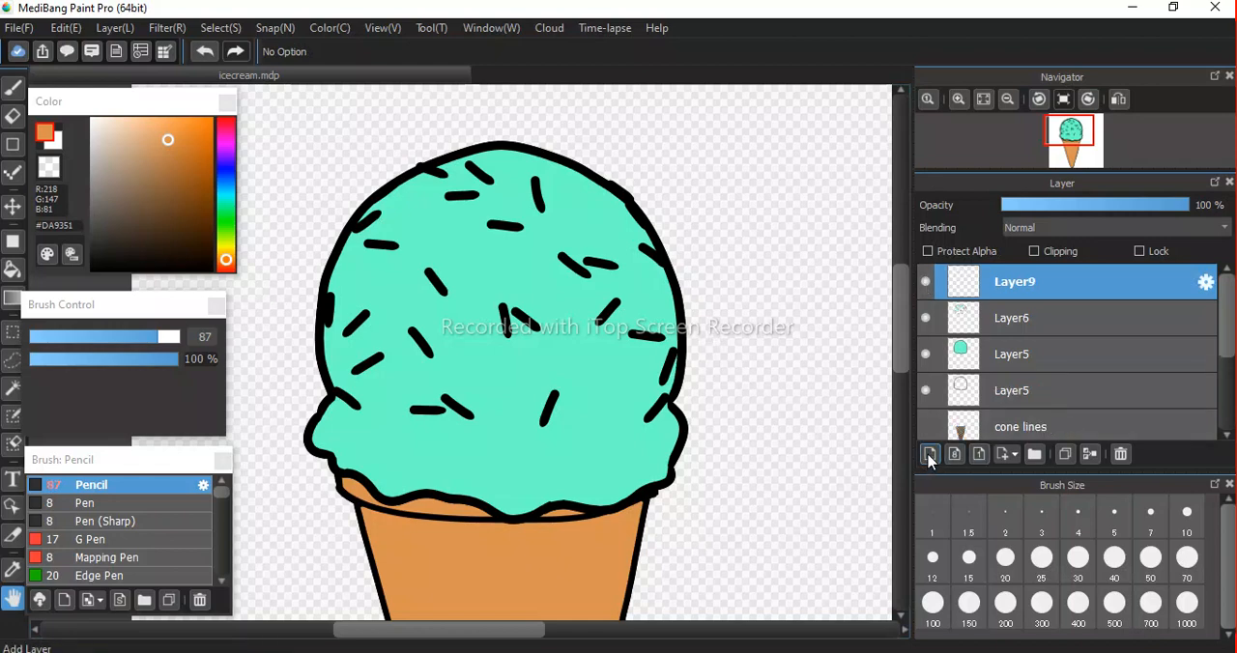
pyautogui.click(1035, 252)
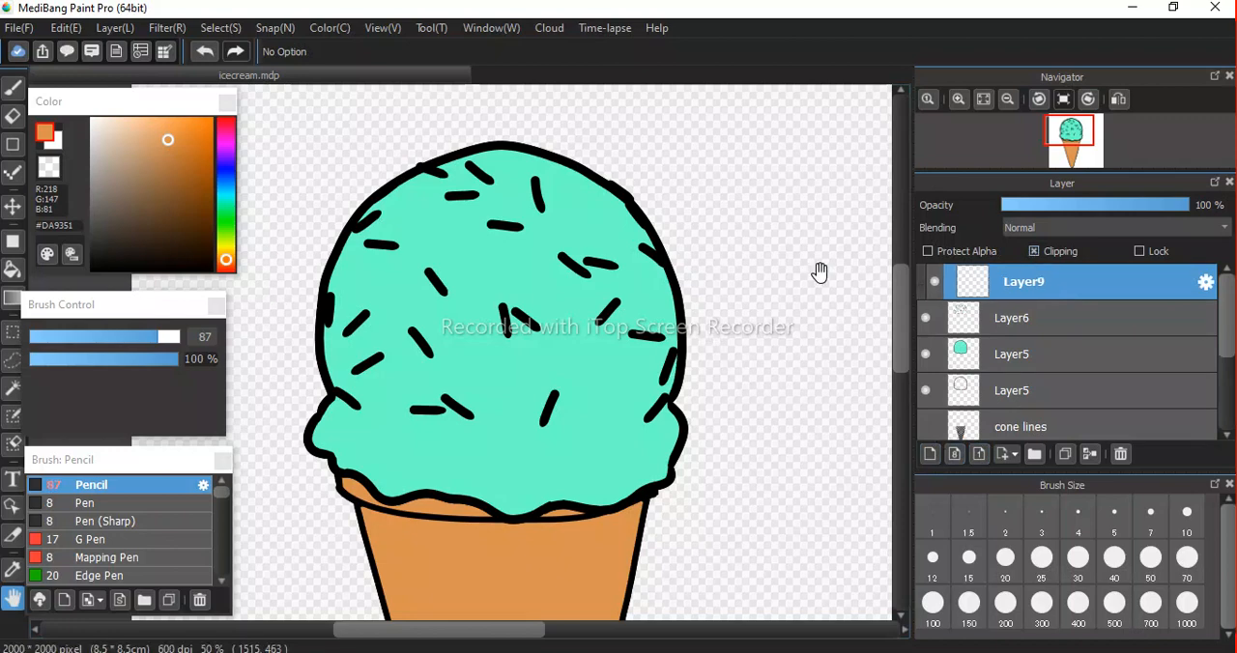
# Choose red #FE0000 and brush loosely over the sprinkles on the clipped Layer9.
pyautogui.click(203, 131)
pyautogui.moveTo(205, 128); pyautogui.dragTo(228, 109)
pyautogui.press('b')
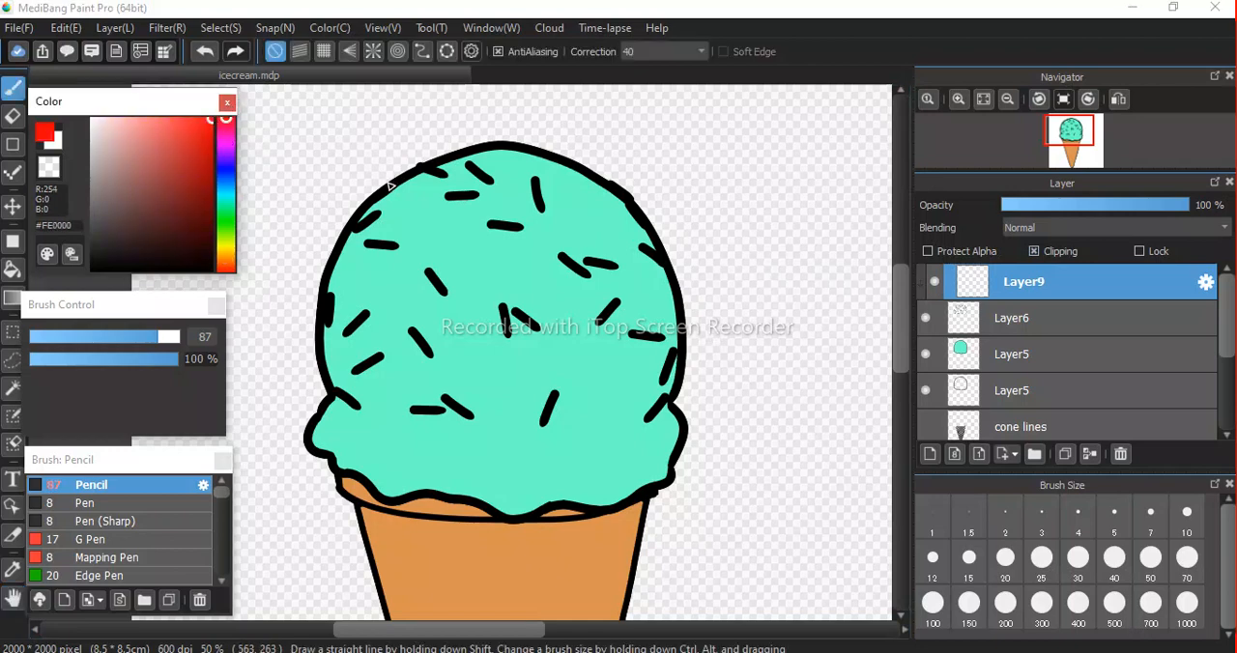
pyautogui.moveTo(534, 179); pyautogui.dragTo(540, 207)
pyautogui.moveTo(558, 254); pyautogui.dragTo(565, 263)
pyautogui.moveTo(468, 166); pyautogui.dragTo(490, 182)
pyautogui.click(476, 195)
pyautogui.moveTo(521, 227)
pyautogui.mouseDown()
pyautogui.moveTo(422, 218)
pyautogui.moveTo(403, 203)
pyautogui.moveTo(444, 175)
pyautogui.mouseUp()
pyautogui.click(398, 181)
pyautogui.moveTo(617, 303); pyautogui.dragTo(601, 321)
pyautogui.moveTo(655, 337); pyautogui.dragTo(632, 334)
pyautogui.moveTo(554, 394); pyautogui.dragTo(545, 420)
pyautogui.moveTo(469, 415); pyautogui.dragTo(444, 398)
pyautogui.moveTo(441, 411); pyautogui.dragTo(413, 409)
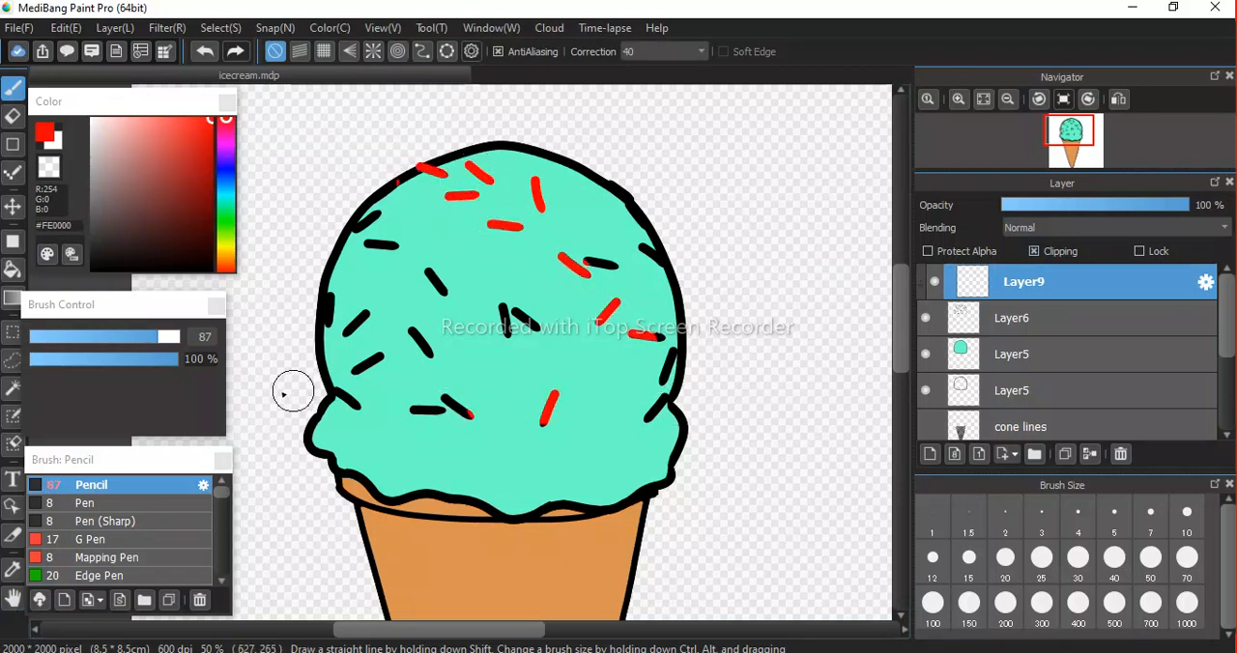
pyautogui.moveTo(336, 391); pyautogui.dragTo(357, 406)
pyautogui.moveTo(413, 332); pyautogui.dragTo(427, 350)
pyautogui.moveTo(380, 356)
pyautogui.mouseDown()
pyautogui.moveTo(355, 371)
pyautogui.moveTo(344, 313)
pyautogui.moveTo(330, 322)
pyautogui.mouseUp()
pyautogui.moveTo(372, 217); pyautogui.dragTo(351, 231)
pyautogui.moveTo(397, 181); pyautogui.dragTo(389, 192)
pyautogui.moveTo(381, 245); pyautogui.dragTo(394, 246)
pyautogui.moveTo(628, 204); pyautogui.dragTo(662, 262)
pyautogui.moveTo(503, 307); pyautogui.dragTo(508, 333)
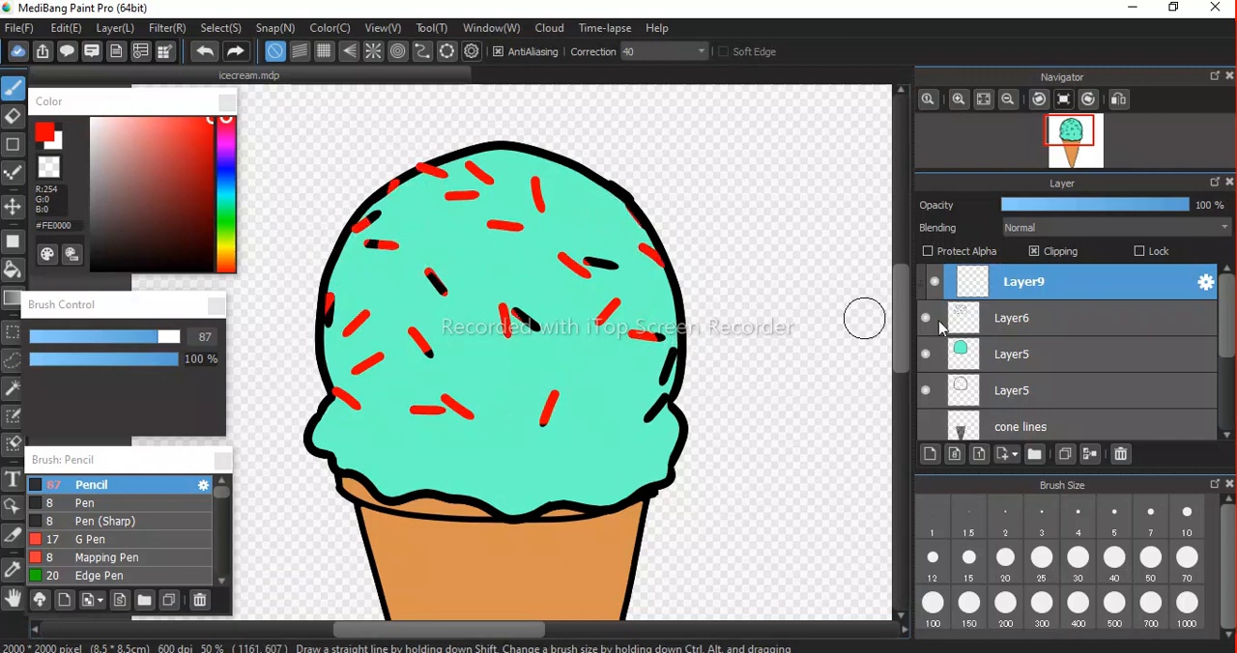
# Switch Clipping off and on for Layer9 to compare the raw red strokes with the clipped sprinkles.
pyautogui.click(1035, 252)
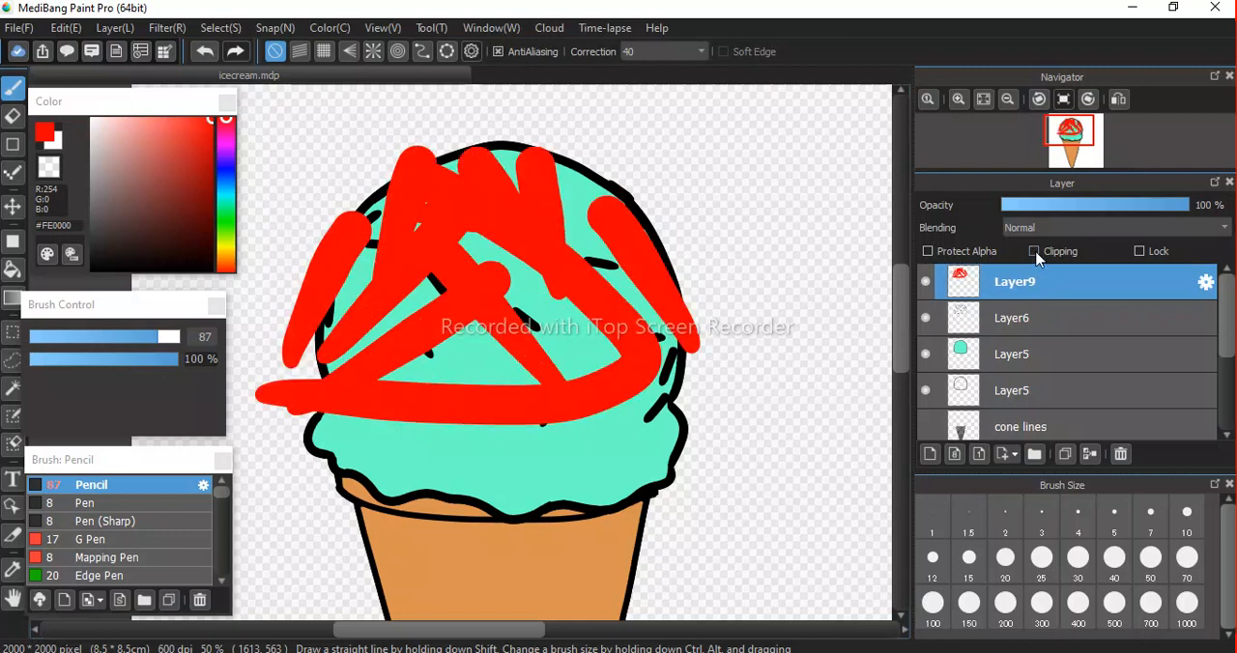
pyautogui.click(1035, 253)
pyautogui.click(1035, 252)
pyautogui.click(1035, 252)
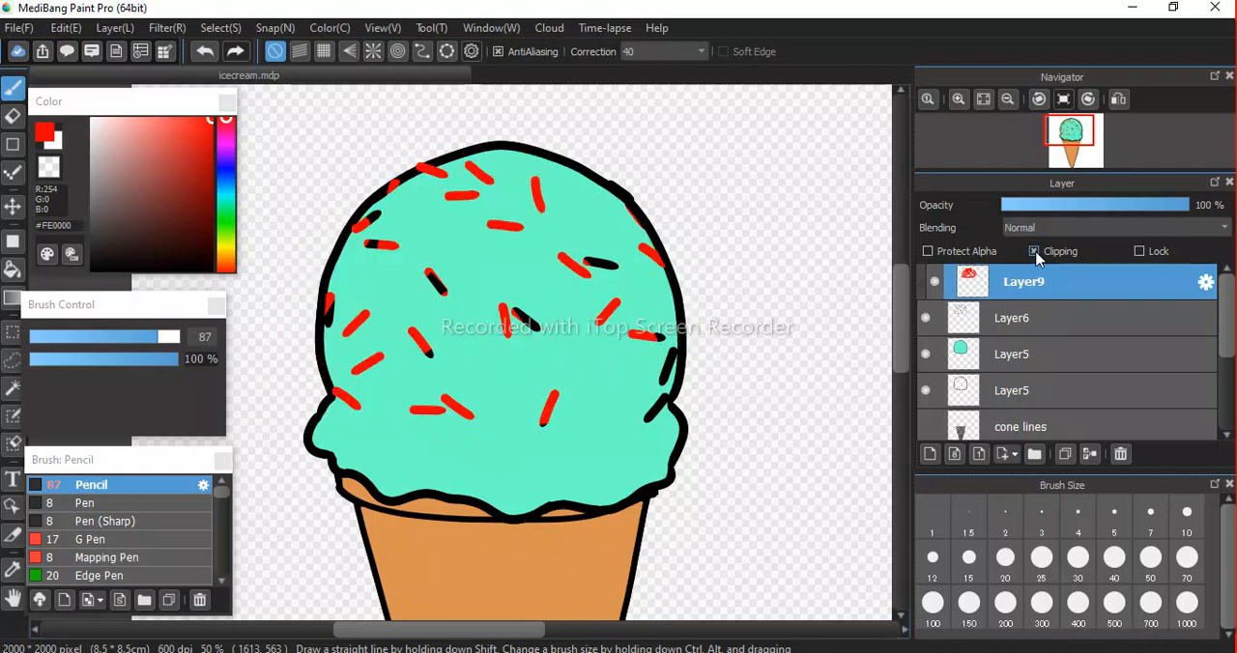
pyautogui.click(1035, 252)
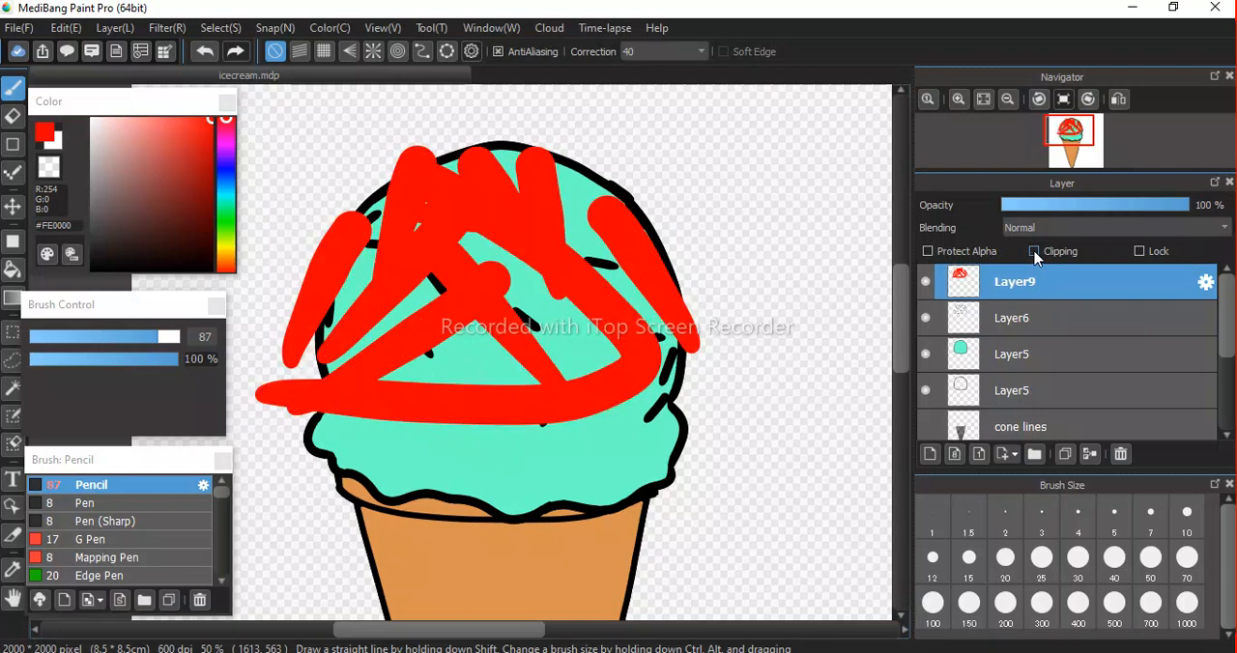
pyautogui.click(1035, 252)
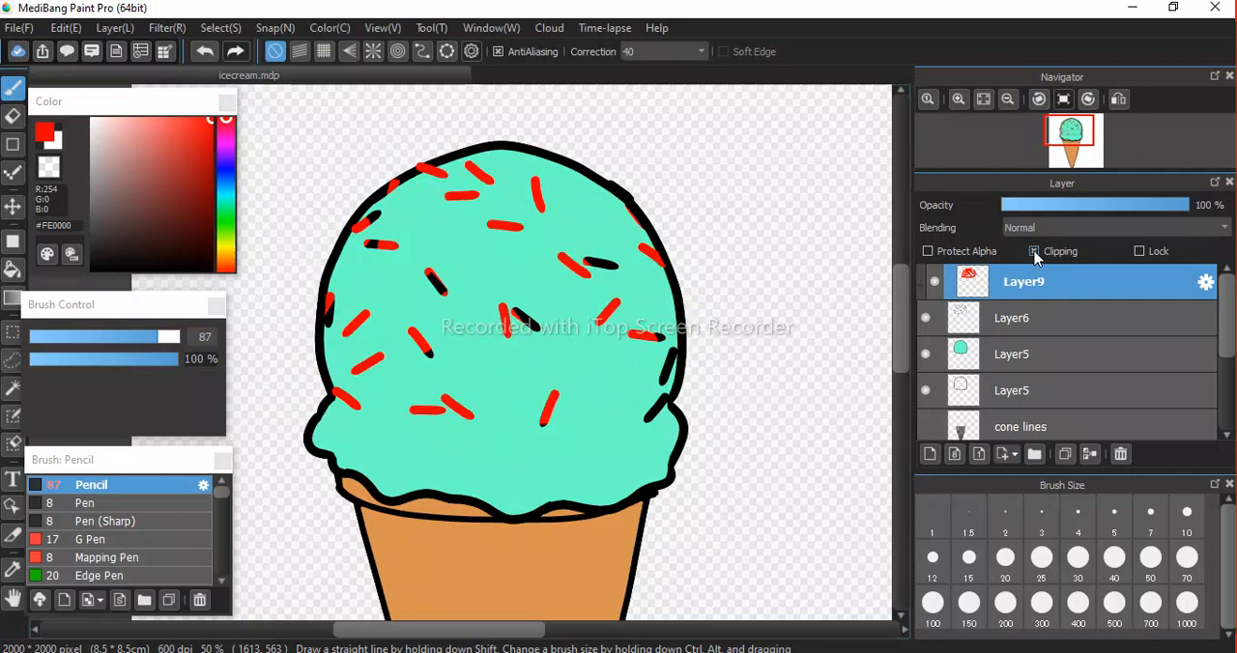
pyautogui.click(1035, 252)
pyautogui.doubleClick(1035, 252)
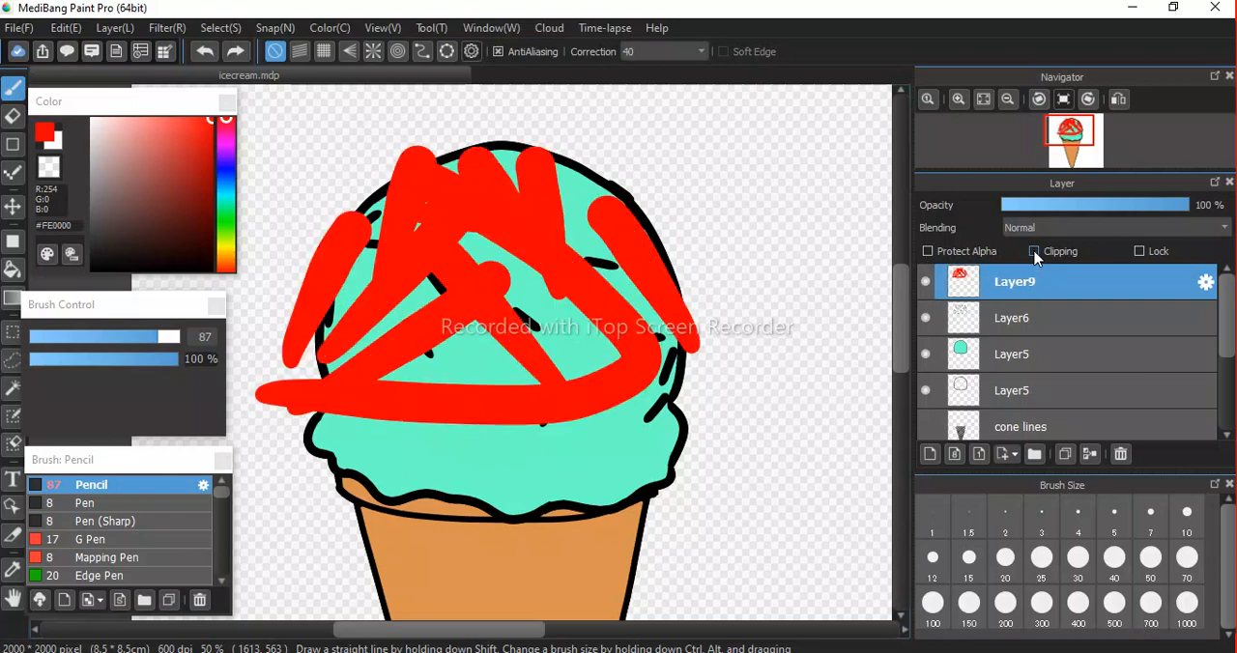
pyautogui.click(1035, 252)
pyautogui.doubleClick(1035, 252)
# Undo the red brush strokes on Layer9.
pyautogui.hotkey('ctrl', 'z')
pyautogui.hotkey('ctrl', 'z')
pyautogui.hotkey('ctrl', 'z')
pyautogui.hotkey('ctrl', 'z')
pyautogui.hotkey('ctrl', 'z')
pyautogui.hotkey('ctrl', 'z')
pyautogui.hotkey('ctrl', 'z')
pyautogui.hotkey('ctrl', 'z')
pyautogui.hotkey('ctrl', 'z')
pyautogui.hotkey('ctrl', 'z')
pyautogui.hotkey('ctrl', 'z')
pyautogui.hotkey('ctrl', 'z')
pyautogui.hotkey('ctrl', 'z')
pyautogui.hotkey('ctrl', 'z')
pyautogui.hotkey('ctrl', 'z')
pyautogui.hotkey('ctrl', 'z')
pyautogui.hotkey('ctrl', 'z')
pyautogui.hotkey('ctrl', 'z')
pyautogui.hotkey('ctrl', 'z')
pyautogui.hotkey('ctrl', 'z')
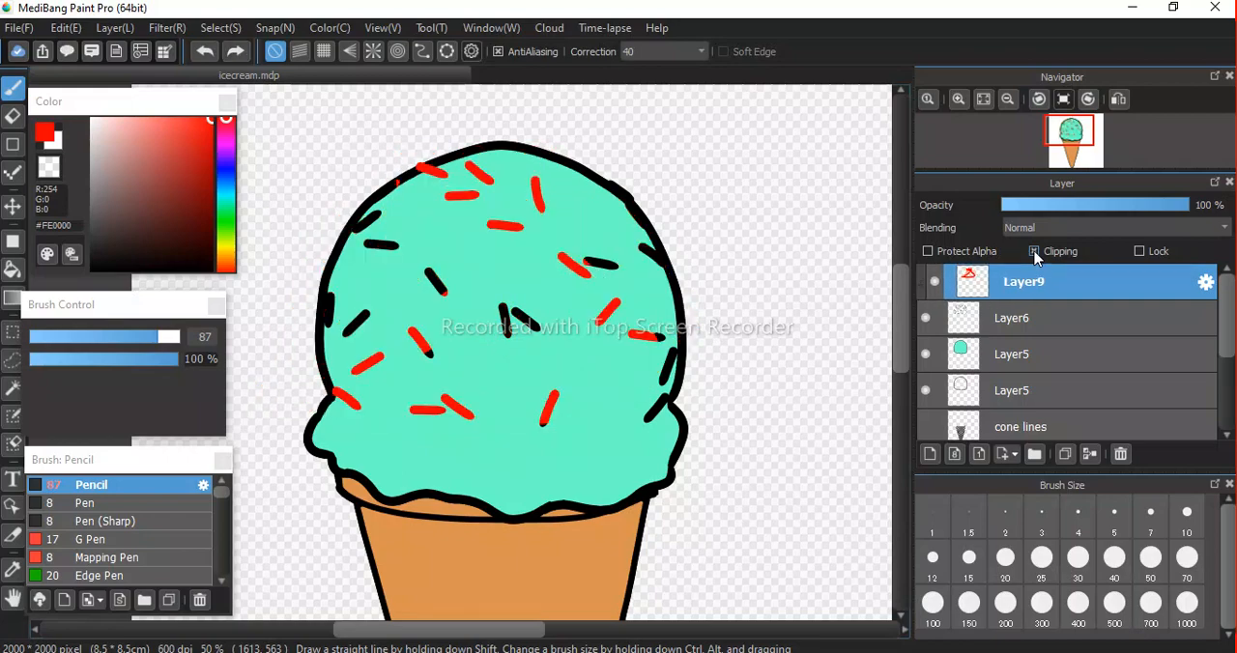
pyautogui.hotkey('ctrl', 'z')
pyautogui.hotkey('ctrl', 'z')
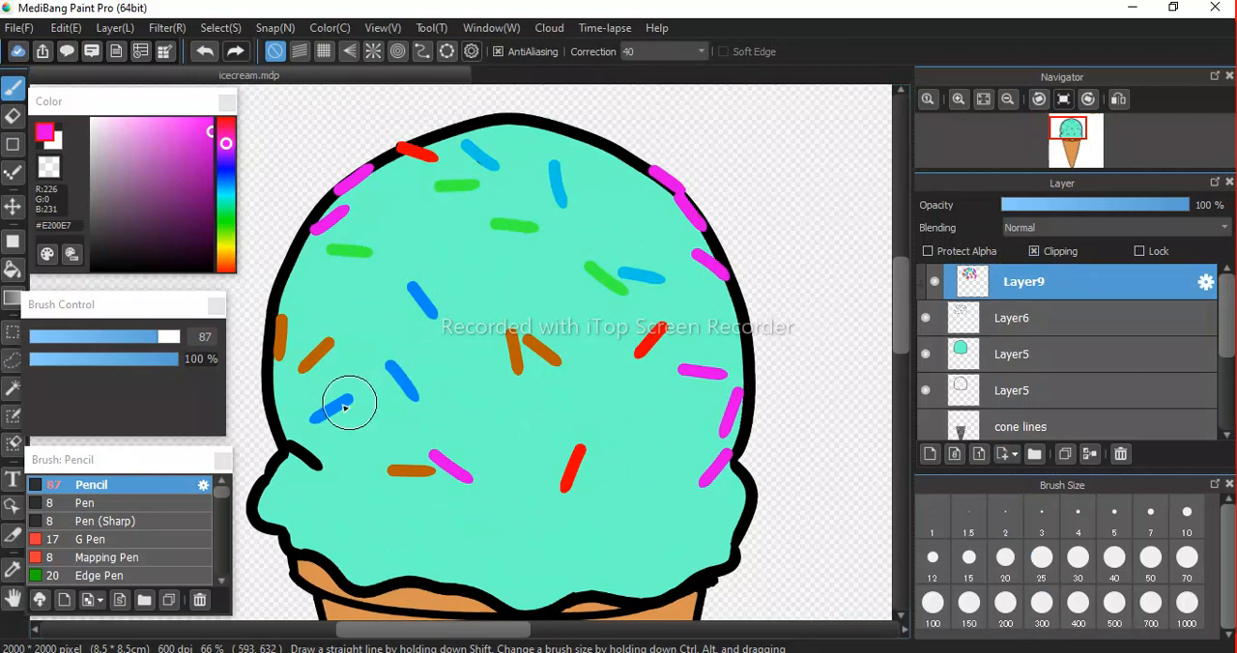
# Paint the remaining black sprinkle at the scoop's lower-left edge magenta #E200E7, and turn off Clipping for Layer9 to inspect the strokes.
pyautogui.moveTo(287, 446); pyautogui.dragTo(319, 470)
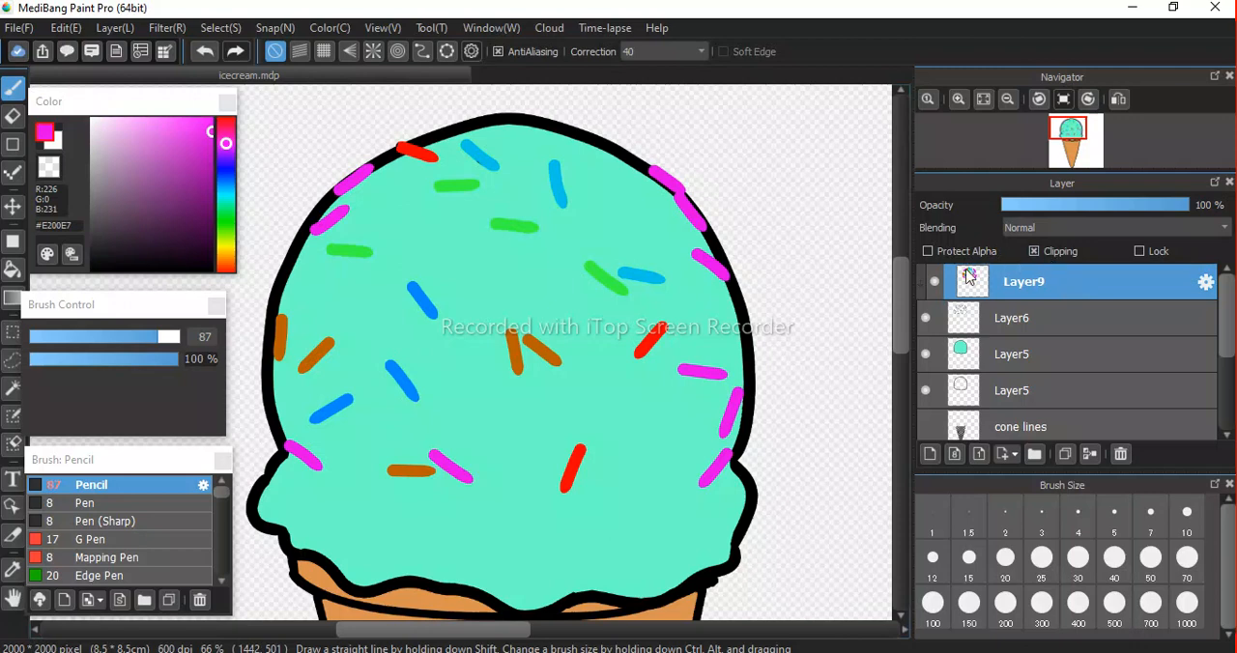
pyautogui.click(1035, 251)
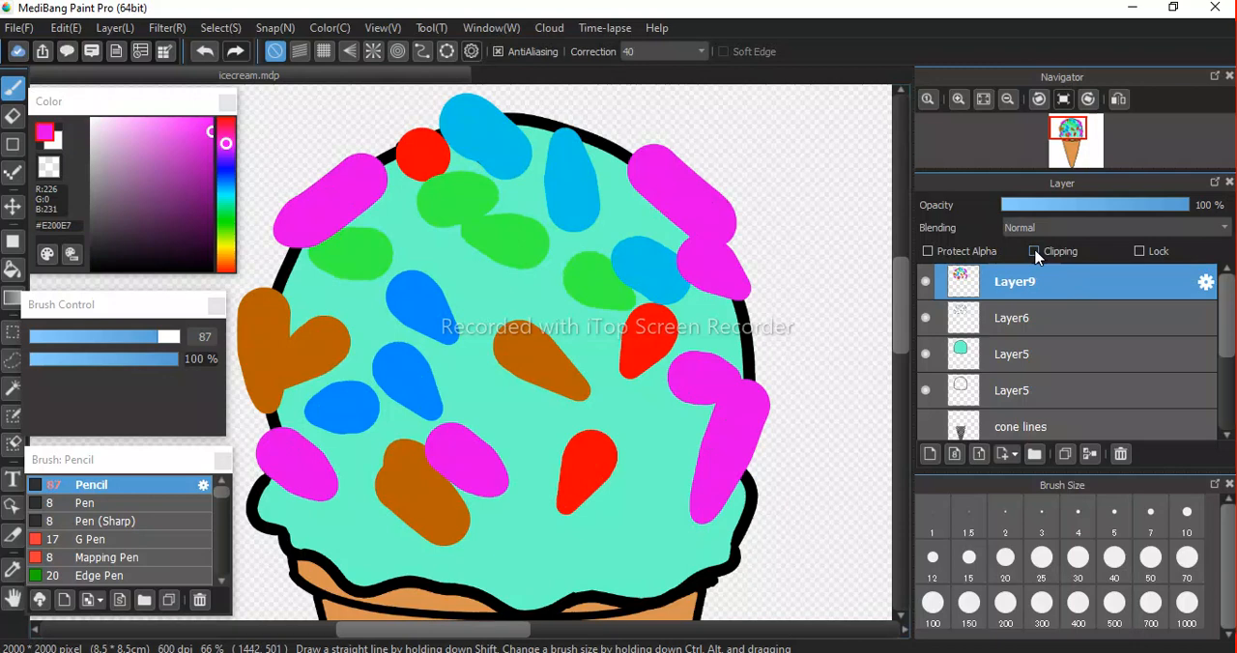
# Switch Clipping on and off for Layer9 to compare the strokes with the sprinkles, leaving Clipping on.
pyautogui.click(1035, 251)
pyautogui.click(1035, 251)
pyautogui.click(1035, 251)
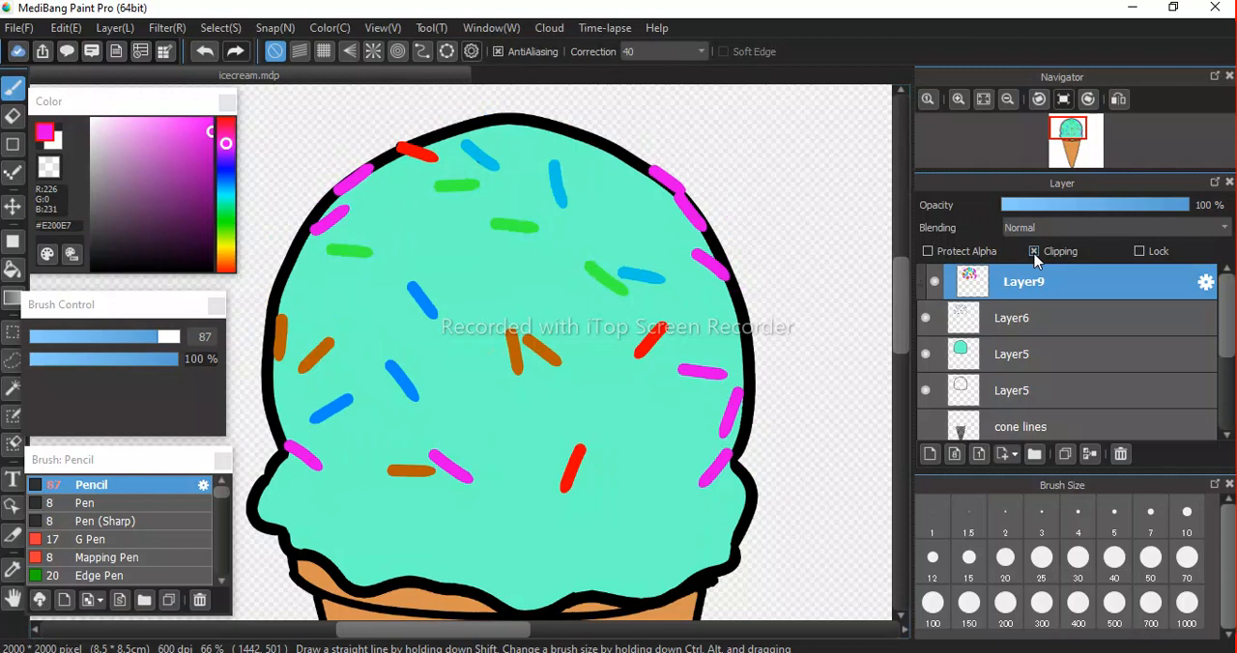
pyautogui.click(1035, 251)
pyautogui.click(1035, 251)
pyautogui.press('space')
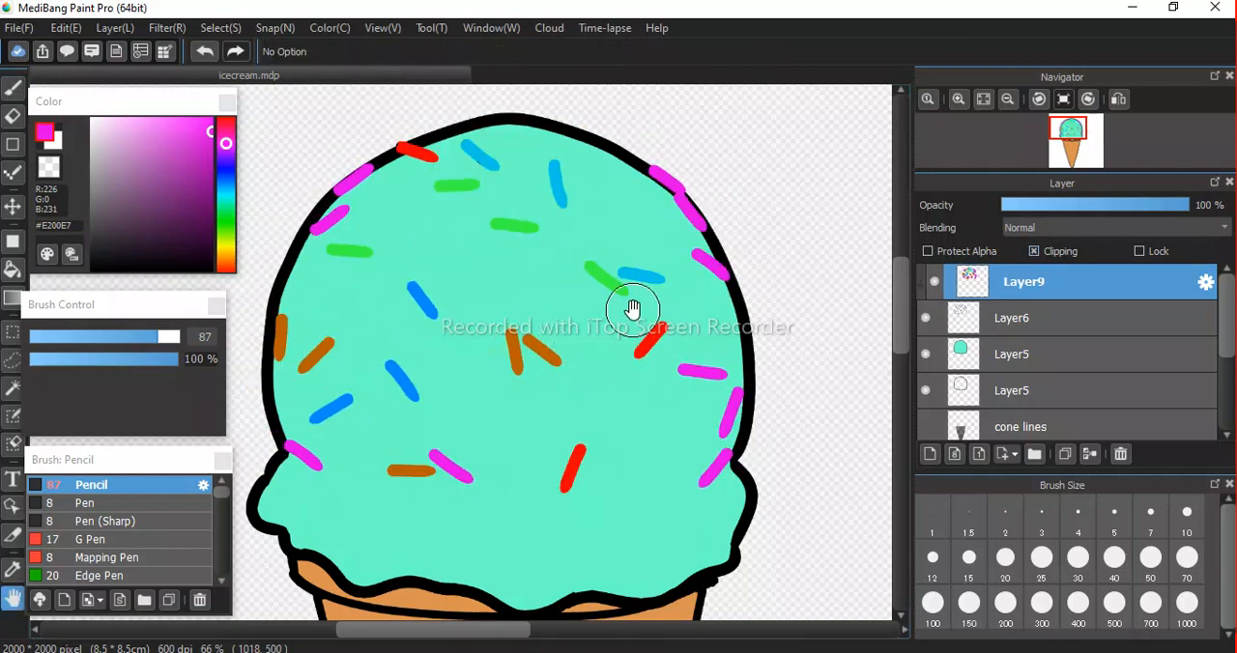
pyautogui.moveTo(548, 438); pyautogui.dragTo(522, 343)
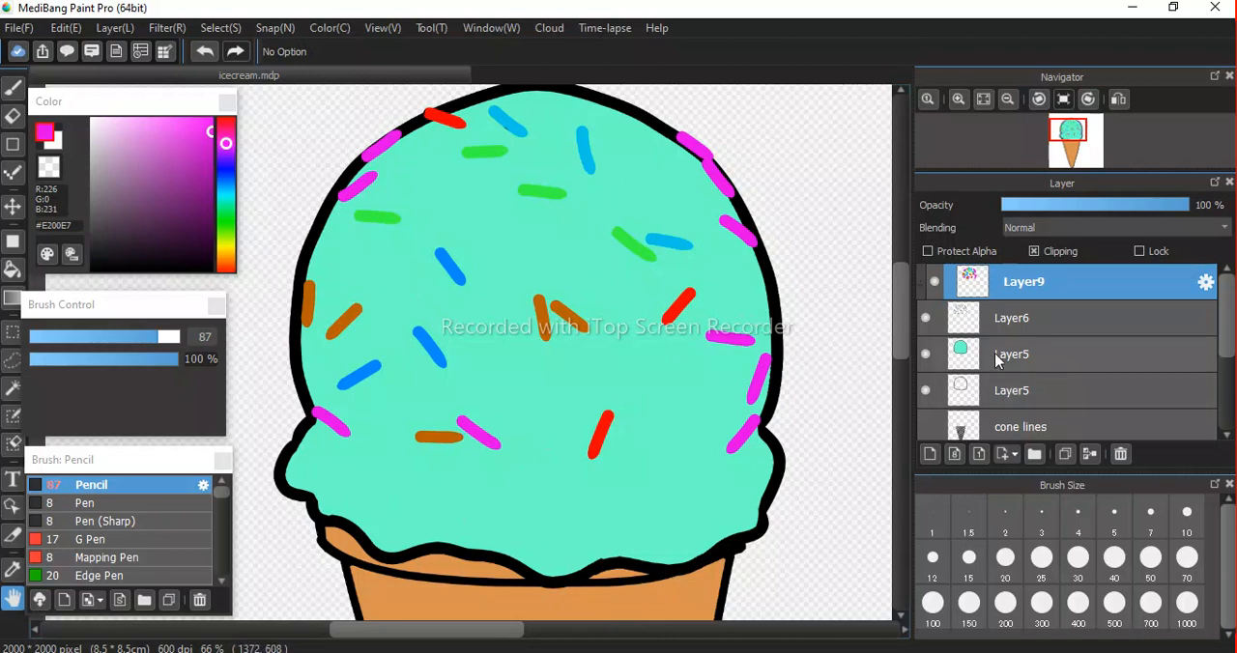
# Hide and reshow the mint scoop fill on Layer5 to check it, and select that layer.
pyautogui.click(925, 354)
pyautogui.click(925, 354)
pyautogui.click(925, 354)
pyautogui.click(926, 354)
pyautogui.click(1026, 354)
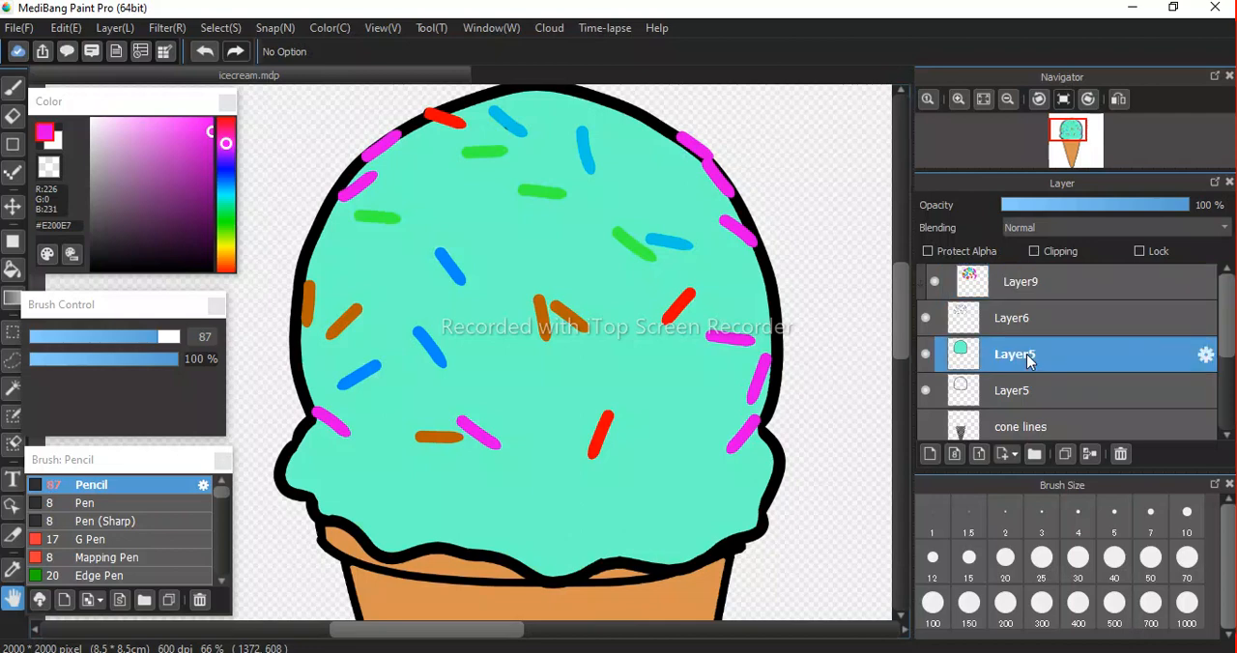
pyautogui.moveTo(1226, 332); pyautogui.dragTo(1228, 333)
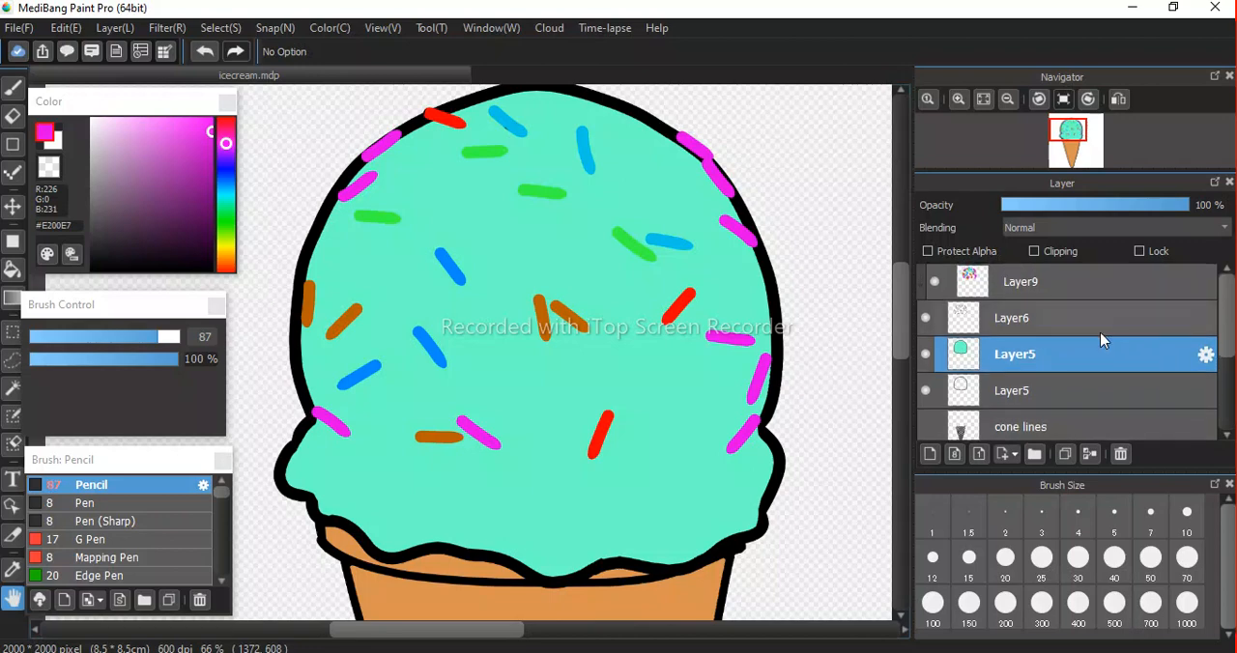
pyautogui.moveTo(588, 281); pyautogui.dragTo(577, 309)
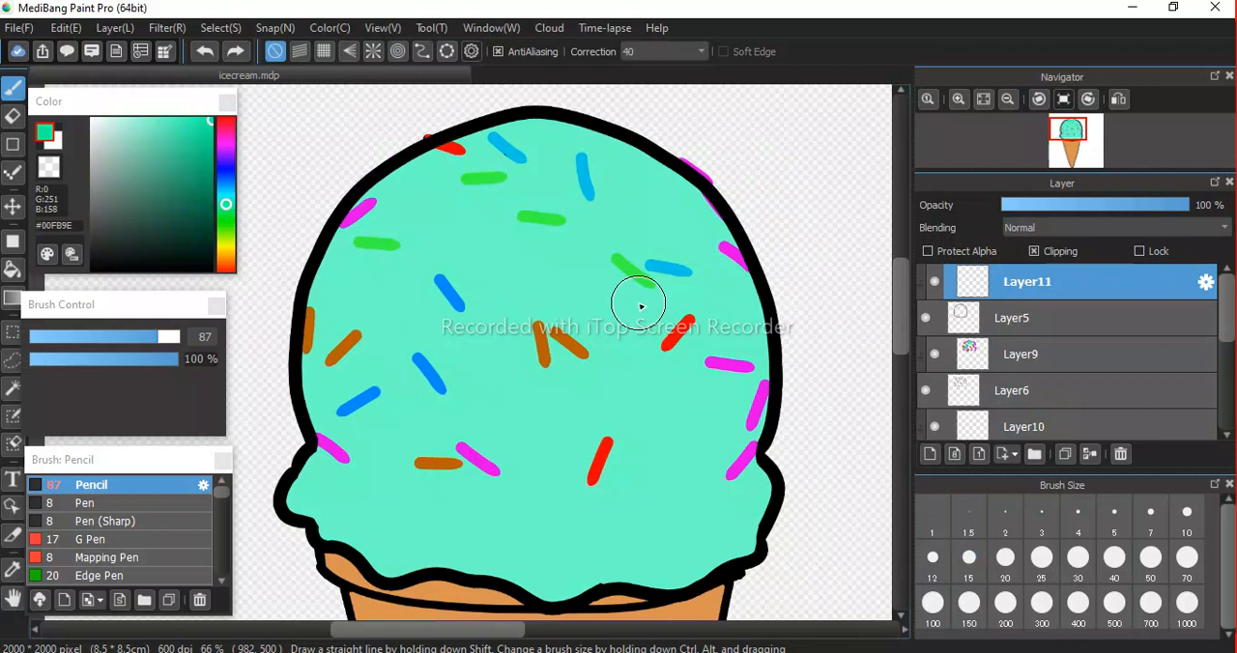
# Set the colour to darker green #00EA93 and paint over the black scoop outline on the clipped Layer11.
pyautogui.press('i')
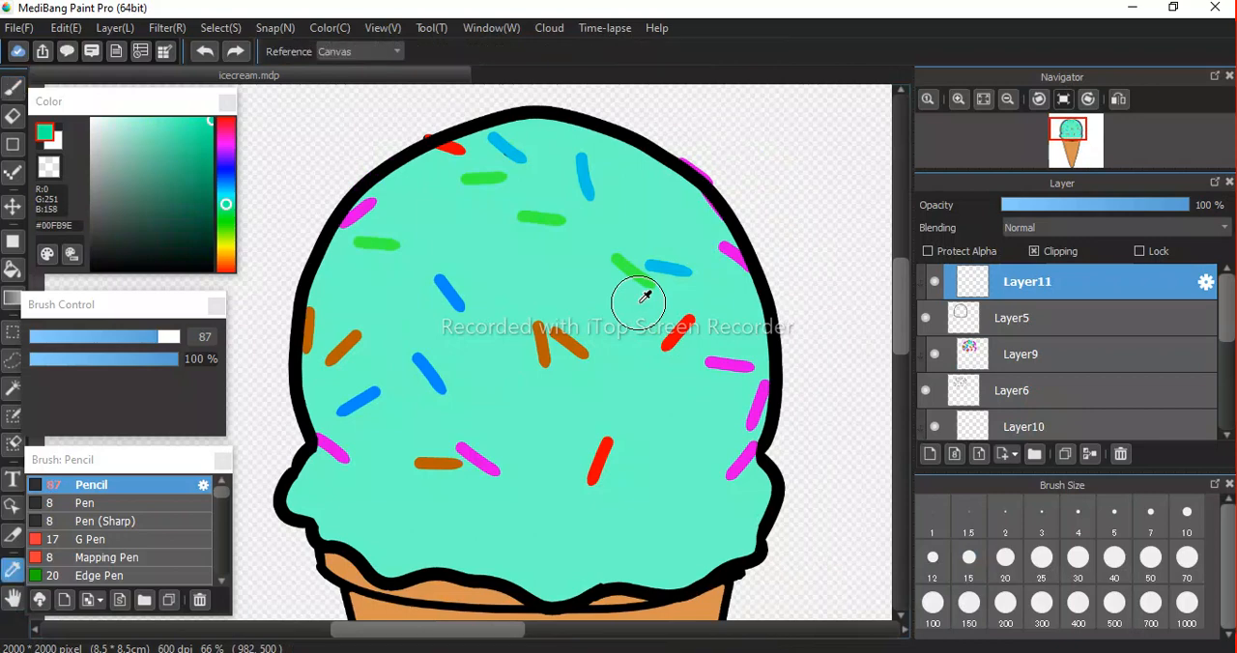
pyautogui.click(197, 126)
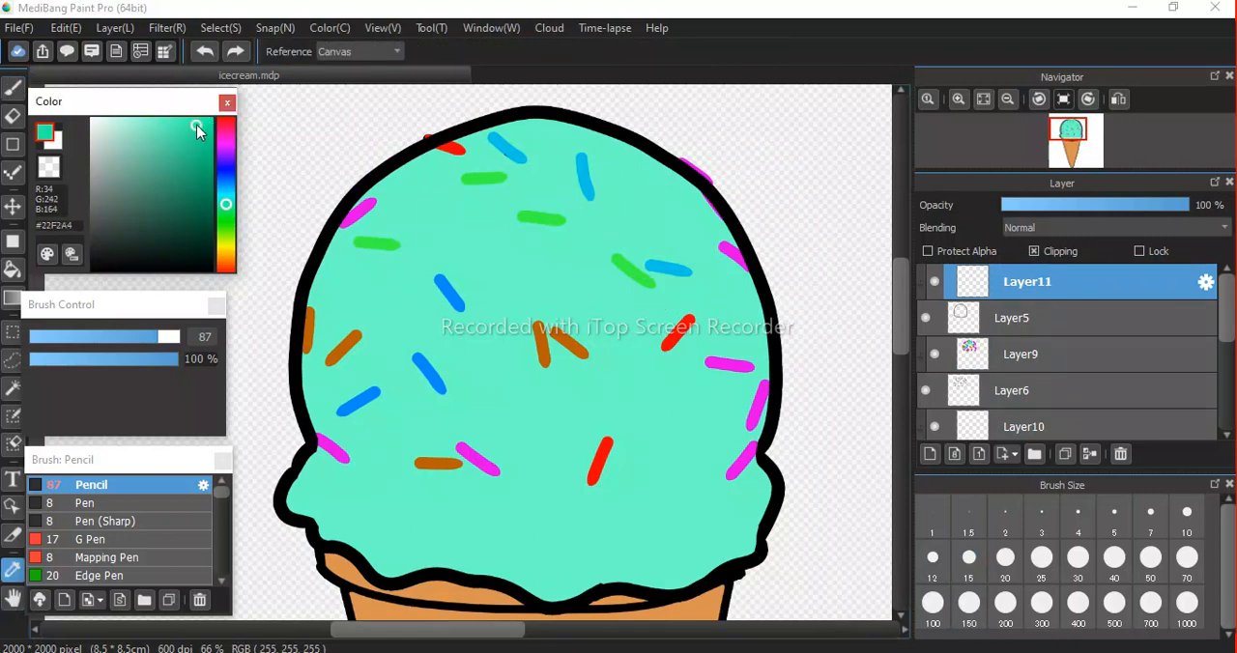
pyautogui.click(210, 129)
pyautogui.press('b')
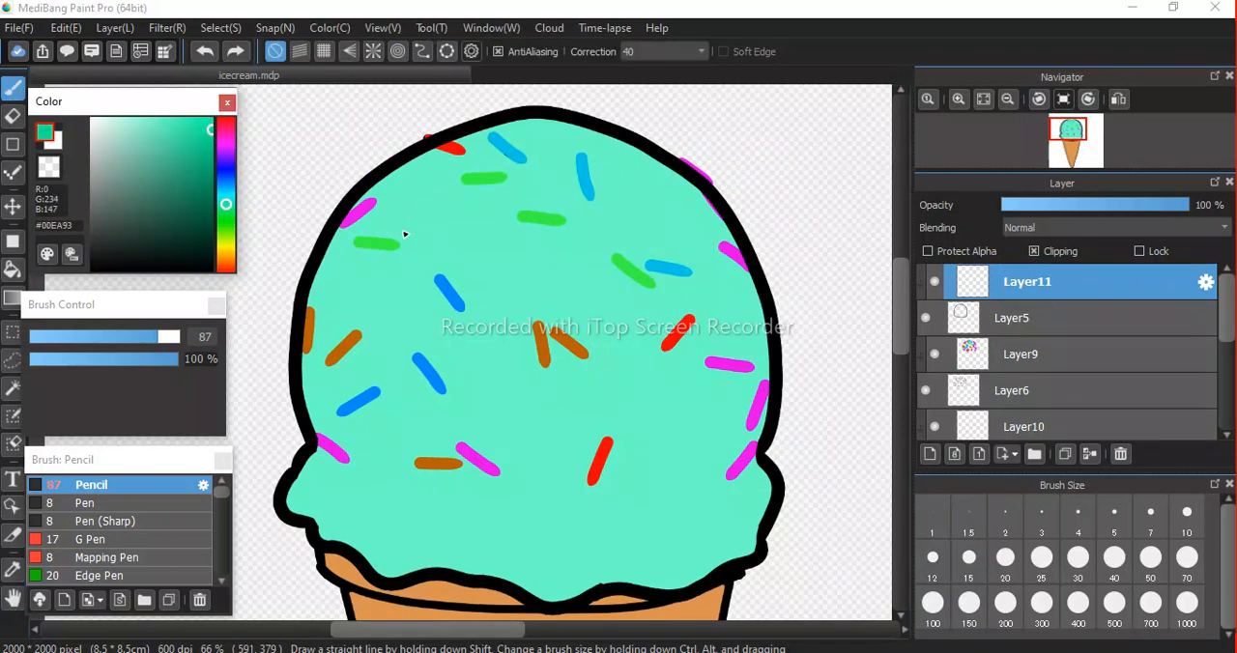
pyautogui.moveTo(425, 143)
pyautogui.mouseDown()
pyautogui.moveTo(365, 184)
pyautogui.moveTo(317, 240)
pyautogui.moveTo(304, 331)
pyautogui.moveTo(321, 483)
pyautogui.moveTo(287, 524)
pyautogui.moveTo(305, 543)
pyautogui.moveTo(315, 546)
pyautogui.moveTo(275, 482)
pyautogui.moveTo(318, 542)
pyautogui.moveTo(407, 583)
pyautogui.moveTo(507, 575)
pyautogui.moveTo(577, 597)
pyautogui.moveTo(727, 564)
pyautogui.moveTo(765, 540)
pyautogui.moveTo(792, 491)
pyautogui.moveTo(755, 417)
pyautogui.moveTo(750, 262)
pyautogui.moveTo(714, 202)
pyautogui.moveTo(661, 162)
pyautogui.moveTo(551, 125)
pyautogui.moveTo(476, 131)
pyautogui.moveTo(351, 210)
pyautogui.moveTo(283, 369)
pyautogui.moveTo(254, 556)
pyautogui.moveTo(285, 461)
pyautogui.mouseUp()
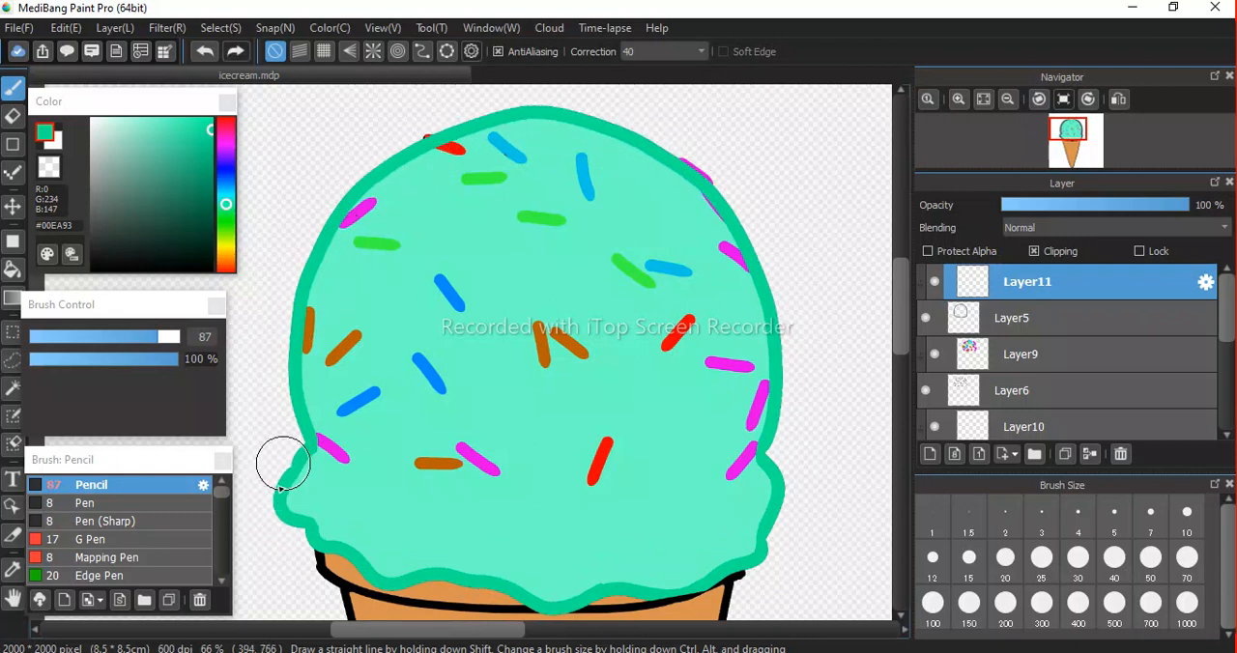
# Paint the black cone outline and the rim beneath the scoop orange #DA7517 on the clipped Layer12.
pyautogui.press('space')
pyautogui.moveTo(631, 473); pyautogui.dragTo(590, 177)
pyautogui.moveTo(621, 351); pyautogui.dragTo(576, 437)
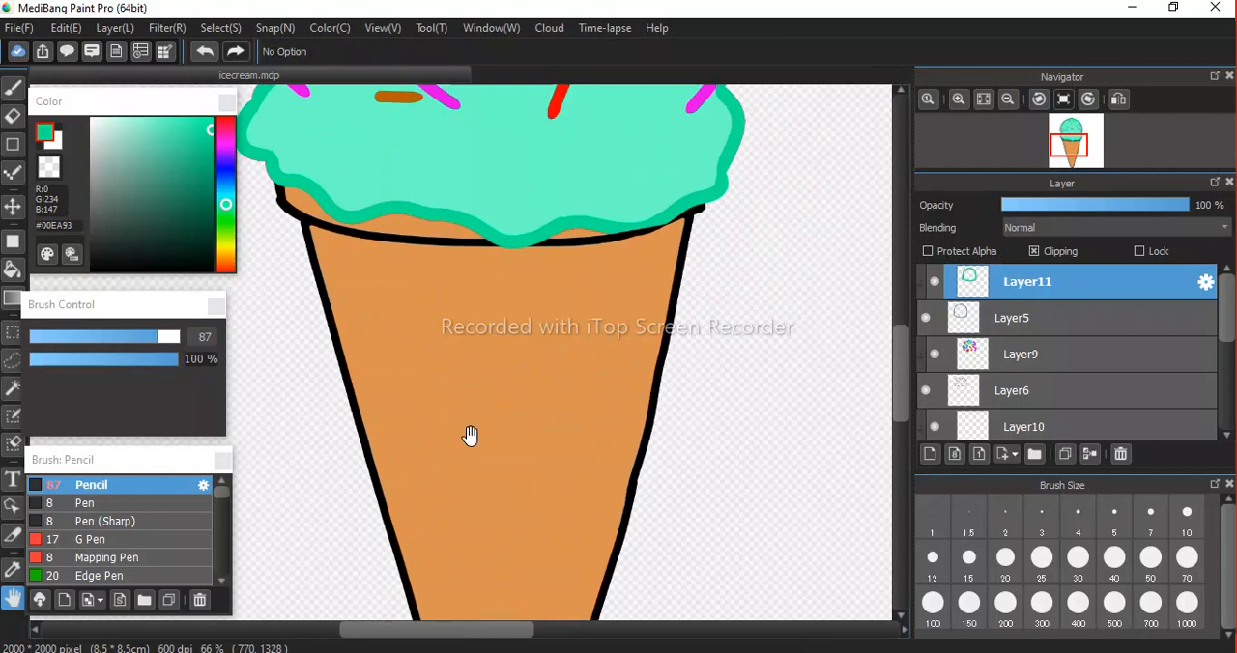
pyautogui.moveTo(533, 461); pyautogui.dragTo(525, 334)
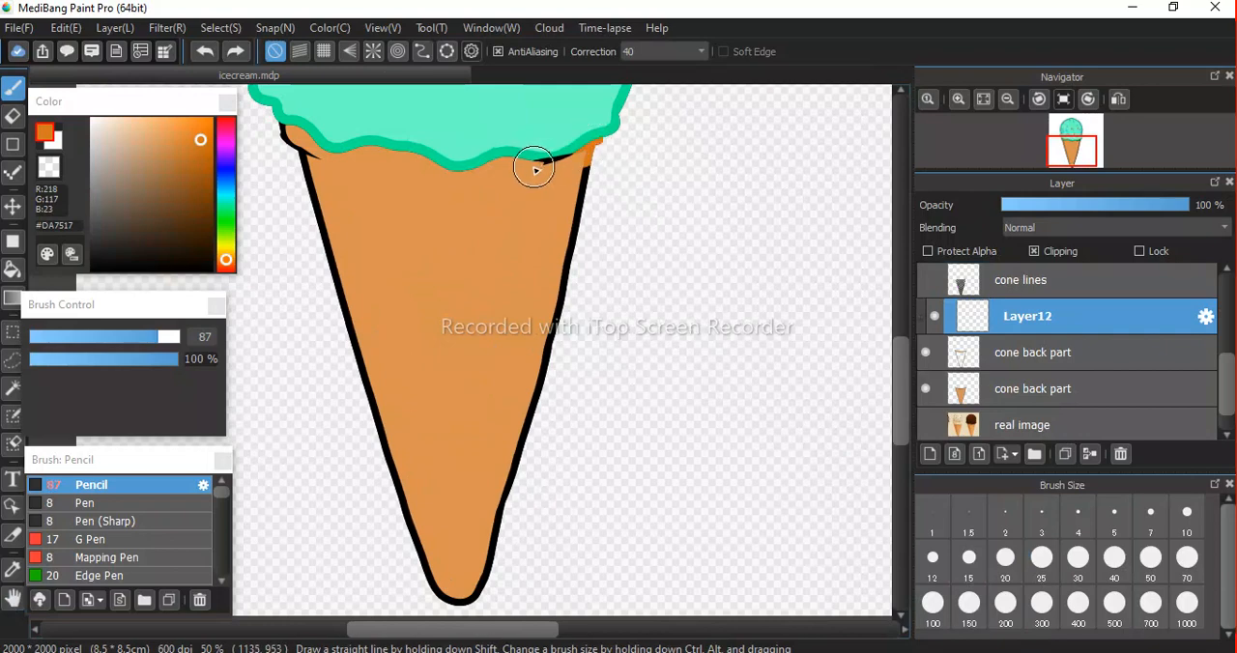
pyautogui.moveTo(535, 169)
pyautogui.mouseDown()
pyautogui.moveTo(572, 258)
pyautogui.moveTo(499, 435)
pyautogui.moveTo(450, 629)
pyautogui.moveTo(505, 564)
pyautogui.moveTo(511, 475)
pyautogui.moveTo(607, 124)
pyautogui.mouseUp()
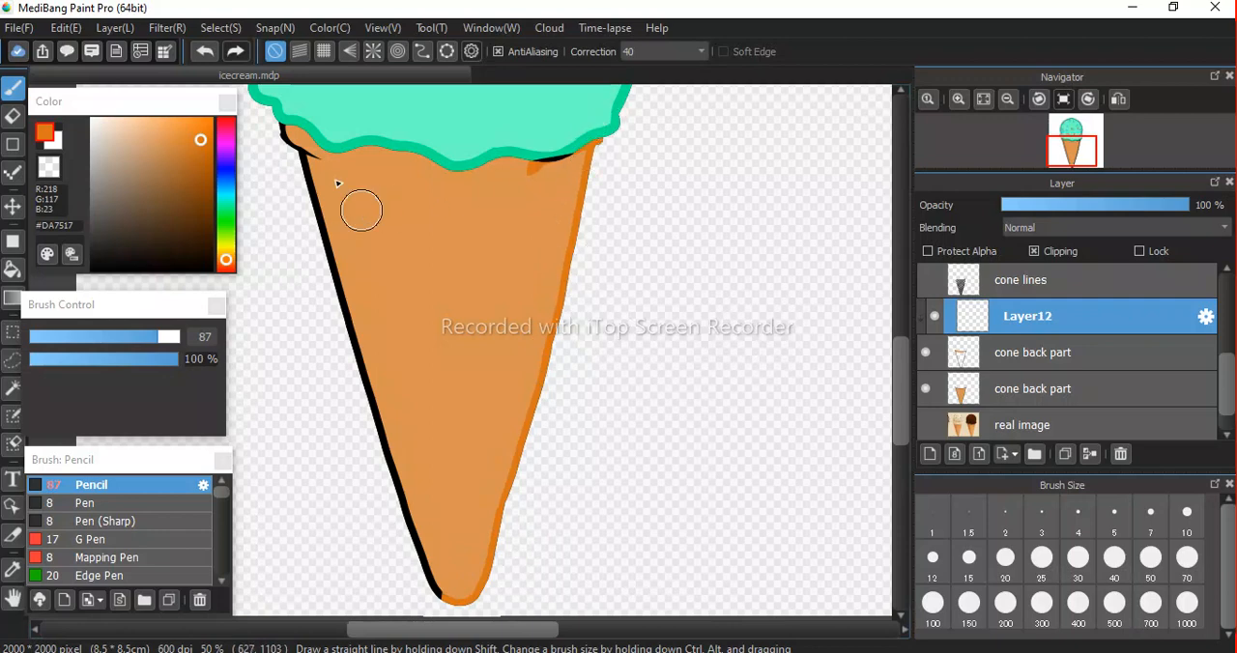
pyautogui.moveTo(276, 116)
pyautogui.mouseDown()
pyautogui.moveTo(312, 193)
pyautogui.moveTo(313, 248)
pyautogui.moveTo(348, 381)
pyautogui.moveTo(430, 583)
pyautogui.moveTo(450, 597)
pyautogui.mouseUp()
pyautogui.moveTo(389, 171); pyautogui.dragTo(558, 157)
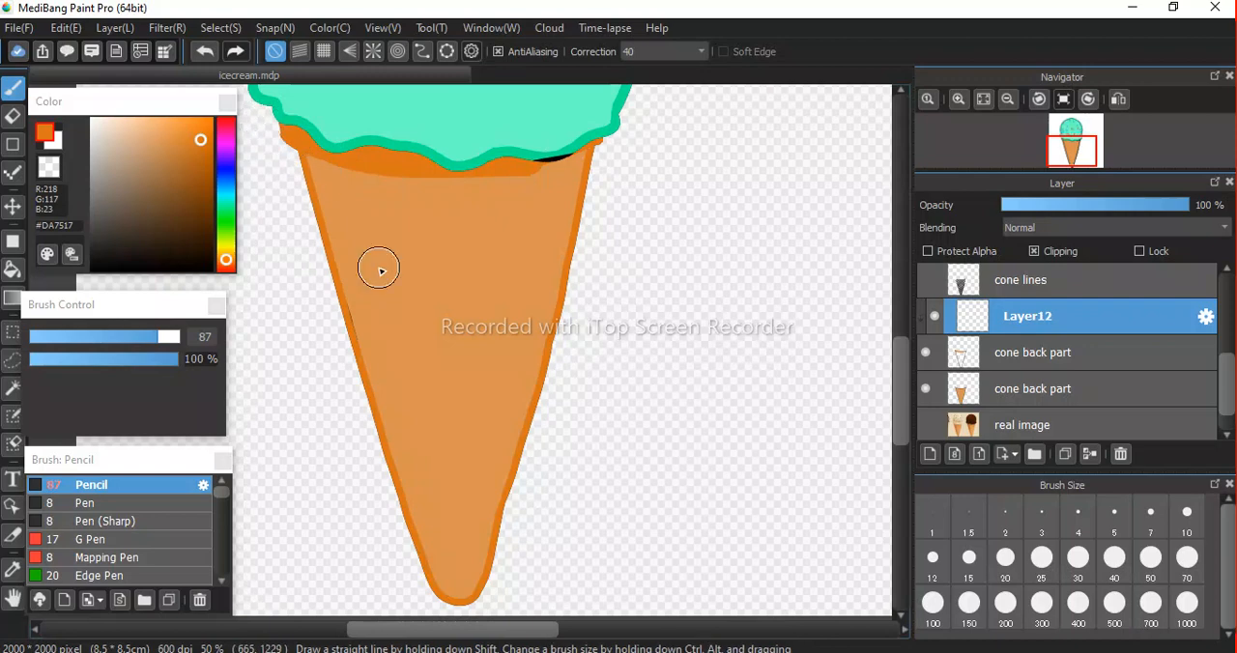
# Show the cone lines layer and add a new layer above it with Clipping turned on.
pyautogui.scroll(-2, 380, 272)
pyautogui.press('space')
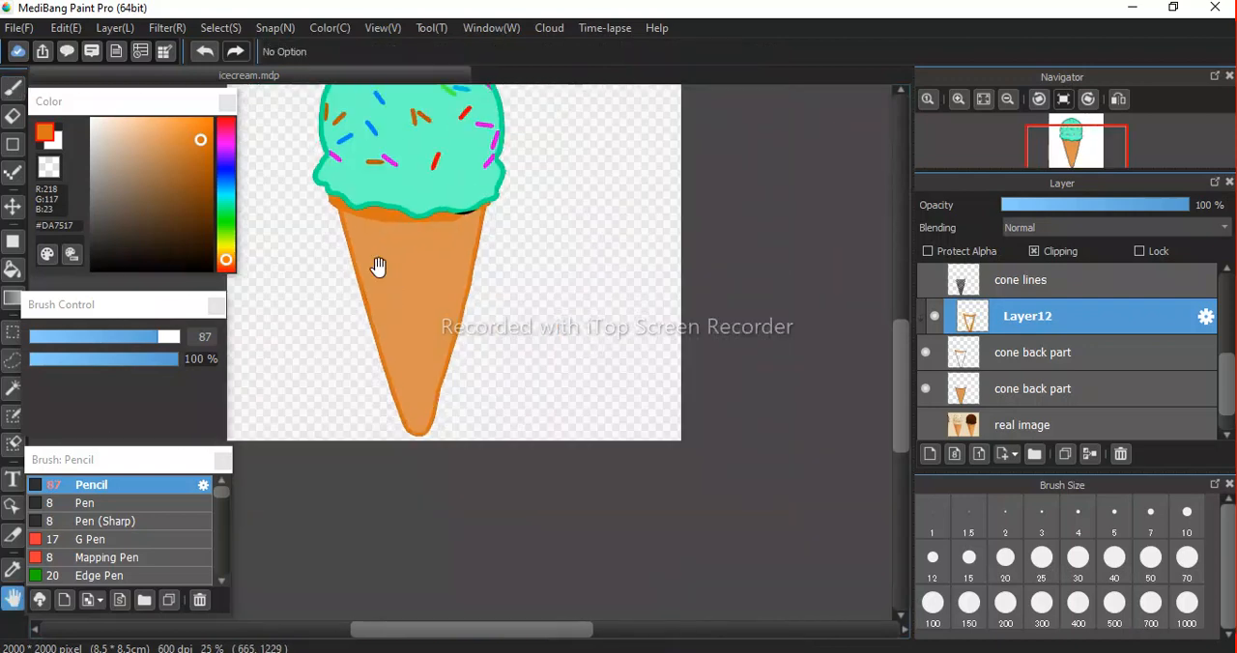
pyautogui.moveTo(432, 262); pyautogui.dragTo(431, 257)
pyautogui.moveTo(422, 163); pyautogui.dragTo(431, 265)
pyautogui.scroll(-3, 431, 261)
pyautogui.scroll(4, 431, 259)
pyautogui.scroll(-2, 431, 256)
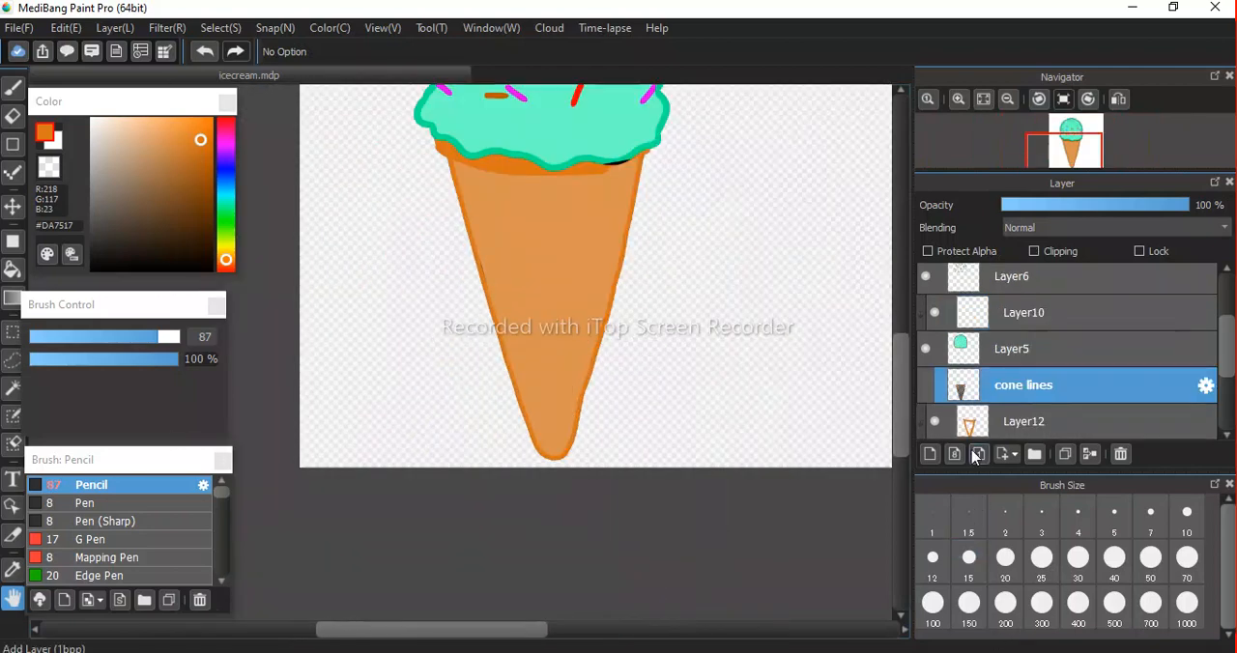
pyautogui.click(924, 385)
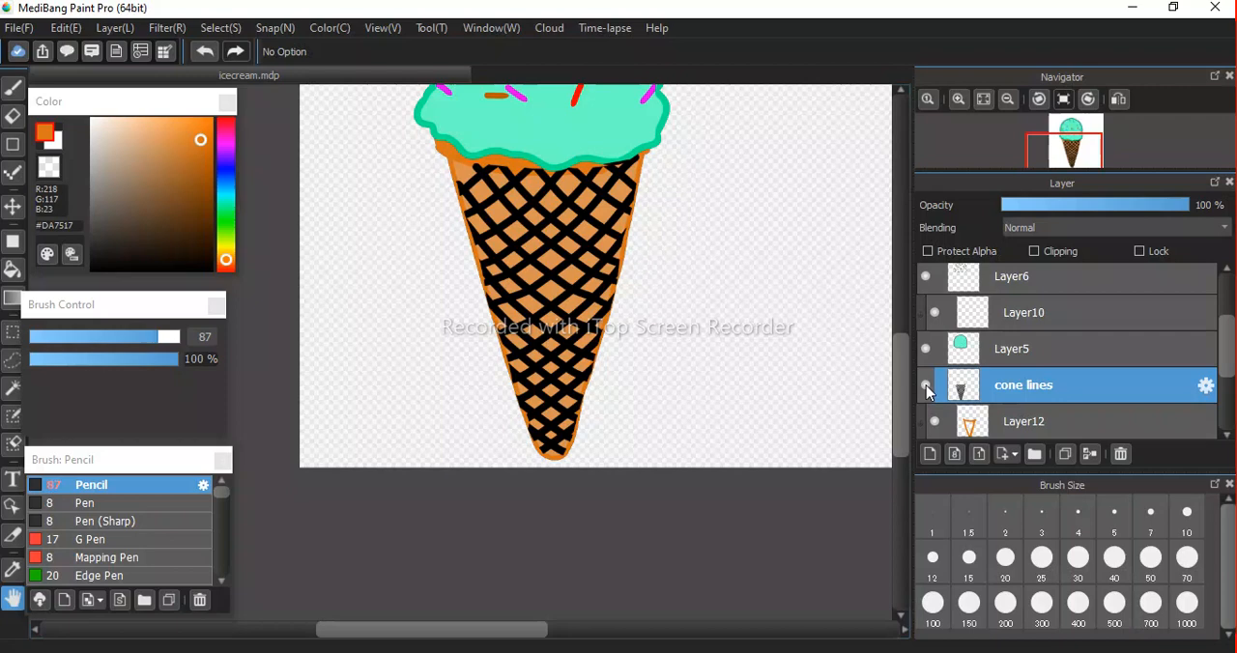
pyautogui.click(930, 455)
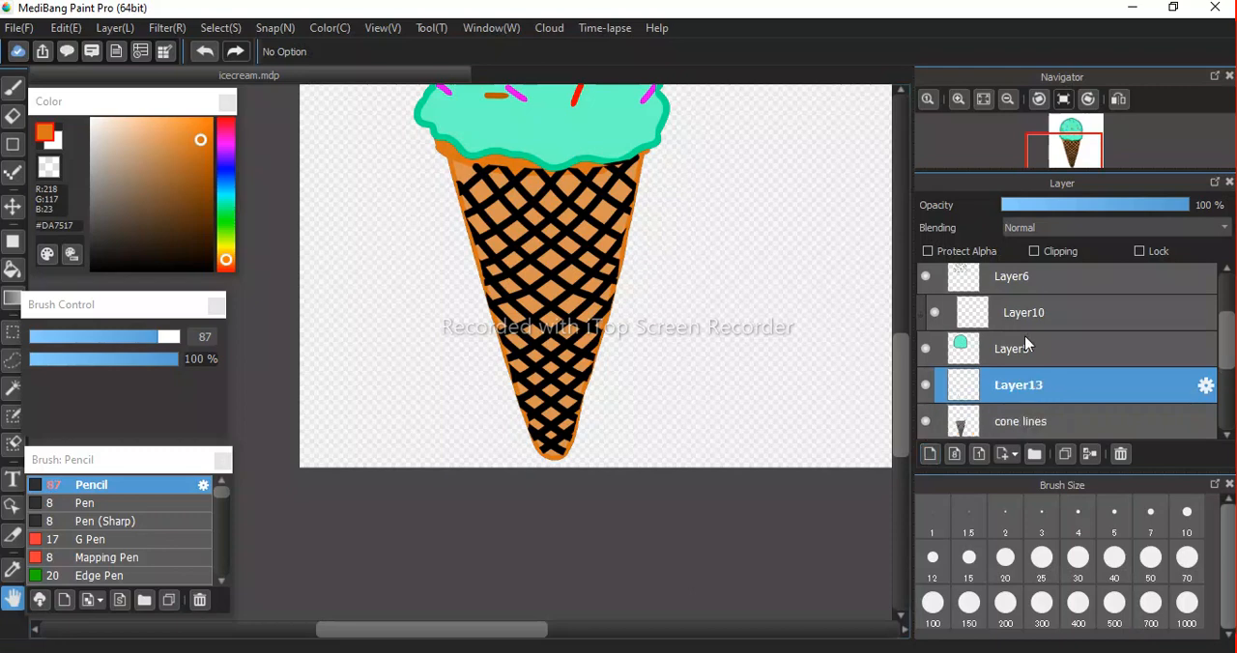
pyautogui.click(1035, 253)
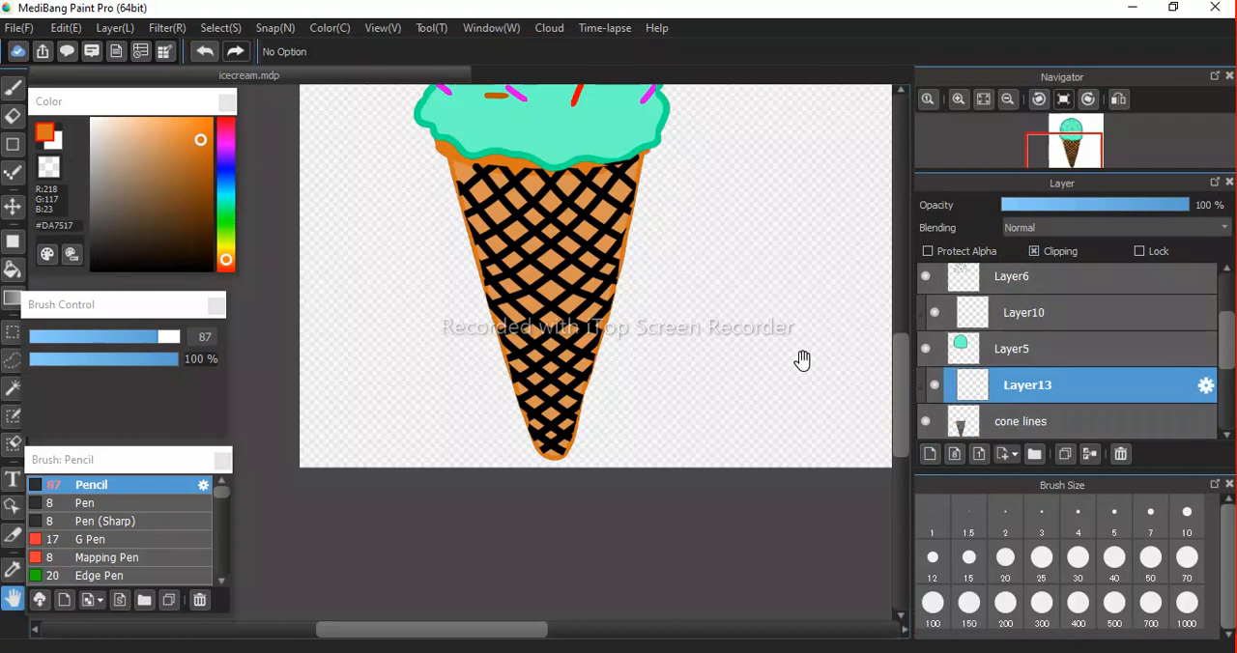
# Sample the cone colour, lighten it to #FFB166, and brush over the black waffle lines on the clipped Layer13 with an enlarged Pencil.
pyautogui.press('i')
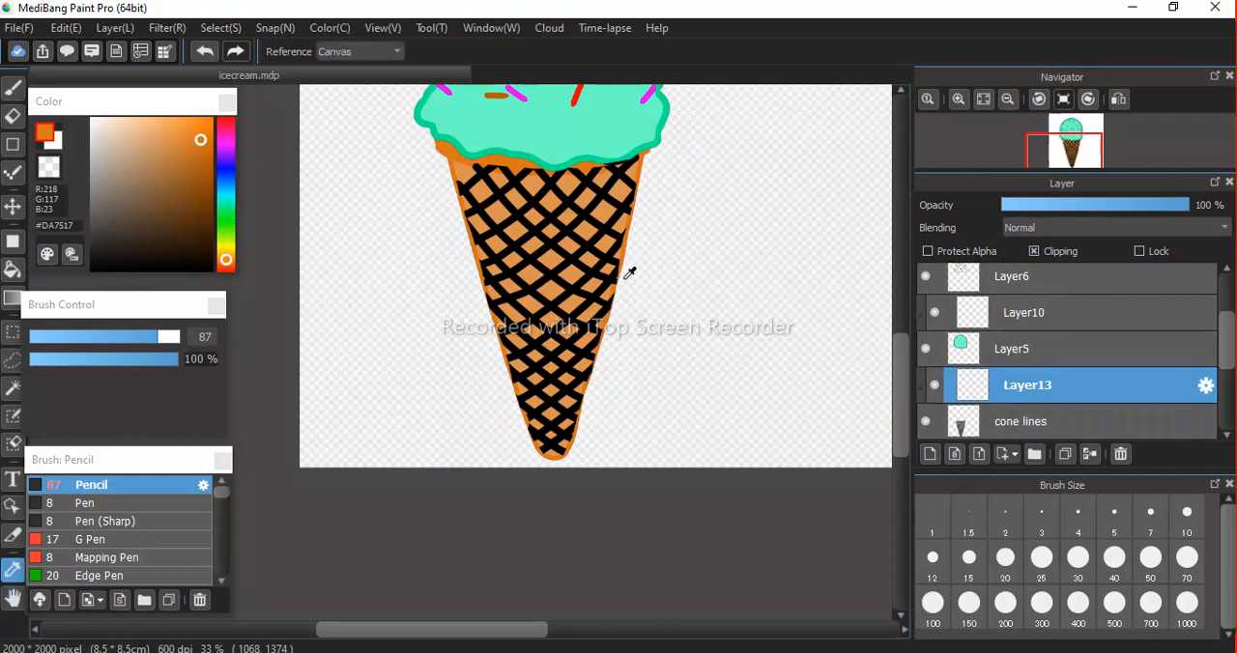
pyautogui.click(554, 289)
pyautogui.moveTo(174, 153); pyautogui.dragTo(141, 122)
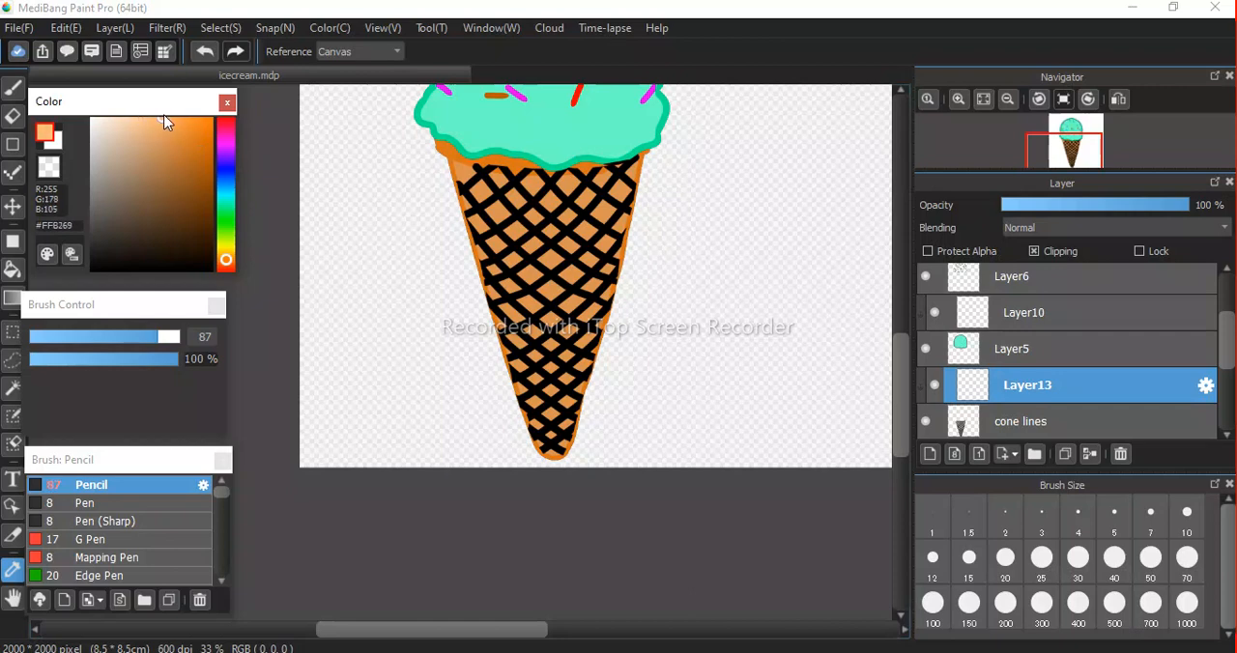
pyautogui.press('b')
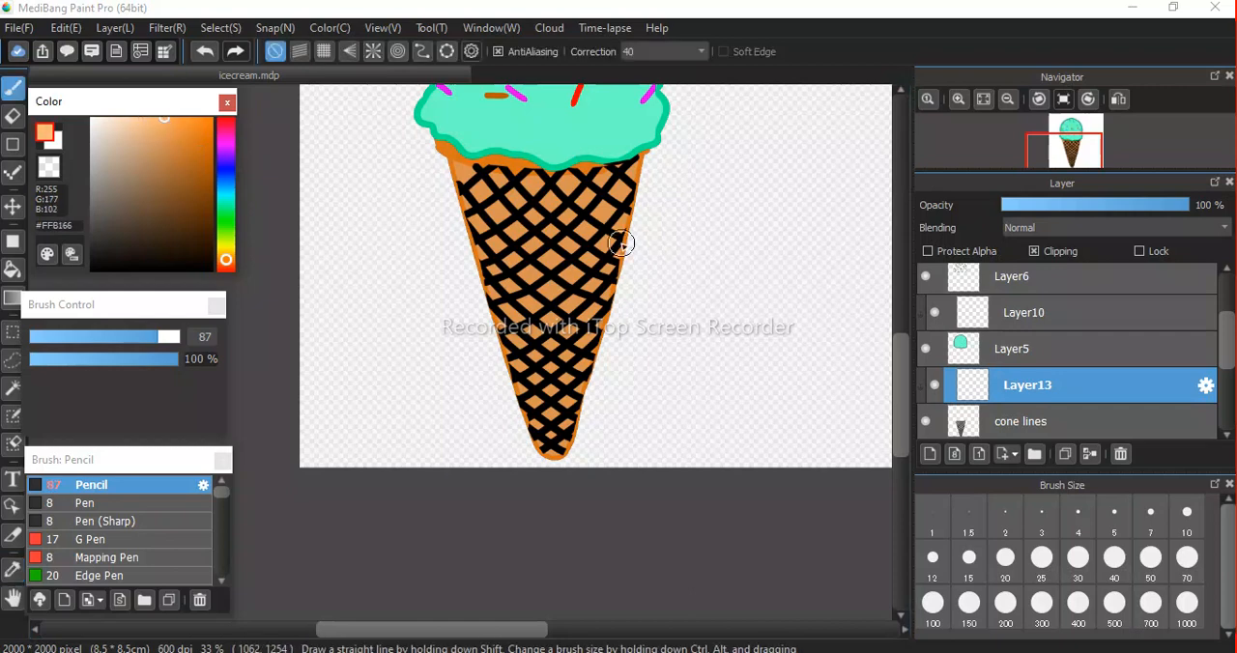
pyautogui.moveTo(616, 187); pyautogui.dragTo(515, 379)
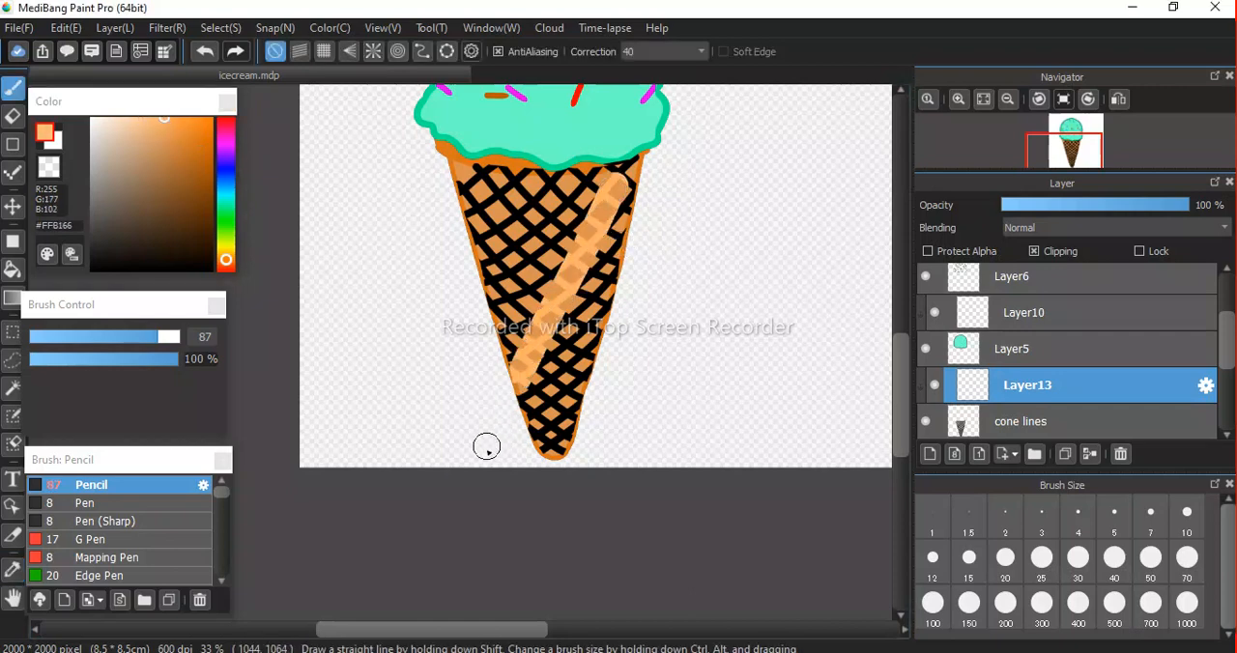
pyautogui.moveTo(166, 337); pyautogui.dragTo(184, 337)
pyautogui.moveTo(497, 430)
pyautogui.mouseDown()
pyautogui.moveTo(547, 462)
pyautogui.moveTo(557, 315)
pyautogui.moveTo(645, 132)
pyautogui.moveTo(548, 199)
pyautogui.moveTo(537, 345)
pyautogui.moveTo(460, 474)
pyautogui.moveTo(542, 174)
pyautogui.moveTo(457, 367)
pyautogui.moveTo(525, 157)
pyautogui.moveTo(462, 301)
pyautogui.moveTo(479, 190)
pyautogui.moveTo(457, 241)
pyautogui.moveTo(438, 298)
pyautogui.moveTo(647, 184)
pyautogui.moveTo(638, 172)
pyautogui.moveTo(646, 190)
pyautogui.moveTo(613, 342)
pyautogui.moveTo(552, 466)
pyautogui.moveTo(560, 266)
pyautogui.moveTo(506, 440)
pyautogui.mouseUp()
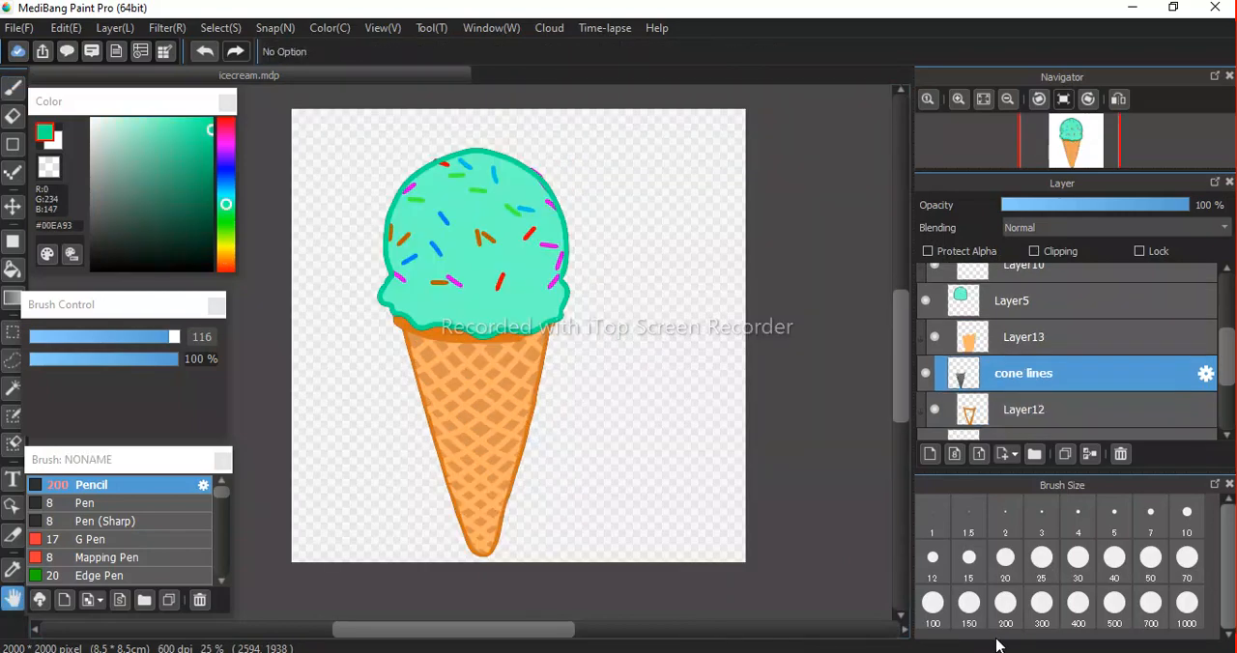
# Examine the coloured artwork closely, from the sprinkled scoop down to the cone's tip.
pyautogui.scroll(-3, 418, 355)
pyautogui.scroll(6, 418, 355)
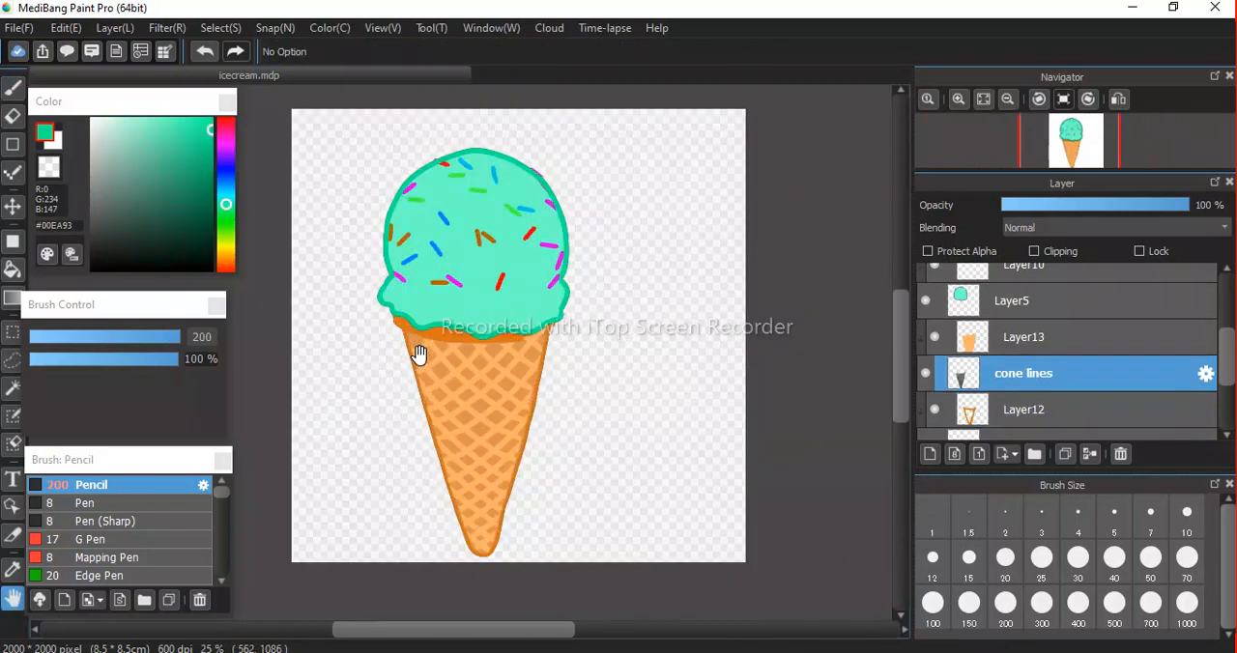
pyautogui.moveTo(599, 191); pyautogui.dragTo(555, 412)
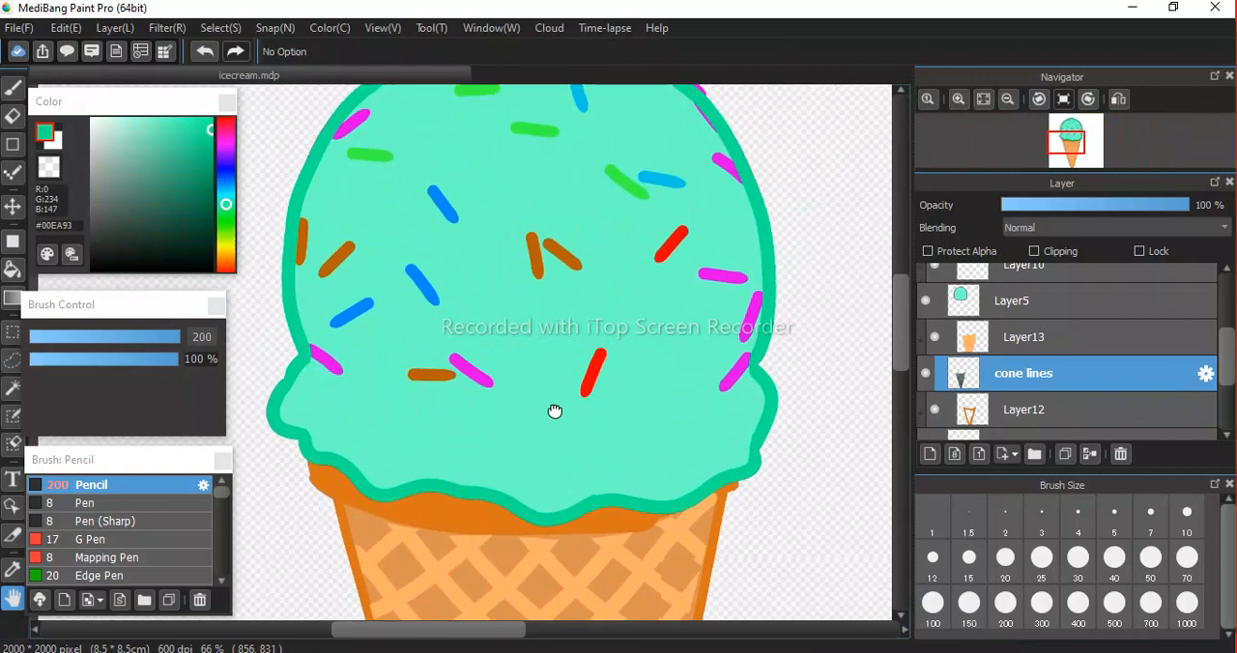
pyautogui.moveTo(571, 284); pyautogui.dragTo(535, 314)
pyautogui.moveTo(1224, 377); pyautogui.dragTo(1228, 358)
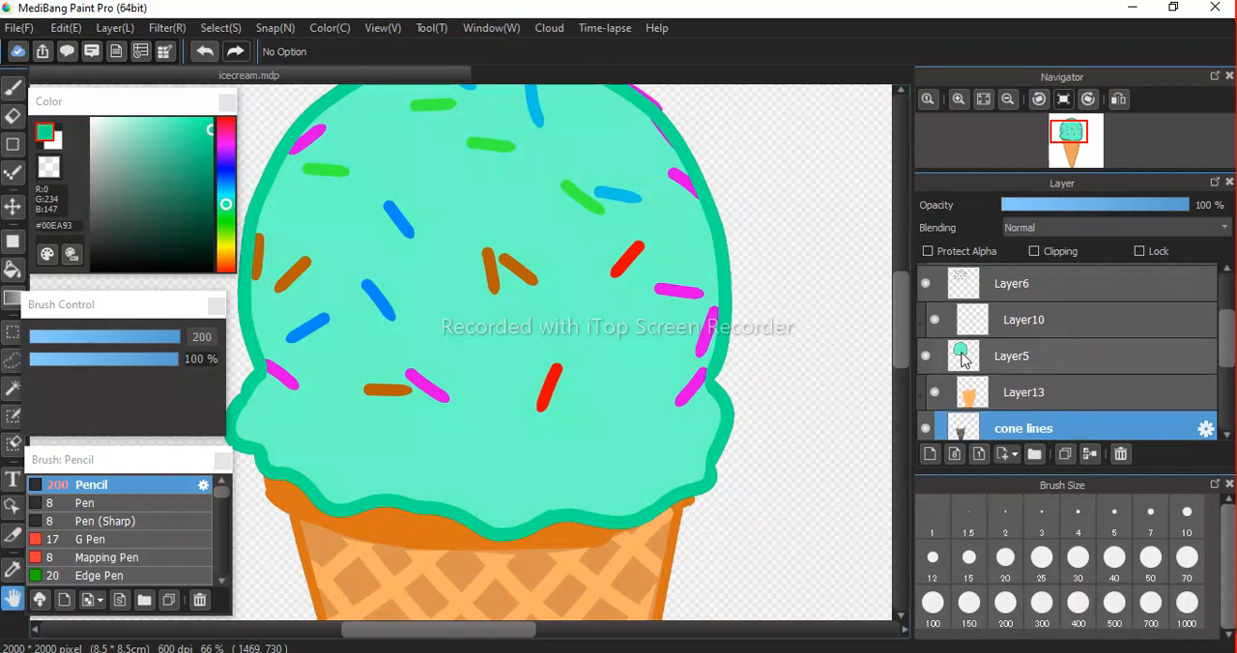
pyautogui.scroll(-1, 500, 303)
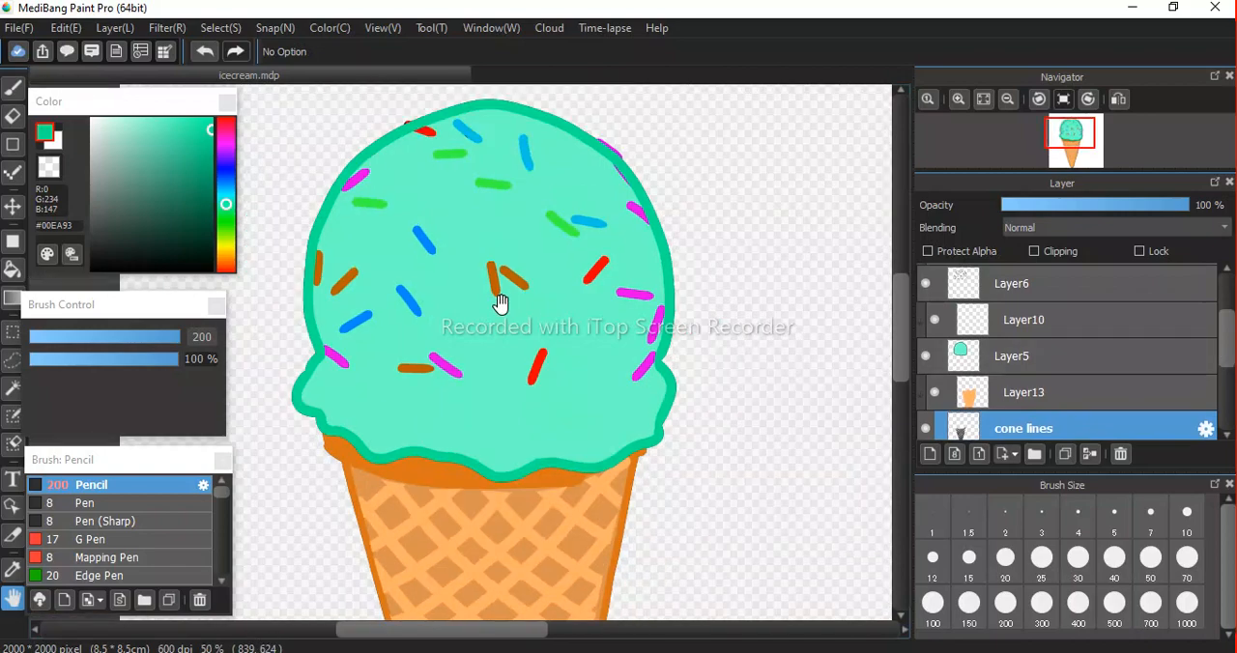
pyautogui.scroll(-5, 512, 290)
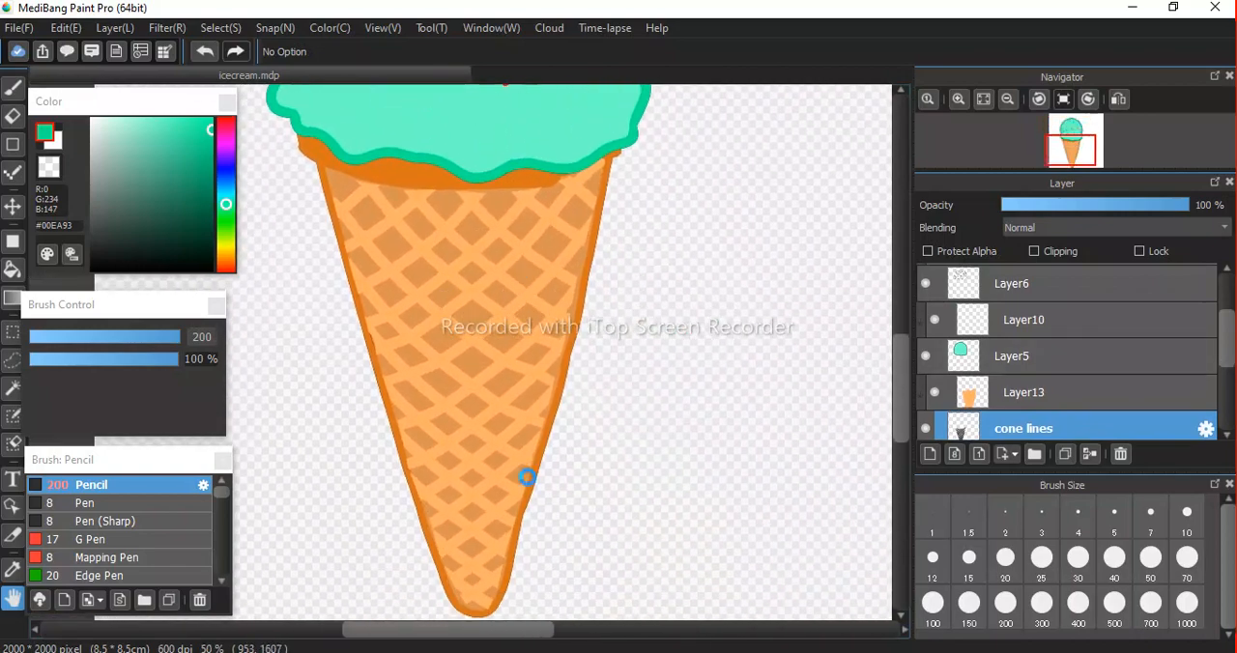
pyautogui.scroll(5, 525, 508)
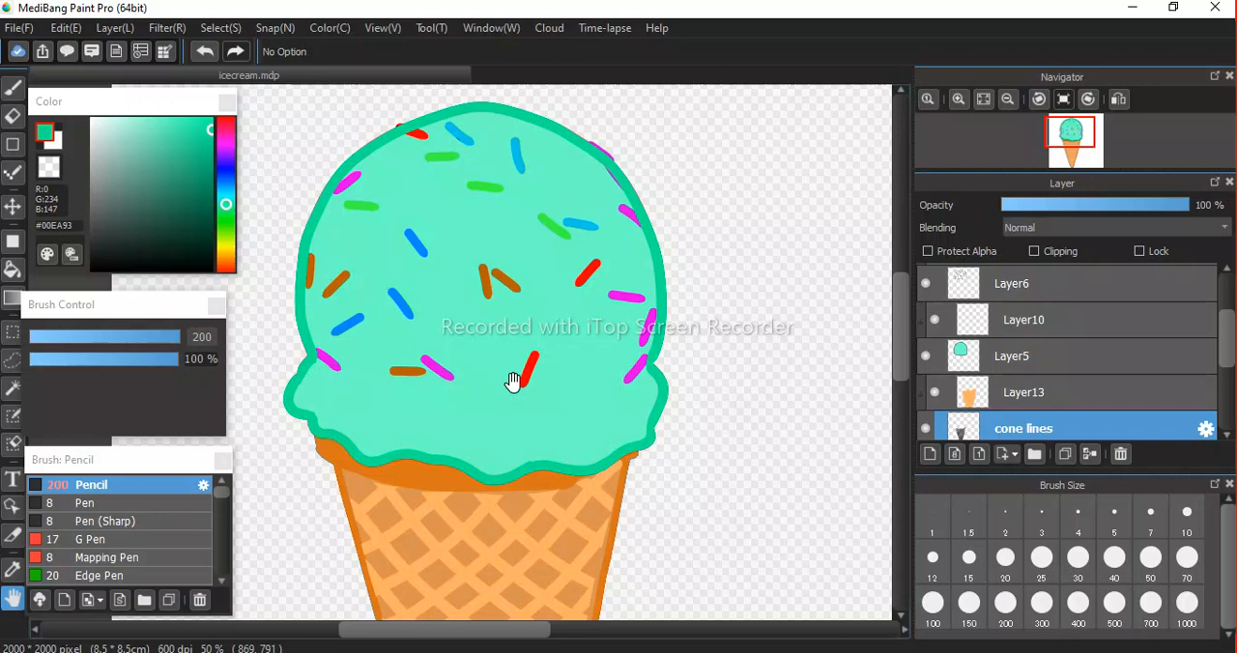
# Add a clipped layer above the mint scoop fill on Layer5 and choose the lighter mint #6BFFC8.
pyautogui.click(926, 358)
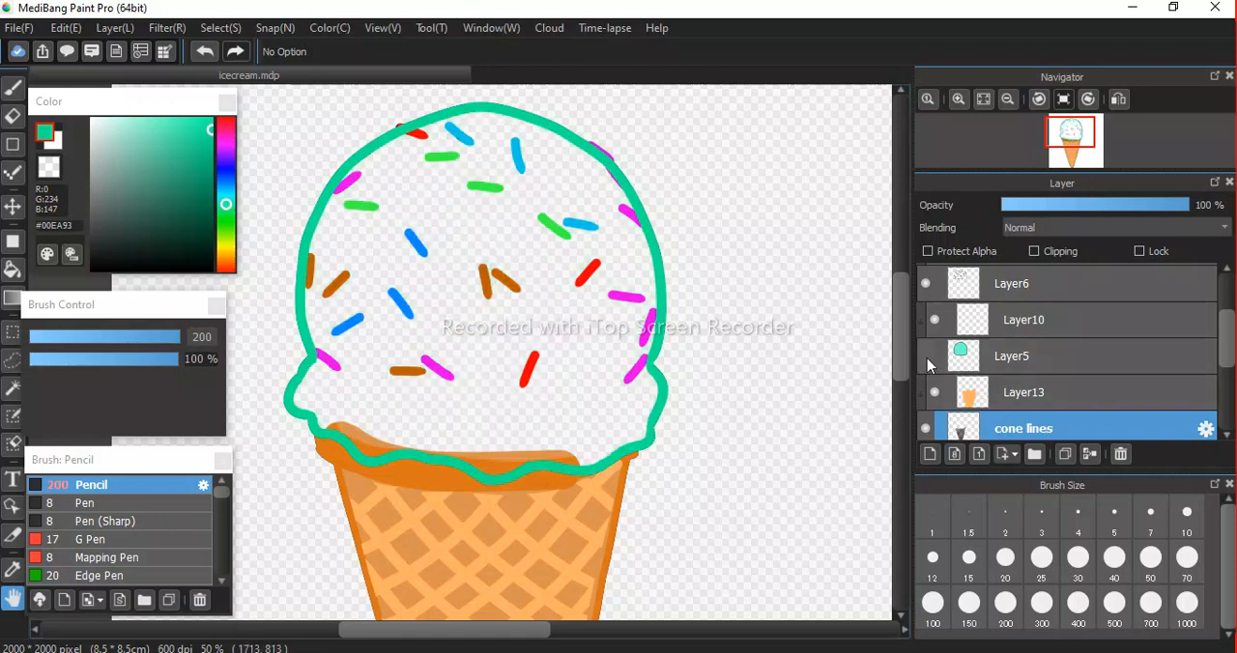
pyautogui.click(926, 357)
pyautogui.click(1044, 357)
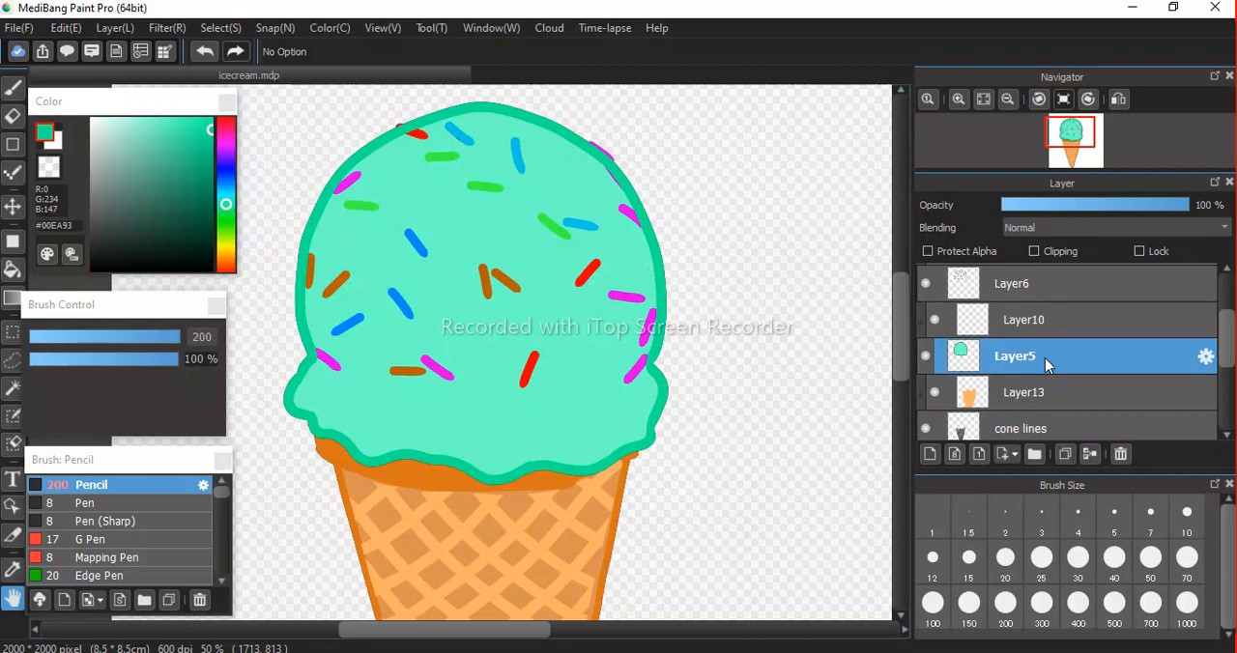
pyautogui.click(928, 360)
pyautogui.click(927, 359)
pyautogui.click(930, 455)
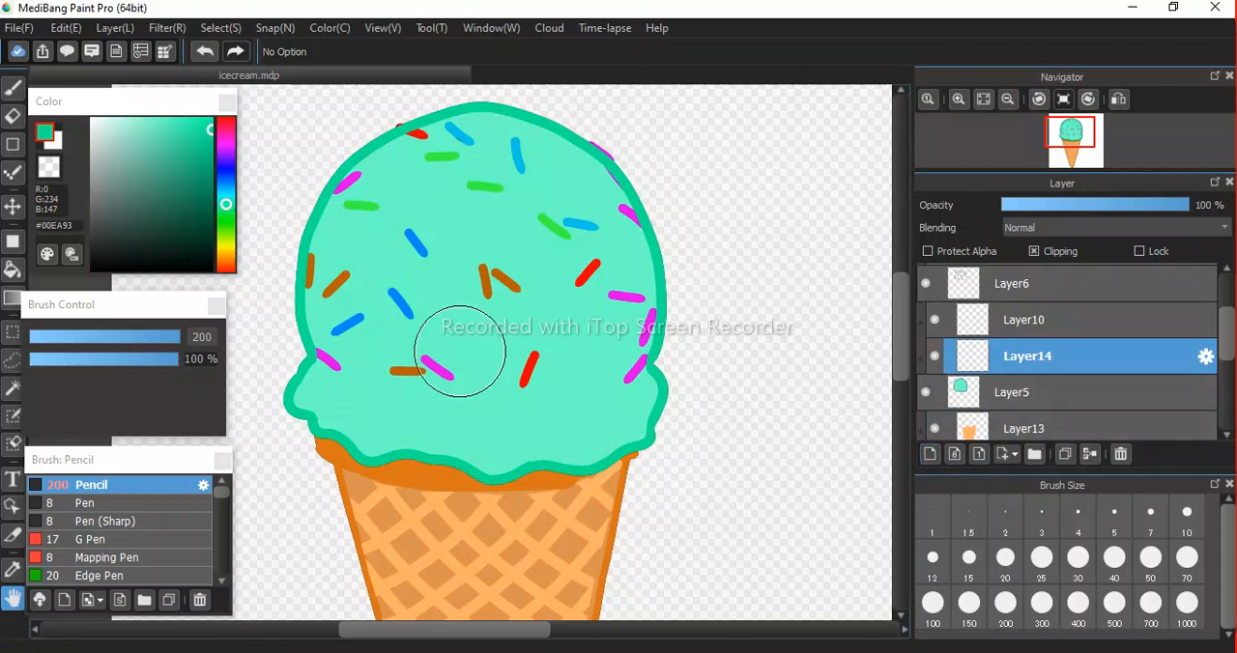
pyautogui.keyDown('alt'); pyautogui.click(574, 287); pyautogui.keyUp('alt')
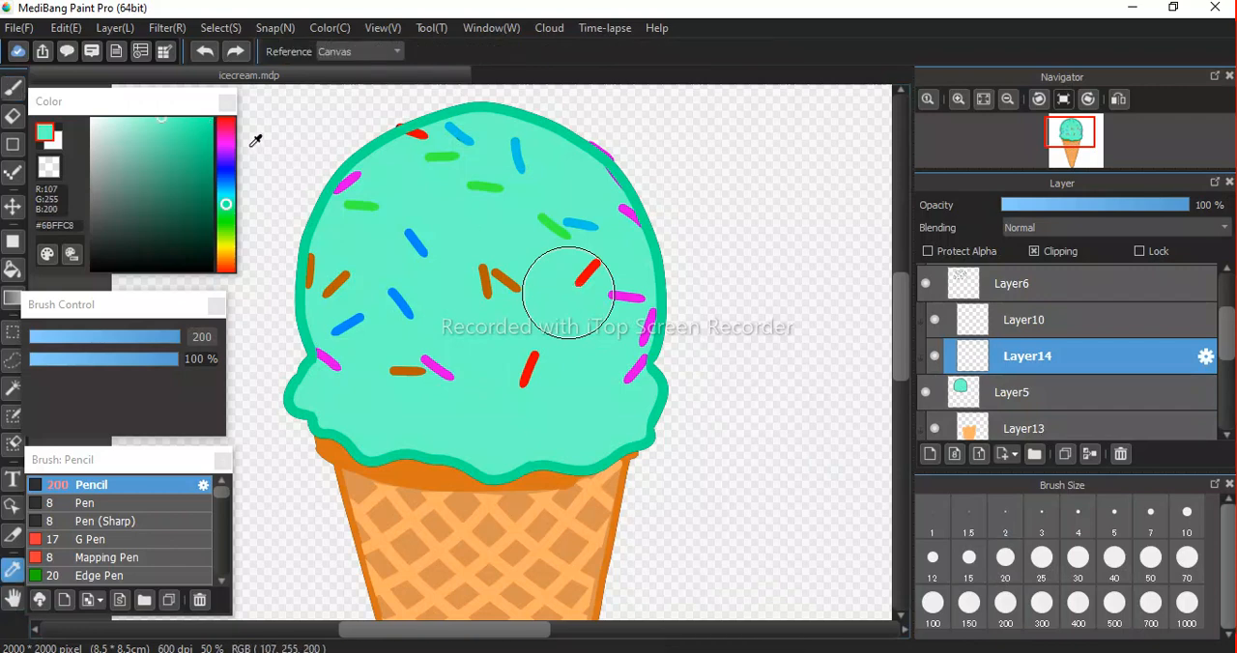
# Shade the scoop's right side on Layer14 with the darker mint #27FCAD, using the size 200 Pencil at 26% opacity.
pyautogui.moveTo(165, 121); pyautogui.dragTo(195, 121)
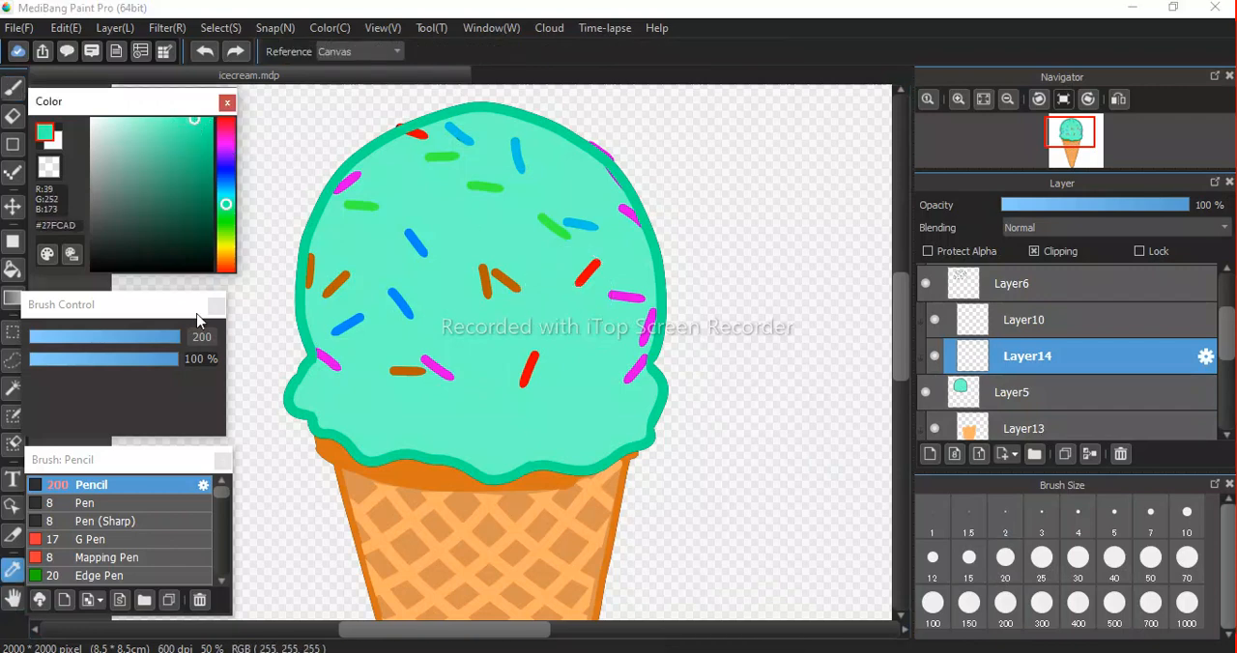
pyautogui.moveTo(140, 368); pyautogui.dragTo(104, 370)
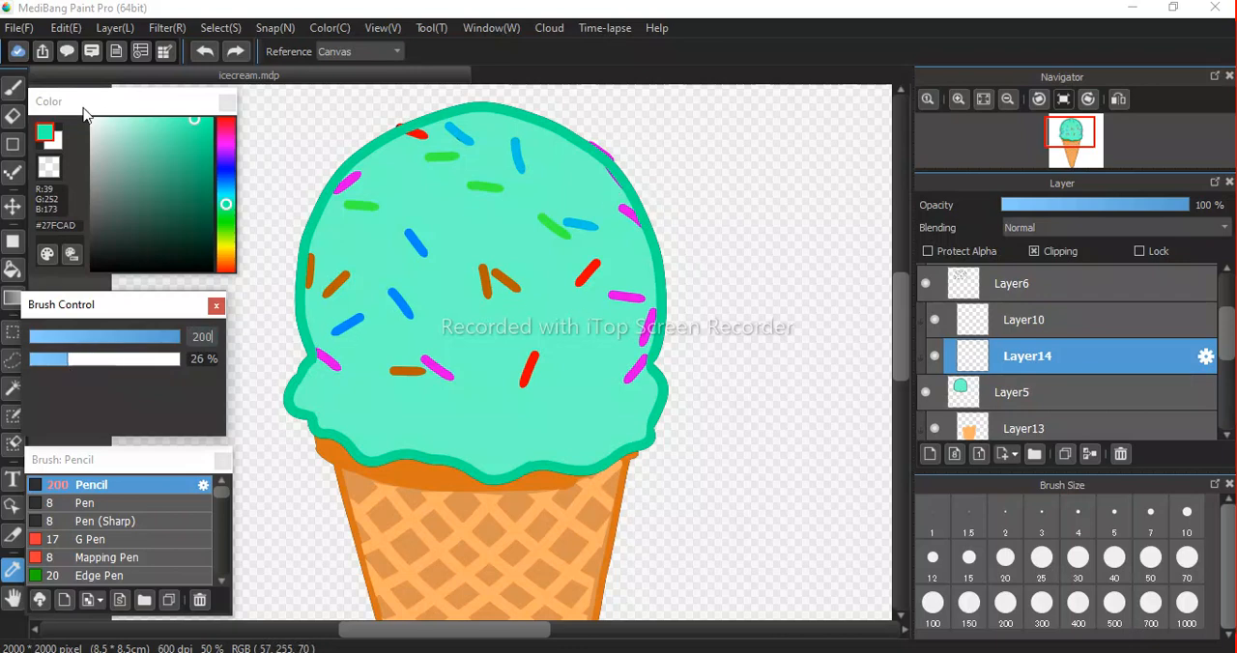
pyautogui.click(12, 87)
pyautogui.moveTo(519, 126)
pyautogui.mouseDown()
pyautogui.moveTo(597, 188)
pyautogui.moveTo(631, 253)
pyautogui.moveTo(652, 449)
pyautogui.mouseUp()
pyautogui.moveTo(501, 126)
pyautogui.mouseDown()
pyautogui.moveTo(567, 178)
pyautogui.moveTo(635, 268)
pyautogui.moveTo(667, 458)
pyautogui.mouseUp()
pyautogui.moveTo(511, 134)
pyautogui.mouseDown()
pyautogui.moveTo(622, 245)
pyautogui.moveTo(668, 418)
pyautogui.mouseUp()
pyautogui.moveTo(520, 136)
pyautogui.mouseDown()
pyautogui.moveTo(618, 260)
pyautogui.moveTo(634, 300)
pyautogui.moveTo(646, 453)
pyautogui.mouseUp()
pyautogui.moveTo(511, 124)
pyautogui.mouseDown()
pyautogui.moveTo(594, 181)
pyautogui.moveTo(624, 233)
pyautogui.mouseUp()
pyautogui.moveTo(475, 121)
pyautogui.mouseDown()
pyautogui.moveTo(590, 194)
pyautogui.moveTo(638, 326)
pyautogui.moveTo(648, 442)
pyautogui.mouseUp()
pyautogui.moveTo(530, 145)
pyautogui.mouseDown()
pyautogui.moveTo(610, 204)
pyautogui.moveTo(679, 314)
pyautogui.moveTo(668, 366)
pyautogui.mouseUp()
pyautogui.moveTo(571, 162)
pyautogui.mouseDown()
pyautogui.moveTo(610, 206)
pyautogui.moveTo(663, 426)
pyautogui.mouseUp()
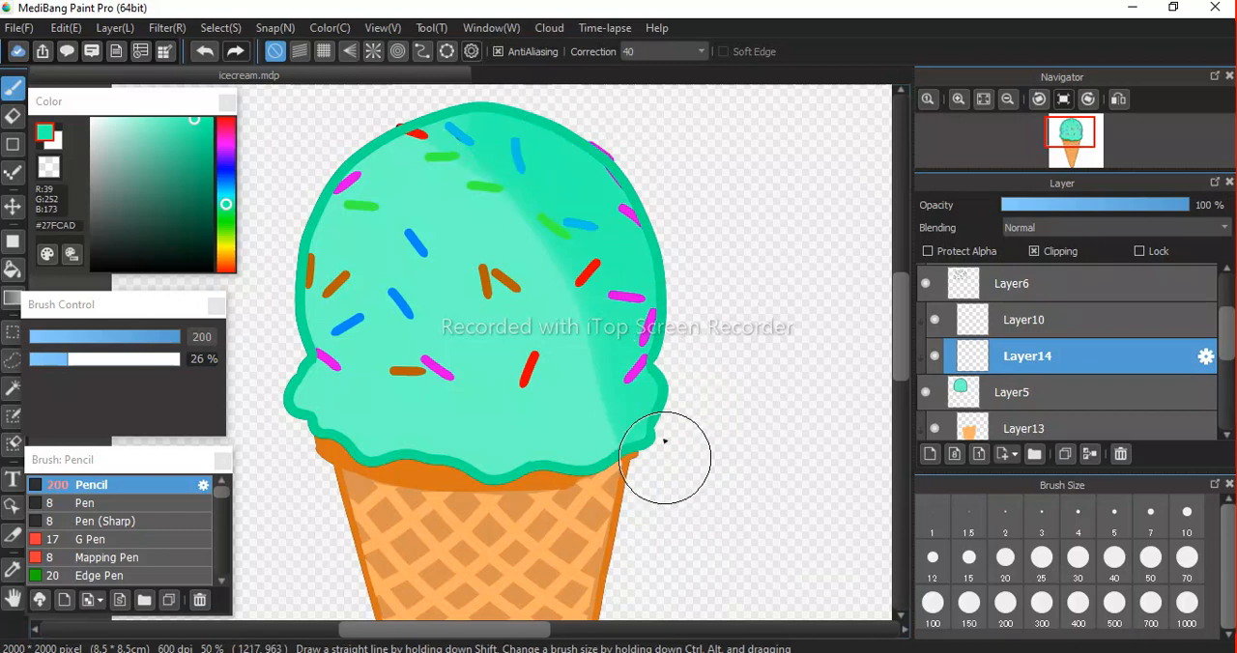
pyautogui.moveTo(491, 106)
pyautogui.mouseDown()
pyautogui.moveTo(617, 253)
pyautogui.moveTo(654, 381)
pyautogui.moveTo(627, 499)
pyautogui.mouseUp()
pyautogui.moveTo(638, 388); pyautogui.dragTo(638, 499)
pyautogui.moveTo(645, 350); pyautogui.dragTo(629, 485)
pyautogui.moveTo(610, 295); pyautogui.dragTo(648, 445)
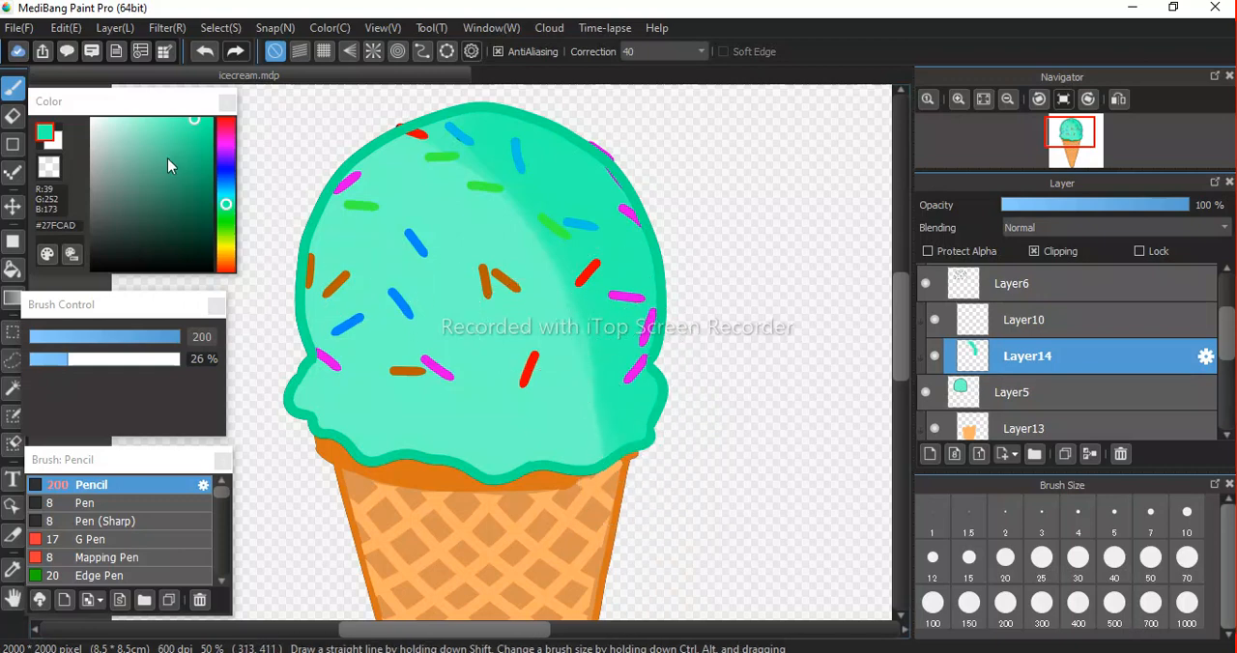
# Change the drawing colour to white #FFFFFF.
pyautogui.click(113, 120)
pyautogui.moveTo(309, 180); pyautogui.dragTo(372, 189)
pyautogui.moveTo(307, 339); pyautogui.dragTo(310, 475)
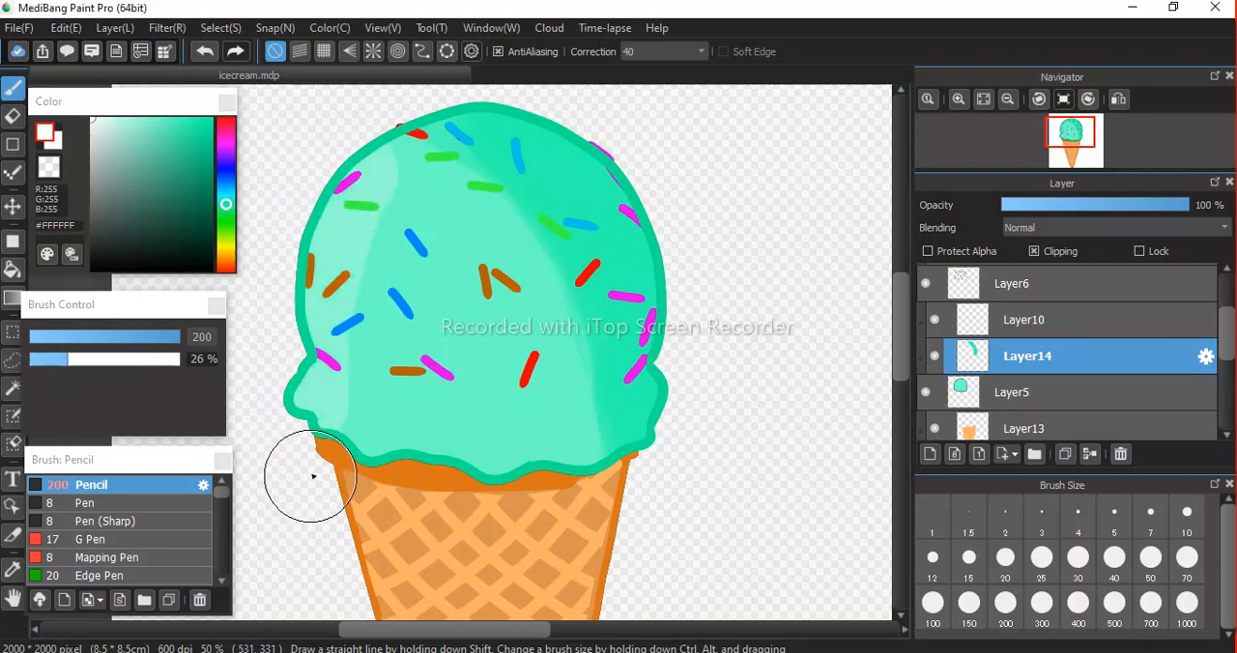
pyautogui.moveTo(415, 120)
pyautogui.mouseDown()
pyautogui.moveTo(336, 242)
pyautogui.moveTo(297, 441)
pyautogui.mouseUp()
pyautogui.hotkey('ctrl', 'z')
pyautogui.hotkey('ctrl', 'z')
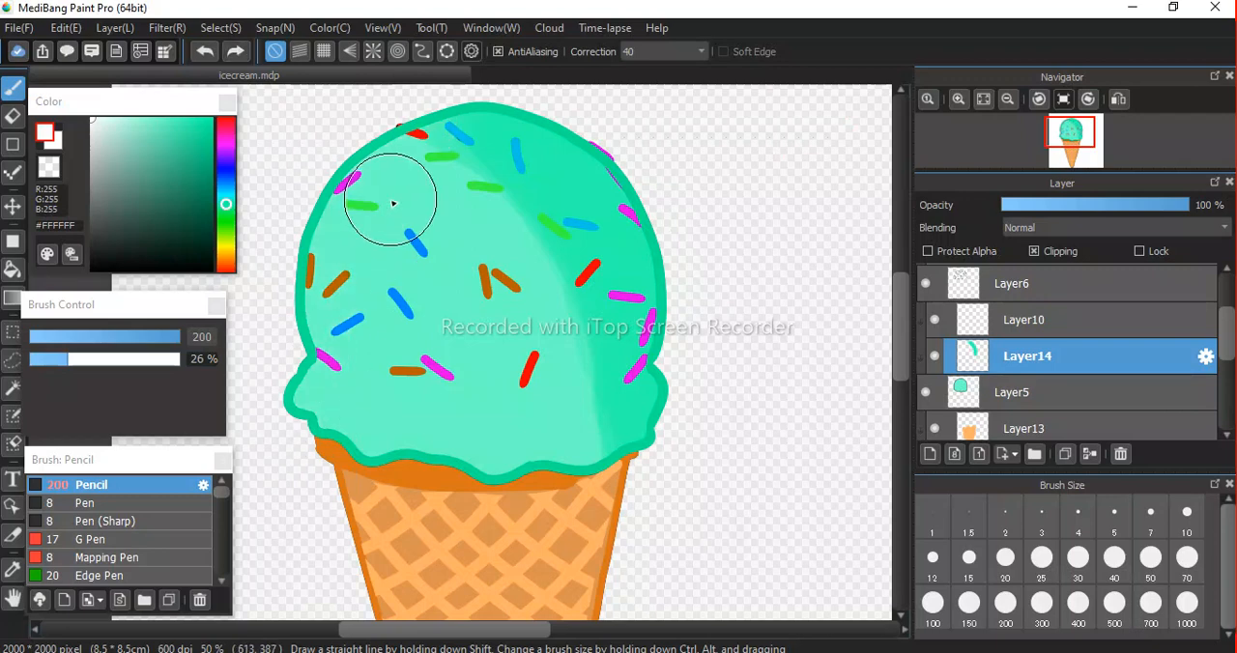
# Brush overlapping translucent white highlight strokes down the scoop's left side, from the crown to the drip edge.
pyautogui.moveTo(411, 118)
pyautogui.mouseDown()
pyautogui.moveTo(334, 248)
pyautogui.moveTo(305, 328)
pyautogui.moveTo(299, 456)
pyautogui.mouseUp()
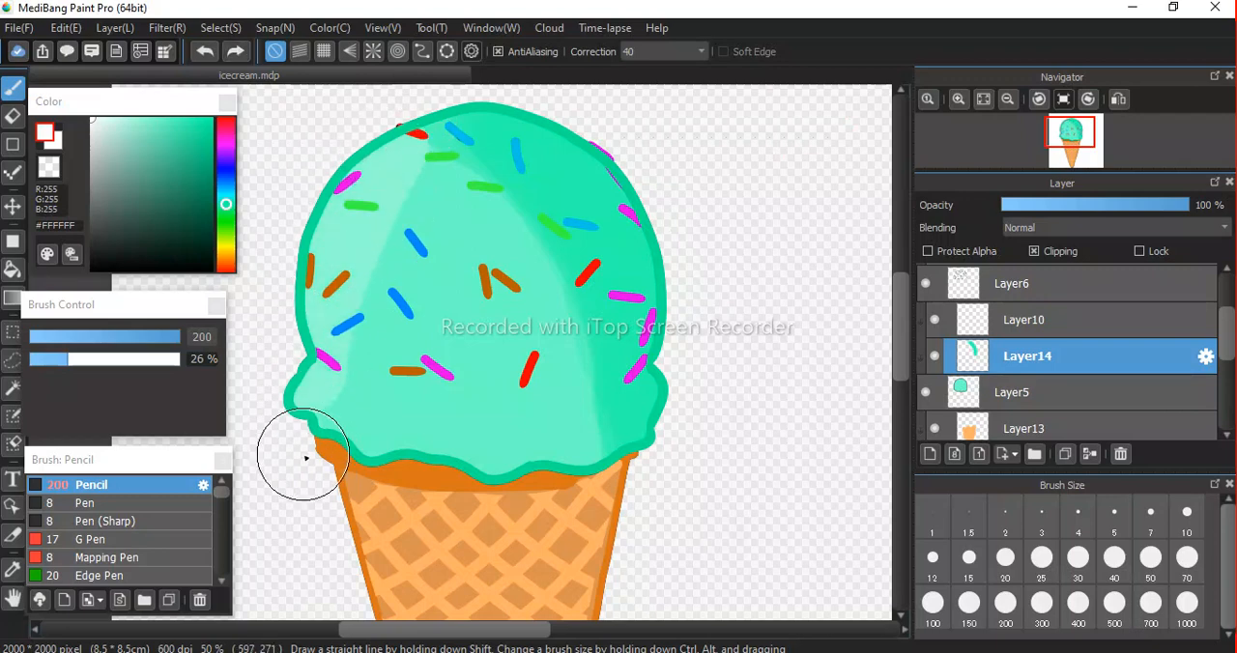
pyautogui.moveTo(354, 138)
pyautogui.mouseDown()
pyautogui.moveTo(306, 243)
pyautogui.moveTo(313, 455)
pyautogui.mouseUp()
pyautogui.moveTo(370, 152)
pyautogui.mouseDown()
pyautogui.moveTo(322, 331)
pyautogui.moveTo(349, 514)
pyautogui.mouseUp()
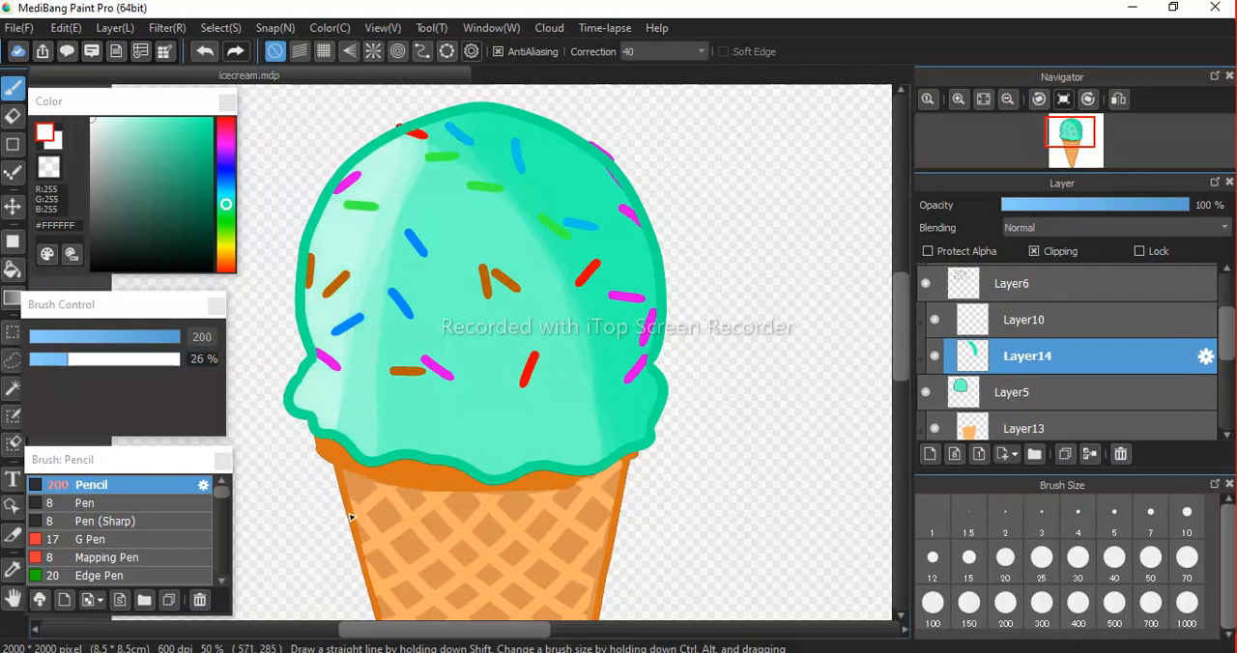
pyautogui.moveTo(401, 126)
pyautogui.mouseDown()
pyautogui.moveTo(354, 270)
pyautogui.moveTo(338, 502)
pyautogui.mouseUp()
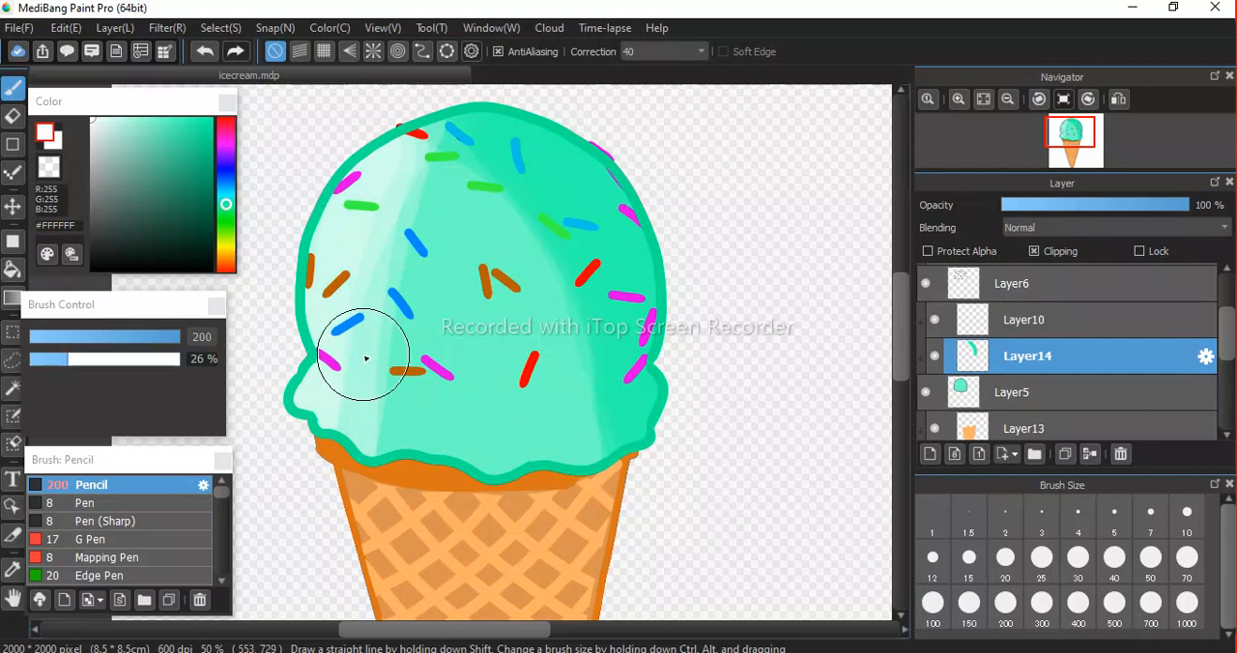
# Soften the scoop's left highlight with a Pencil stroke in the pale mint #94F6D1.
pyautogui.scroll(-1, 362, 358)
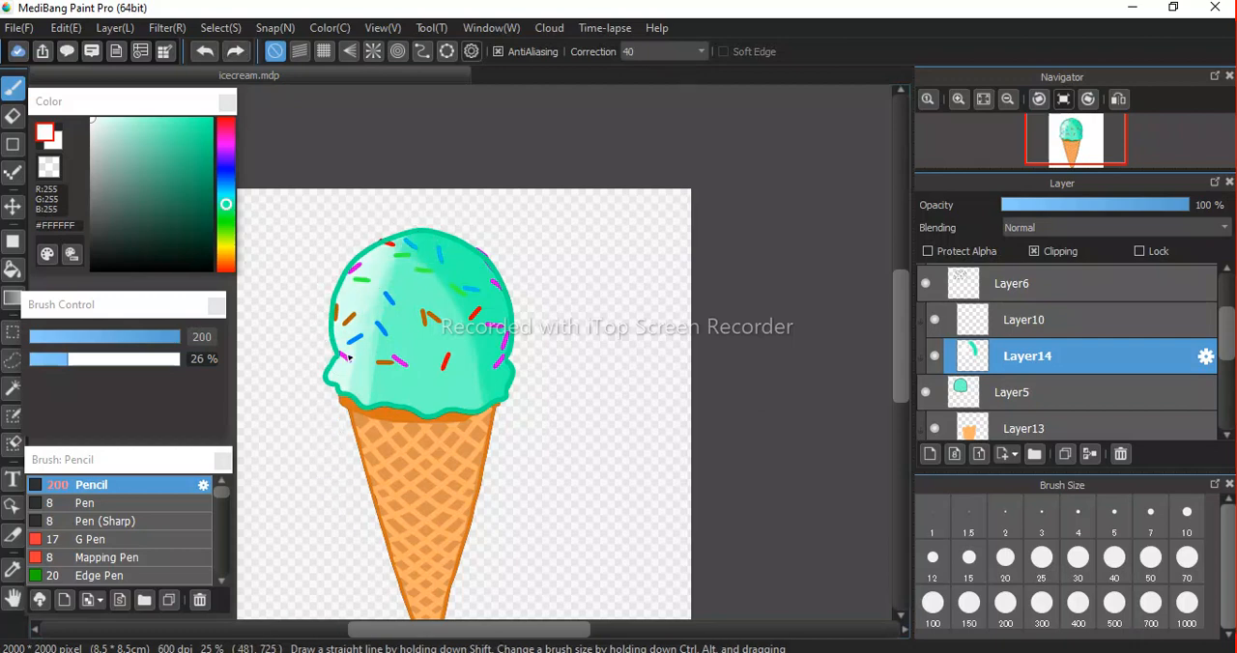
pyautogui.click(138, 122)
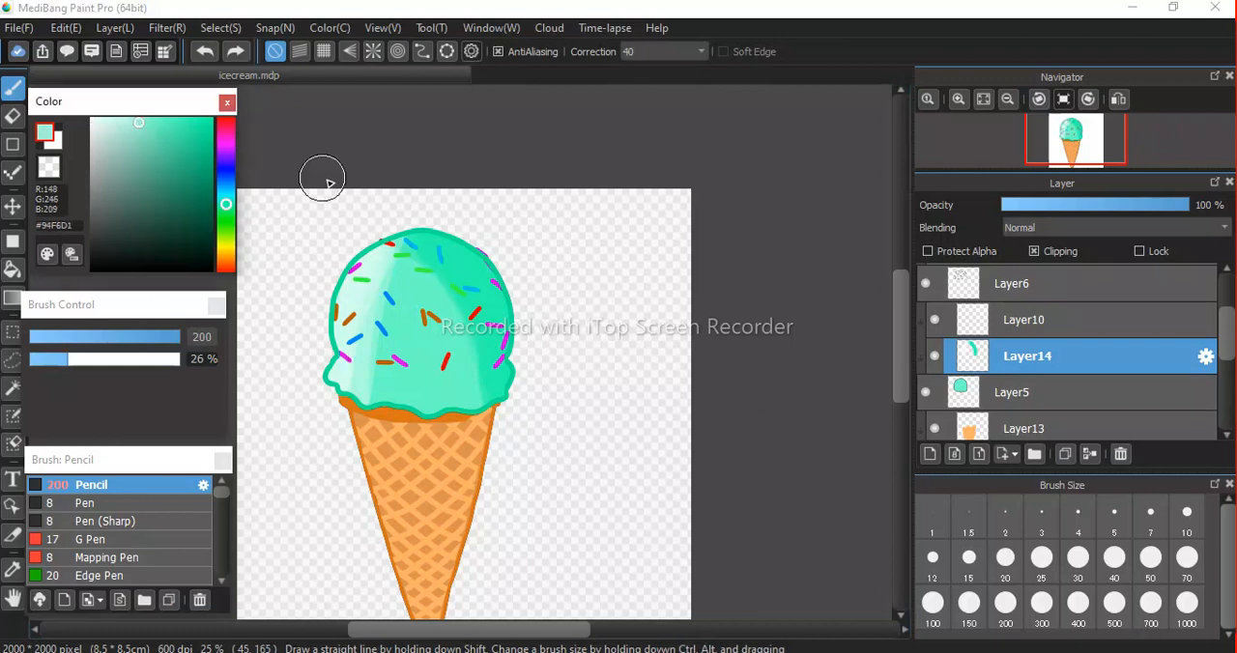
pyautogui.moveTo(361, 288)
pyautogui.mouseDown()
pyautogui.moveTo(333, 358)
pyautogui.moveTo(317, 459)
pyautogui.moveTo(351, 353)
pyautogui.moveTo(334, 433)
pyautogui.mouseUp()
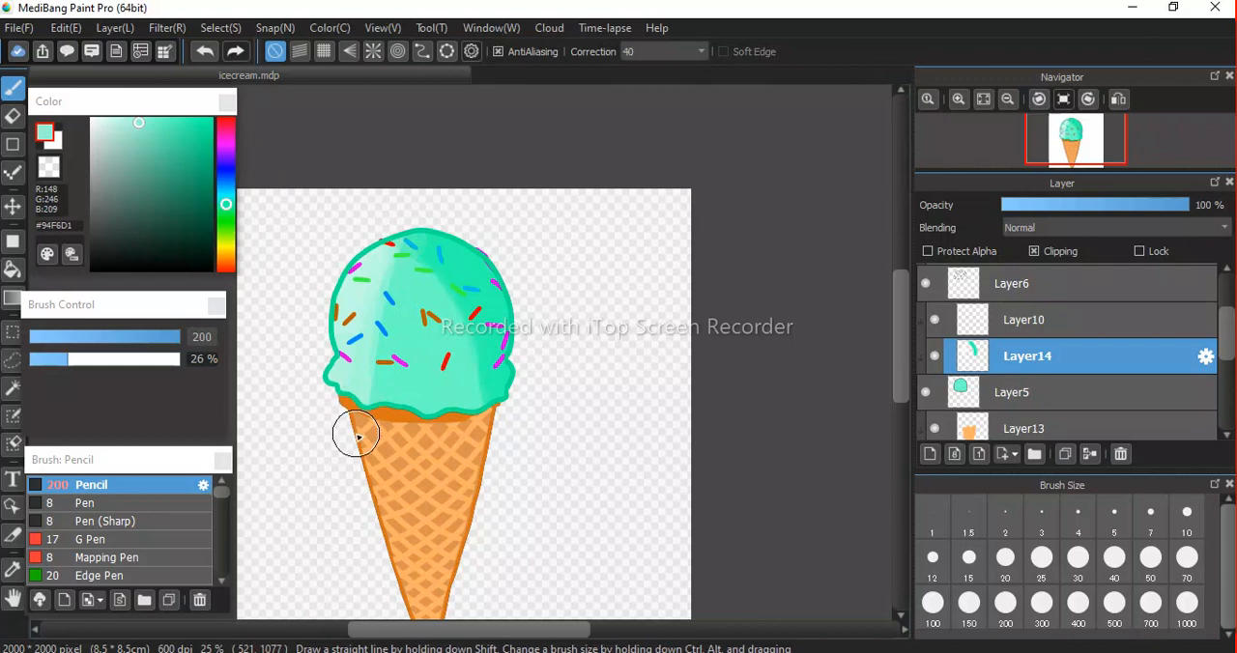
pyautogui.scroll(-1, 440, 384)
pyautogui.scroll(-1, 440, 384)
pyautogui.scroll(2, 440, 384)
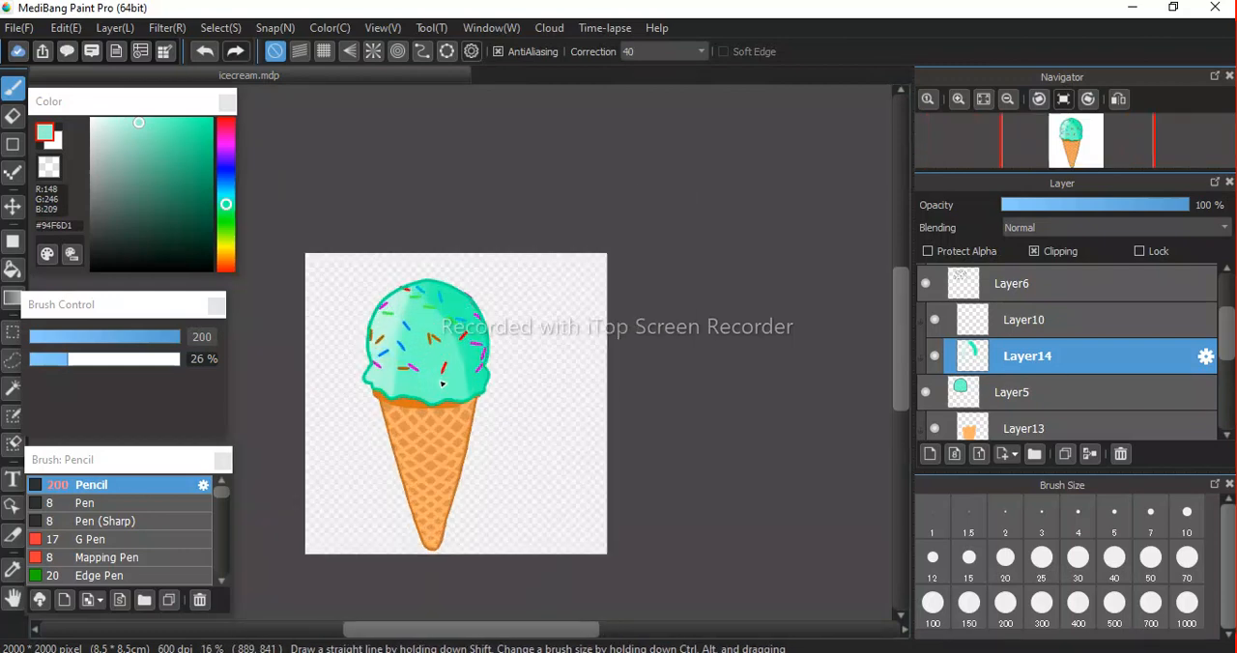
# Add a new layer above the orange cone back part fill and turn on Clipping for it.
pyautogui.press('space')
pyautogui.moveTo(479, 490); pyautogui.dragTo(495, 384)
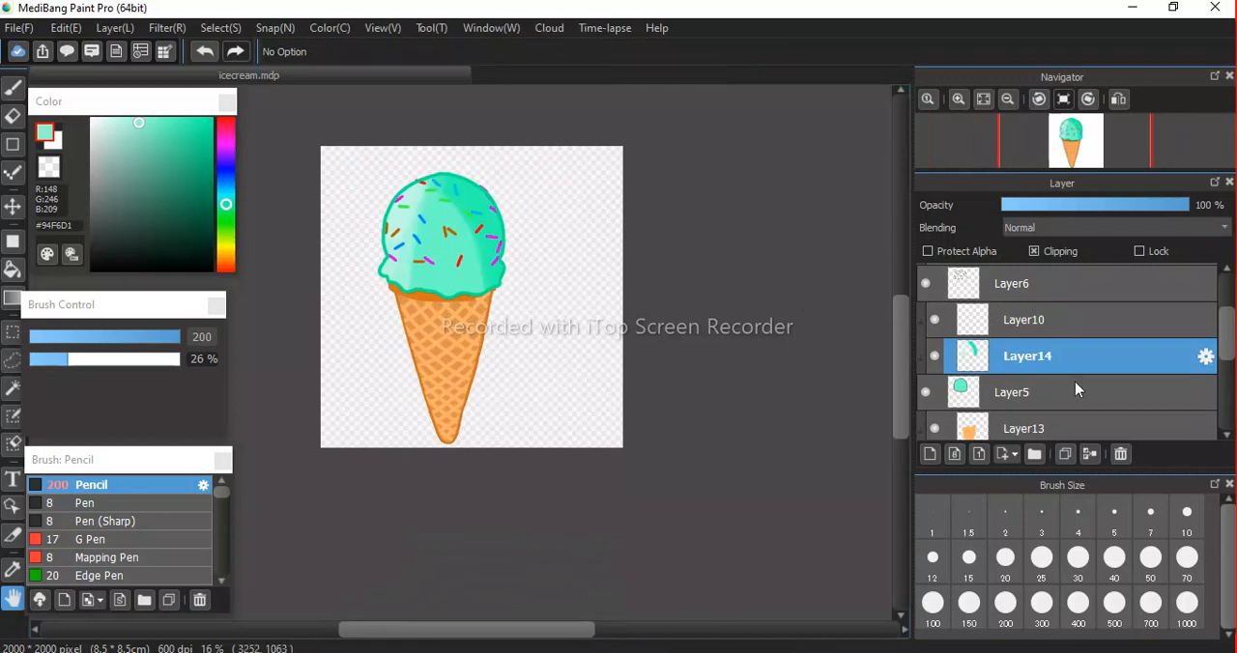
pyautogui.scroll(-2, 1229, 335)
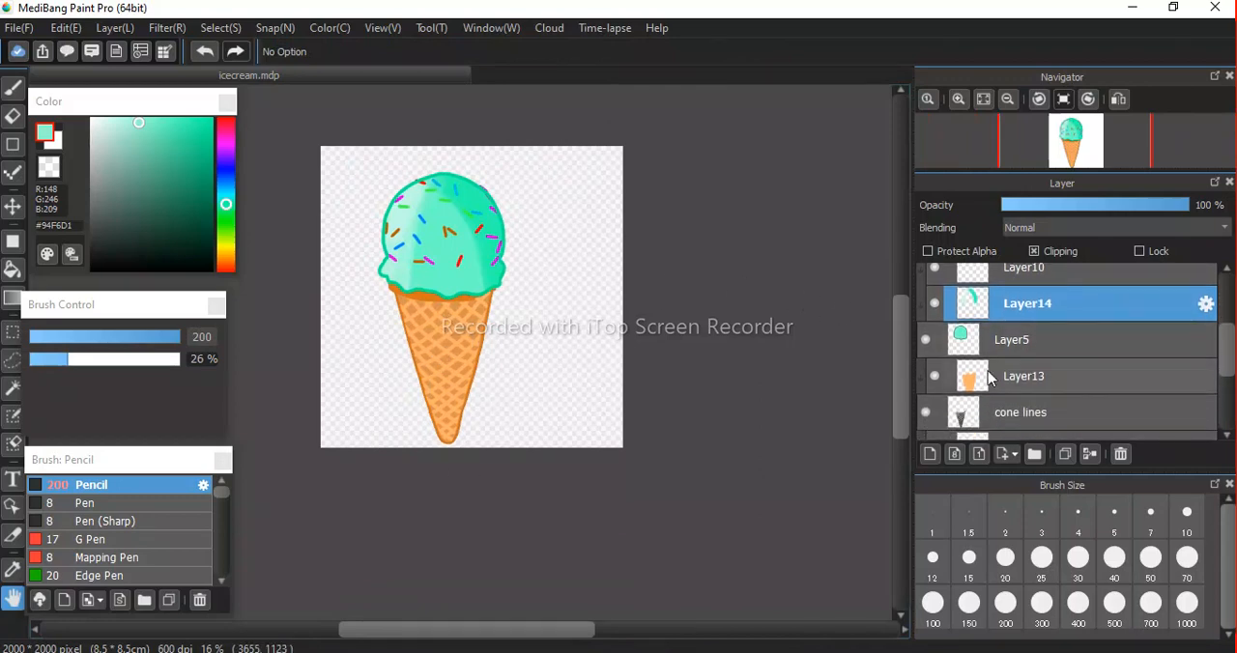
pyautogui.click(935, 376)
pyautogui.click(935, 376)
pyautogui.scroll(-4, 1232, 350)
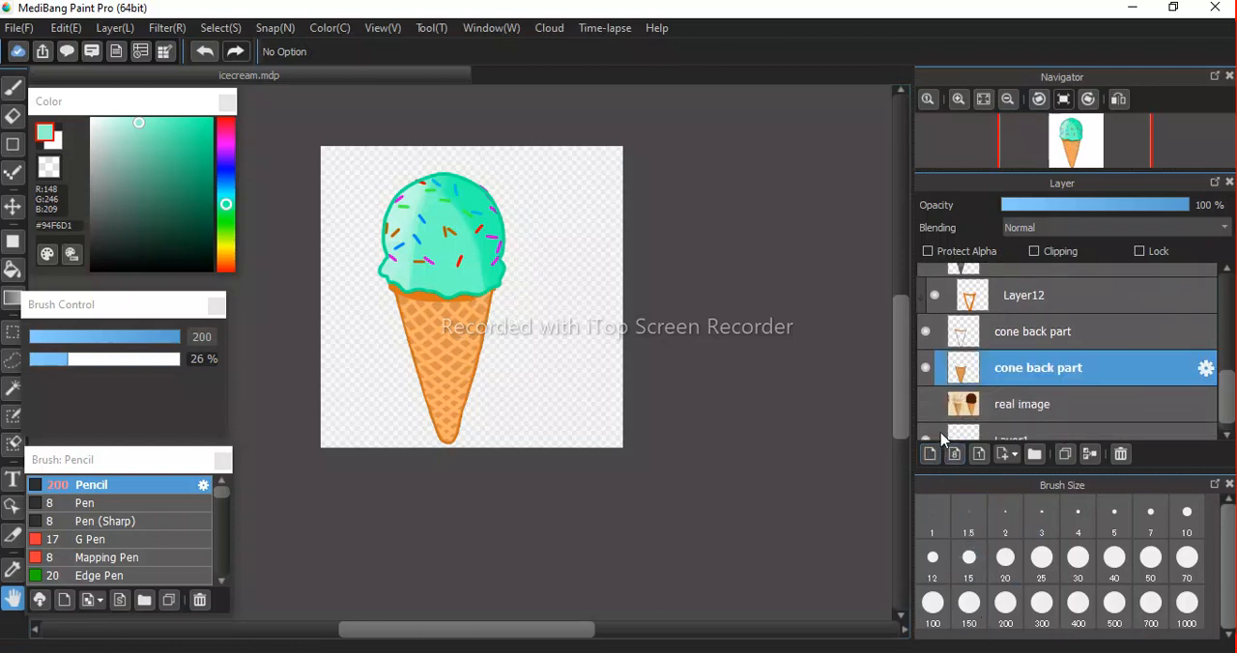
pyautogui.click(931, 455)
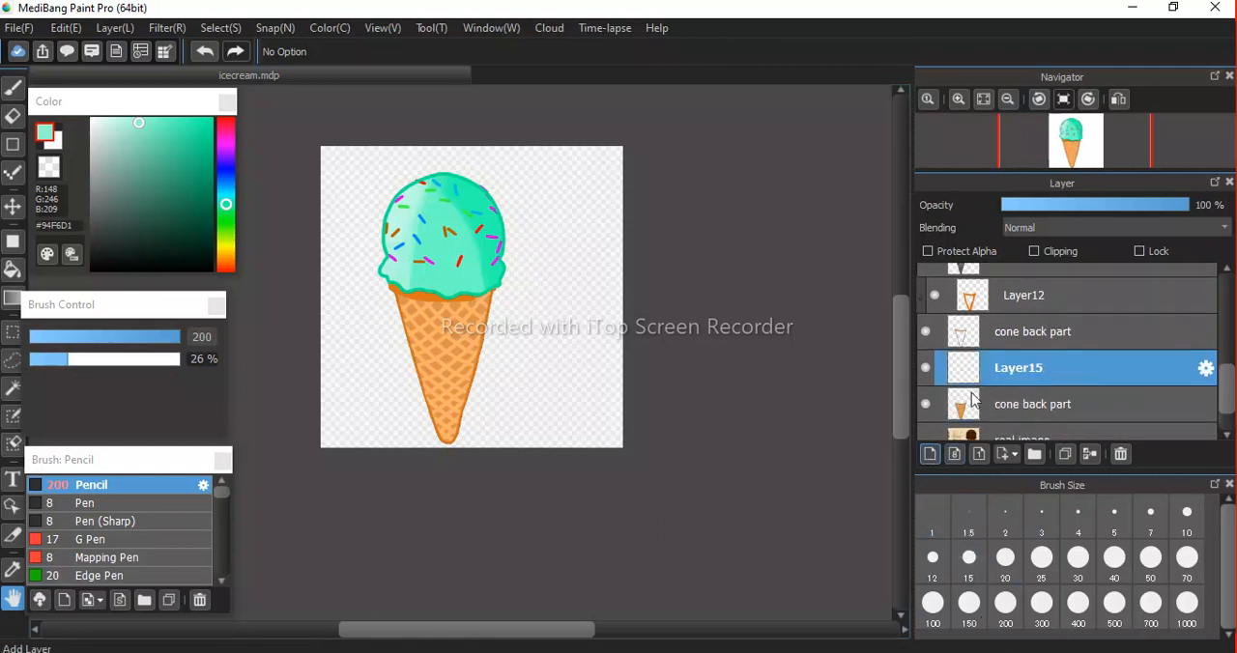
pyautogui.click(1036, 254)
# Sample the cone's orange, adjust it to #DD7F27, and shade the cone's right side on Layer15 with the Pencil at 56% opacity.
pyautogui.scroll(-3, 499, 299)
pyautogui.scroll(8, 499, 300)
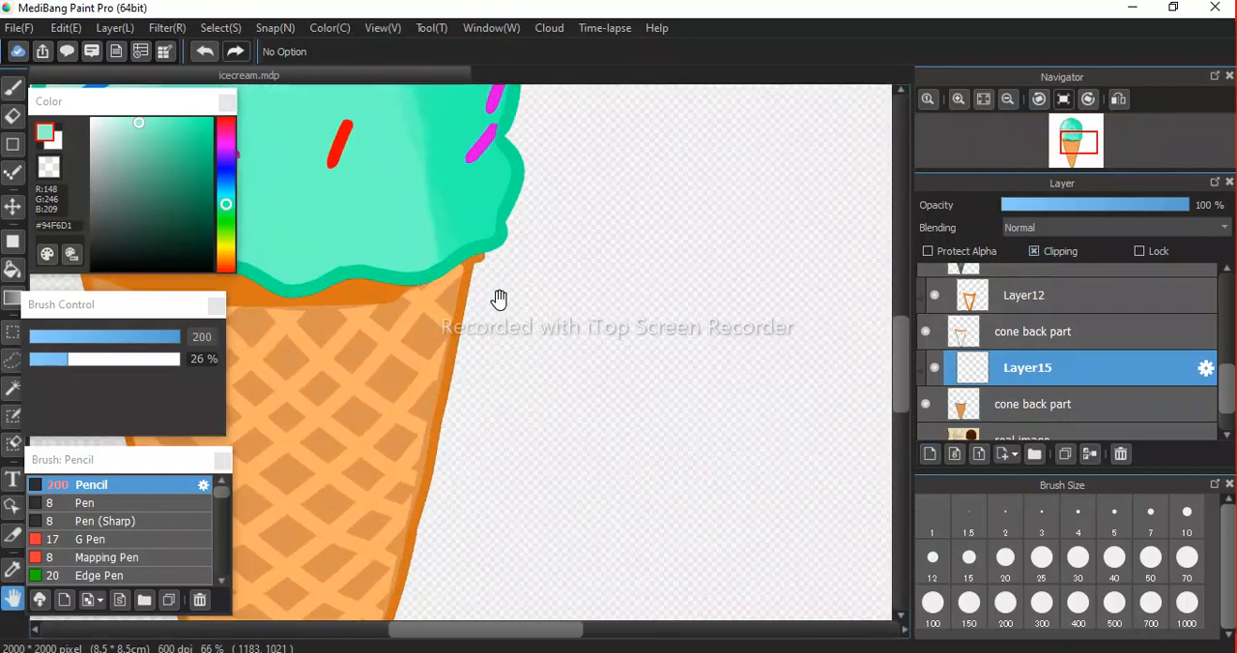
pyautogui.press('i')
pyautogui.click(430, 332)
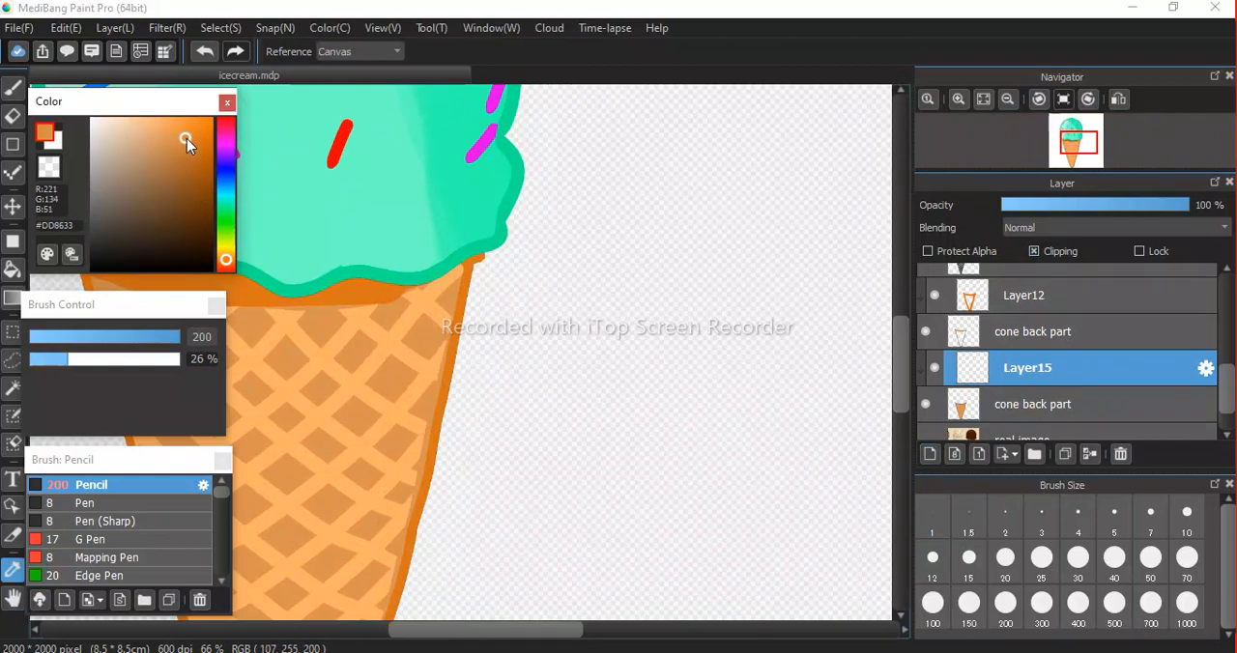
pyautogui.press('b')
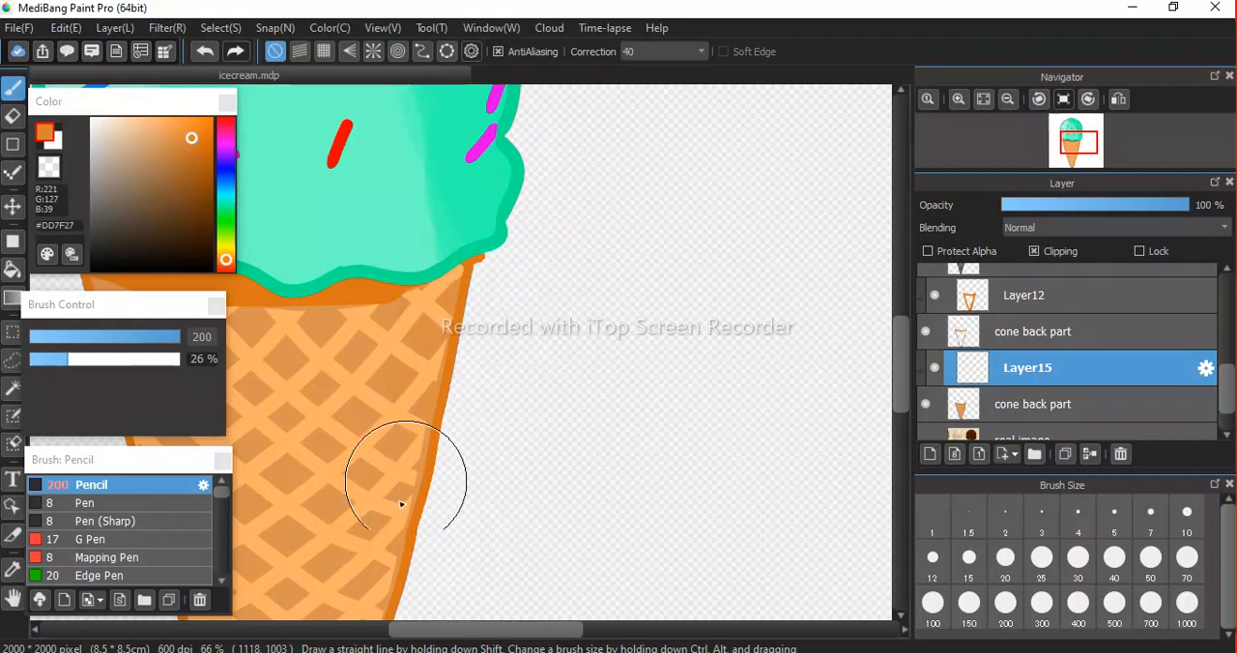
pyautogui.scroll(-2, 400, 448)
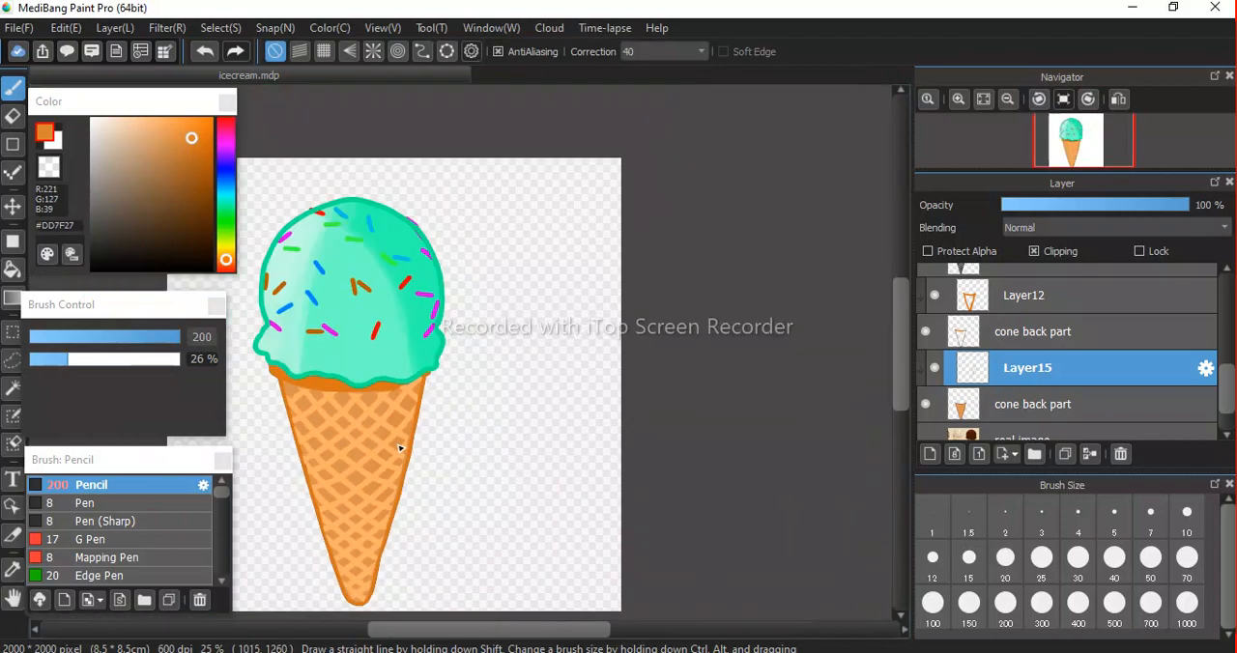
pyautogui.press('space')
pyautogui.moveTo(434, 464); pyautogui.dragTo(436, 376)
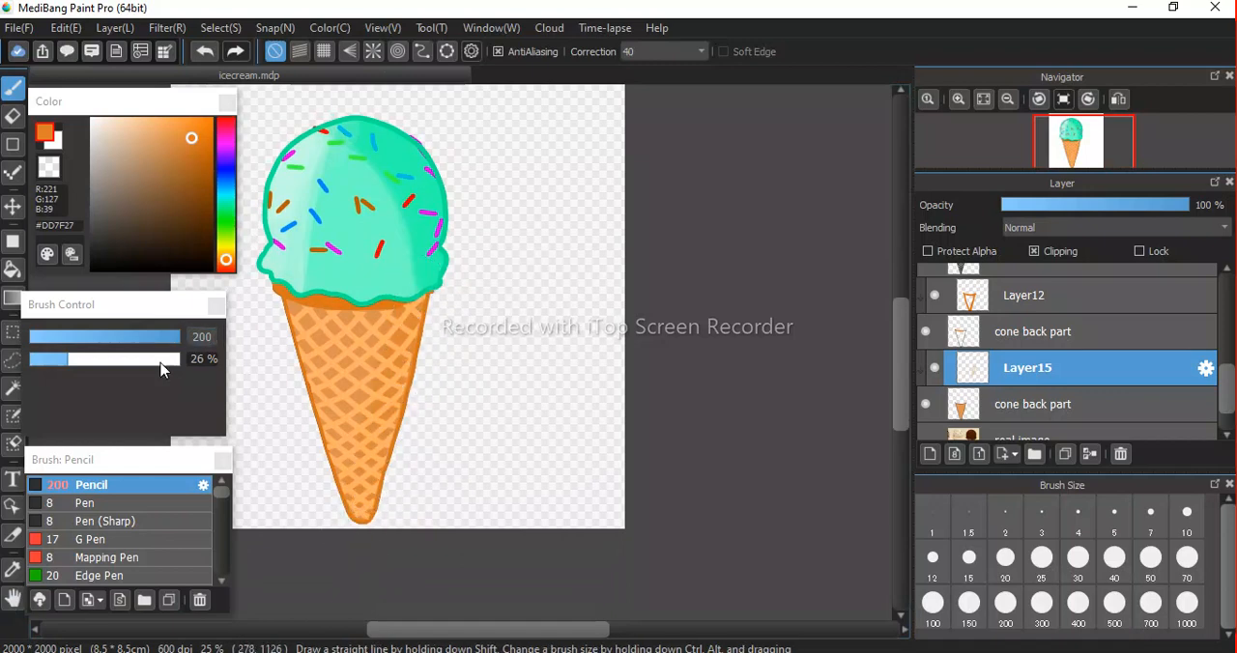
pyautogui.click(113, 360)
pyautogui.moveTo(423, 308); pyautogui.dragTo(380, 466)
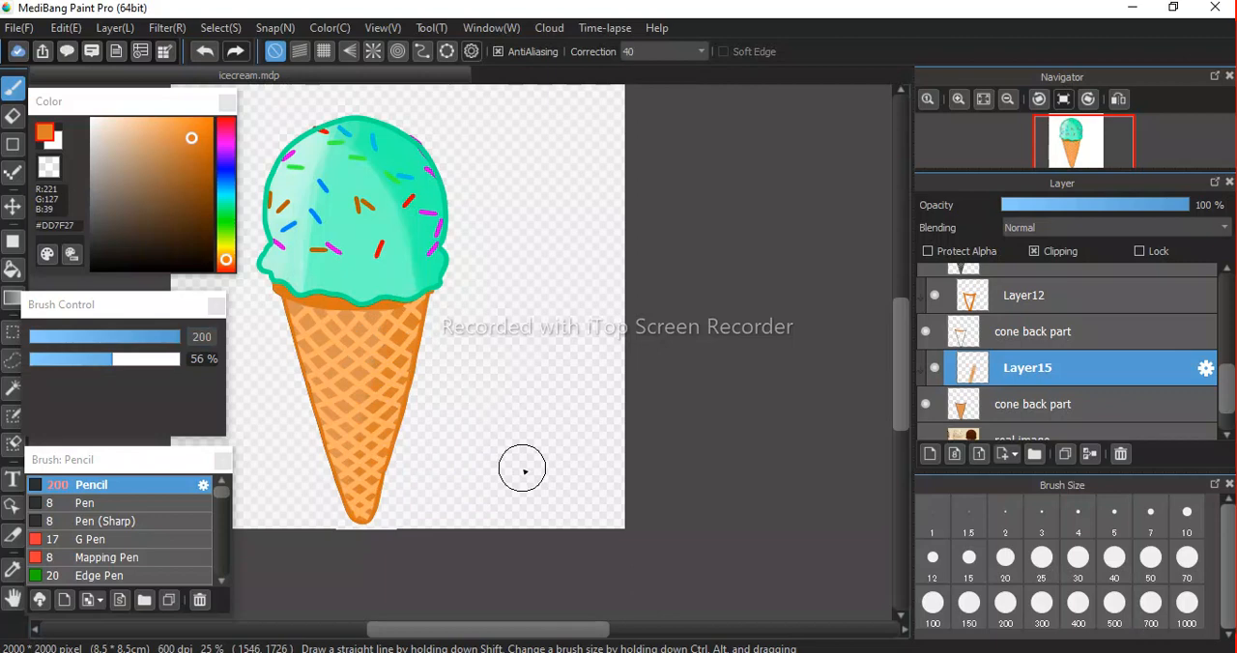
pyautogui.press('alt')
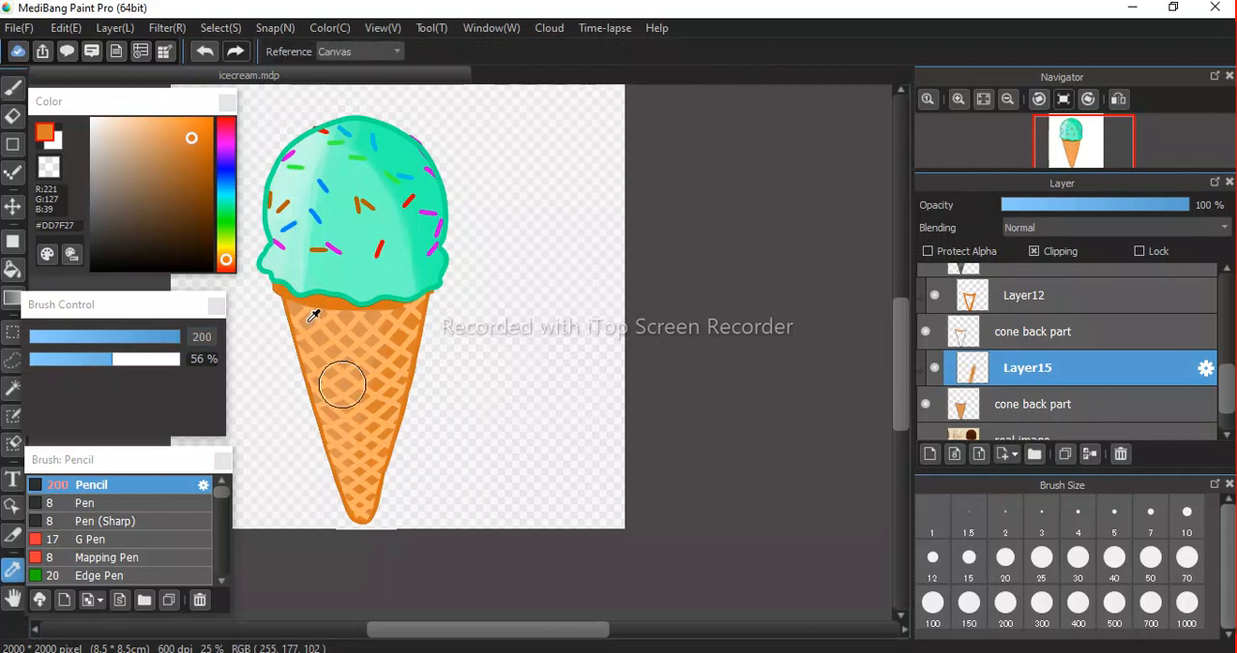
pyautogui.press('b')
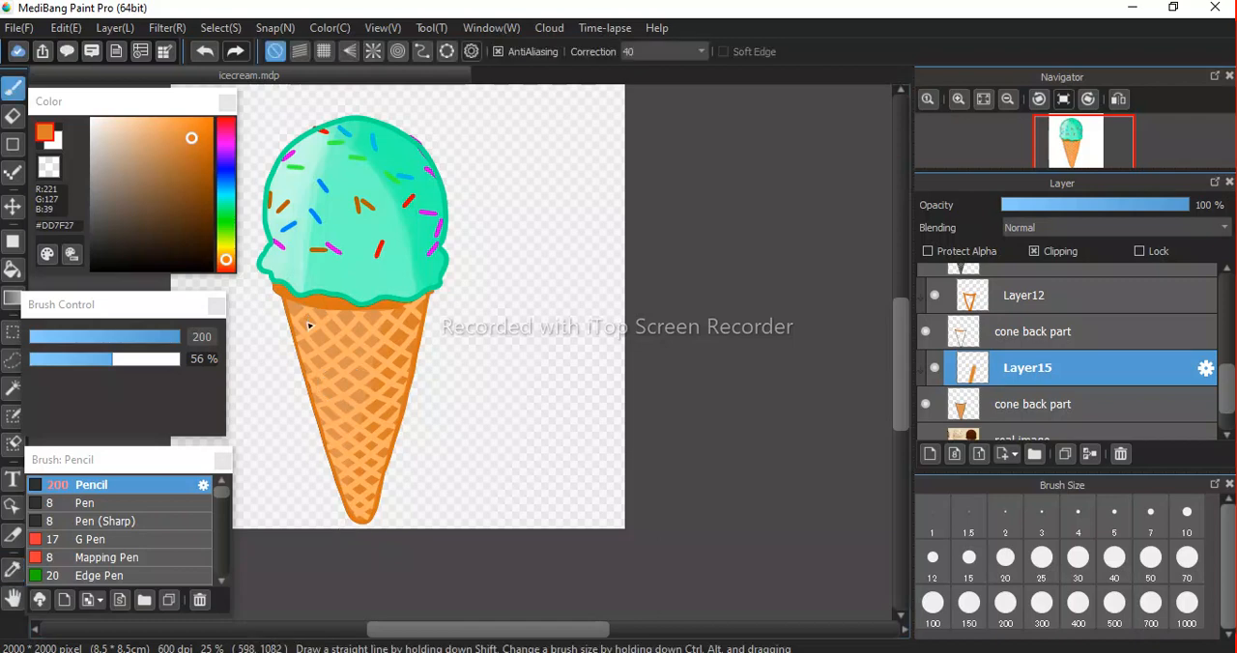
pyautogui.press('alt')
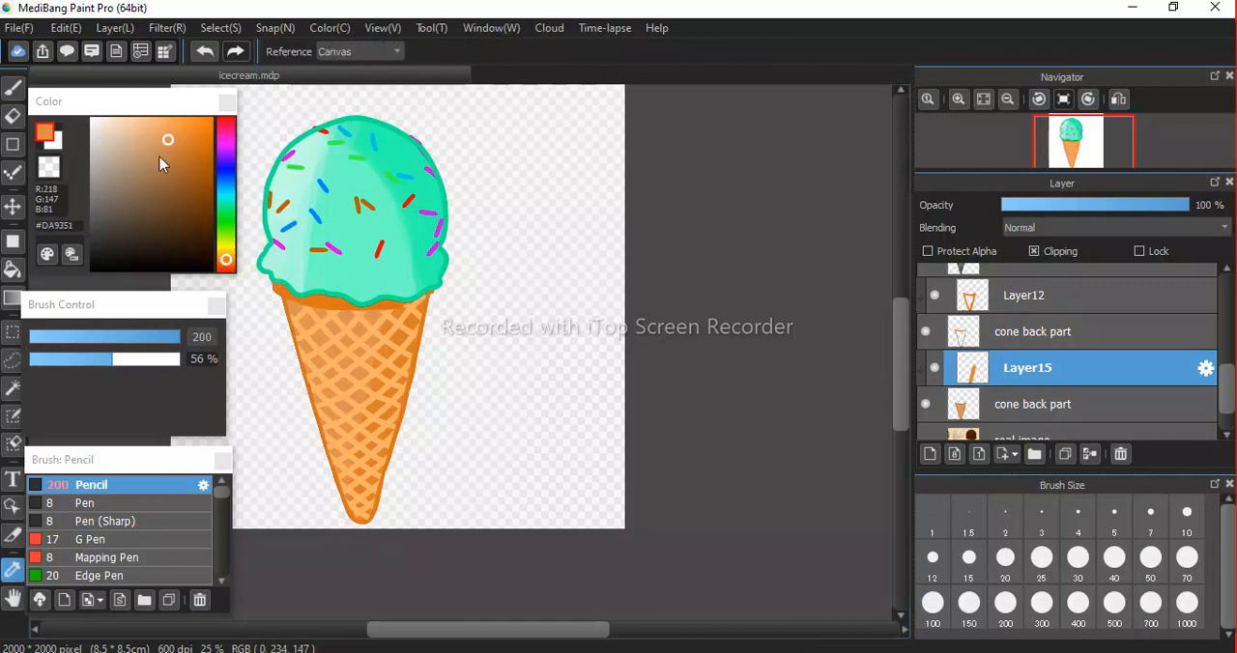
pyautogui.moveTo(165, 142); pyautogui.dragTo(132, 143)
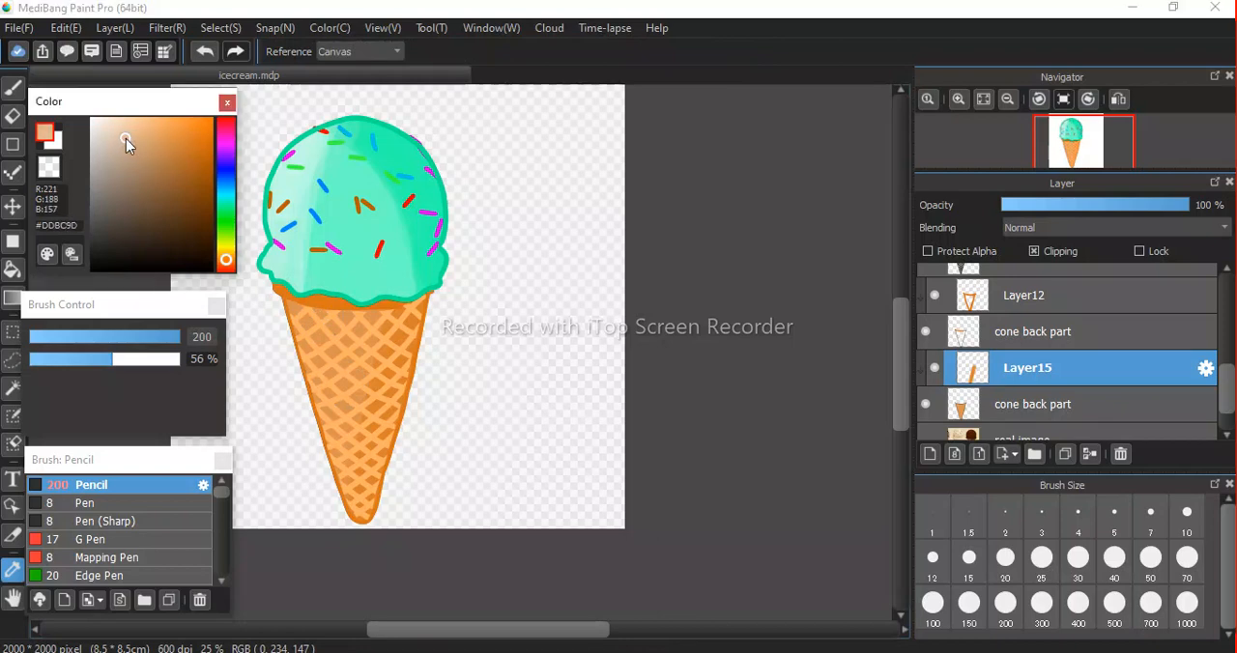
pyautogui.press('b')
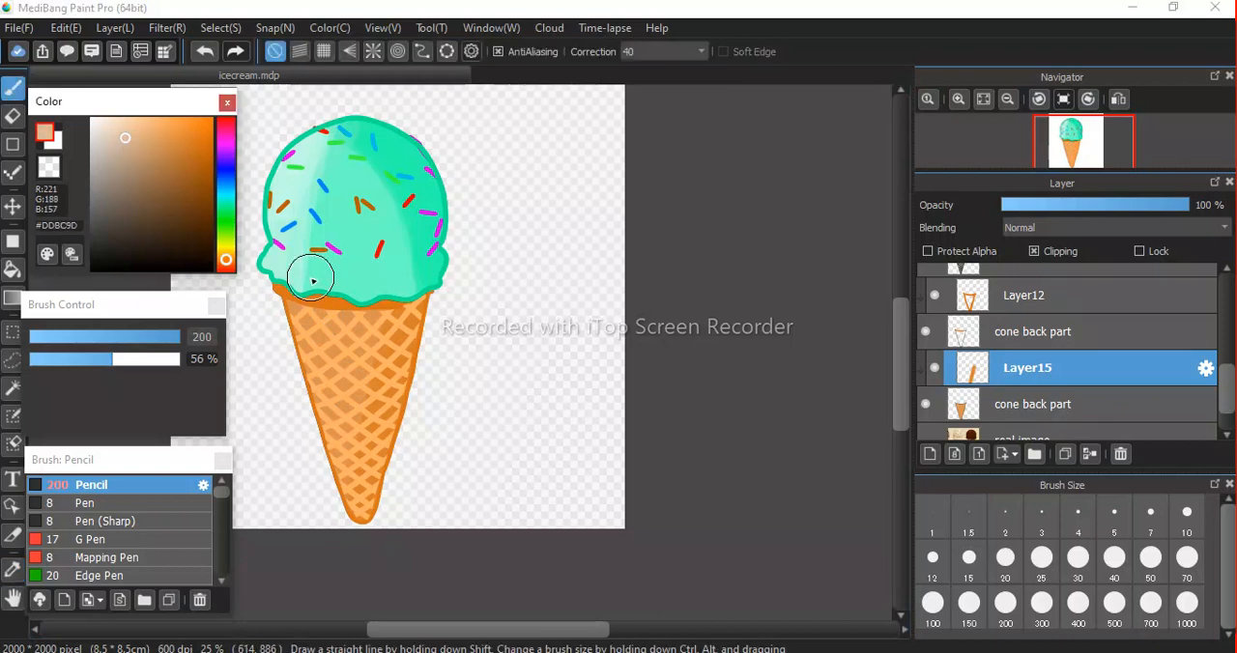
pyautogui.moveTo(295, 311); pyautogui.dragTo(320, 368)
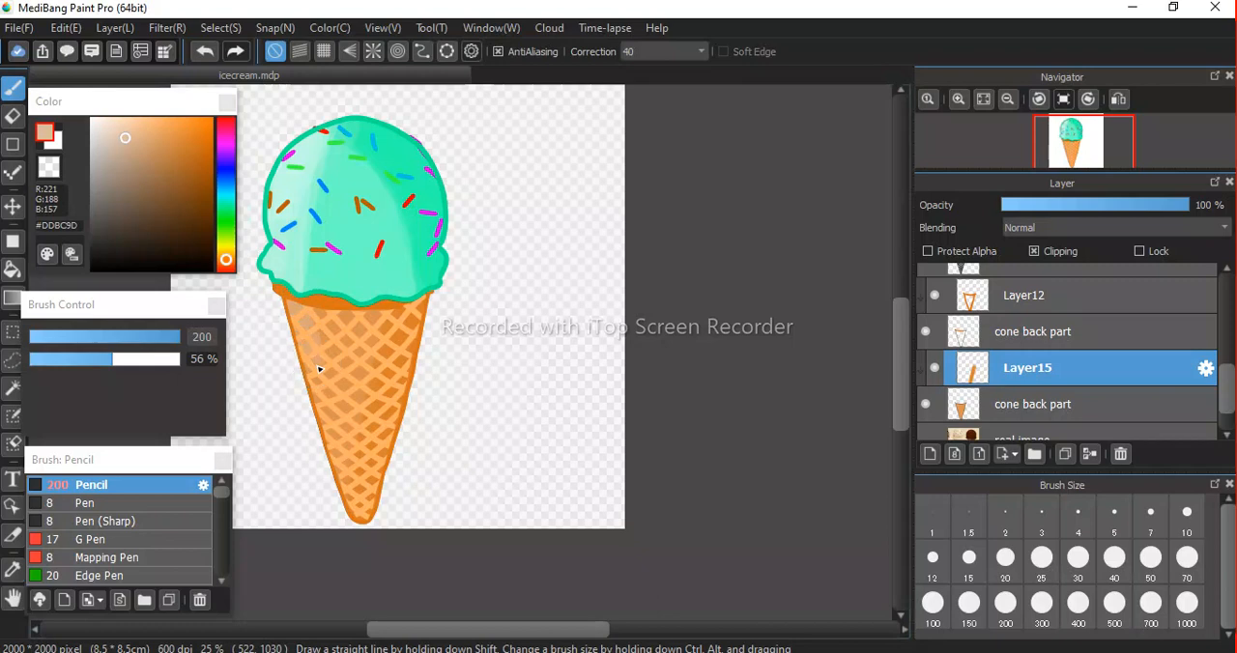
pyautogui.hotkey('ctrl', 'z')
# Set the colour to #E4AD7A and brush highlight strokes down the cone's left side on Layer15.
pyautogui.moveTo(128, 138); pyautogui.dragTo(147, 133)
pyautogui.moveTo(292, 311); pyautogui.dragTo(342, 550)
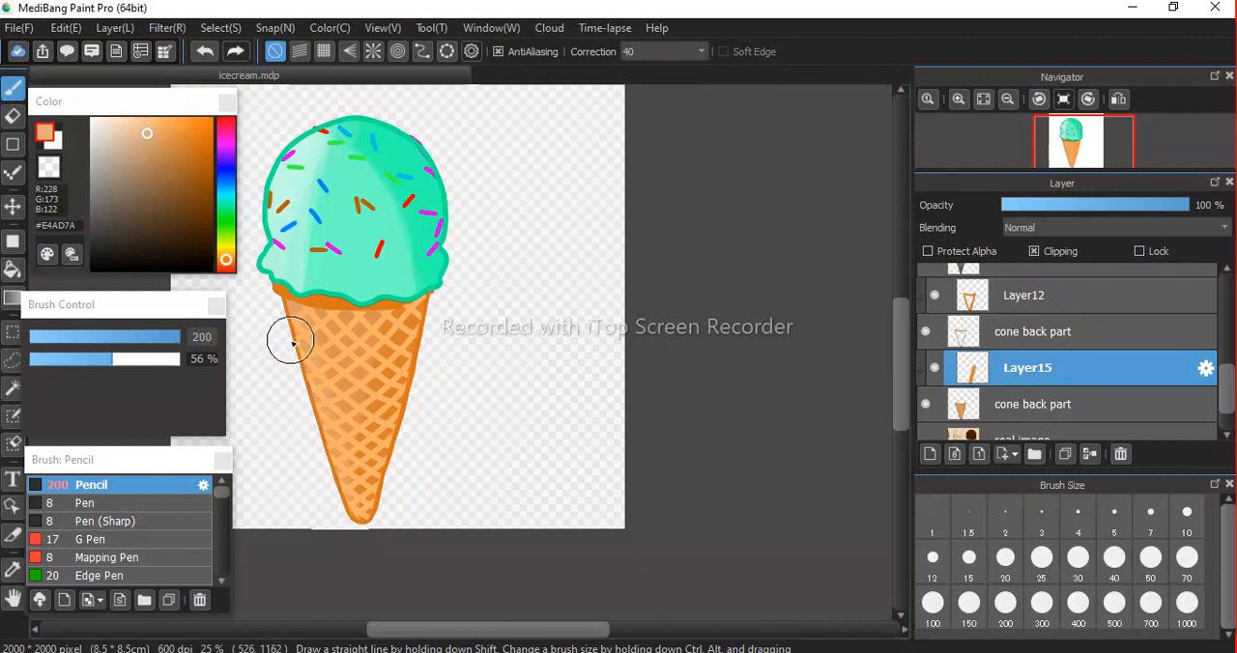
pyautogui.moveTo(288, 319)
pyautogui.mouseDown()
pyautogui.moveTo(337, 432)
pyautogui.moveTo(360, 564)
pyautogui.mouseUp()
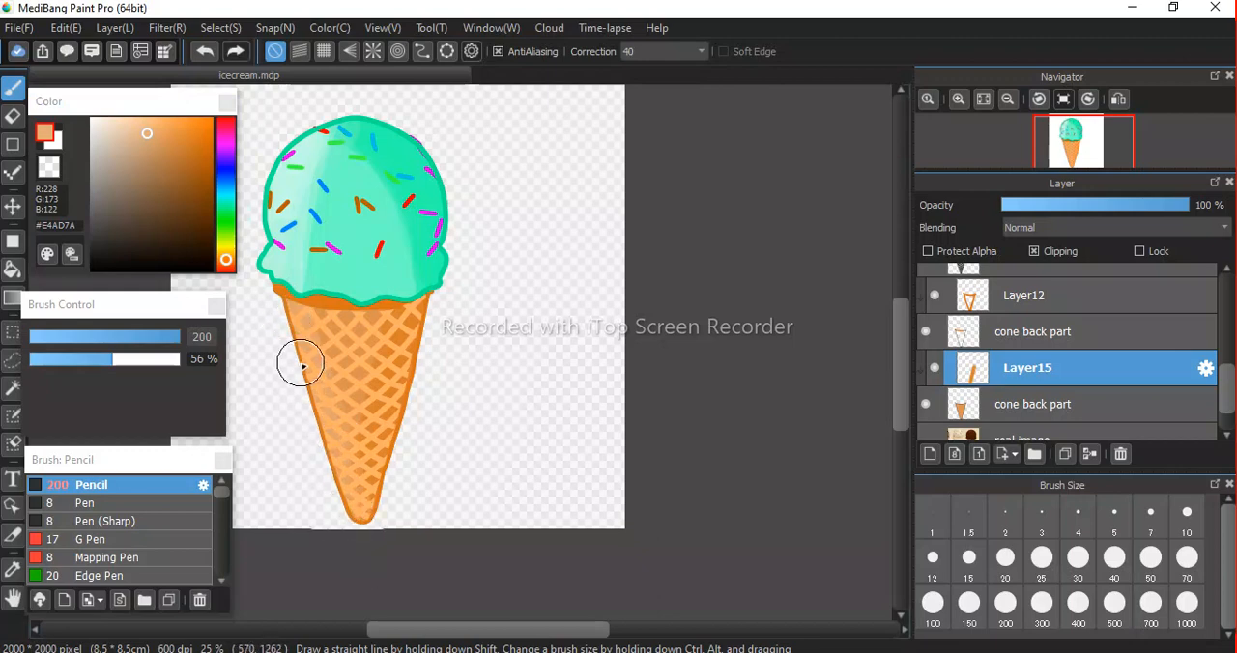
pyautogui.moveTo(287, 324); pyautogui.dragTo(357, 548)
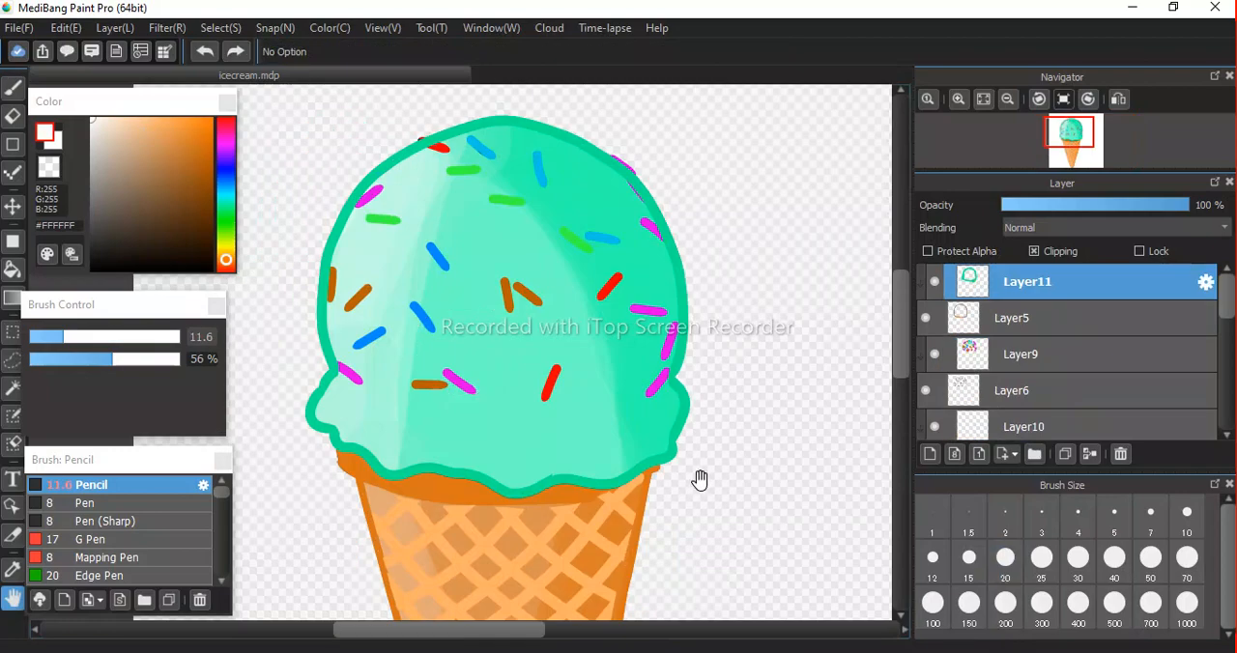
# Examine the scoop's shading, sprinkles and outline closely, and activate the Brush tool.
pyautogui.moveTo(507, 484)
pyautogui.mouseDown()
pyautogui.moveTo(525, 296)
pyautogui.moveTo(505, 131)
pyautogui.mouseUp()
pyautogui.moveTo(567, 386); pyautogui.dragTo(552, 420)
pyautogui.moveTo(501, 128)
pyautogui.mouseDown()
pyautogui.moveTo(539, 417)
pyautogui.moveTo(506, 289)
pyautogui.mouseUp()
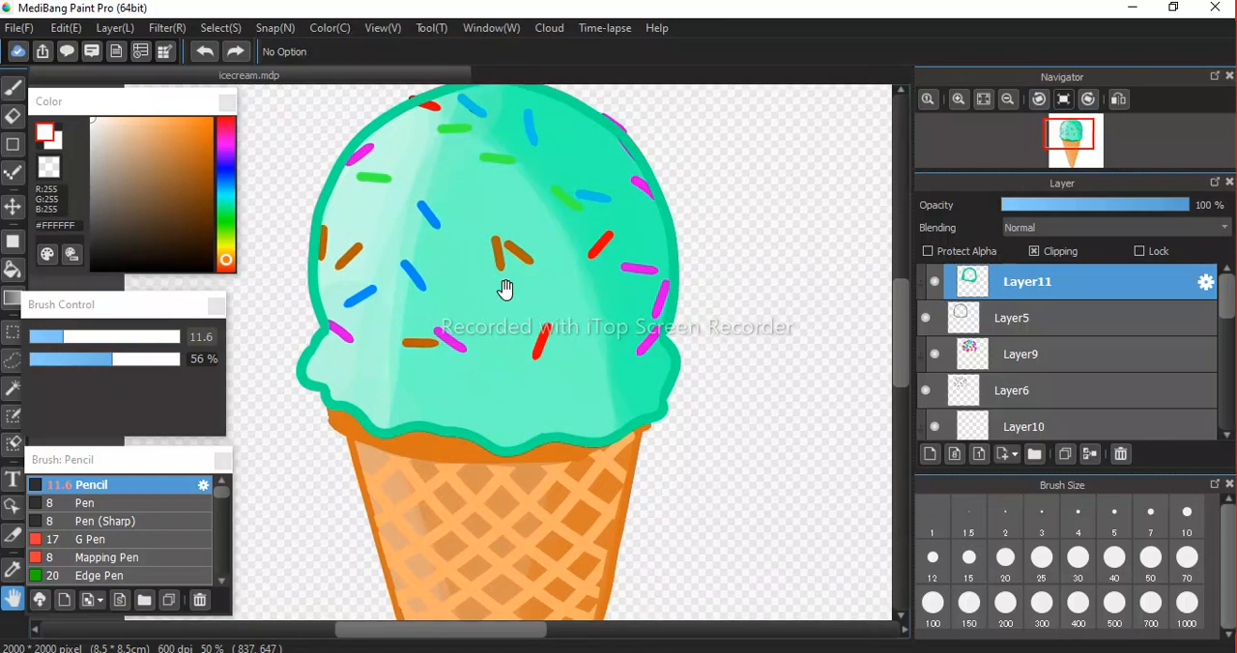
pyautogui.scroll(-2, 367, 294)
pyautogui.scroll(4, 365, 290)
pyautogui.scroll(-2, 458, 400)
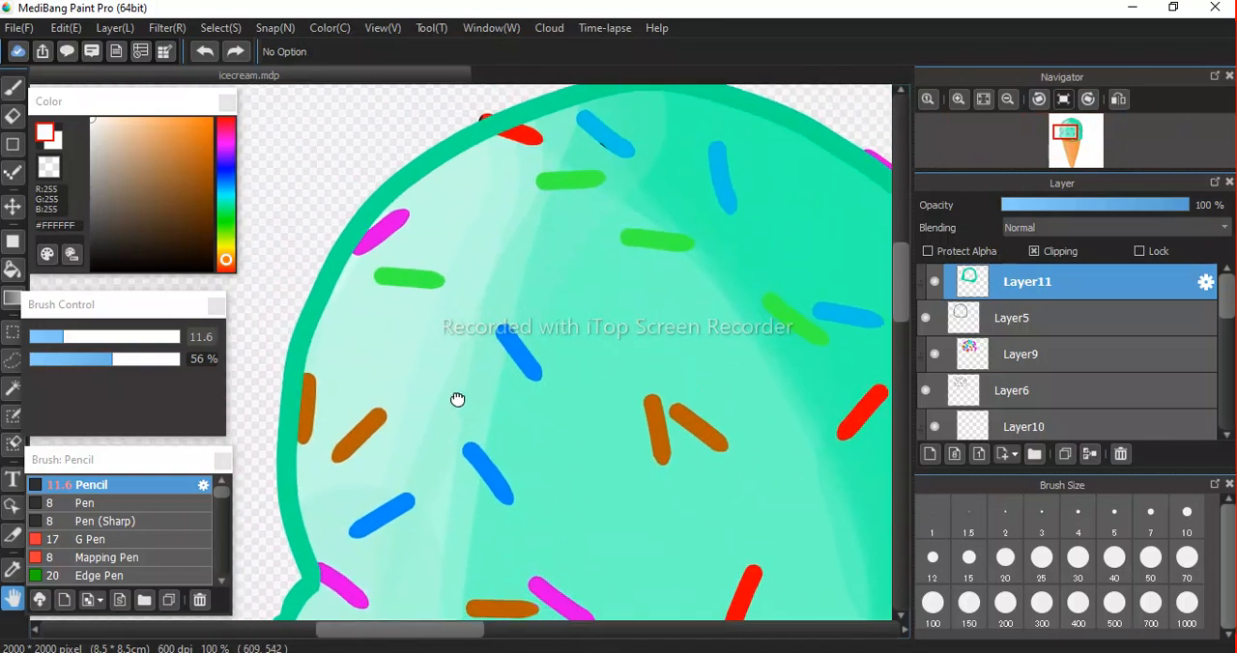
pyautogui.scroll(2, 444, 369)
pyautogui.press('b')
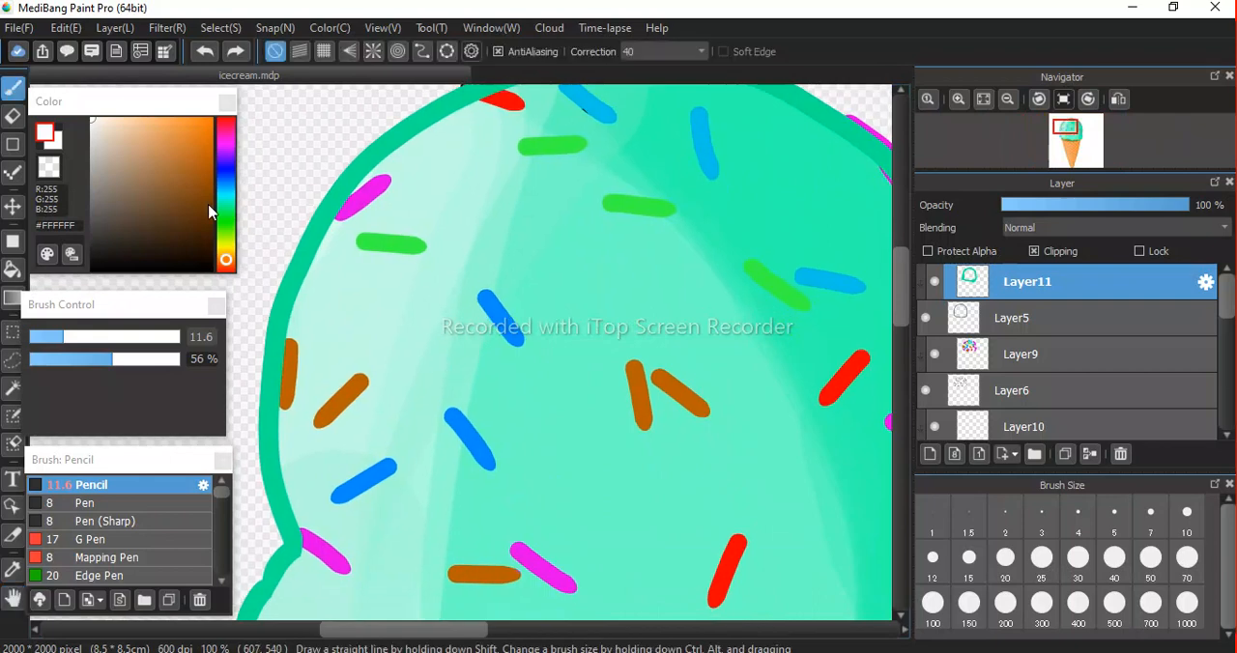
# Set the Pencil to size 13.4 and 100% opacity, and select the scoop fill layer Layer5.
pyautogui.click(38, 336)
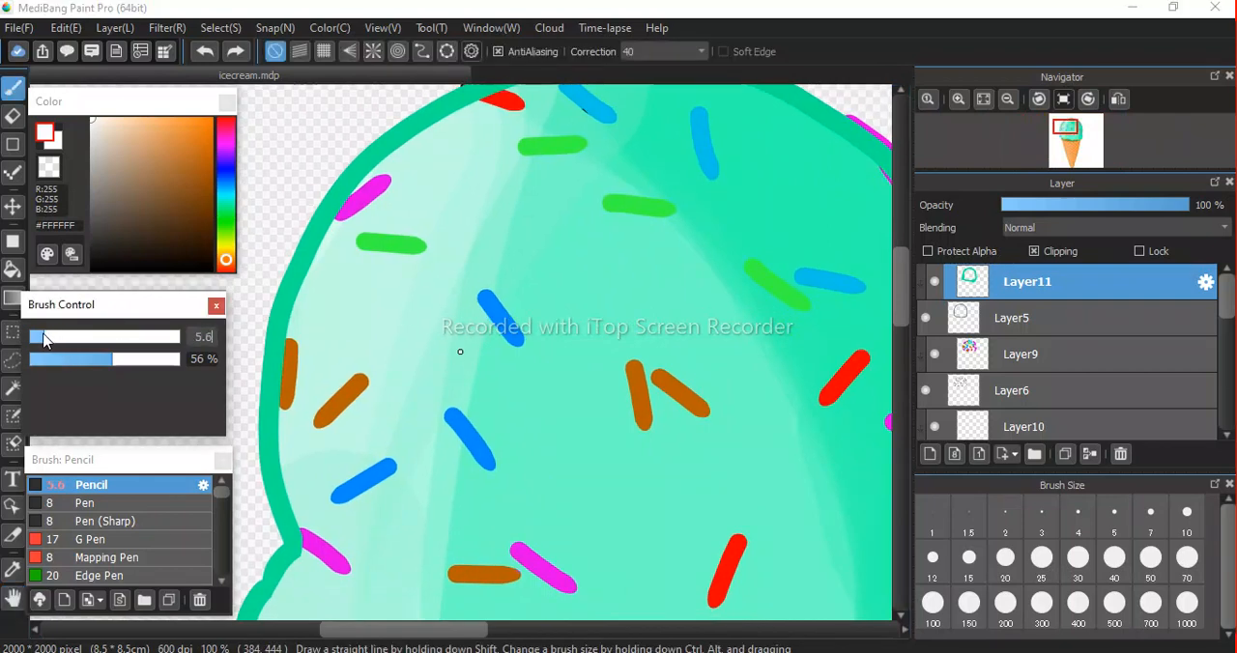
pyautogui.click(53, 336)
pyautogui.click(67, 337)
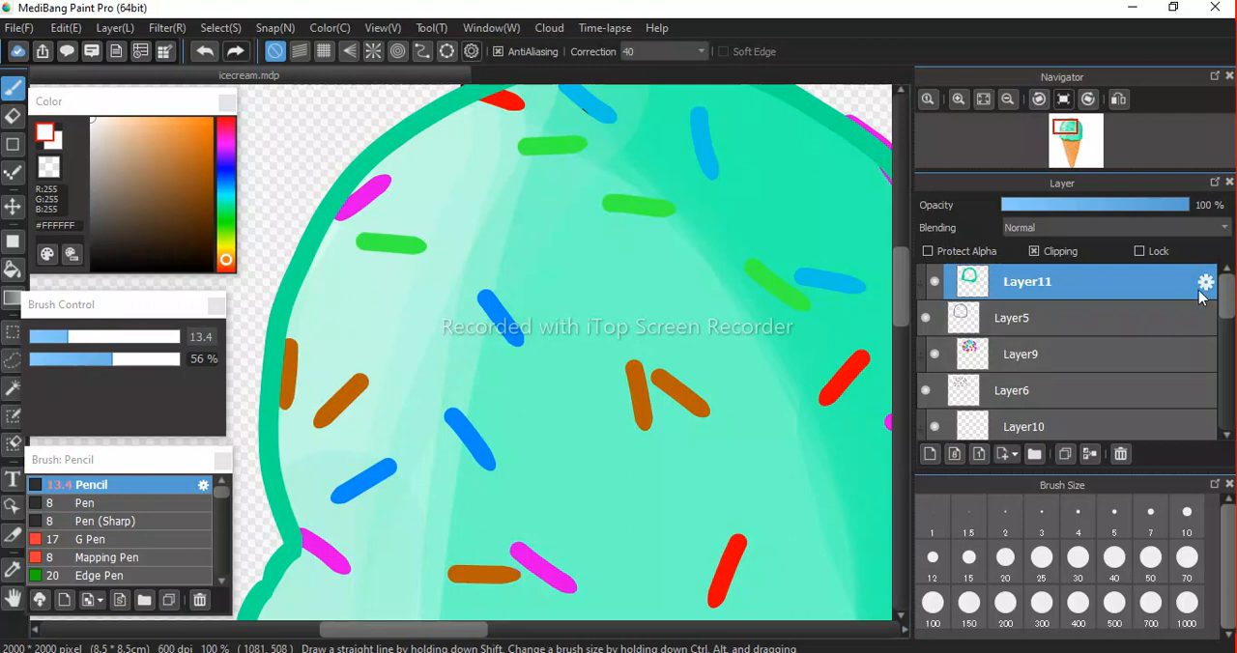
pyautogui.moveTo(1225, 293); pyautogui.dragTo(1229, 332)
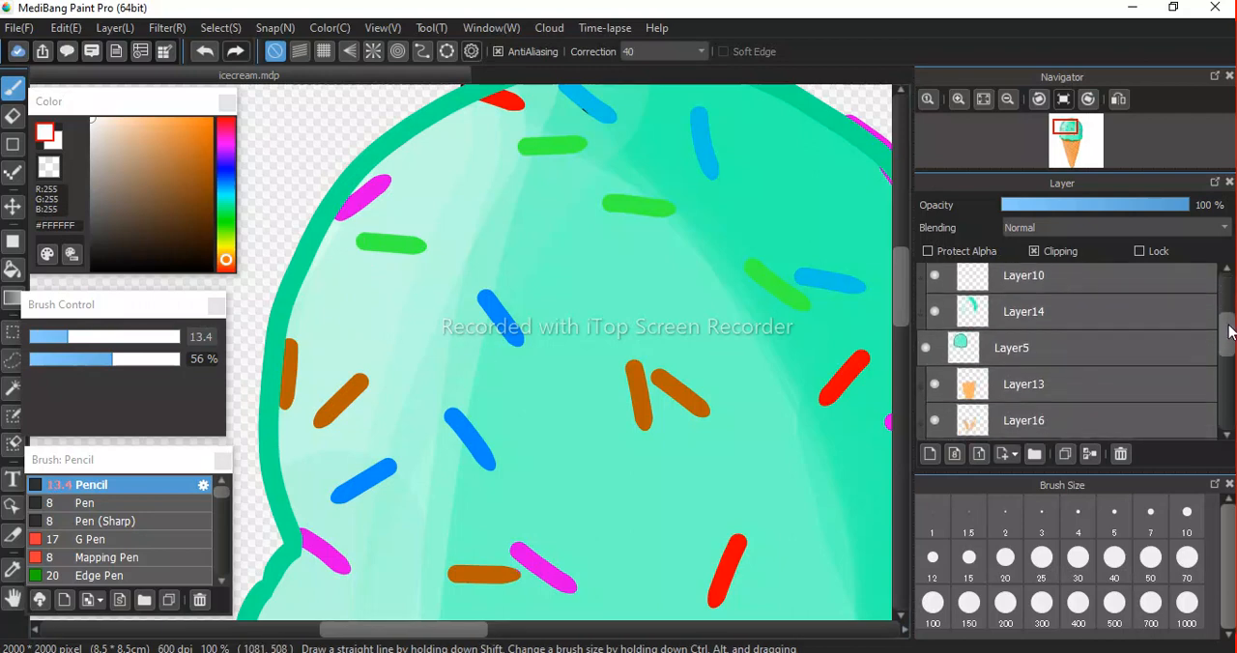
pyautogui.click(1053, 359)
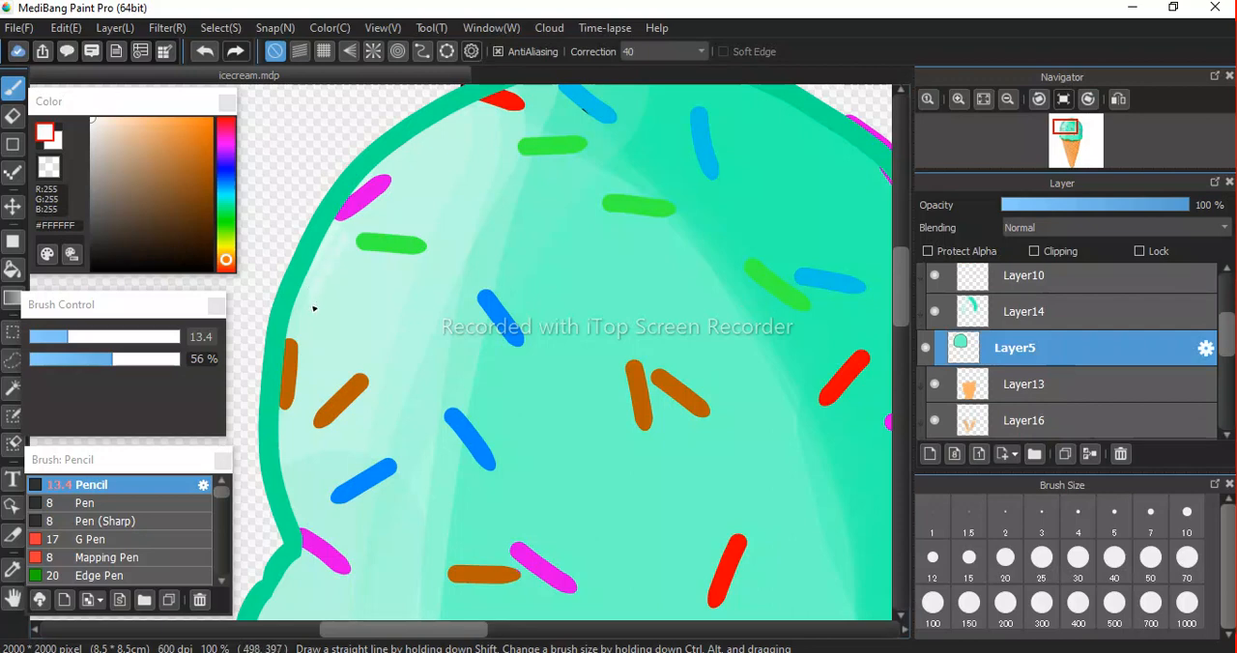
pyautogui.moveTo(129, 360); pyautogui.dragTo(260, 382)
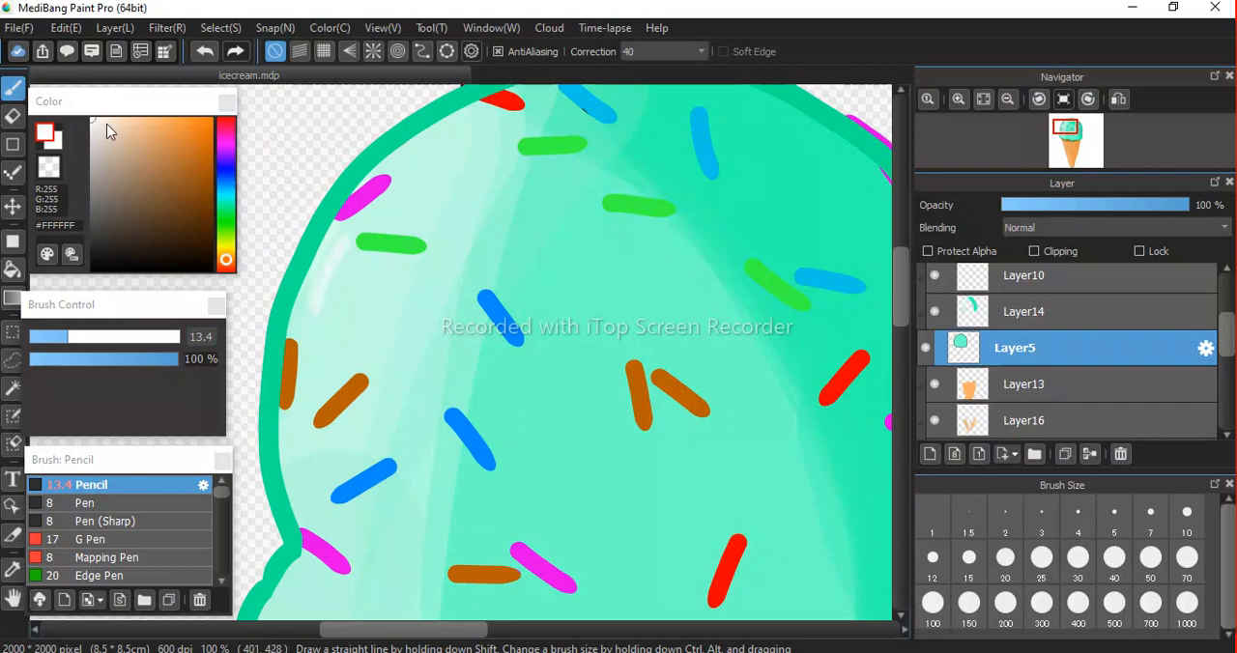
# Brush short white highlight strokes along the scoop's lower edge on Layer5, undoing misplaced strokes.
pyautogui.scroll(-2, 411, 294)
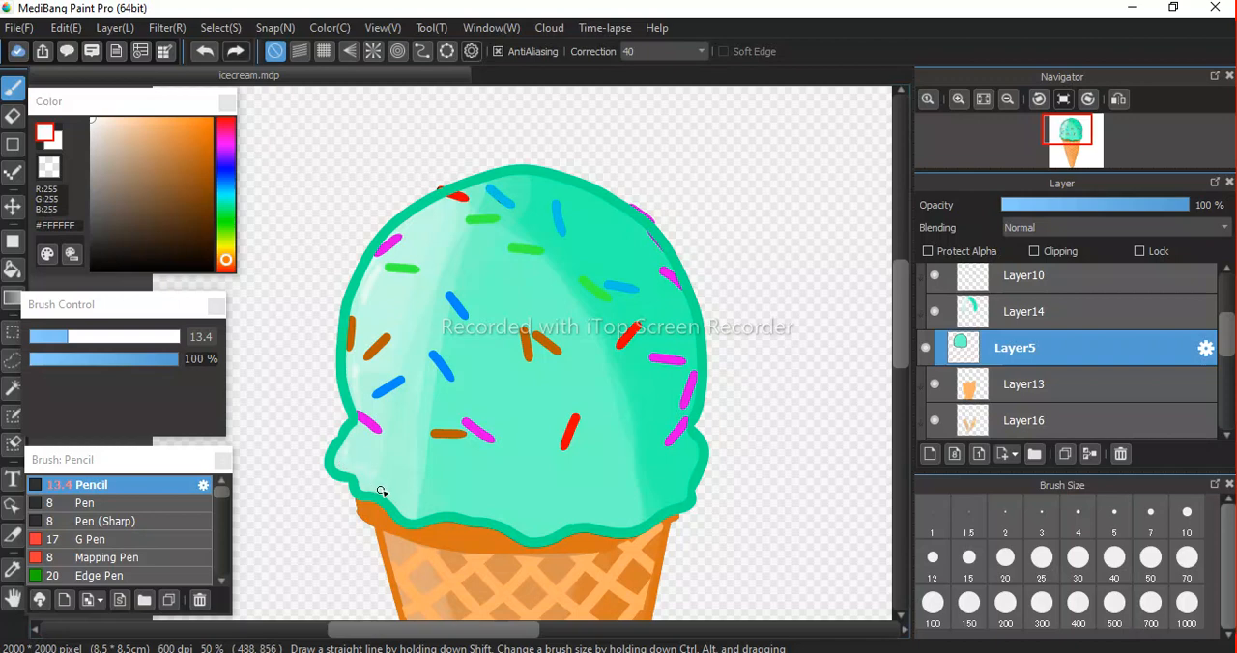
pyautogui.moveTo(437, 507); pyautogui.dragTo(493, 515)
pyautogui.hotkey('ctrl', 'z')
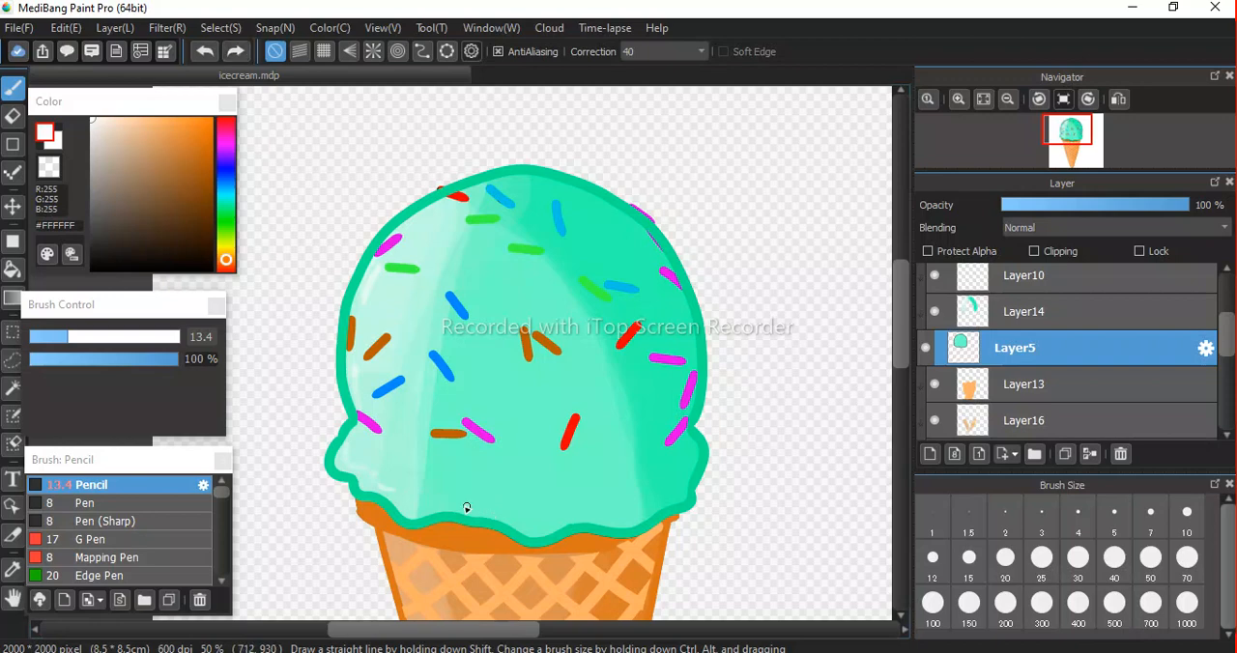
pyautogui.moveTo(449, 502)
pyautogui.mouseDown()
pyautogui.moveTo(550, 527)
pyautogui.moveTo(613, 512)
pyautogui.moveTo(631, 522)
pyautogui.mouseUp()
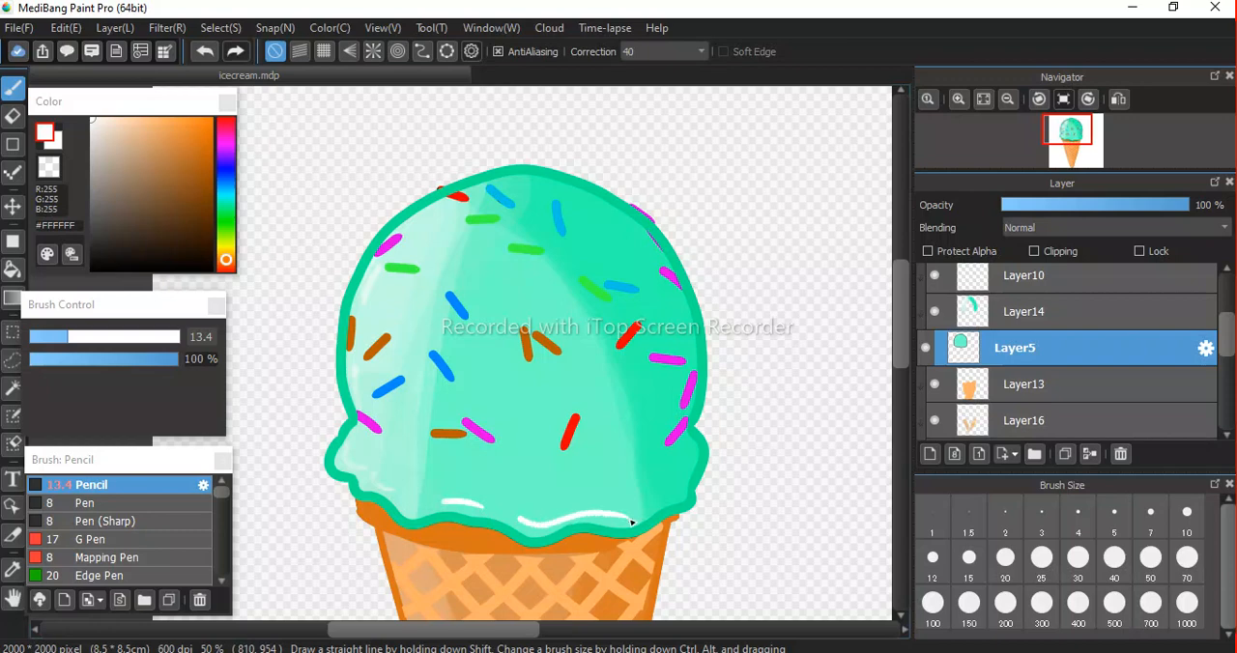
pyautogui.hotkey('ctrl', 'z')
pyautogui.click(607, 516)
pyautogui.moveTo(626, 519); pyautogui.dragTo(649, 511)
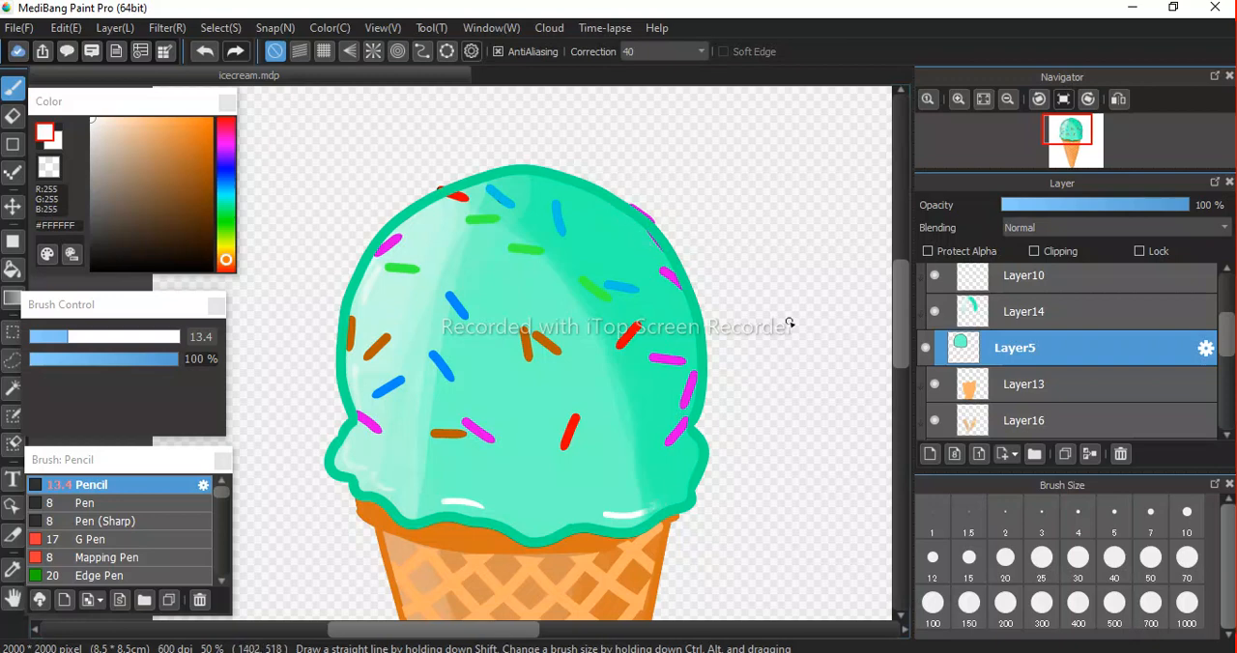
# Select Layer14 and brush white highlights on the scoop's upper left, right side and lower-left rim.
pyautogui.click(1038, 313)
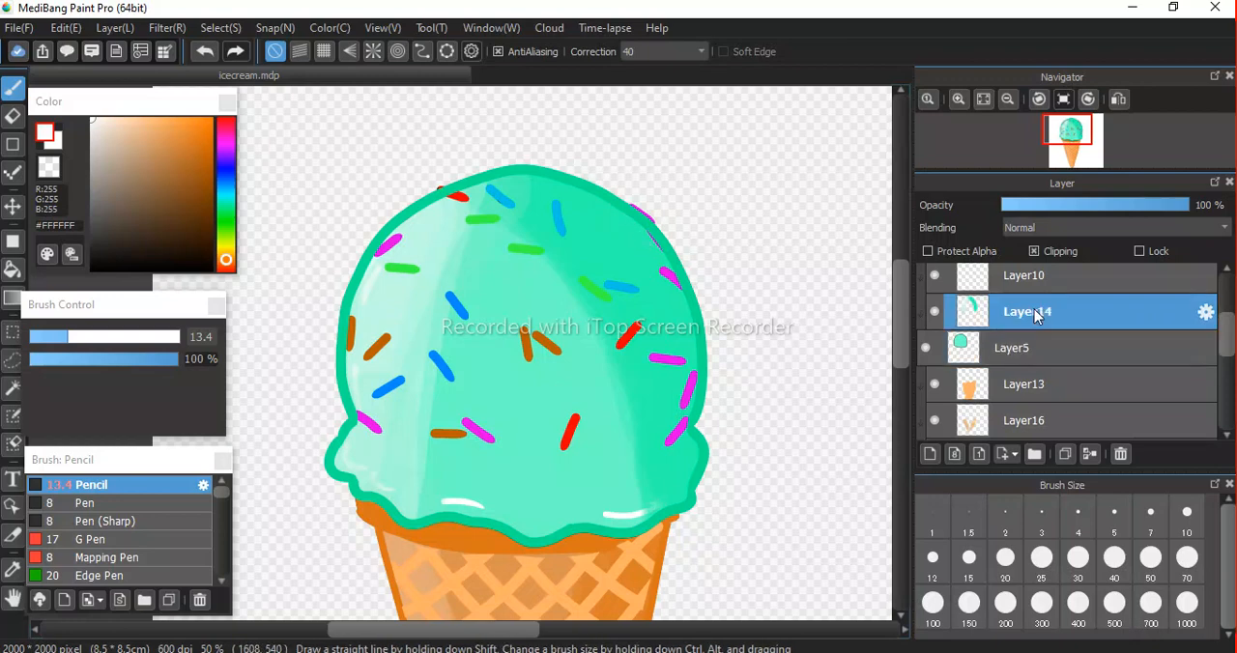
pyautogui.moveTo(674, 301); pyautogui.dragTo(688, 349)
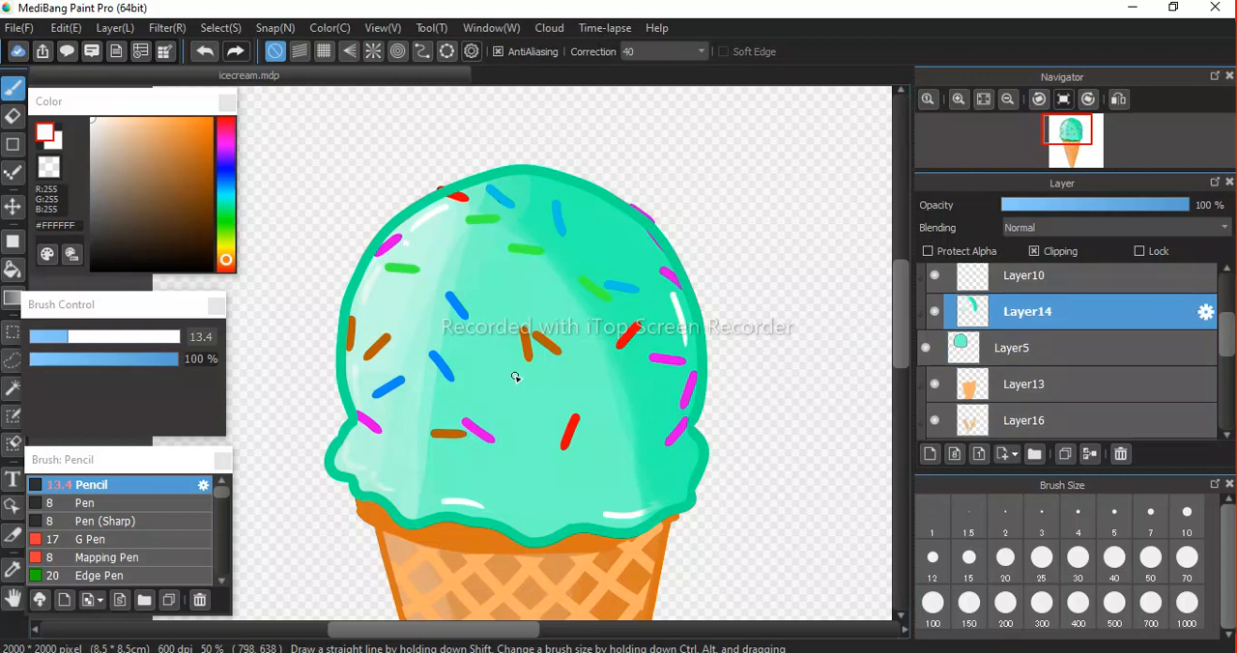
pyautogui.press('space')
pyautogui.moveTo(604, 522); pyautogui.dragTo(547, 367)
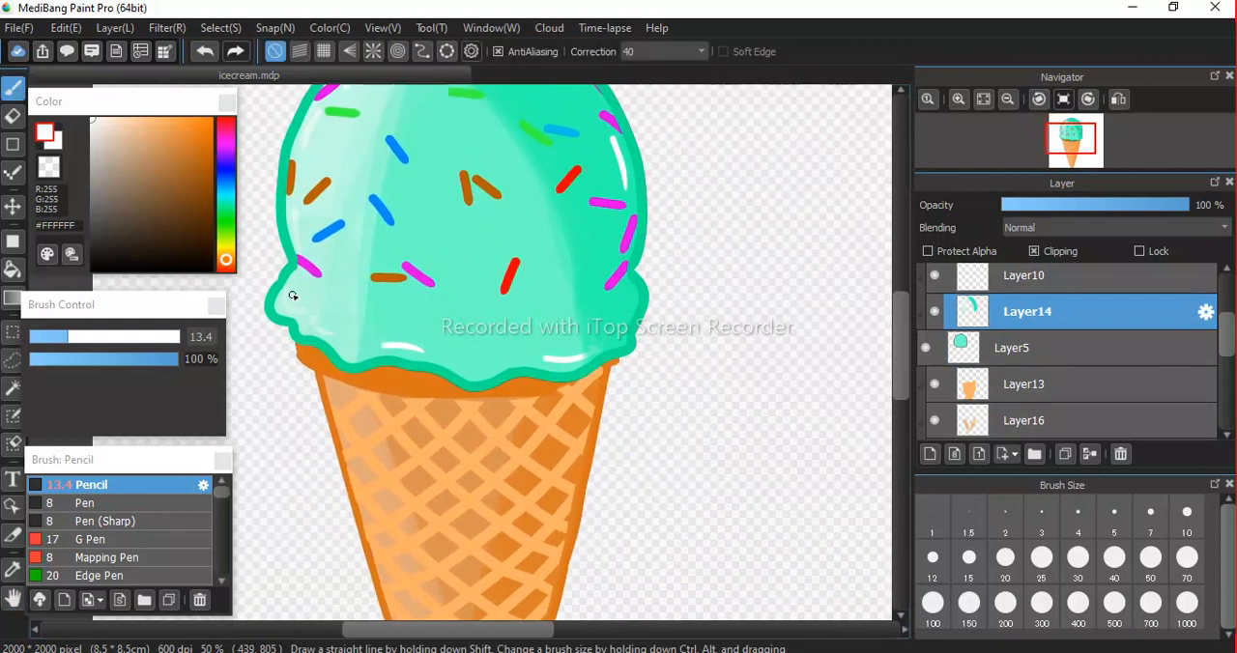
pyautogui.moveTo(286, 292)
pyautogui.mouseDown()
pyautogui.moveTo(283, 309)
pyautogui.moveTo(304, 316)
pyautogui.mouseUp()
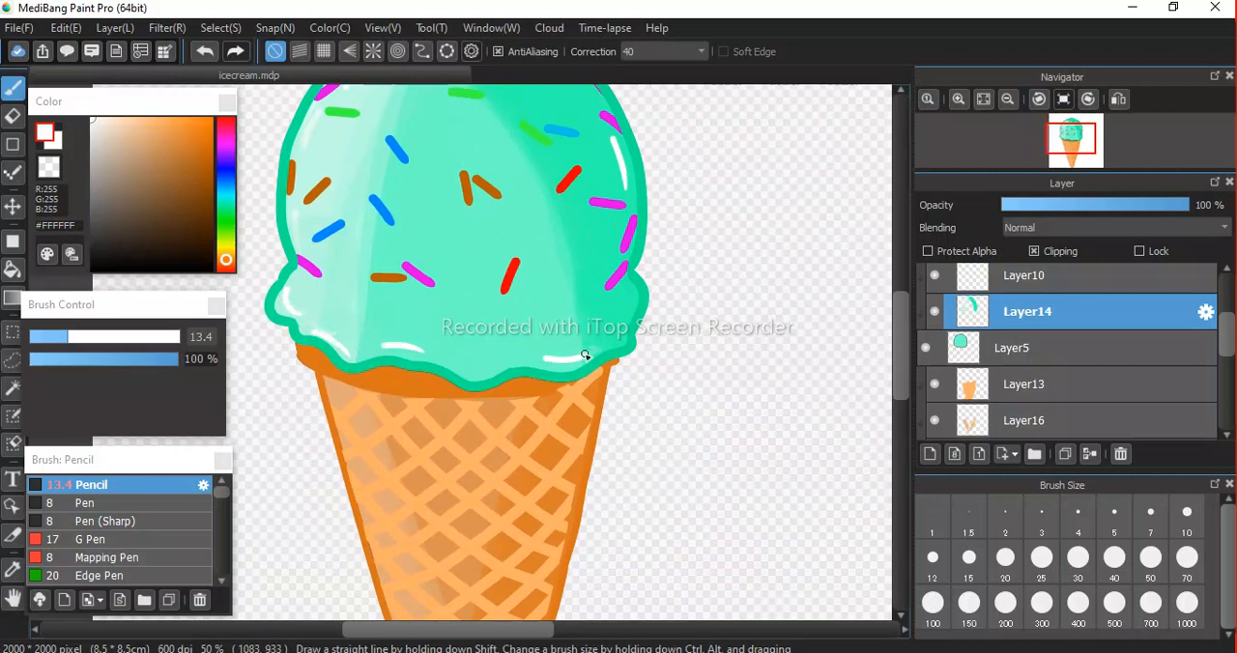
# Add a new layer on top of the stack and brush white highlights along the cone's right edge and near its tip.
pyautogui.press('space')
pyautogui.moveTo(580, 499); pyautogui.dragTo(597, 287)
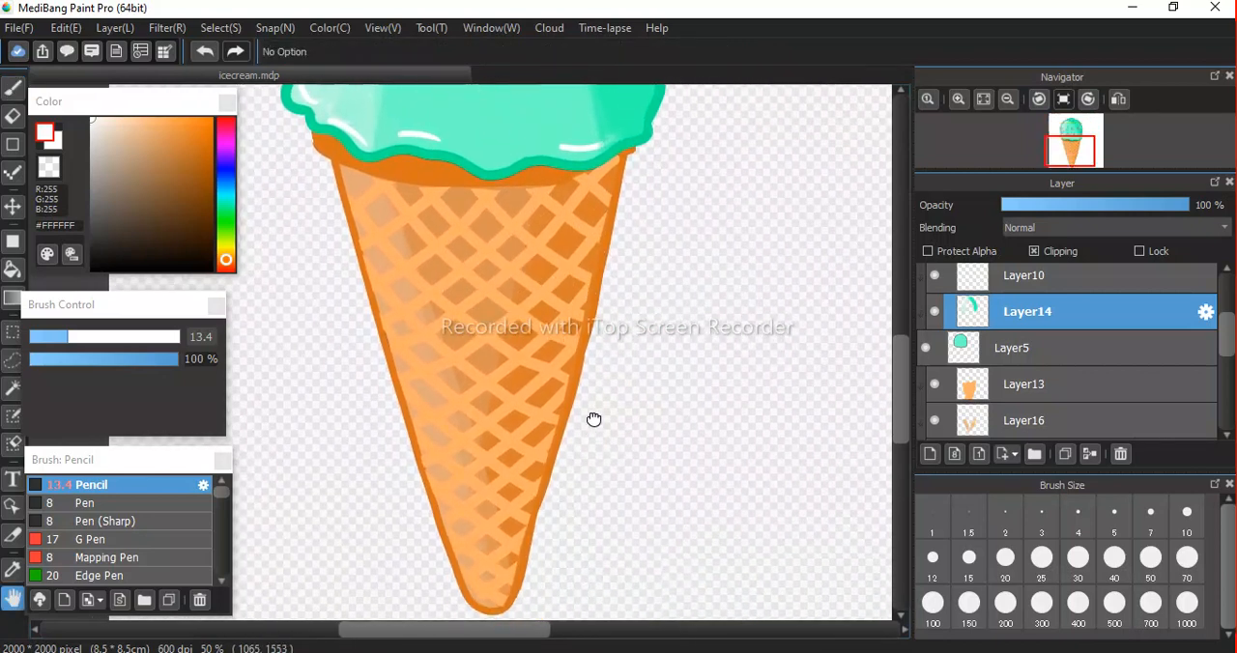
pyautogui.moveTo(592, 426); pyautogui.dragTo(587, 386)
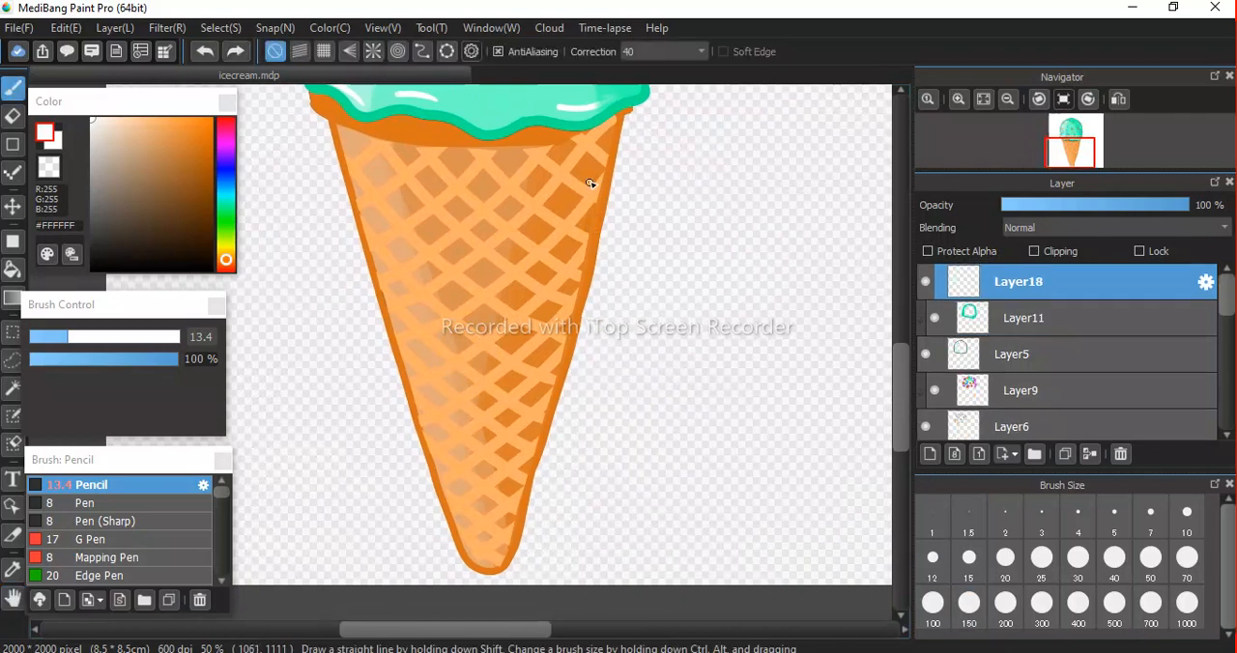
pyautogui.moveTo(595, 176); pyautogui.dragTo(579, 267)
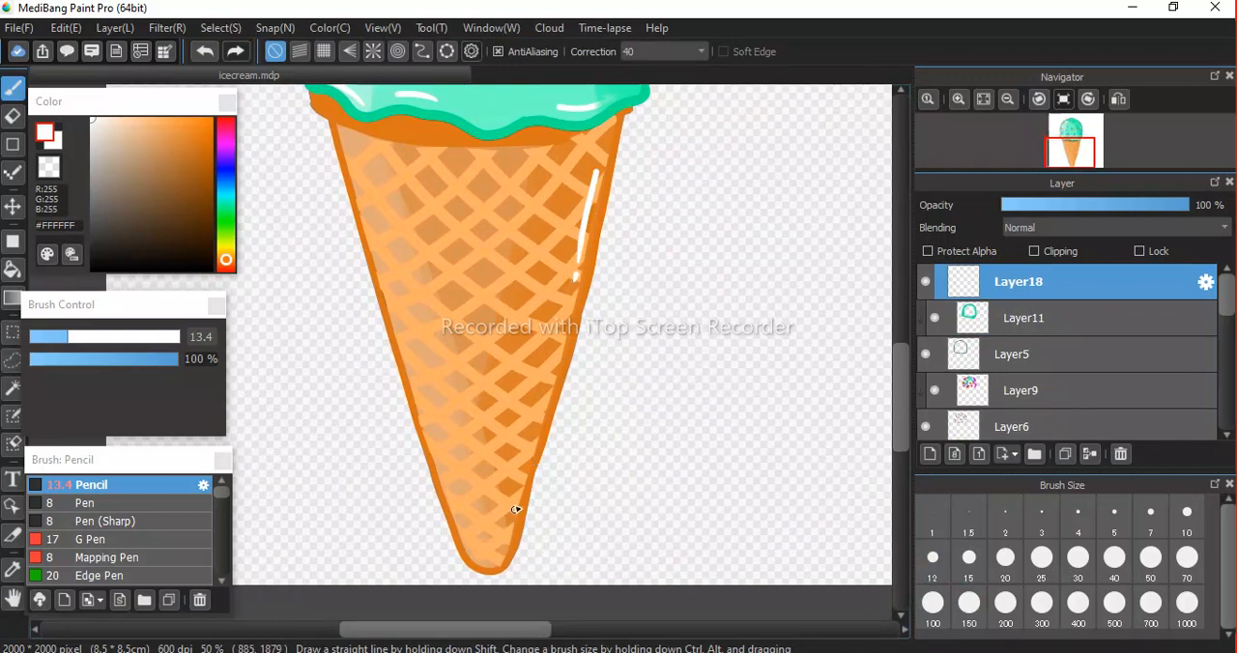
pyautogui.moveTo(515, 485); pyautogui.dragTo(507, 538)
# Brush a white highlight along the lower part of the cone's left side on the top layer.
pyautogui.scroll(-2, 503, 379)
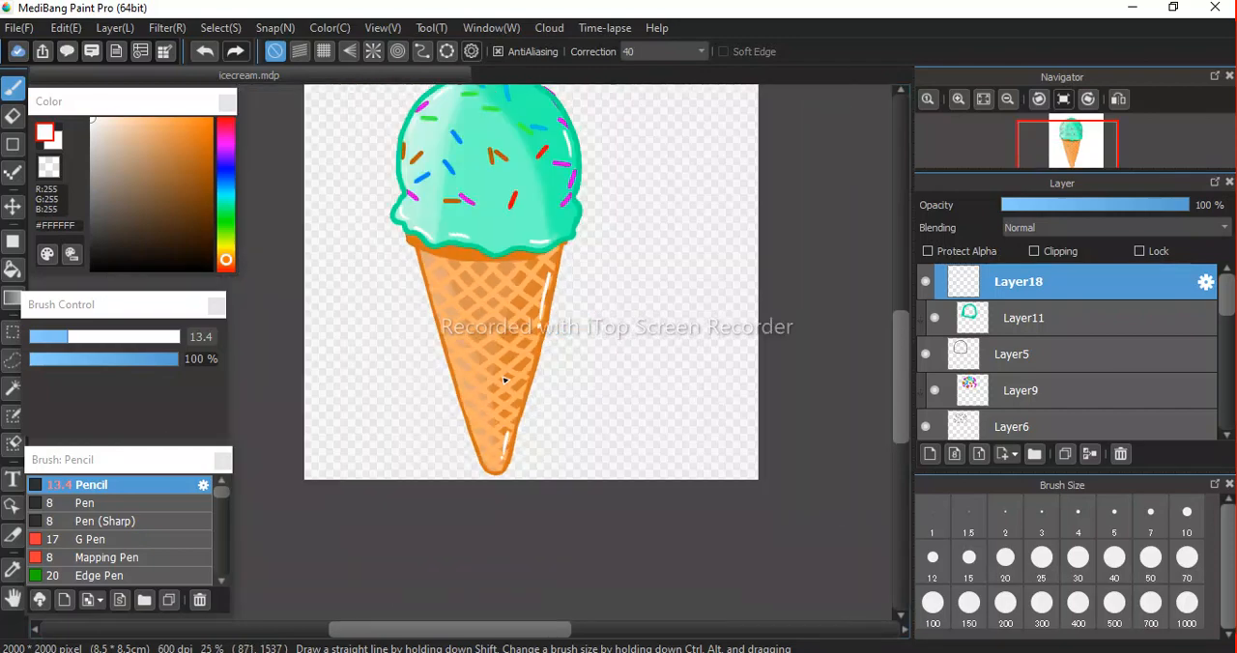
pyautogui.scroll(1, 455, 350)
pyautogui.scroll(-2, 455, 350)
pyautogui.scroll(3, 458, 353)
pyautogui.moveTo(450, 357)
pyautogui.mouseDown()
pyautogui.moveTo(468, 425)
pyautogui.moveTo(443, 365)
pyautogui.mouseUp()
pyautogui.scroll(-2, 444, 365)
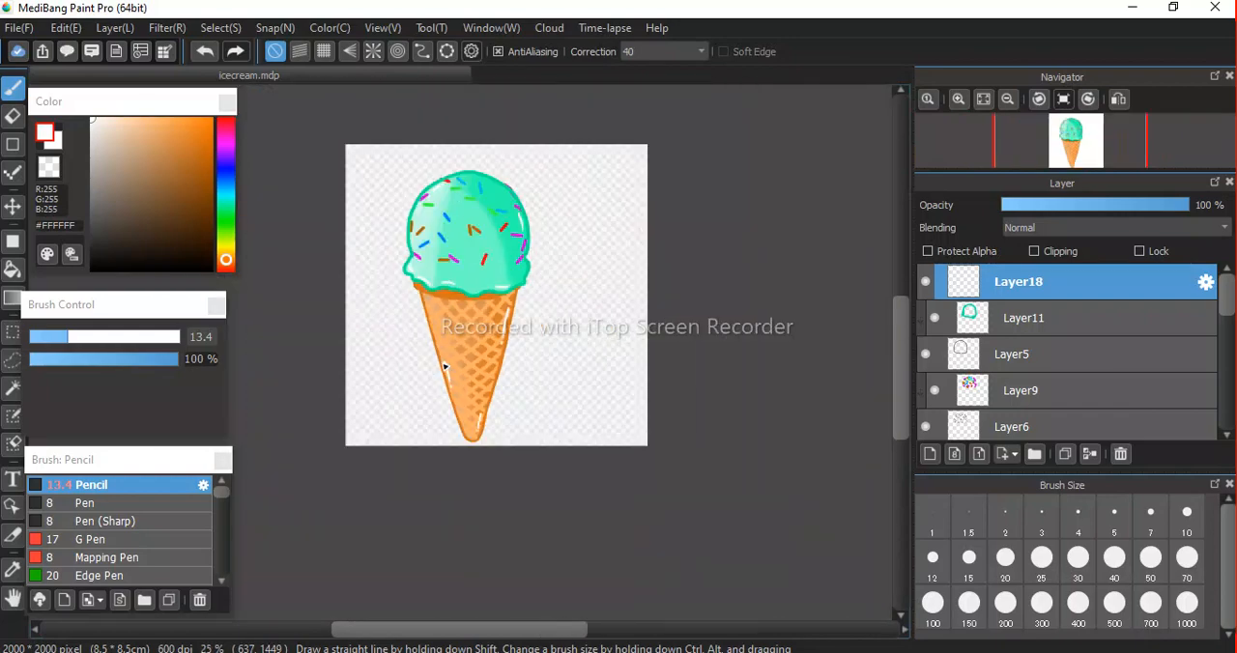
pyautogui.press('space')
pyautogui.moveTo(530, 358); pyautogui.dragTo(472, 401)
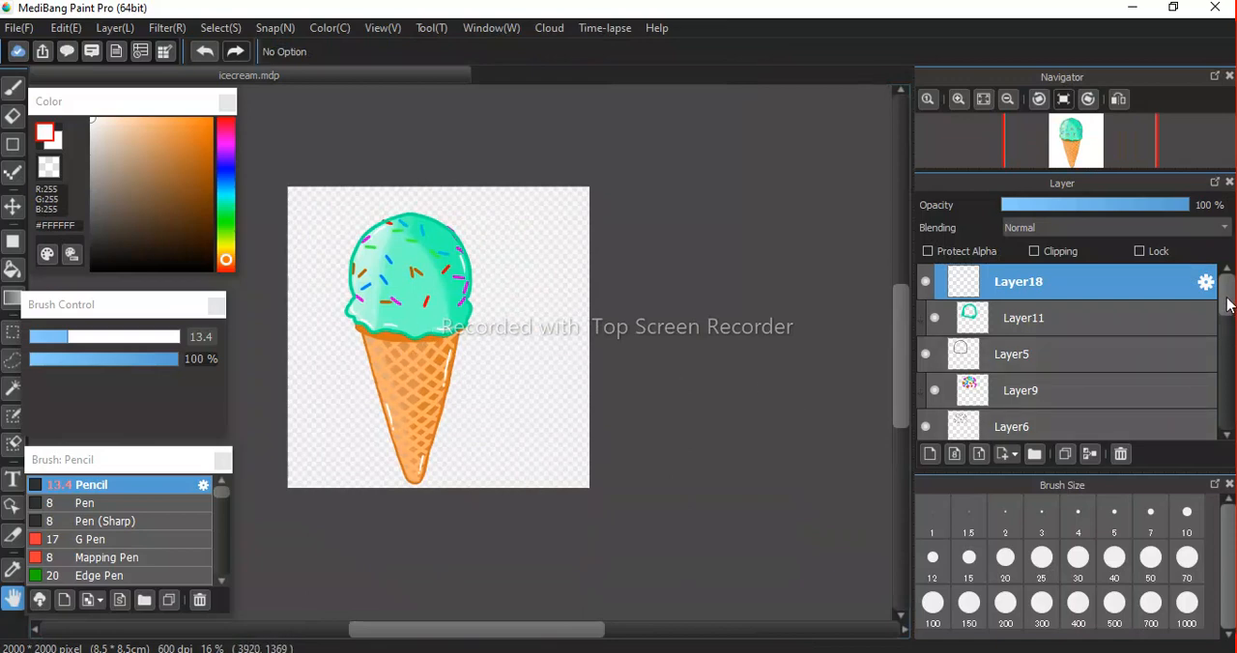
# Select the real image layer and toggle its visibility on and off to compare the reference with the drawing.
pyautogui.moveTo(1228, 302); pyautogui.dragTo(1218, 425)
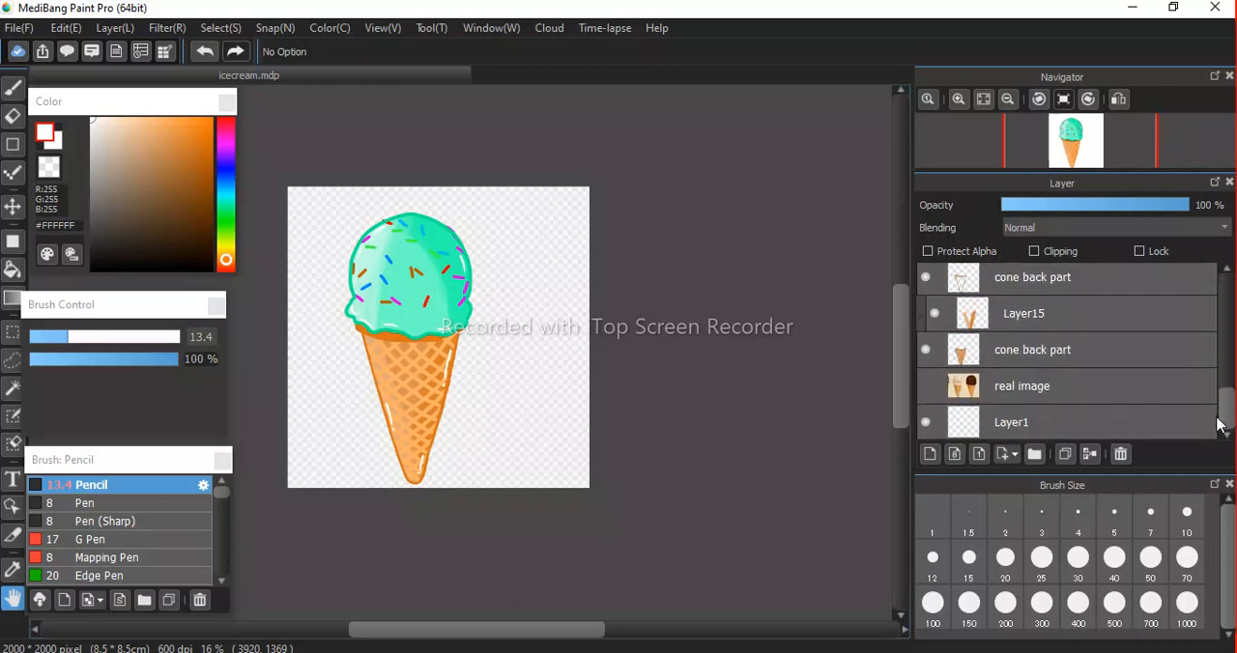
pyautogui.click(1052, 391)
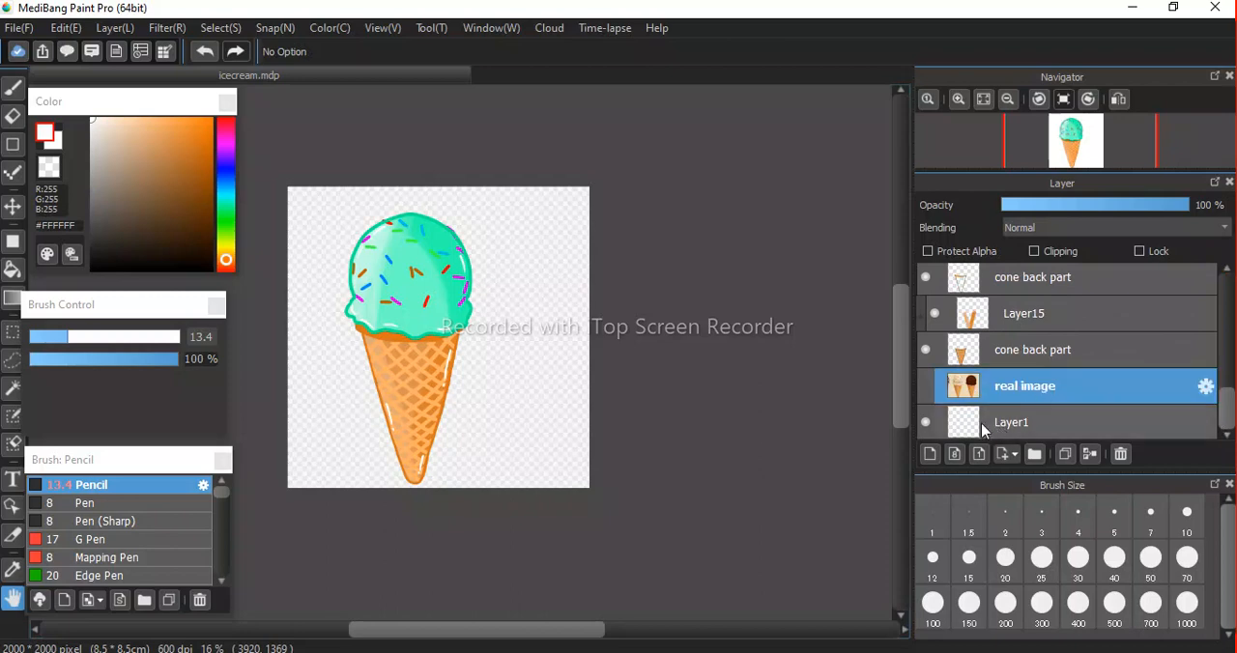
pyautogui.click(923, 386)
pyautogui.click(923, 387)
pyautogui.click(923, 386)
pyautogui.click(923, 386)
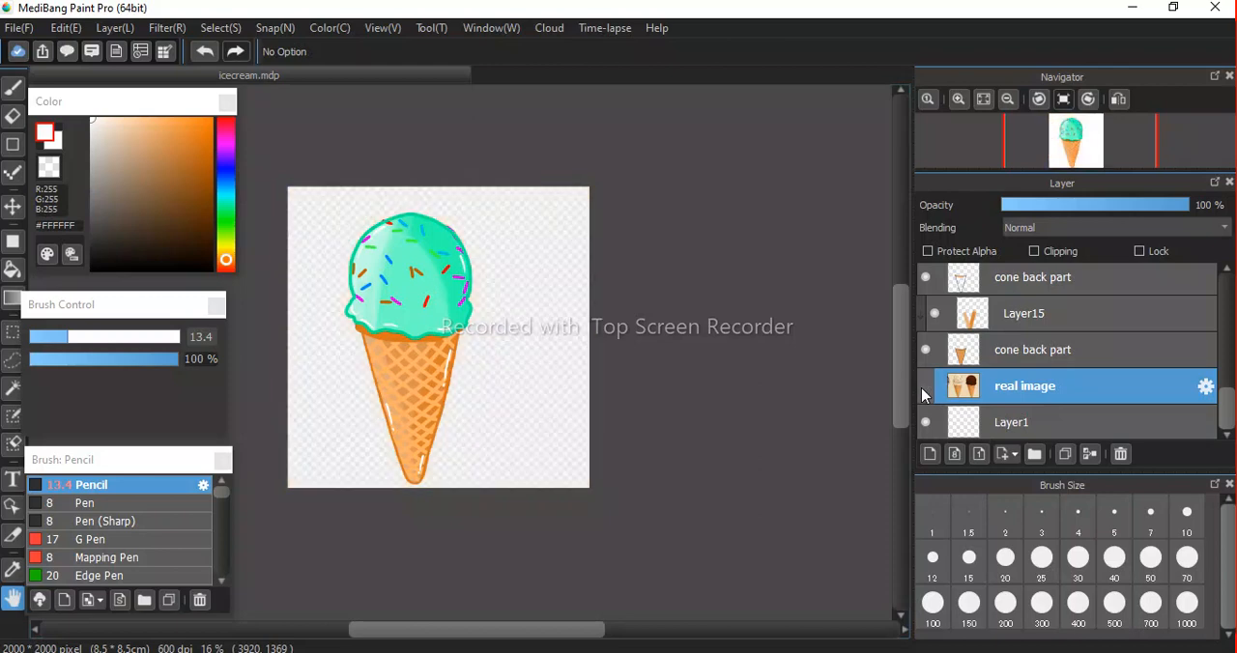
# Select the bottom layer Layer1 and activate the Fill tool with the Rectangle shape.
pyautogui.click(1011, 429)
pyautogui.moveTo(609, 361); pyautogui.dragTo(729, 365)
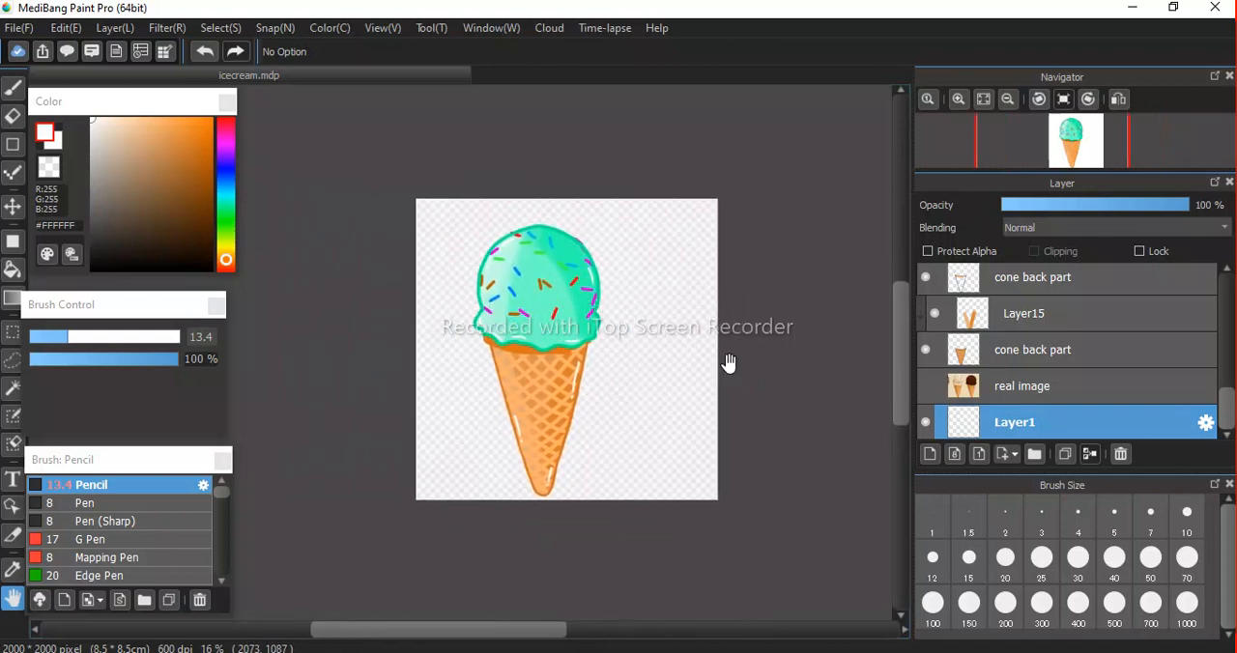
pyautogui.click(12, 146)
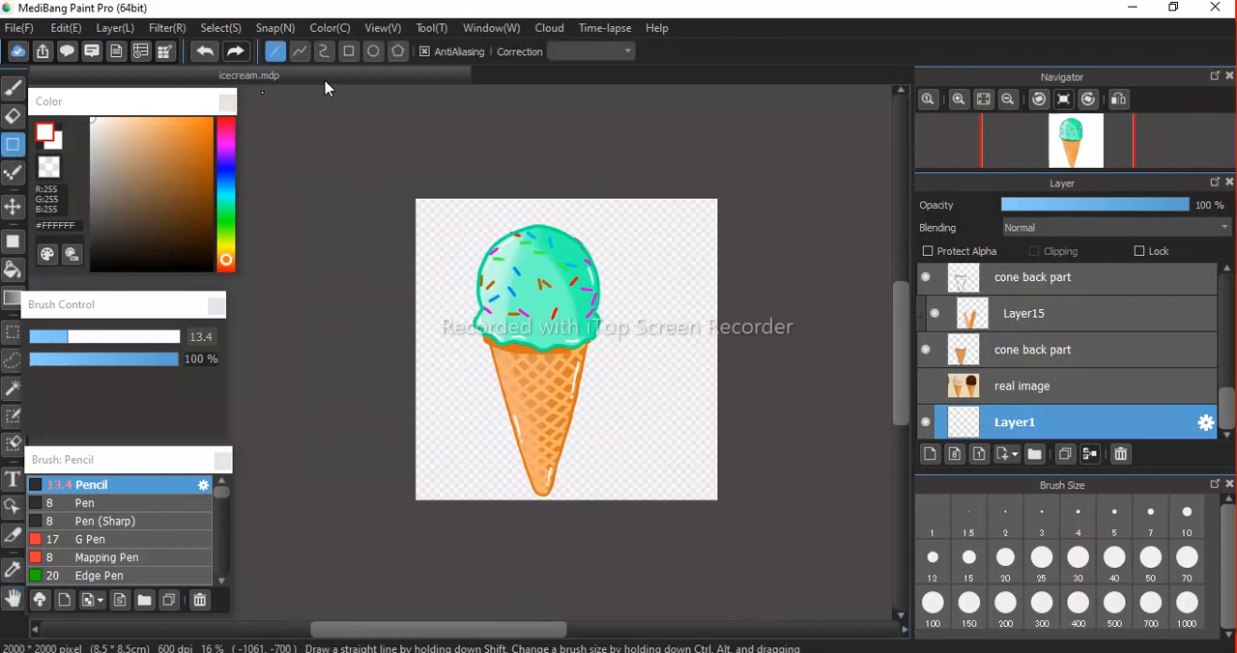
pyautogui.click(12, 241)
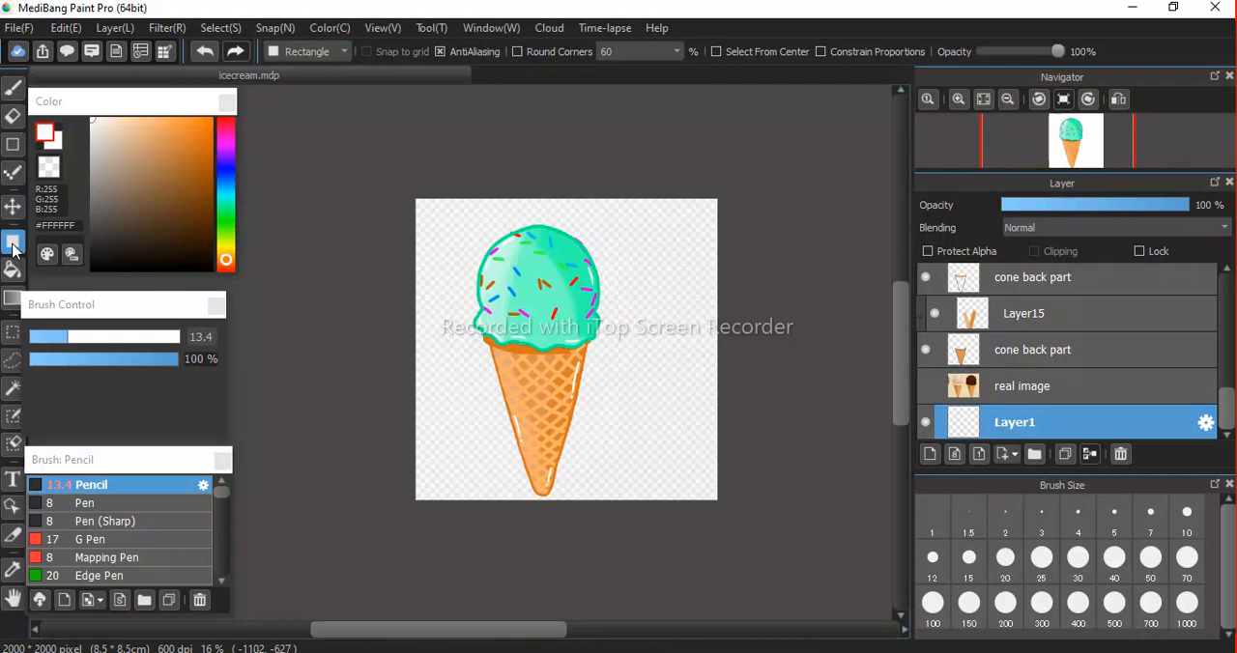
# Try filling the canvas background on Layer1 with lavender #DED2FF and with red #FF172E.
pyautogui.click(226, 161)
pyautogui.moveTo(170, 128); pyautogui.dragTo(113, 121)
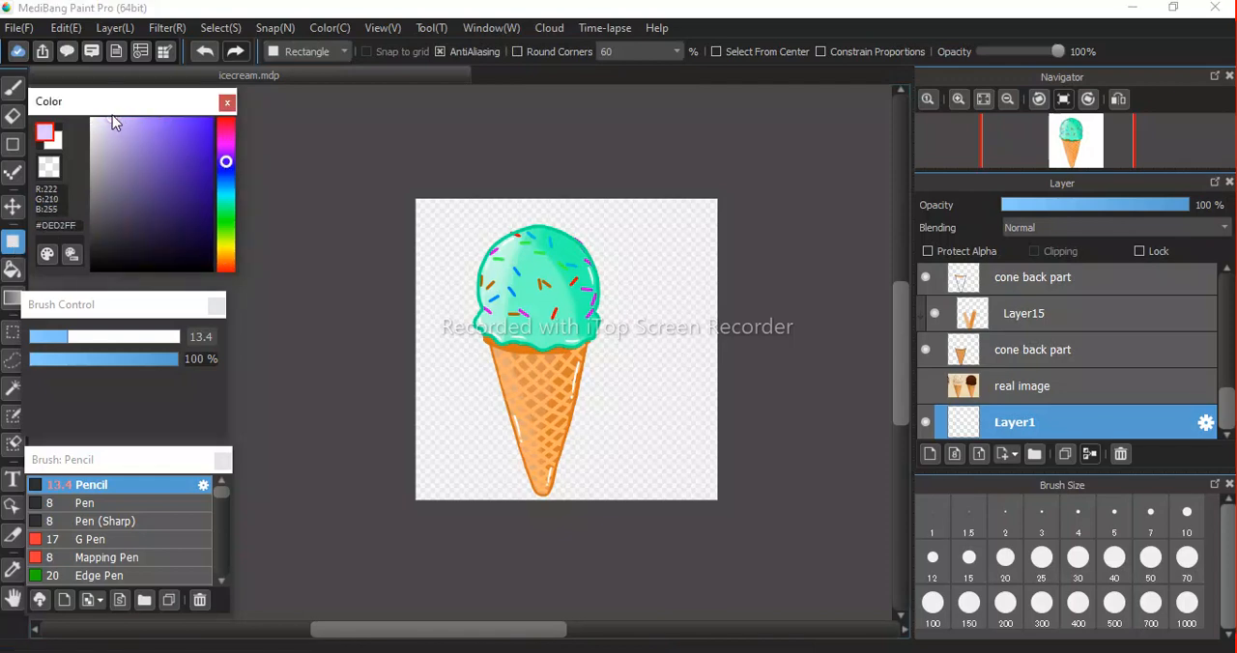
pyautogui.moveTo(381, 188); pyautogui.dragTo(802, 580)
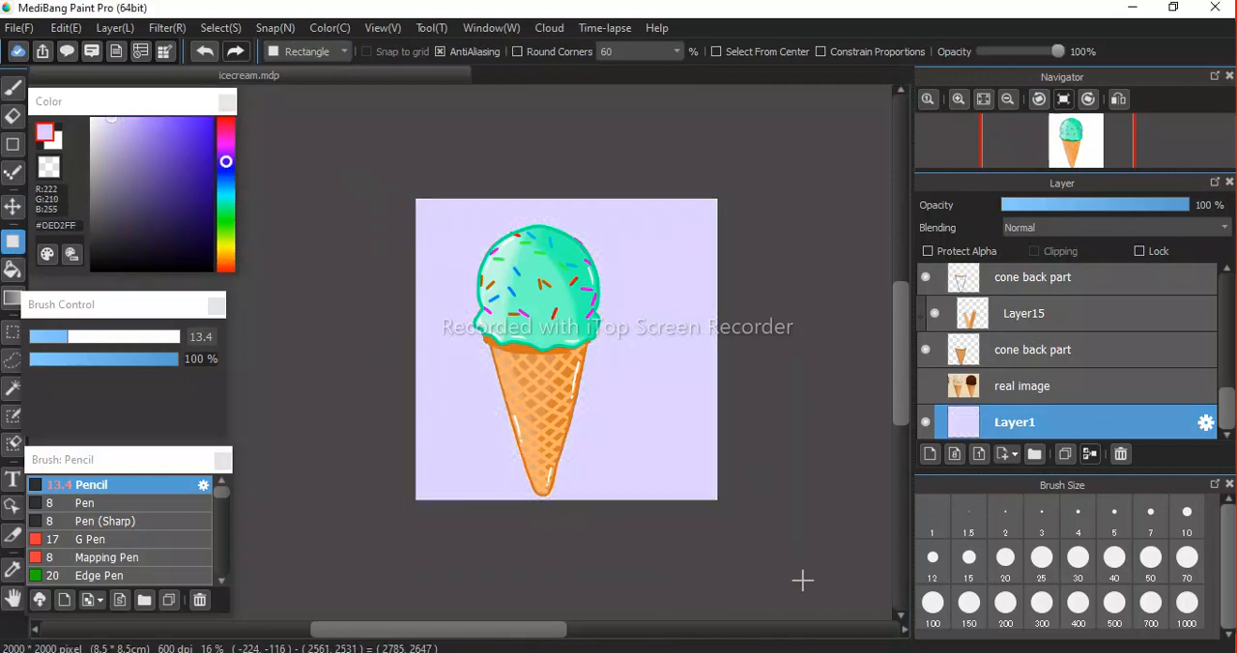
pyautogui.click(225, 128)
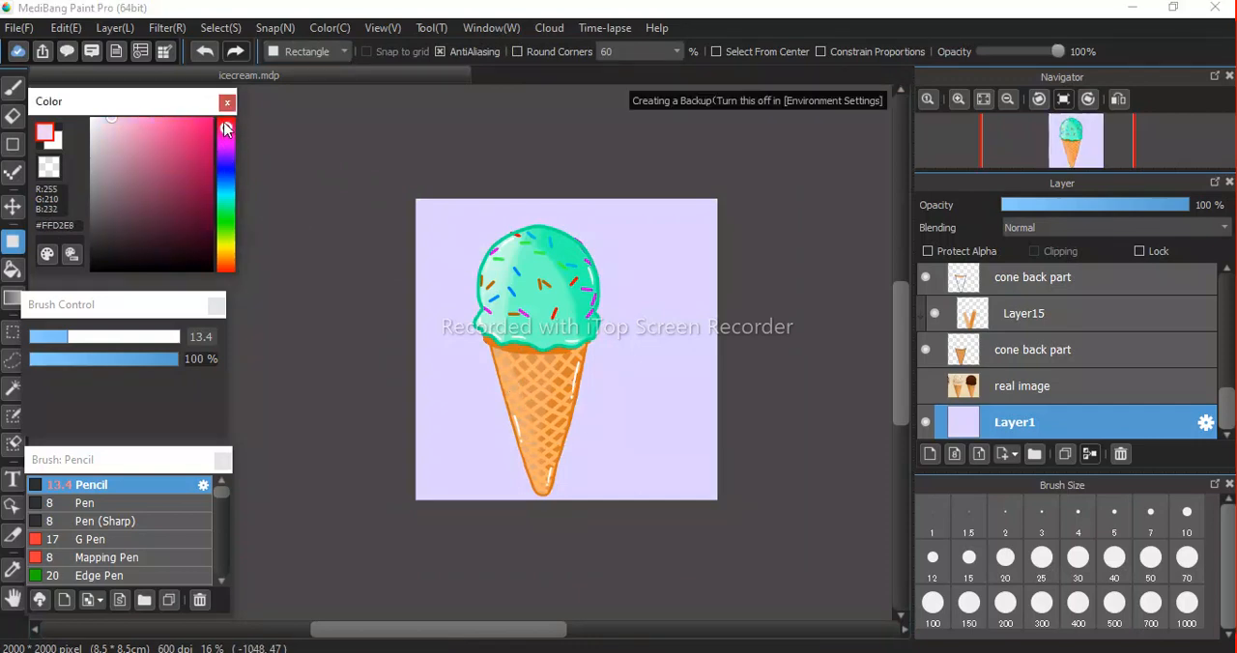
pyautogui.moveTo(193, 122)
pyautogui.mouseDown()
pyautogui.moveTo(212, 113)
pyautogui.moveTo(201, 118)
pyautogui.mouseUp()
pyautogui.moveTo(391, 181); pyautogui.dragTo(764, 571)
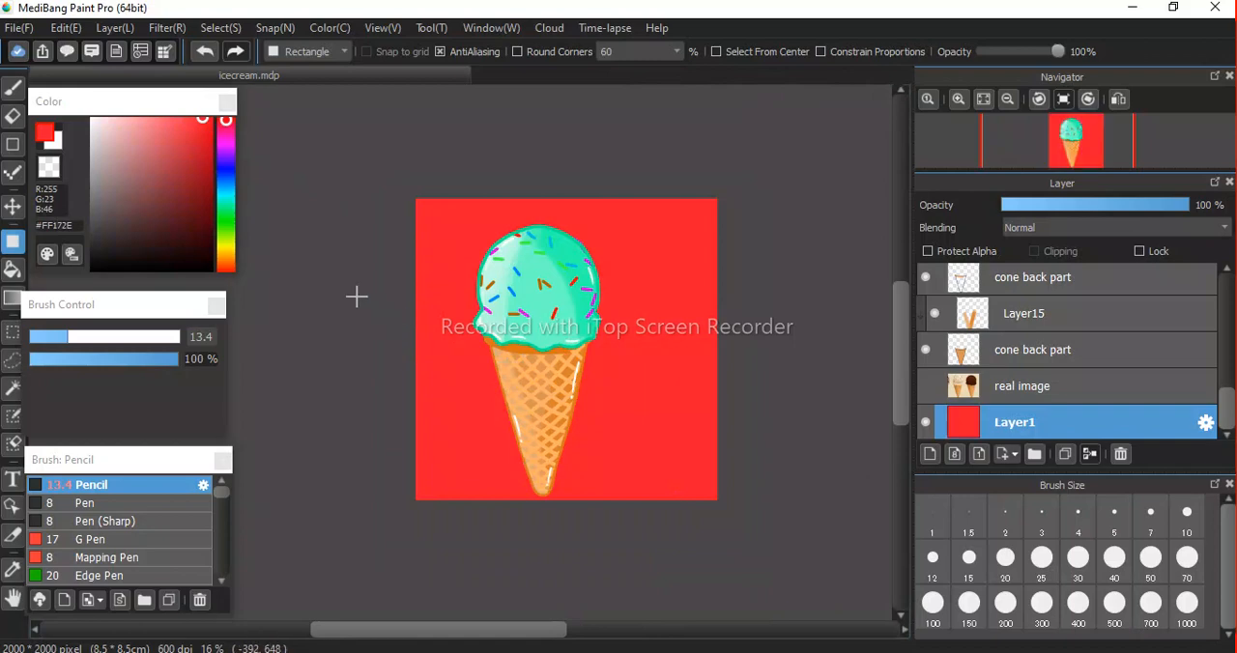
# Try filling the canvas background on Layer1 with dusty pink #CC888F and with pale pink #FFE5E7.
pyautogui.moveTo(207, 185); pyautogui.dragTo(133, 154)
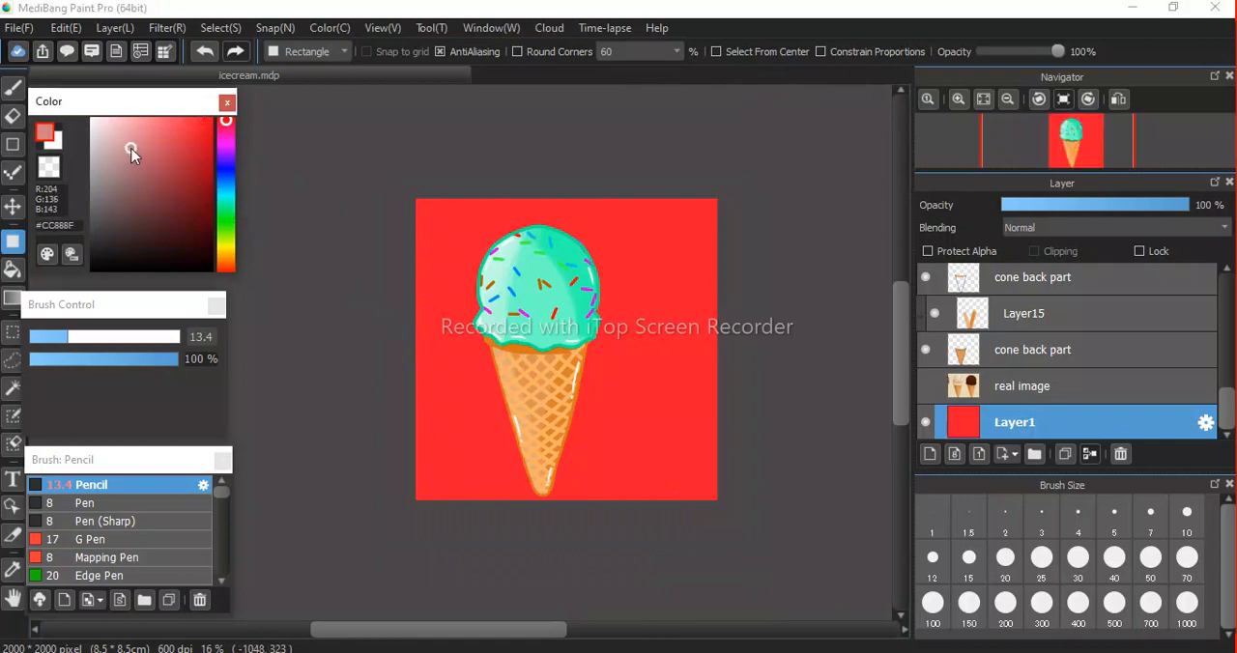
pyautogui.moveTo(365, 163); pyautogui.dragTo(752, 556)
pyautogui.click(132, 144)
pyautogui.click(102, 118)
pyautogui.moveTo(397, 168); pyautogui.dragTo(795, 563)
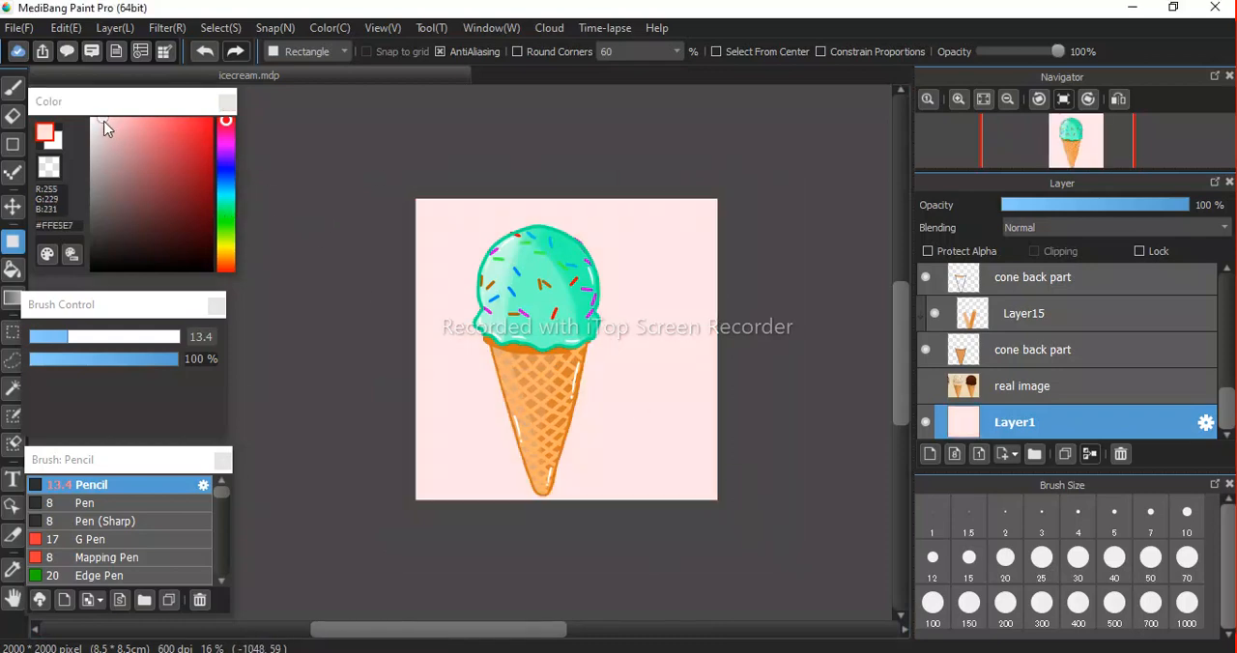
# Fill the whole canvas background on Layer1 with salmon pink #FB97A1 and activate the Move tool.
pyautogui.click(138, 120)
pyautogui.moveTo(364, 182); pyautogui.dragTo(775, 562)
pyautogui.scroll(-5, 579, 400)
pyautogui.scroll(6, 582, 397)
pyautogui.scroll(2, 582, 396)
pyautogui.scroll(-2, 582, 396)
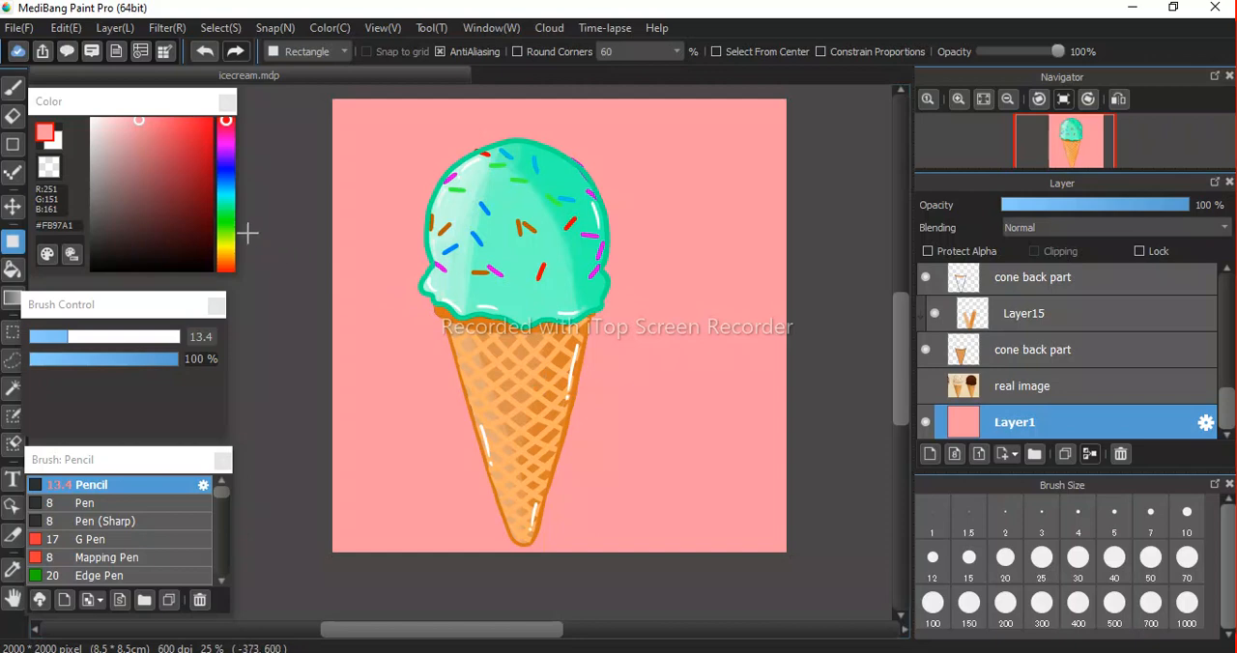
pyautogui.scroll(-4, 502, 287)
pyautogui.scroll(4, 502, 287)
pyautogui.press('v')
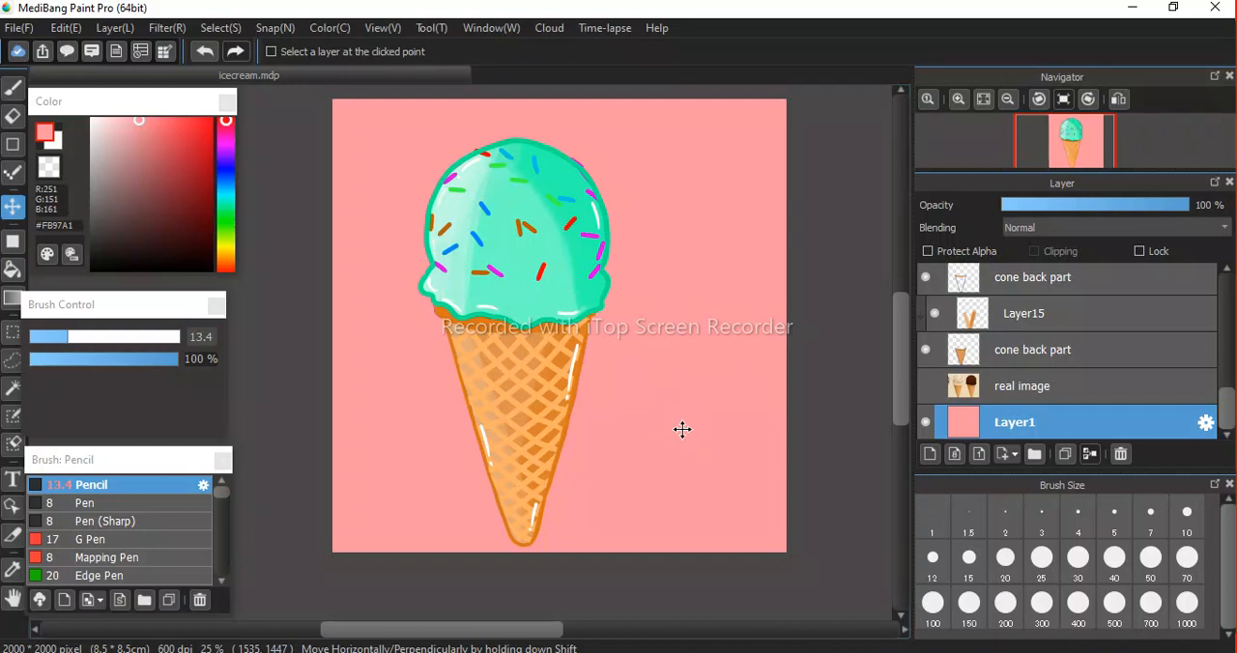